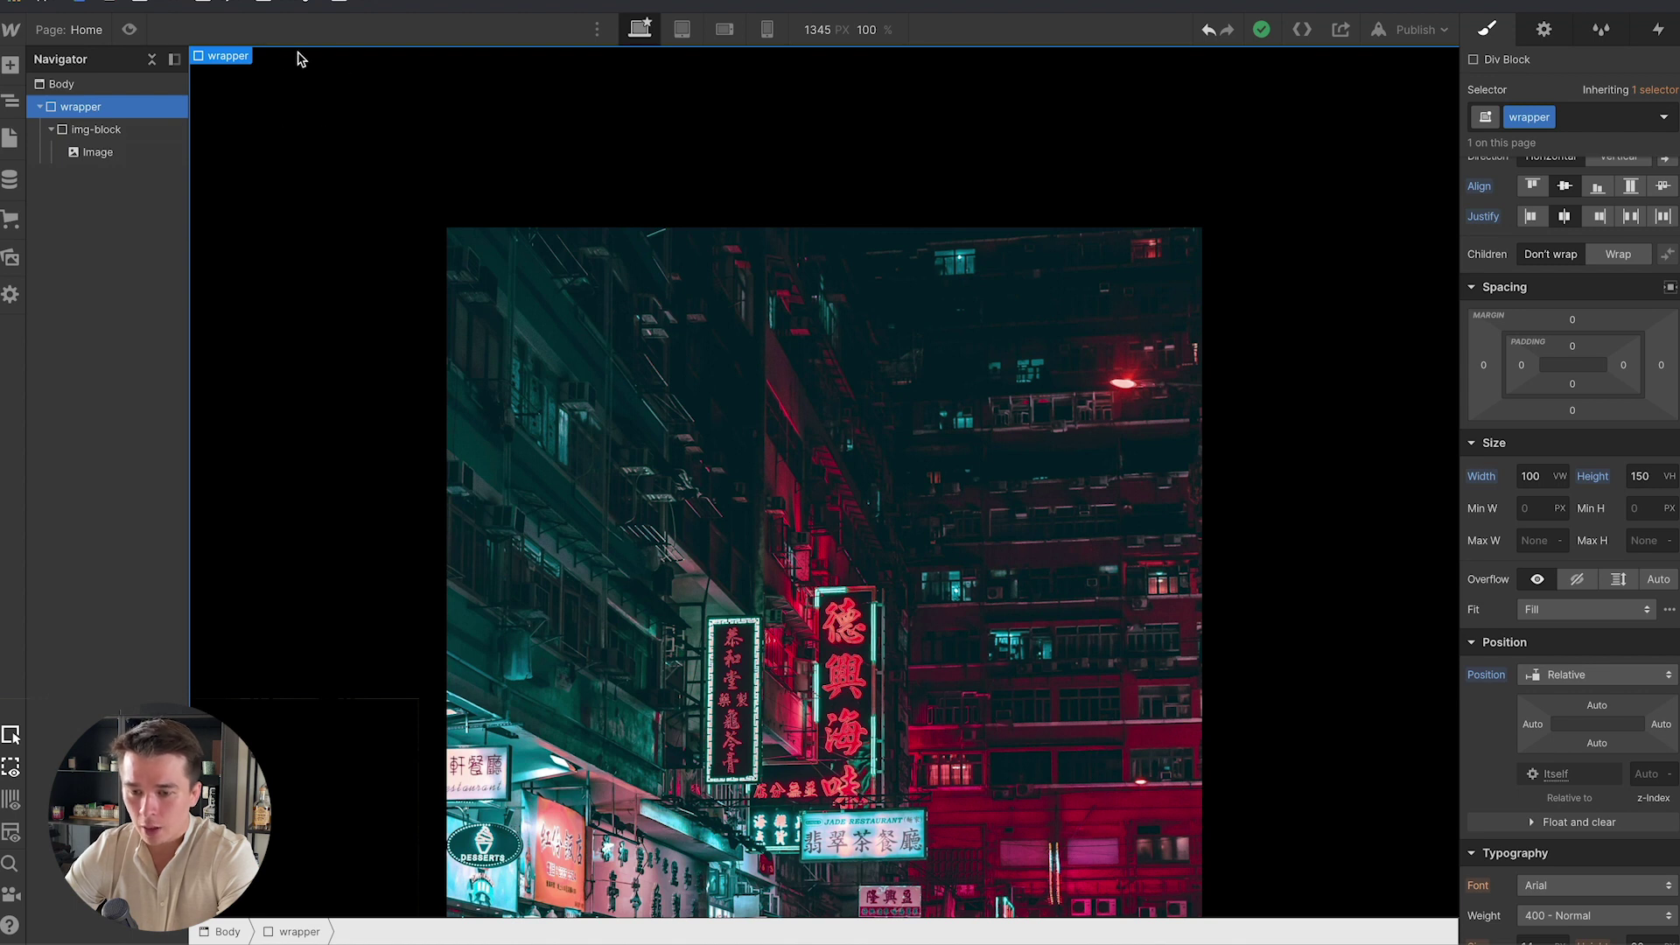
Inspect the image block in the Navigator and collapse its children.
scroll(1594, 322, up, 1)
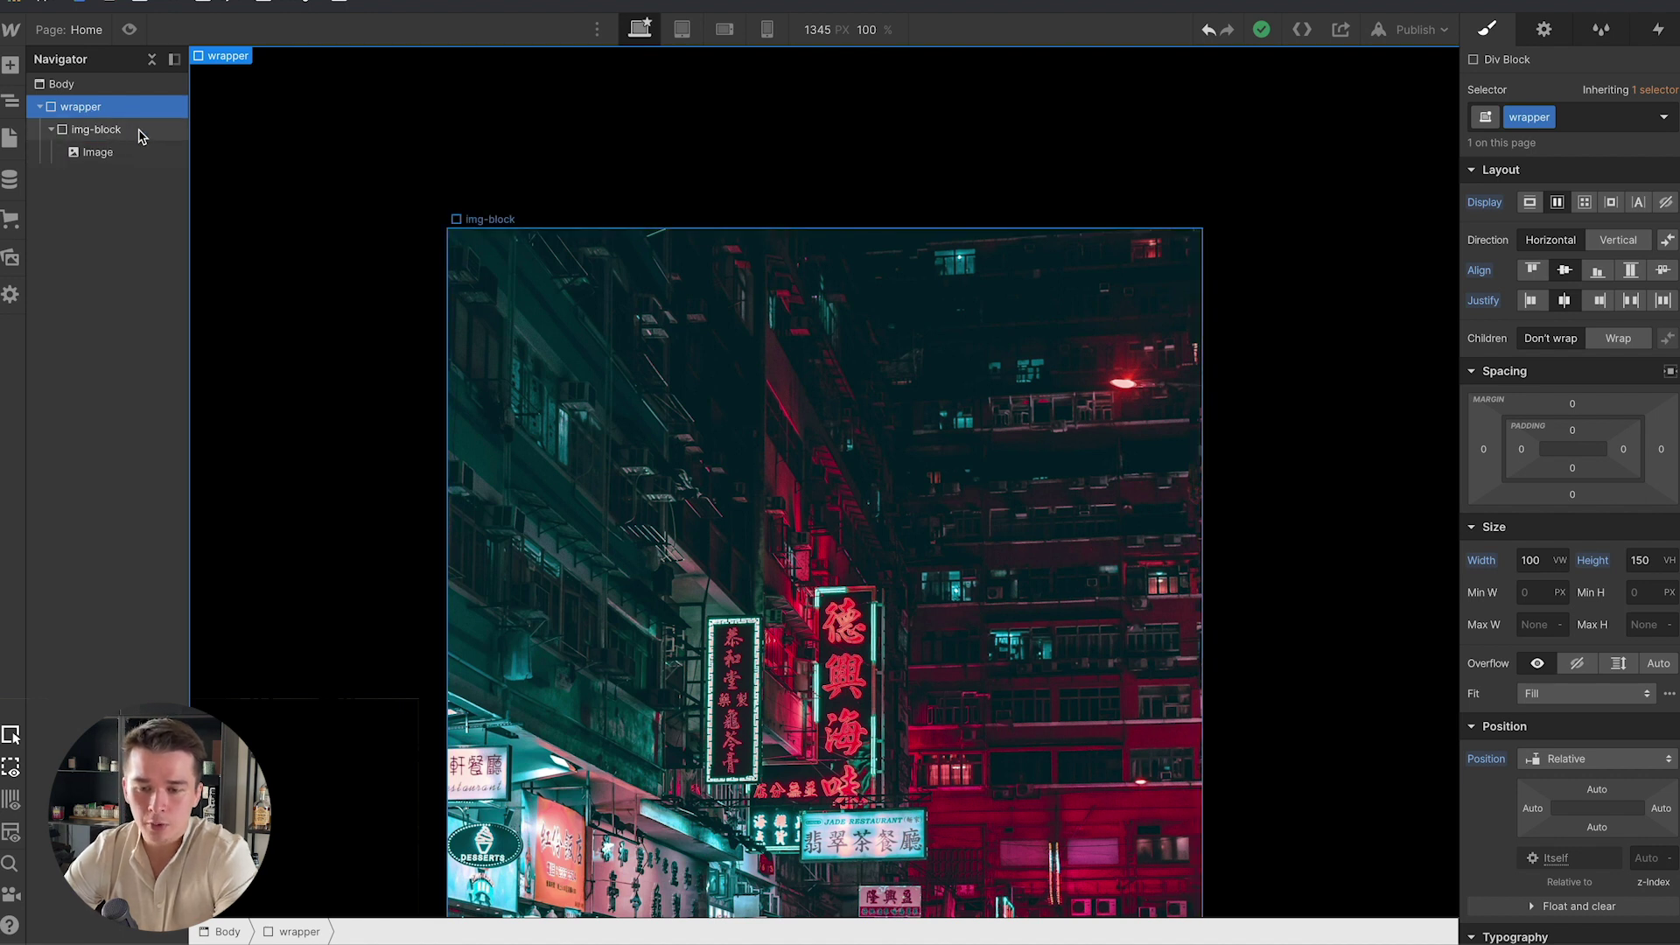
click(87, 131)
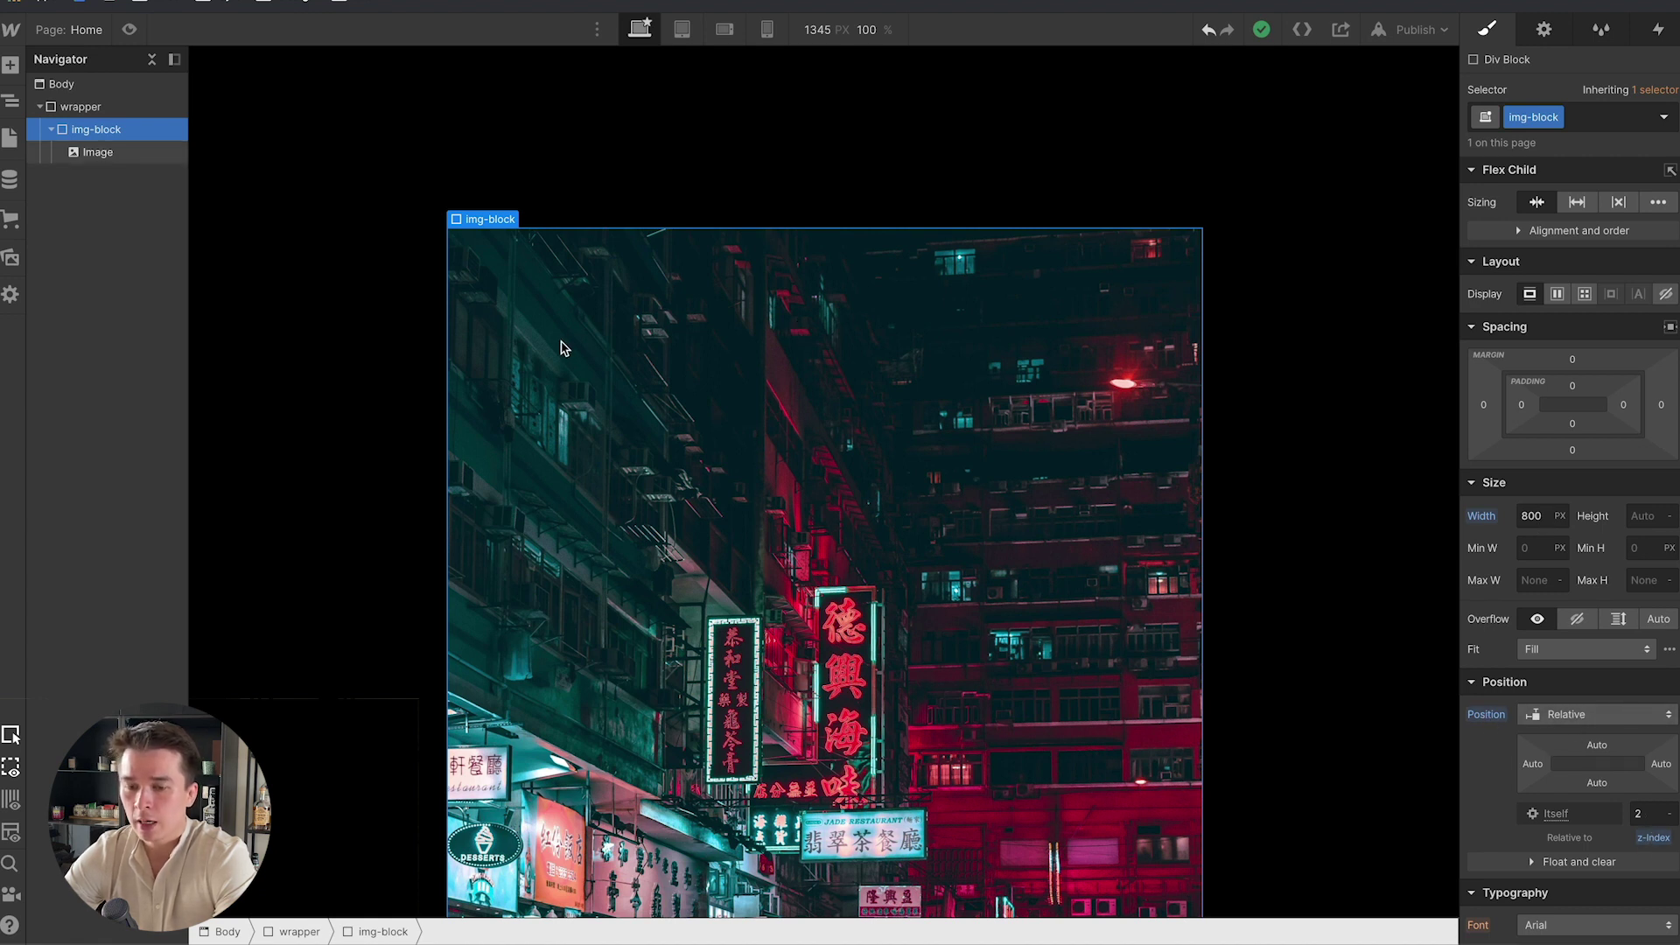
scroll(741, 584, down, 2)
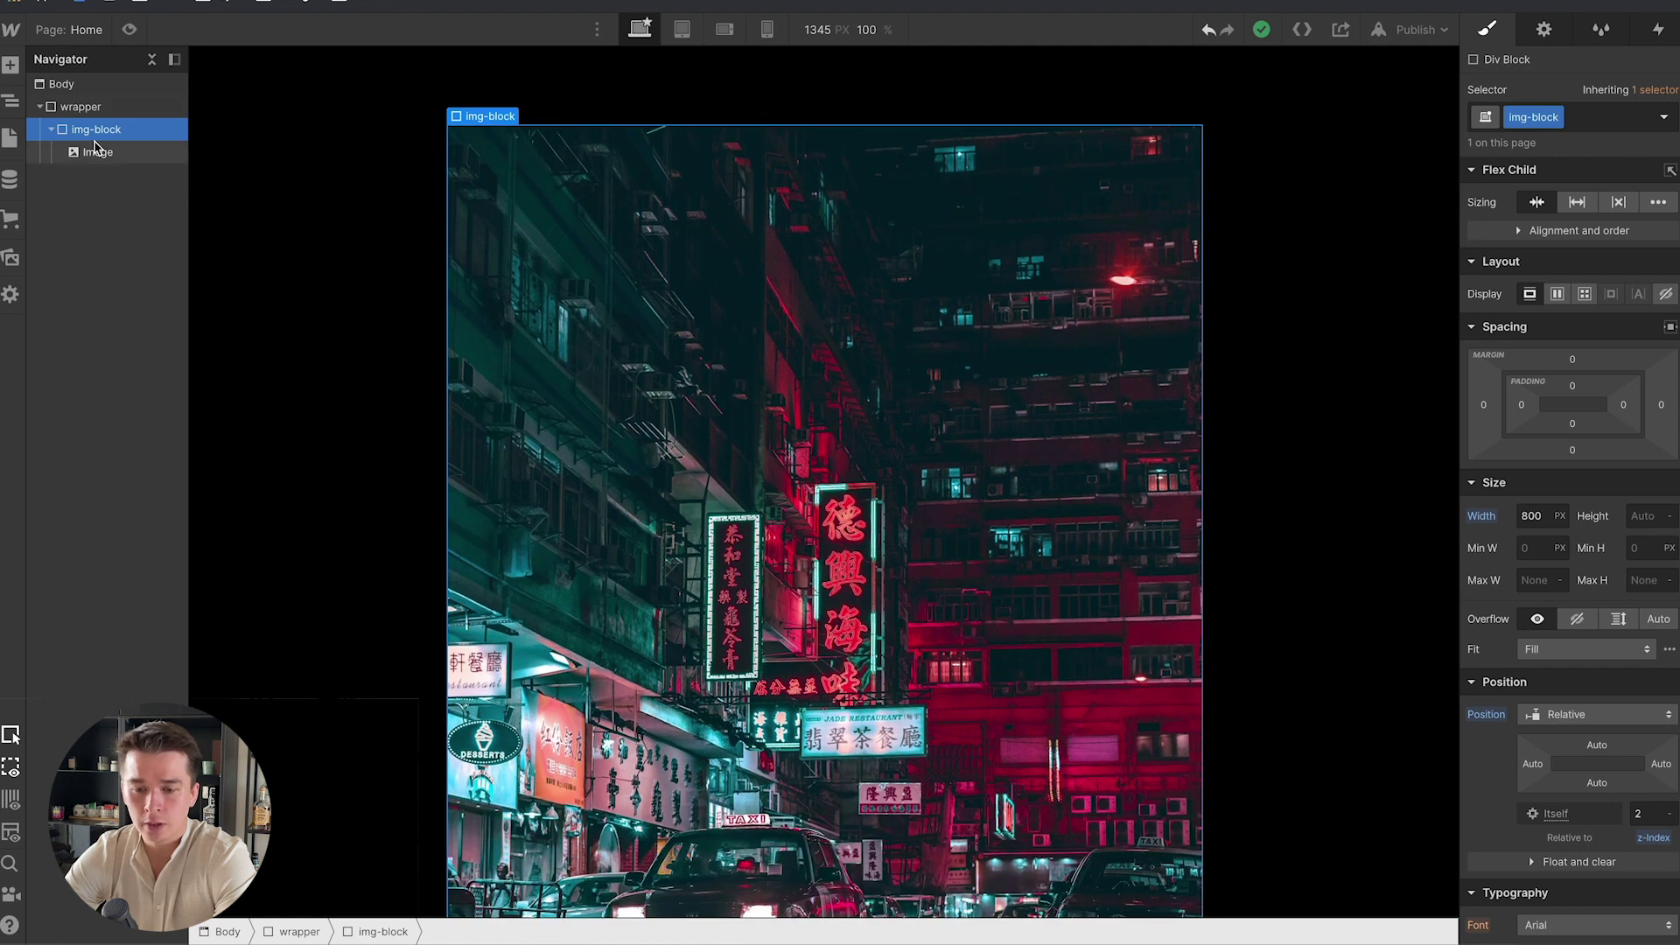
scroll(847, 632, down, 3)
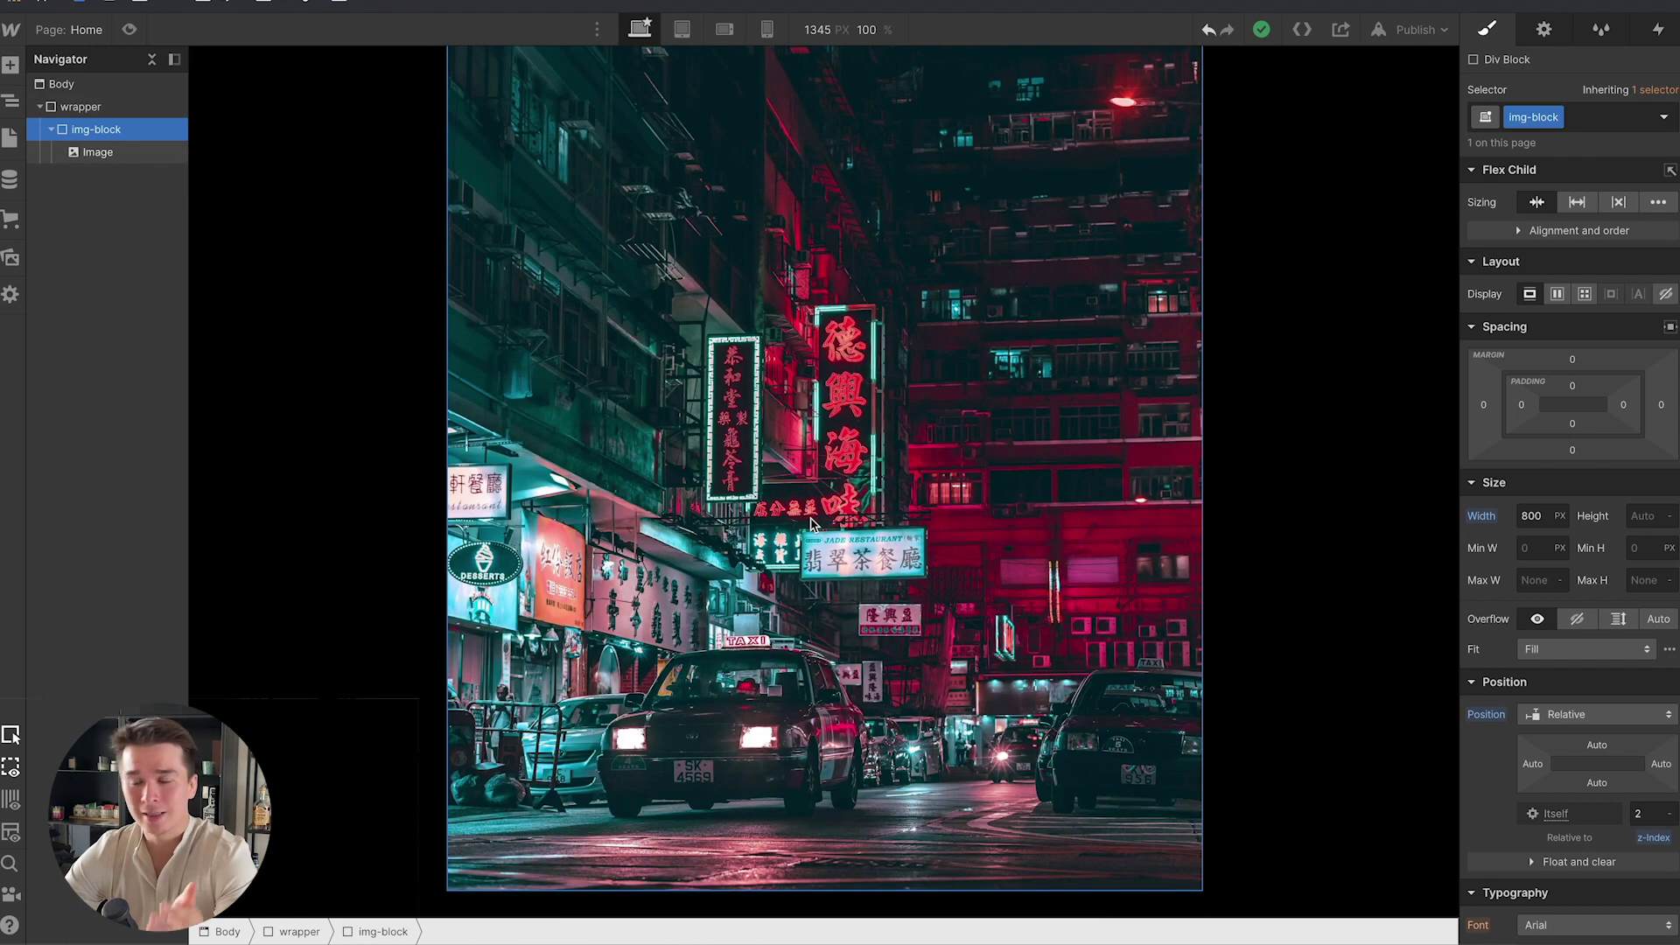
scroll(894, 649, up, 5)
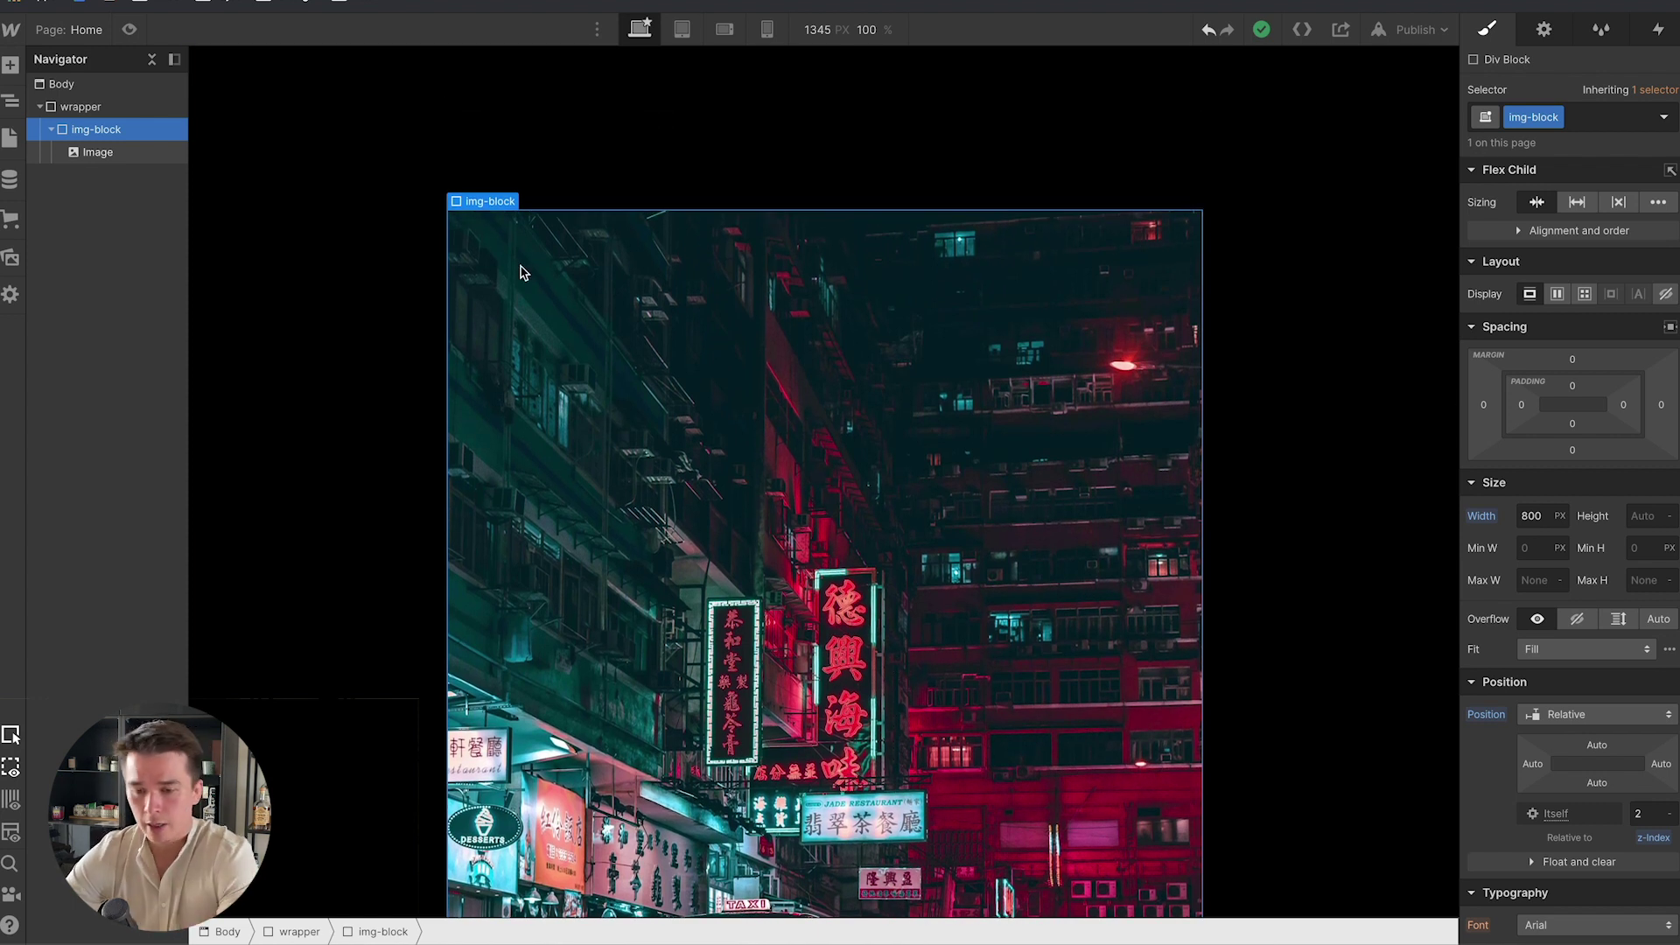
click(50, 130)
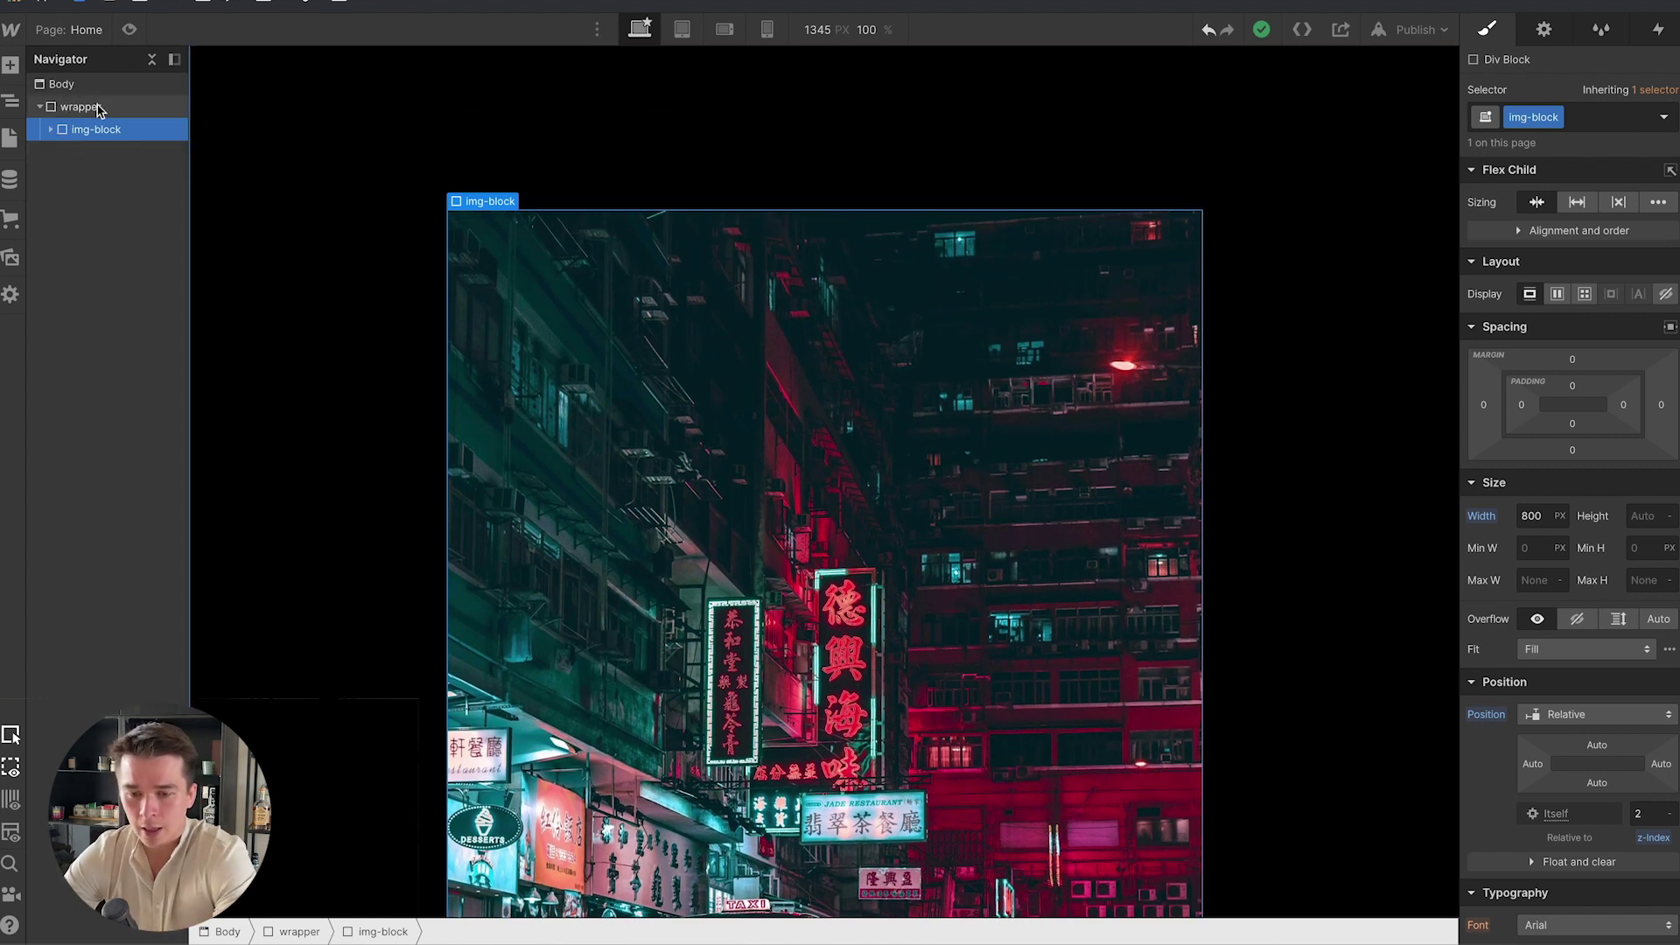
Insert a Div Block inside the wrapper and give it the class 'headline'.
click(97, 110)
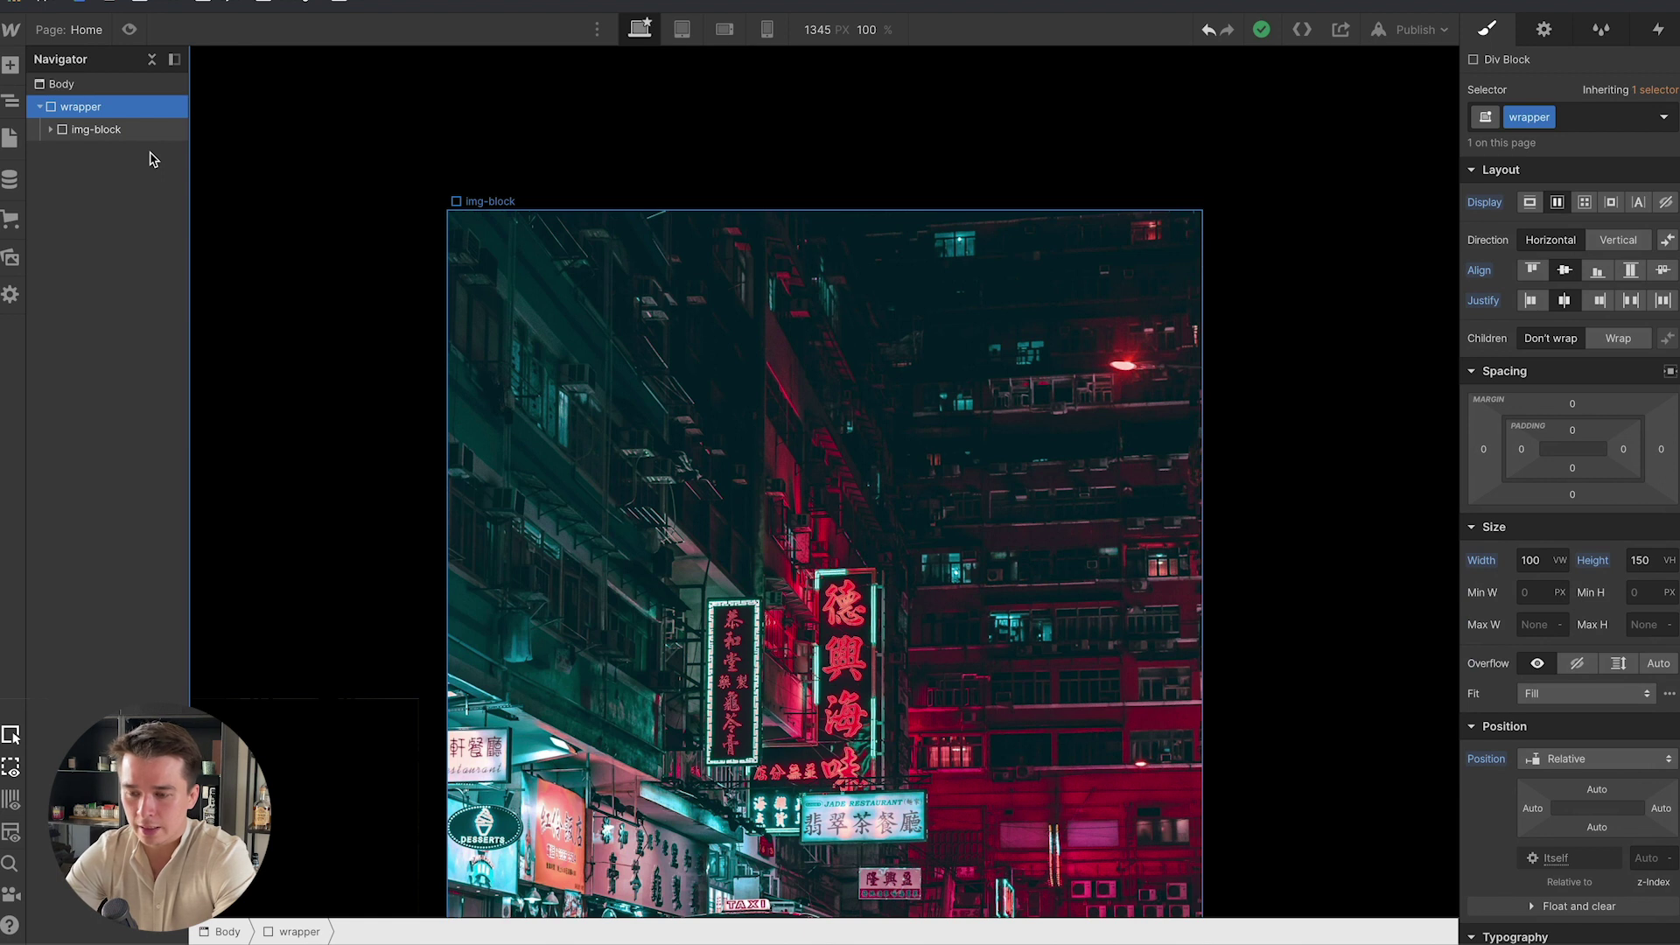
key(ctrl+e)
key(Escape)
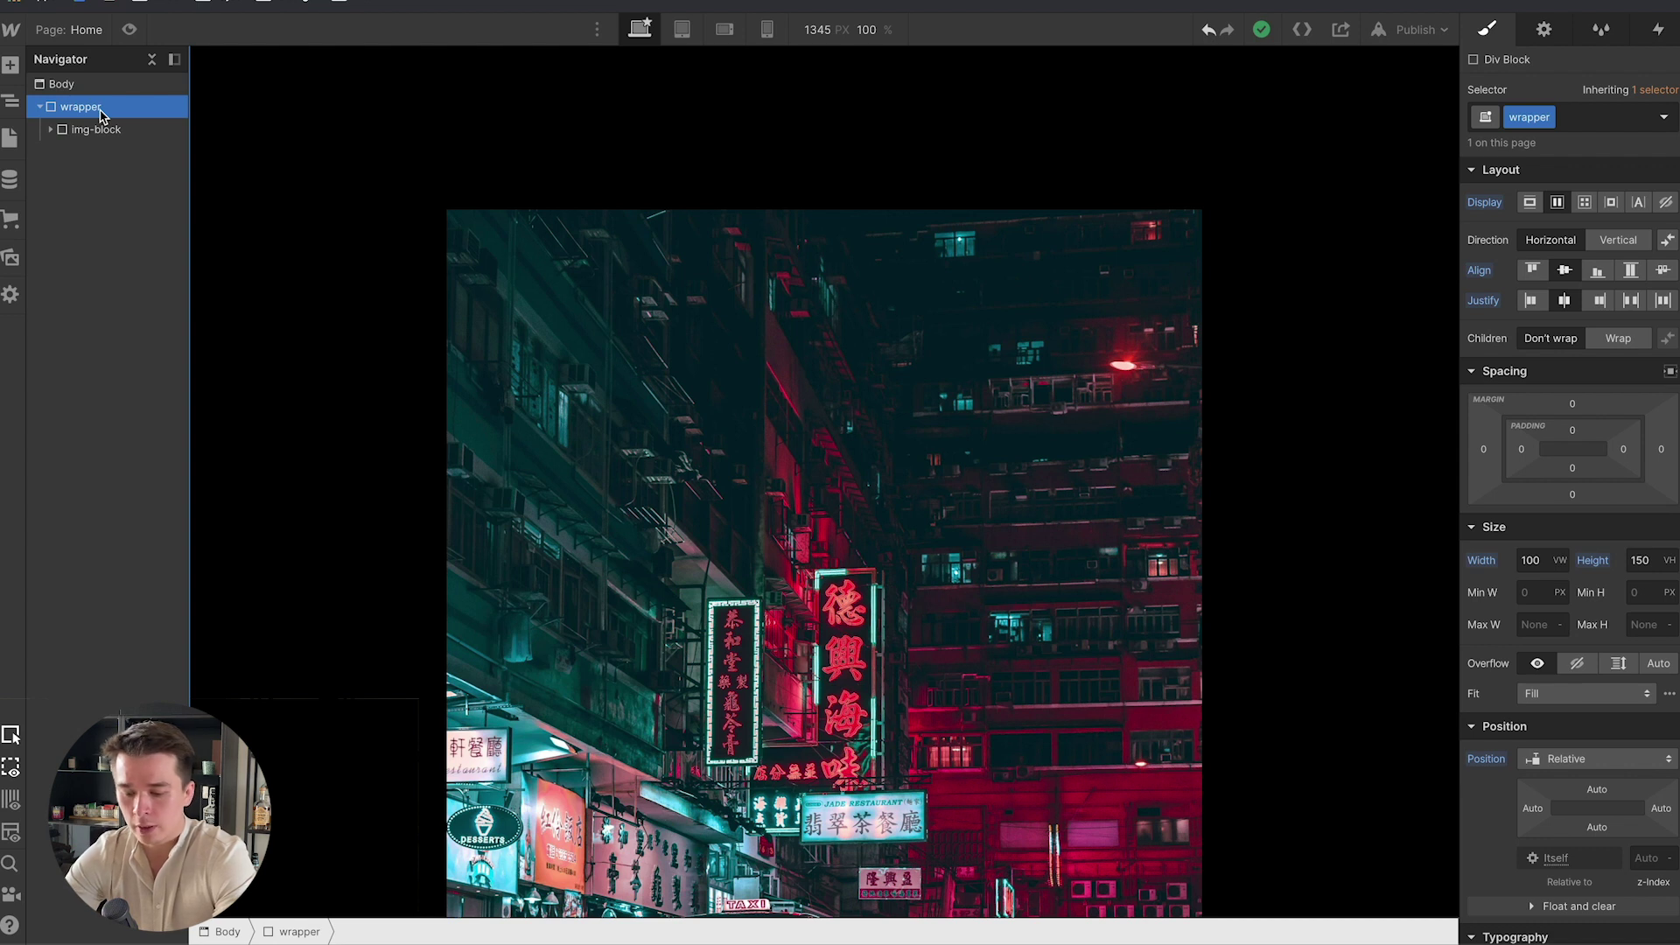
key(ctrl+e)
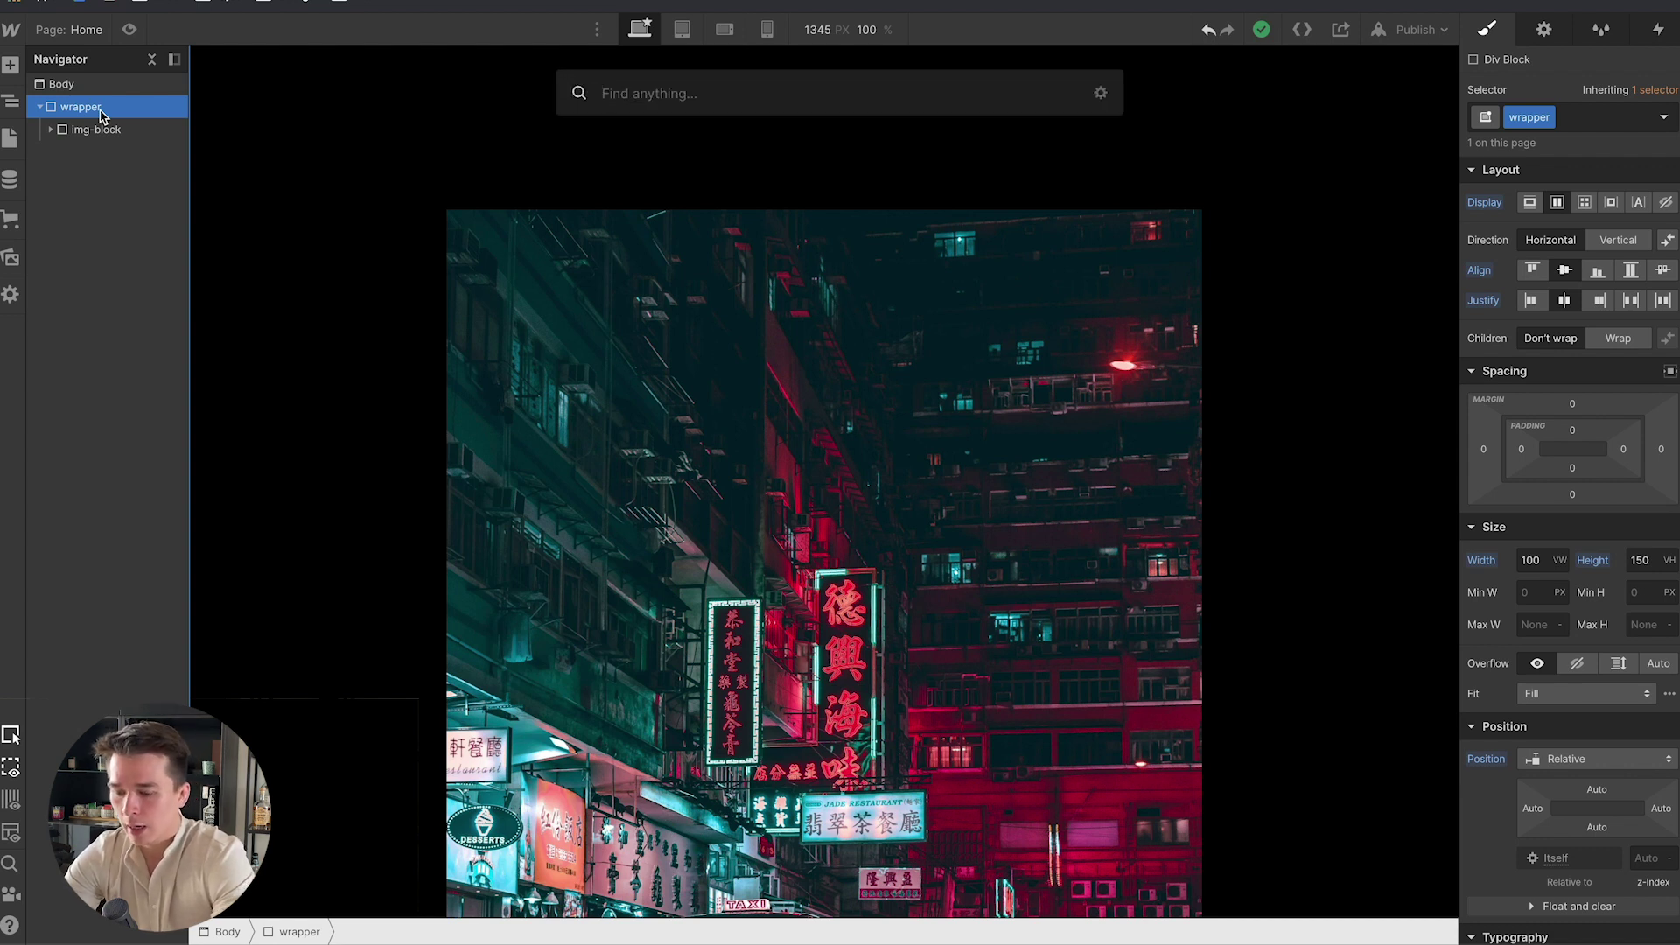
text(div)
key(Return)
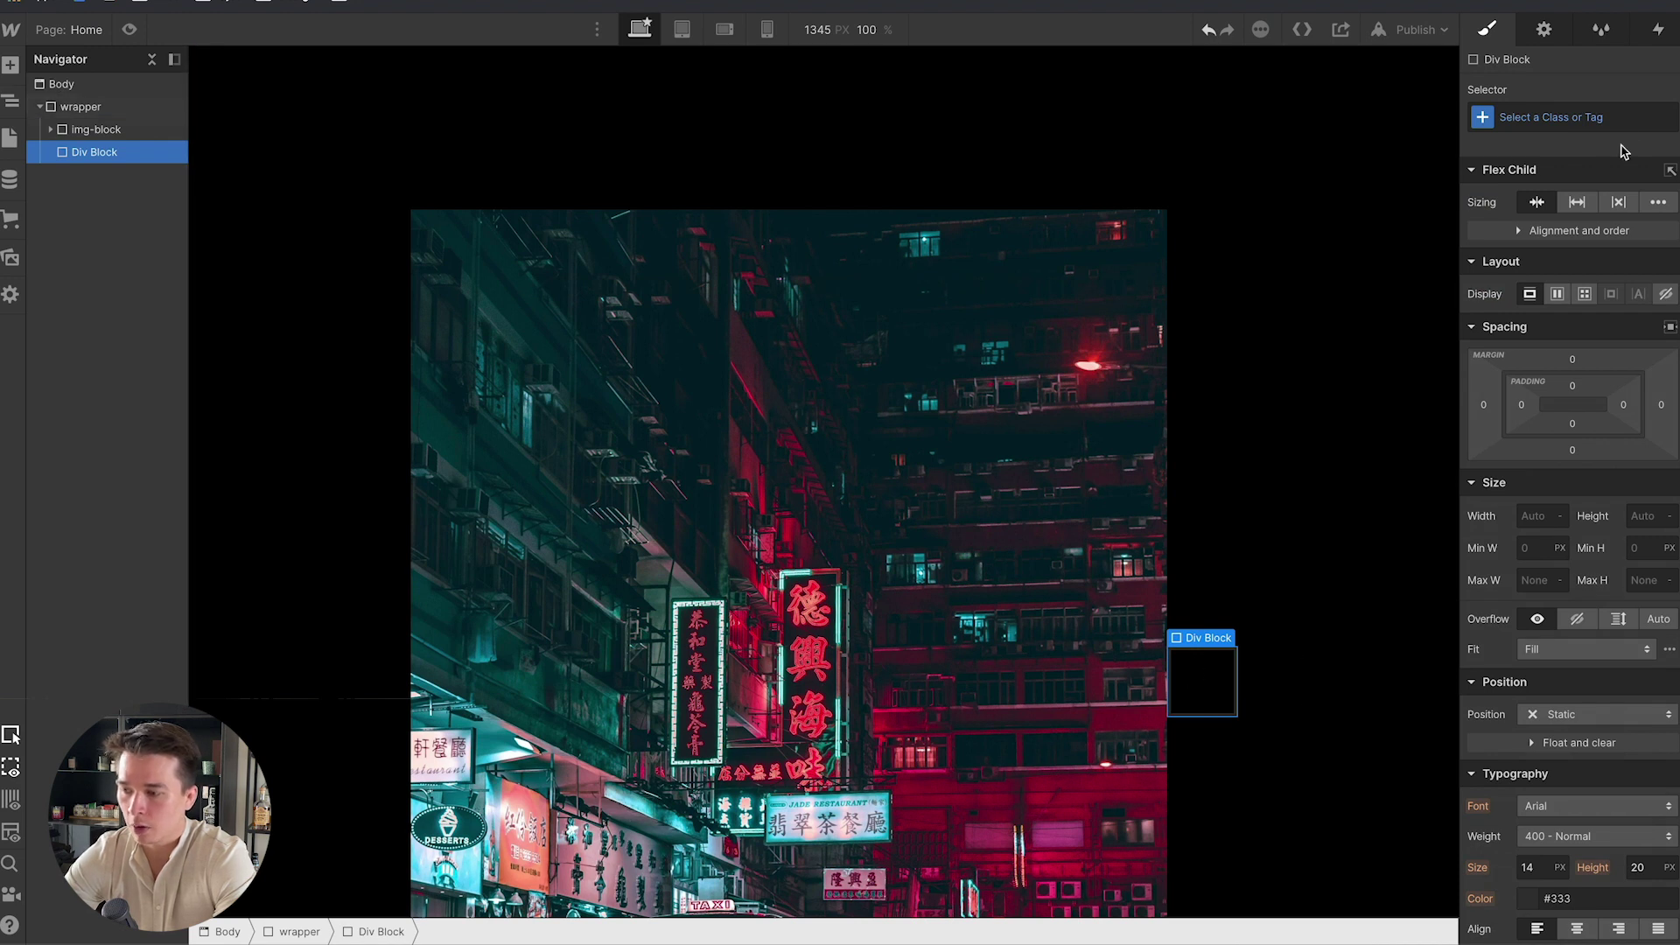
click(1586, 110)
text(headline)
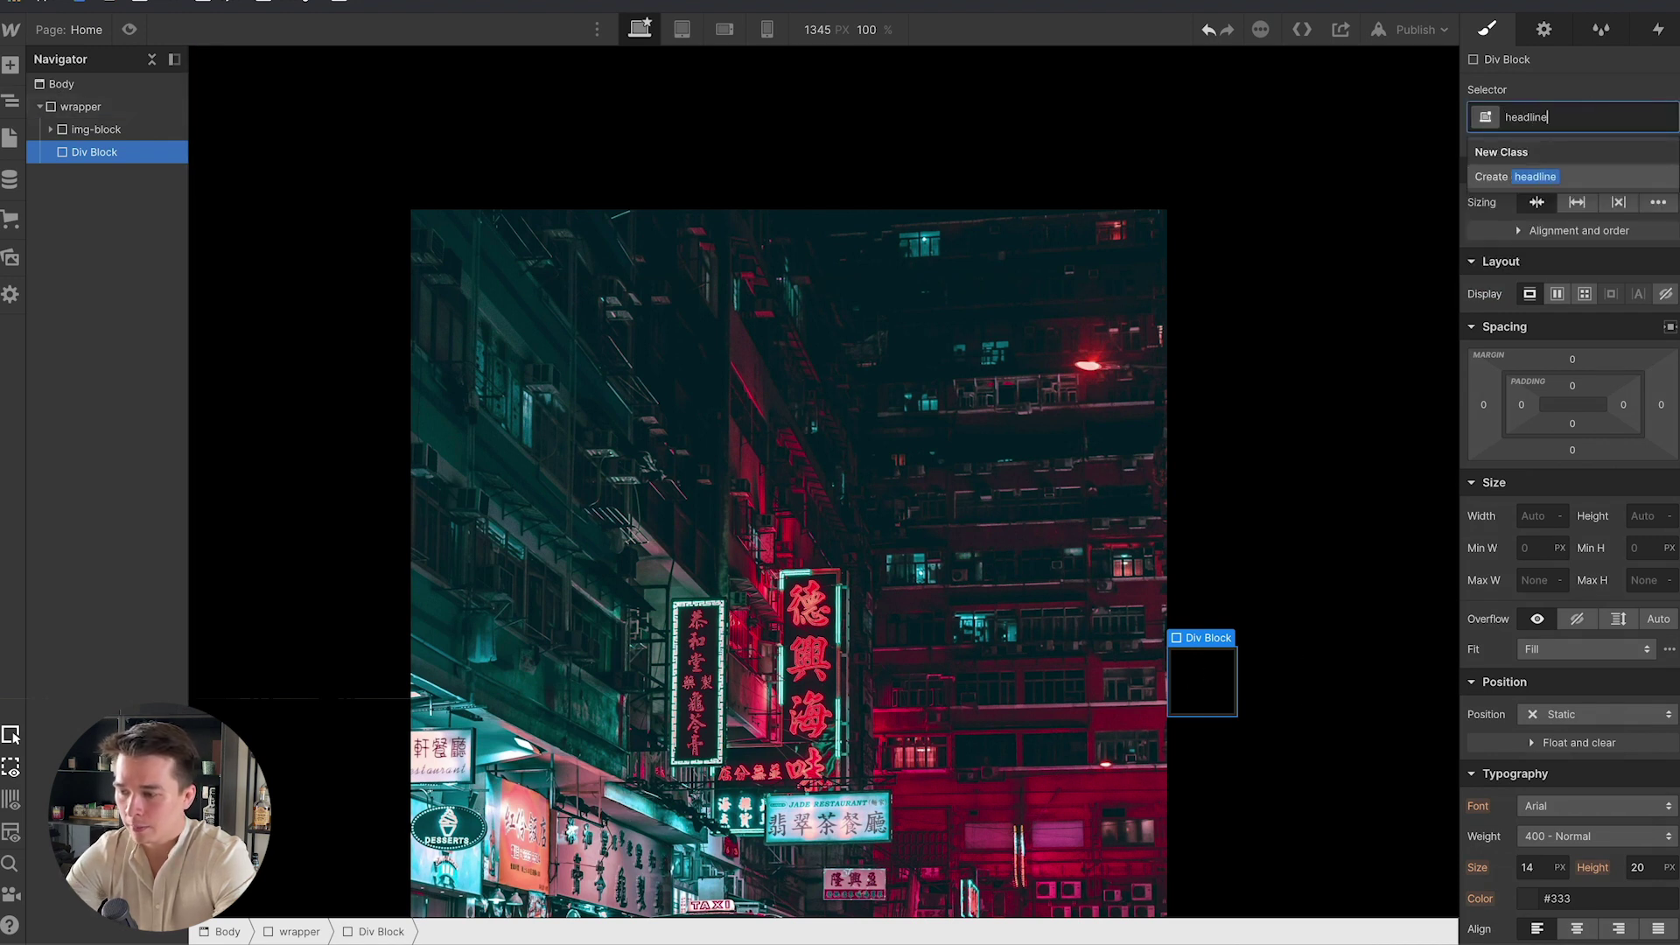
key(Return)
Set headline to Display Flex, centred both ways, with Position Relative.
click(1557, 294)
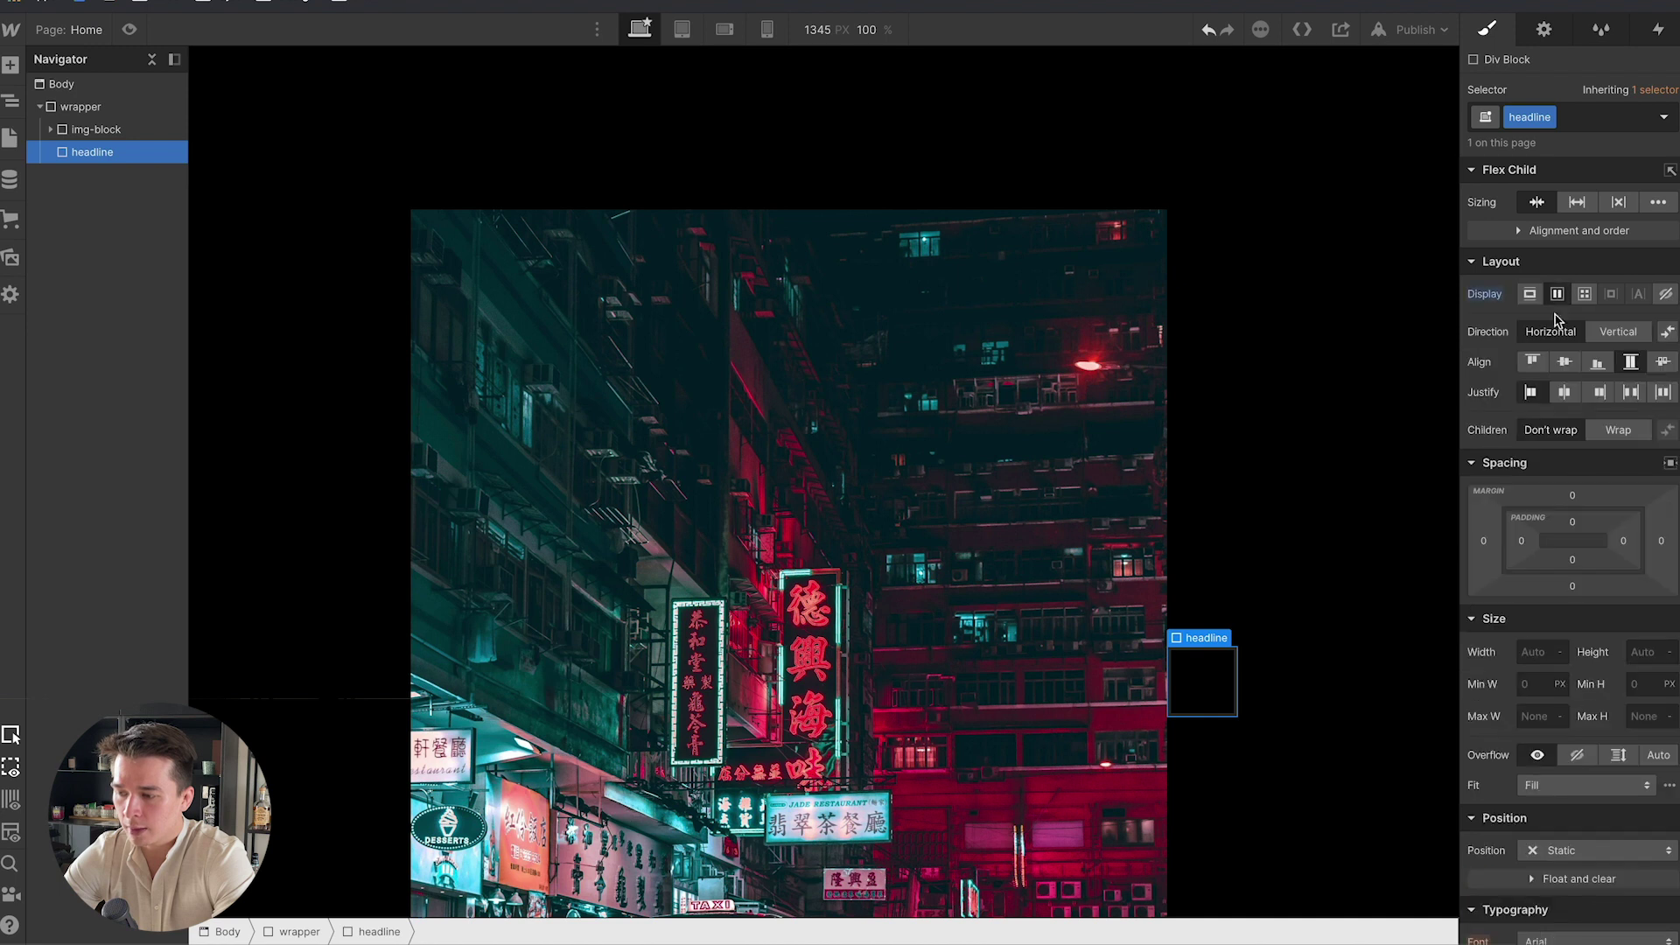
click(1565, 361)
click(1564, 393)
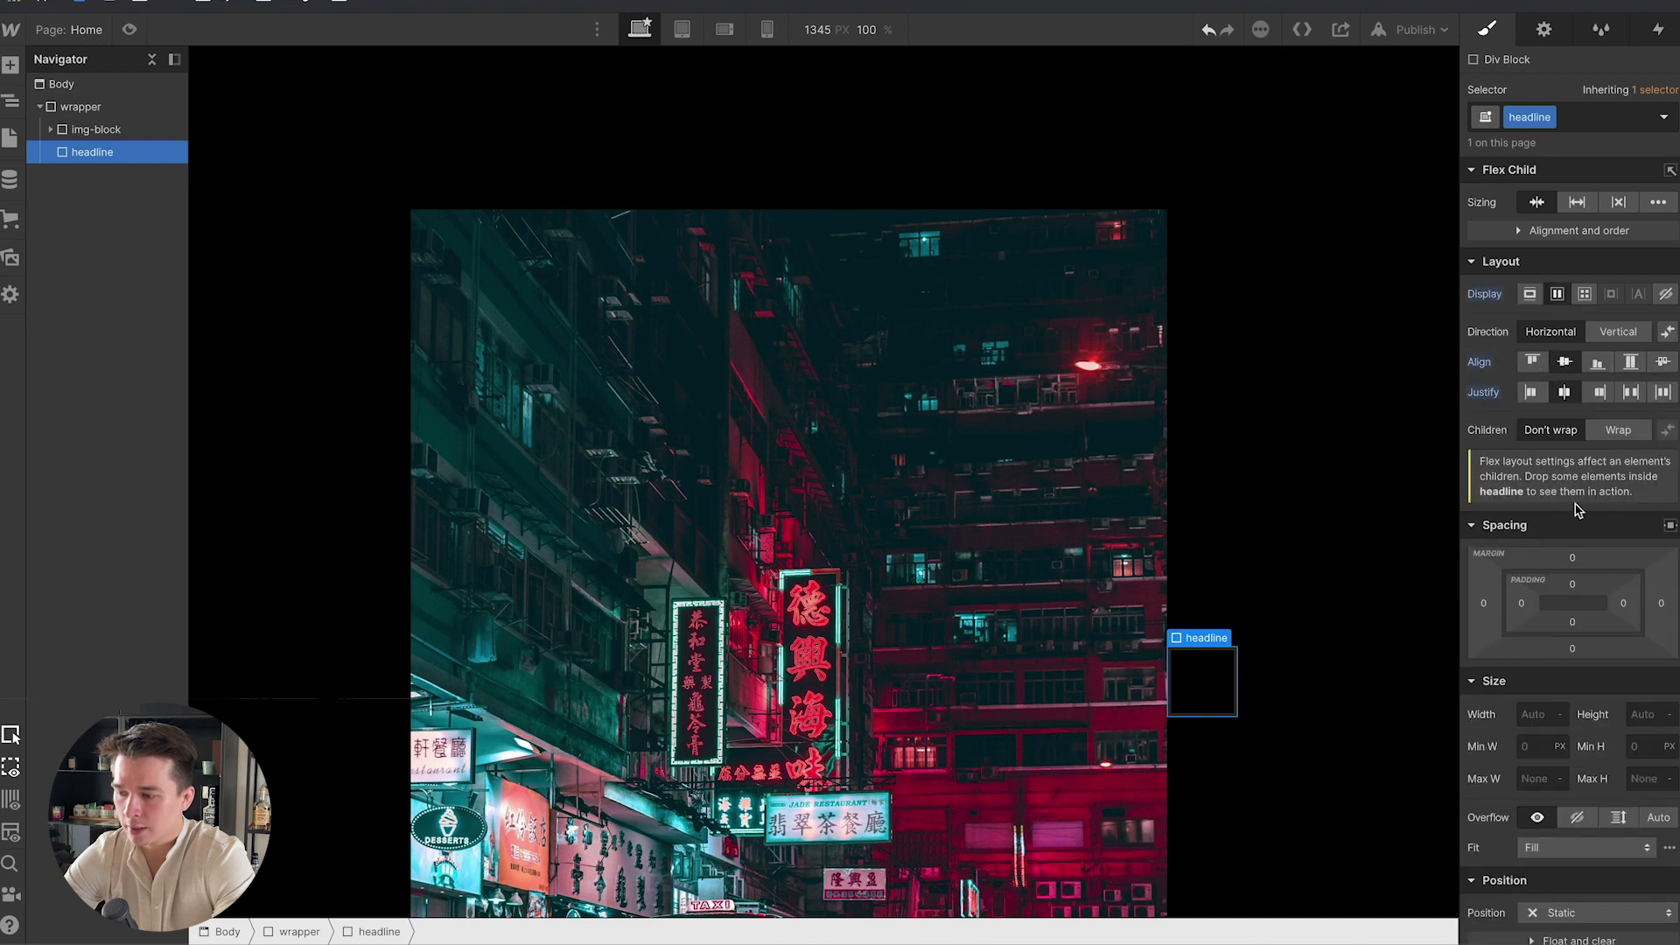
scroll(1571, 613, down, 5)
click(1572, 600)
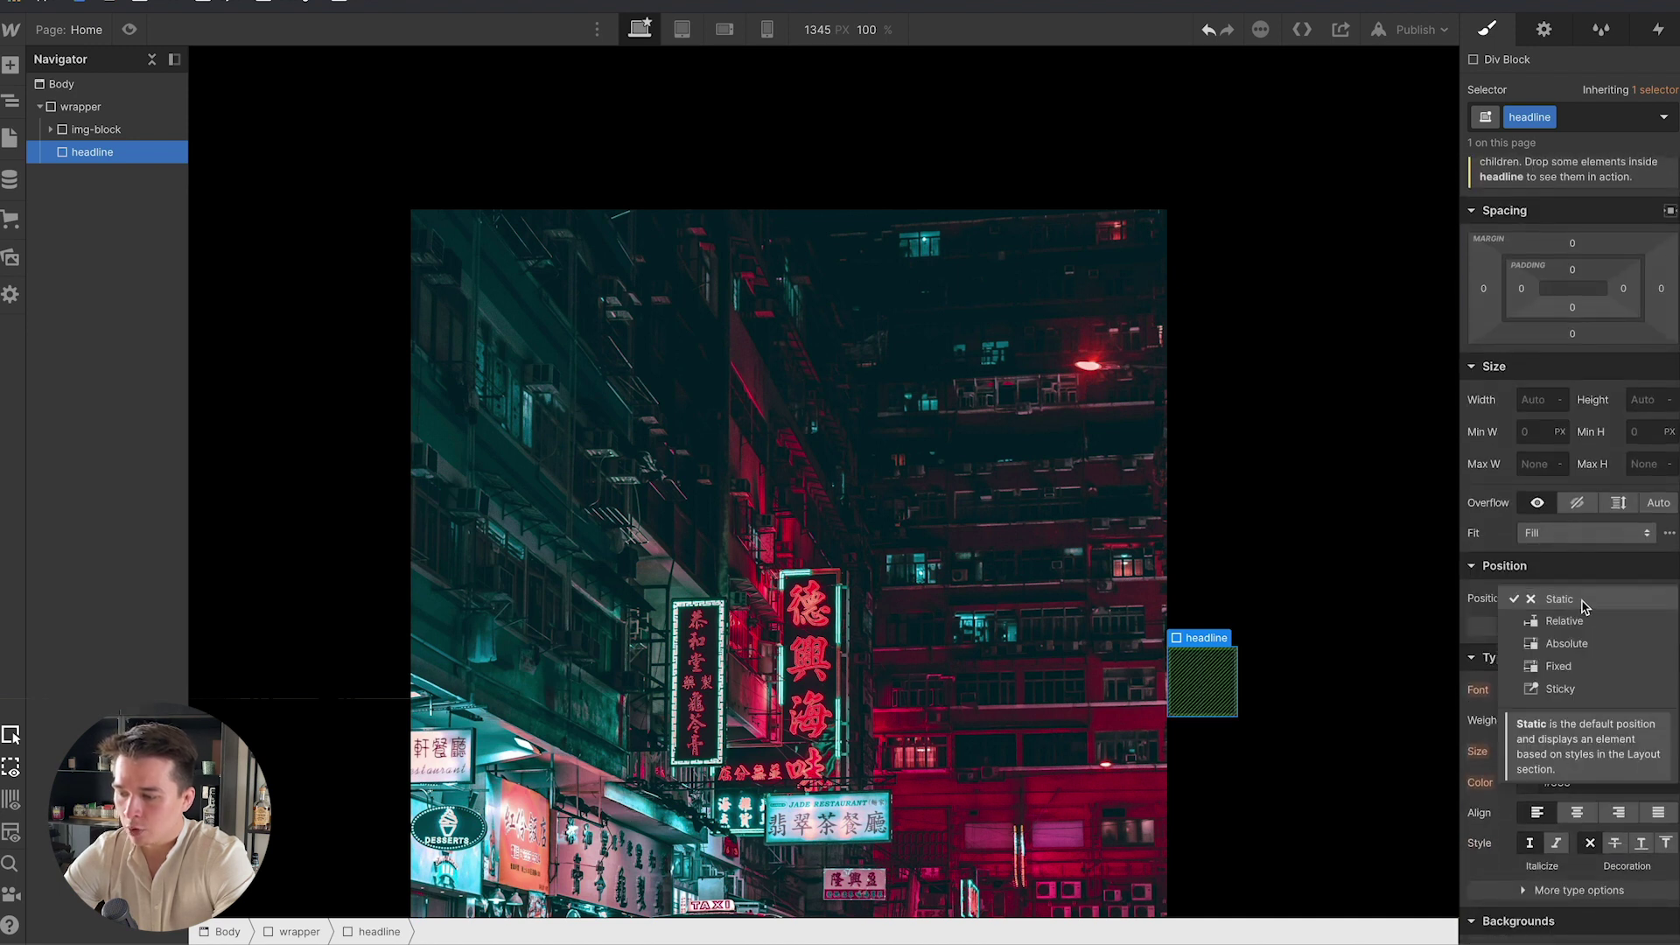
click(1565, 621)
scroll(229, 320, down, 1)
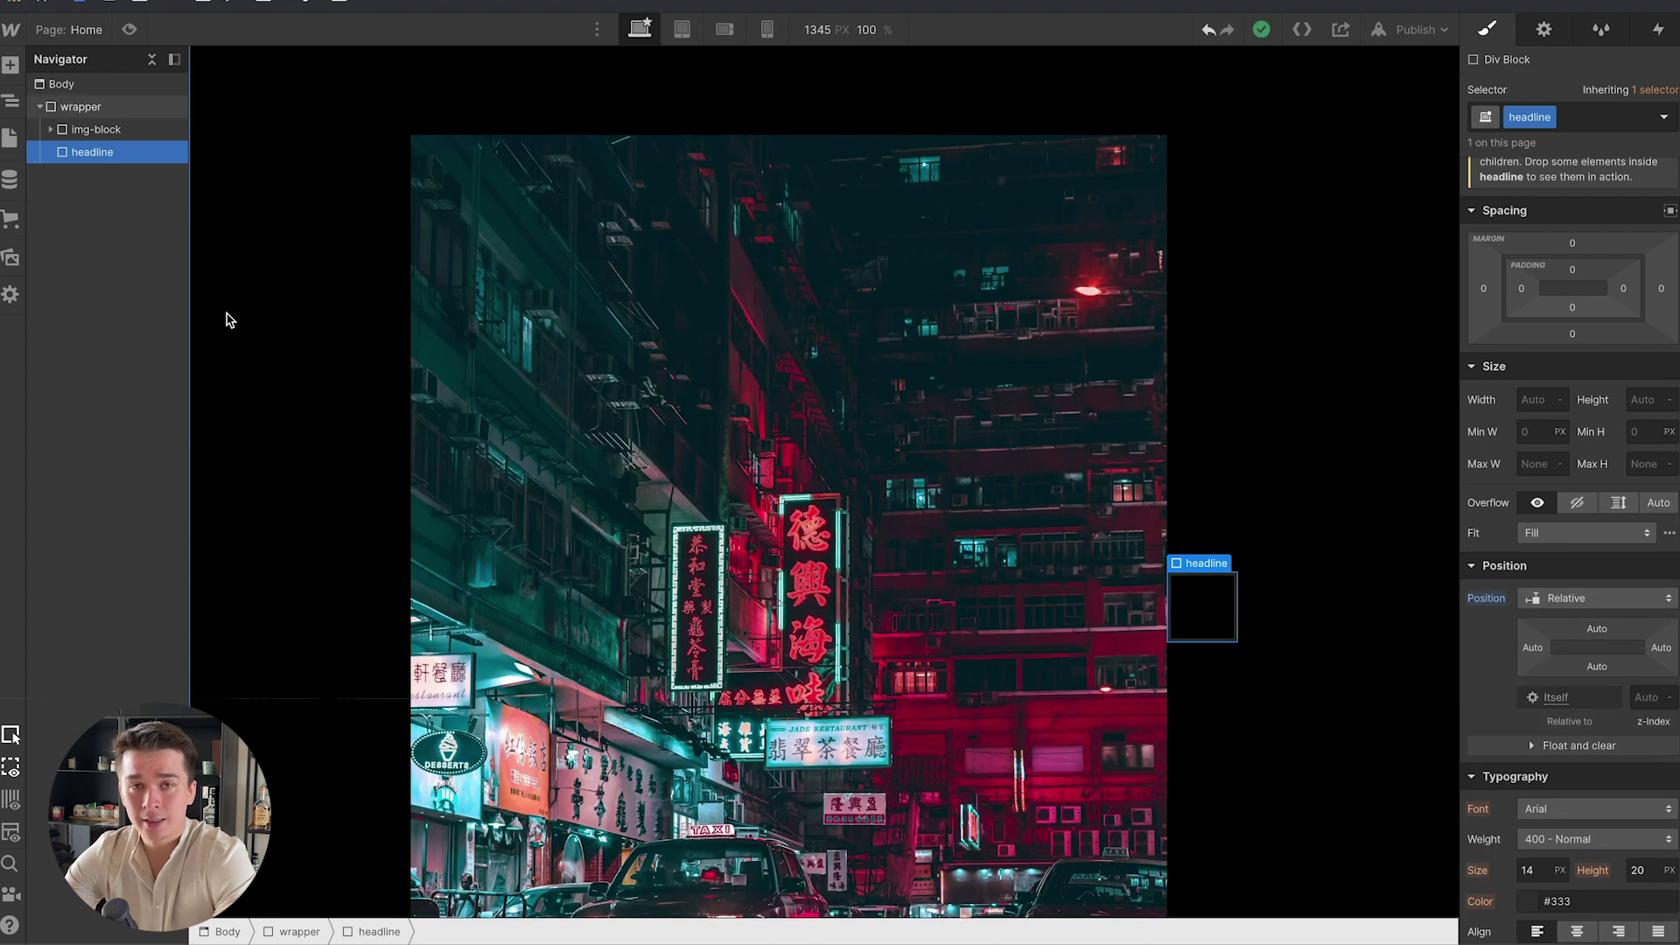
click(123, 129)
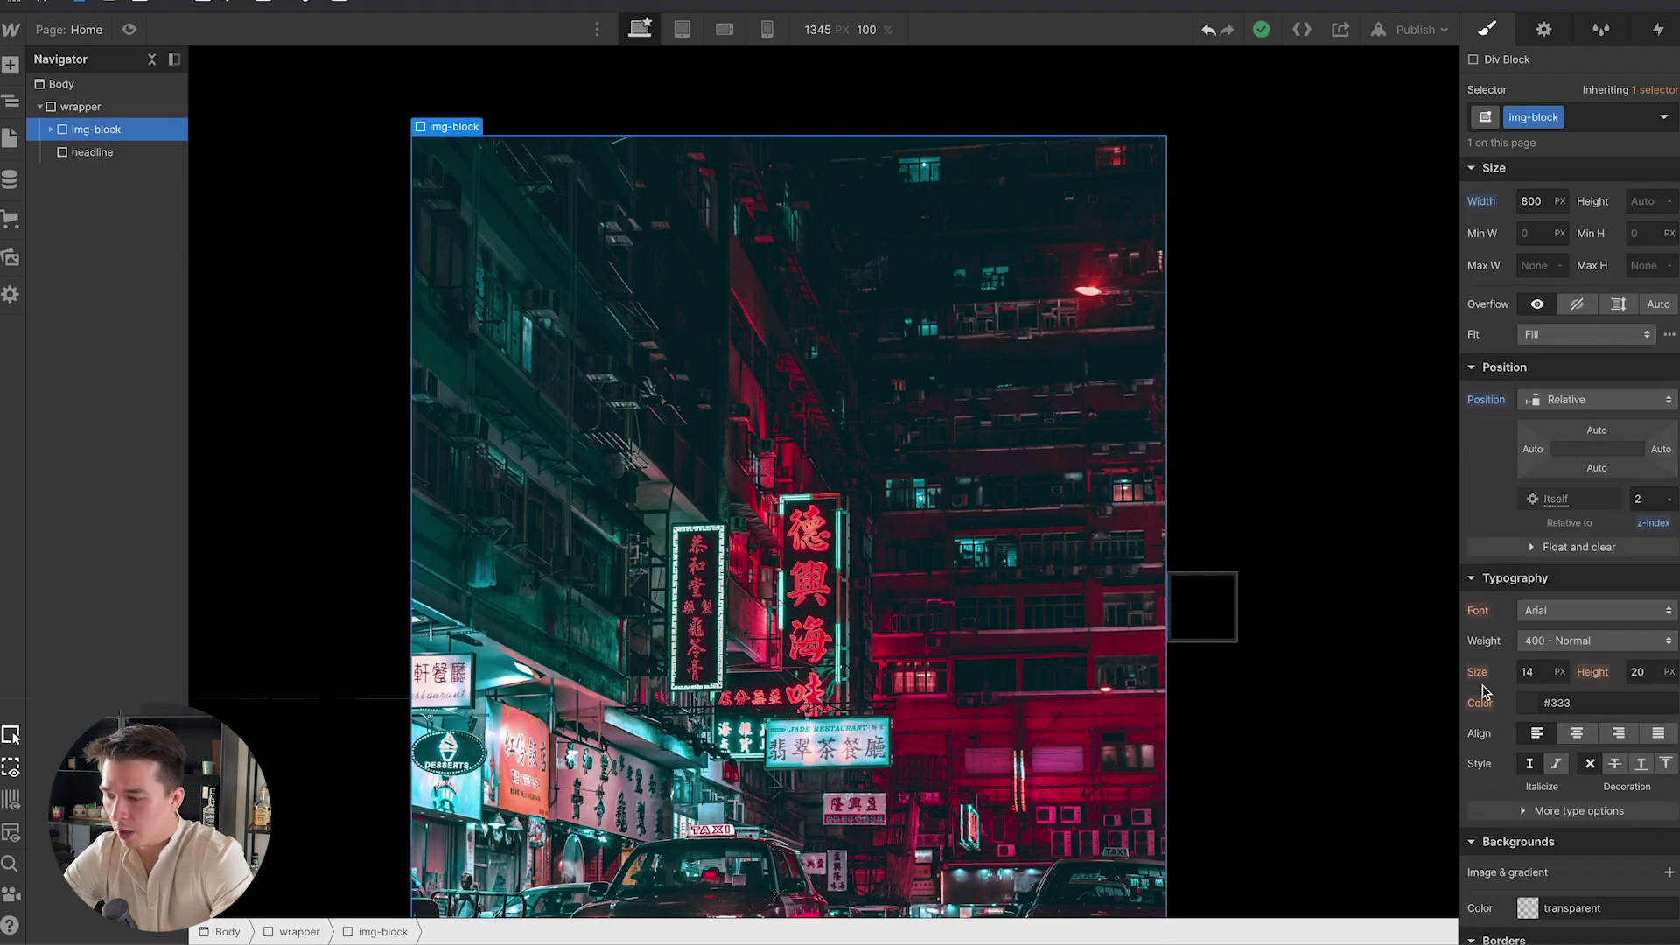
Set img-block to Position Absolute, then insert a Heading inside the headline div.
click(1613, 410)
click(1567, 423)
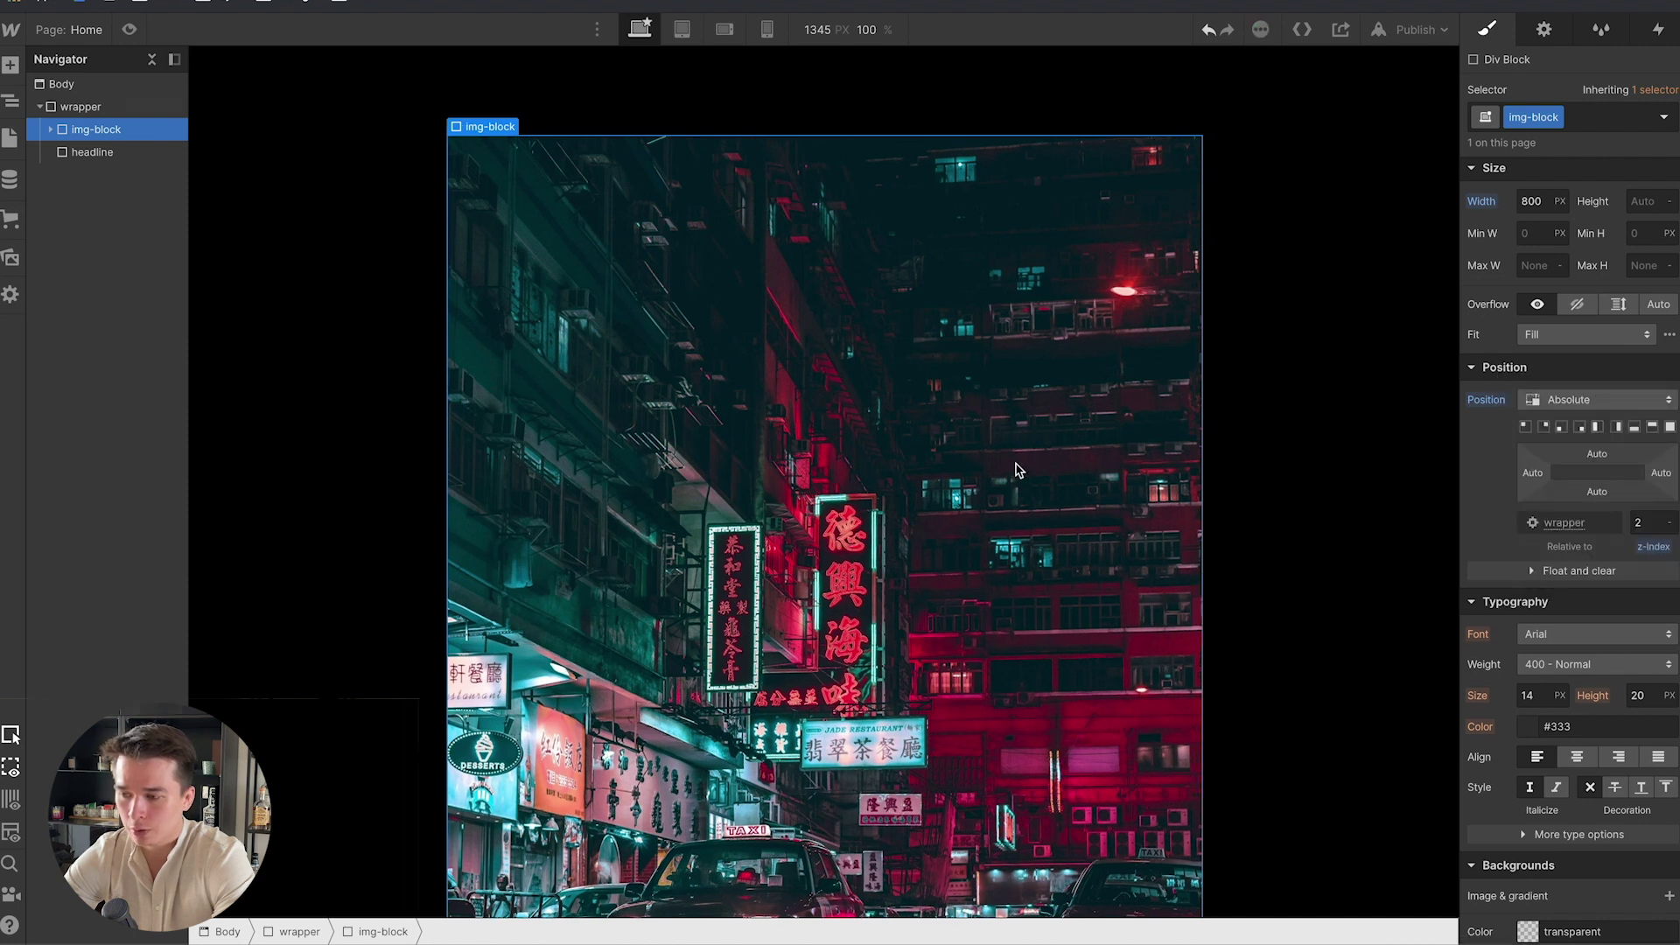
click(112, 155)
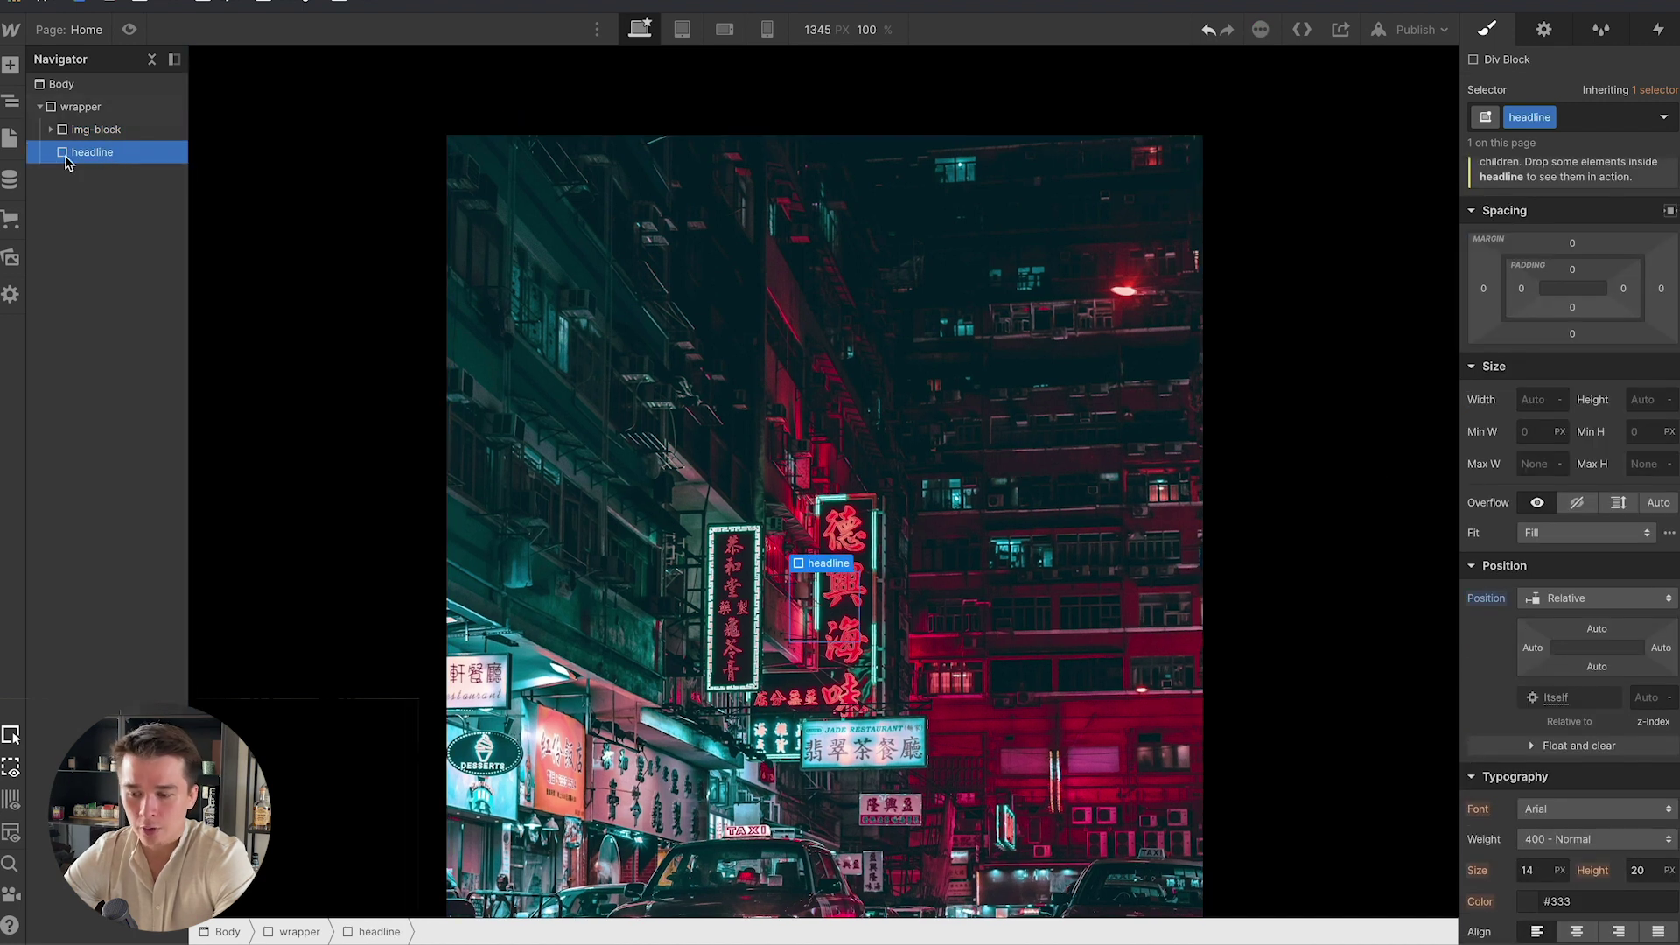
key(super+e)
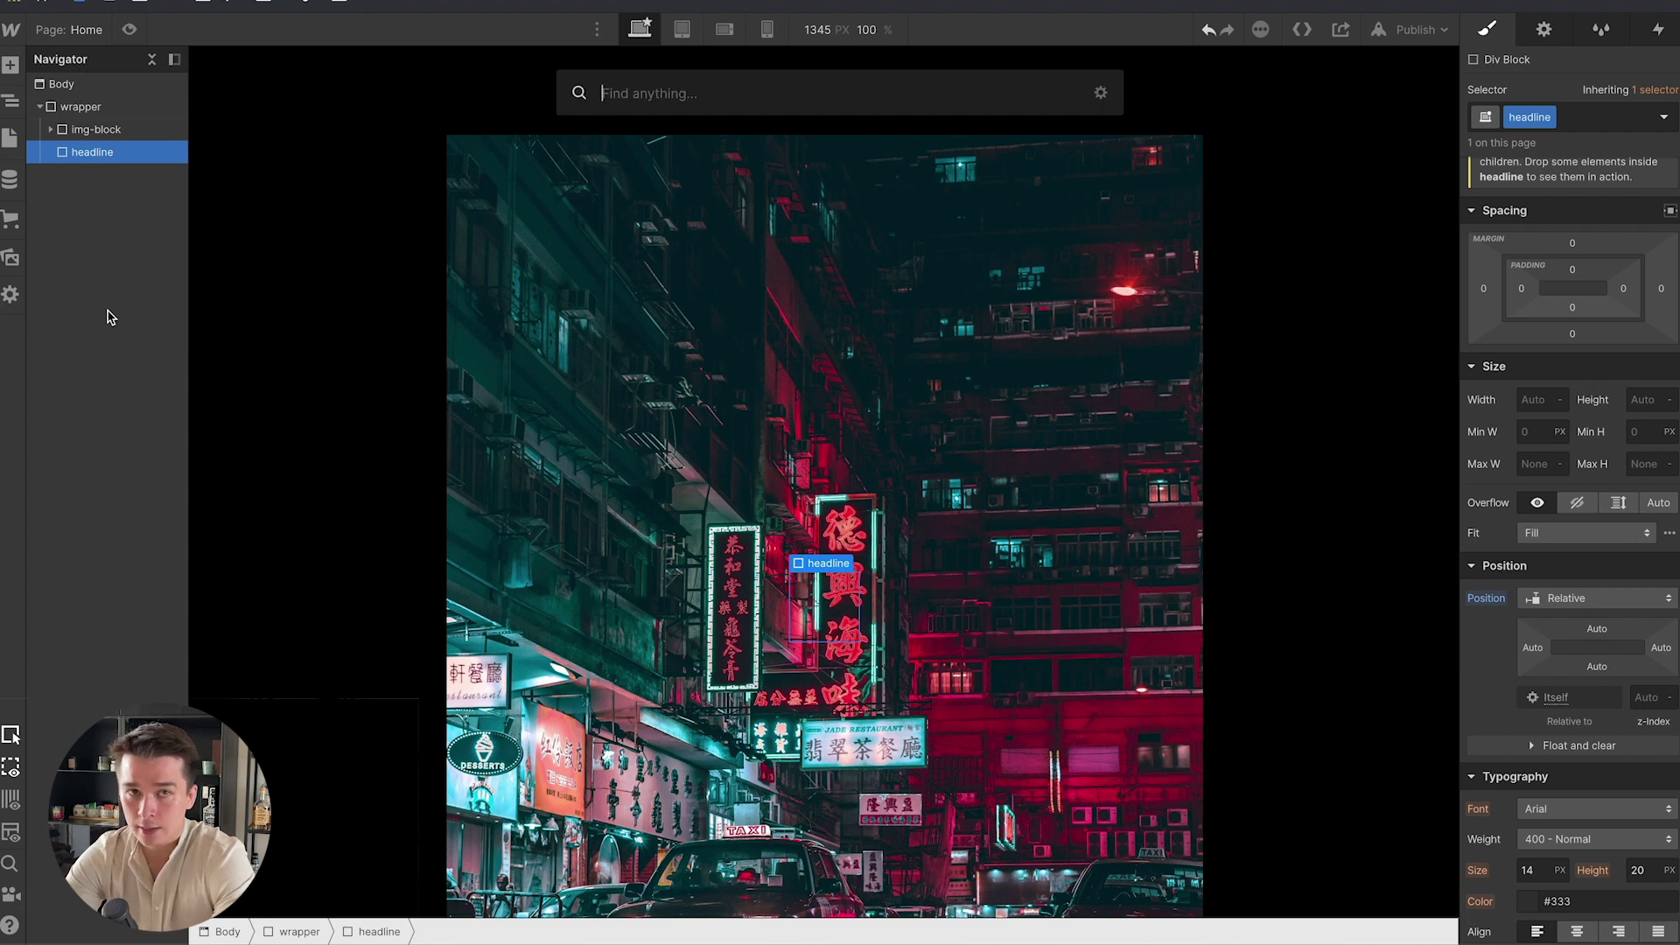
text(head)
key(Return)
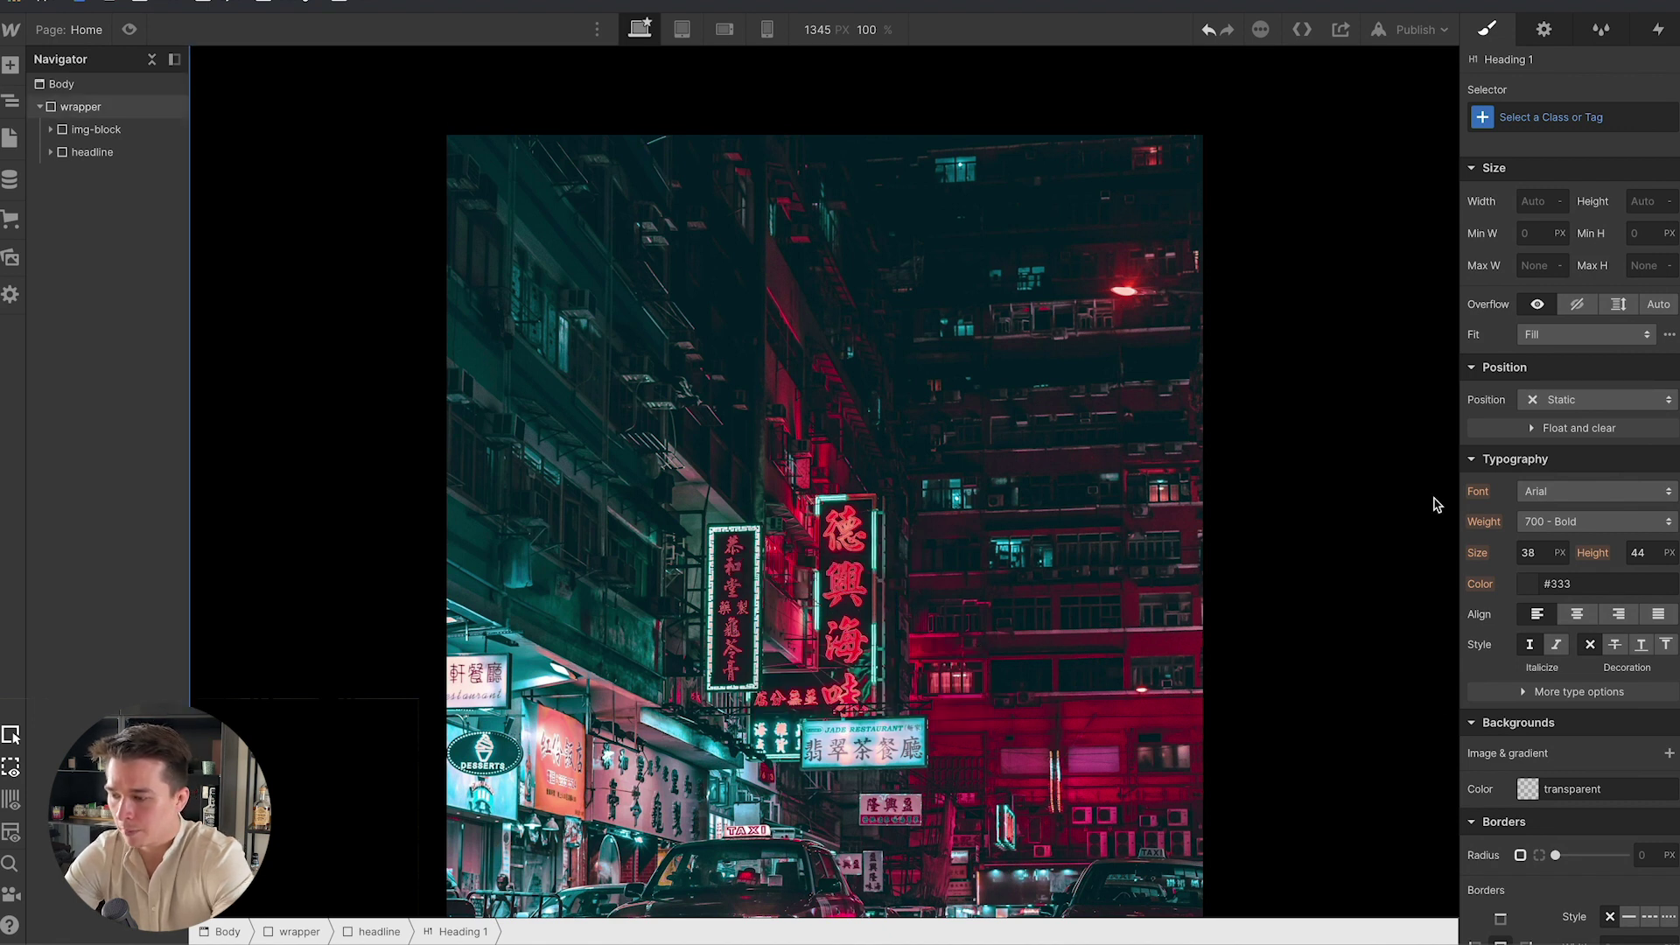
Set the heading's font size to 280 px and line height to 300 px.
click(1540, 552)
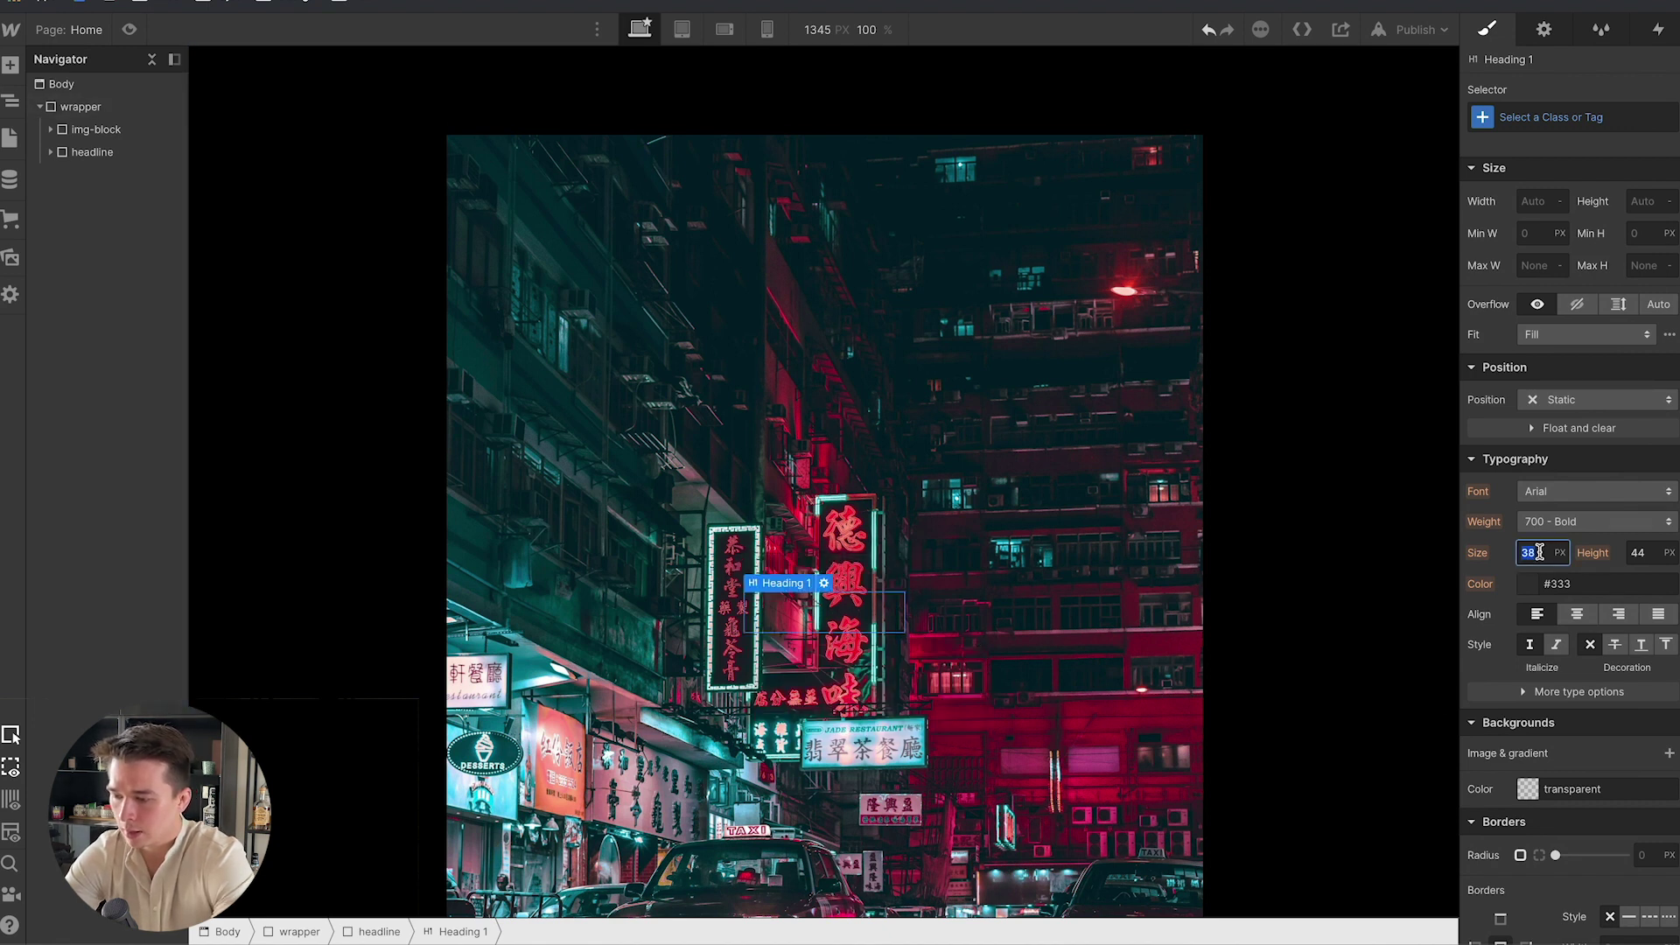
text(160)
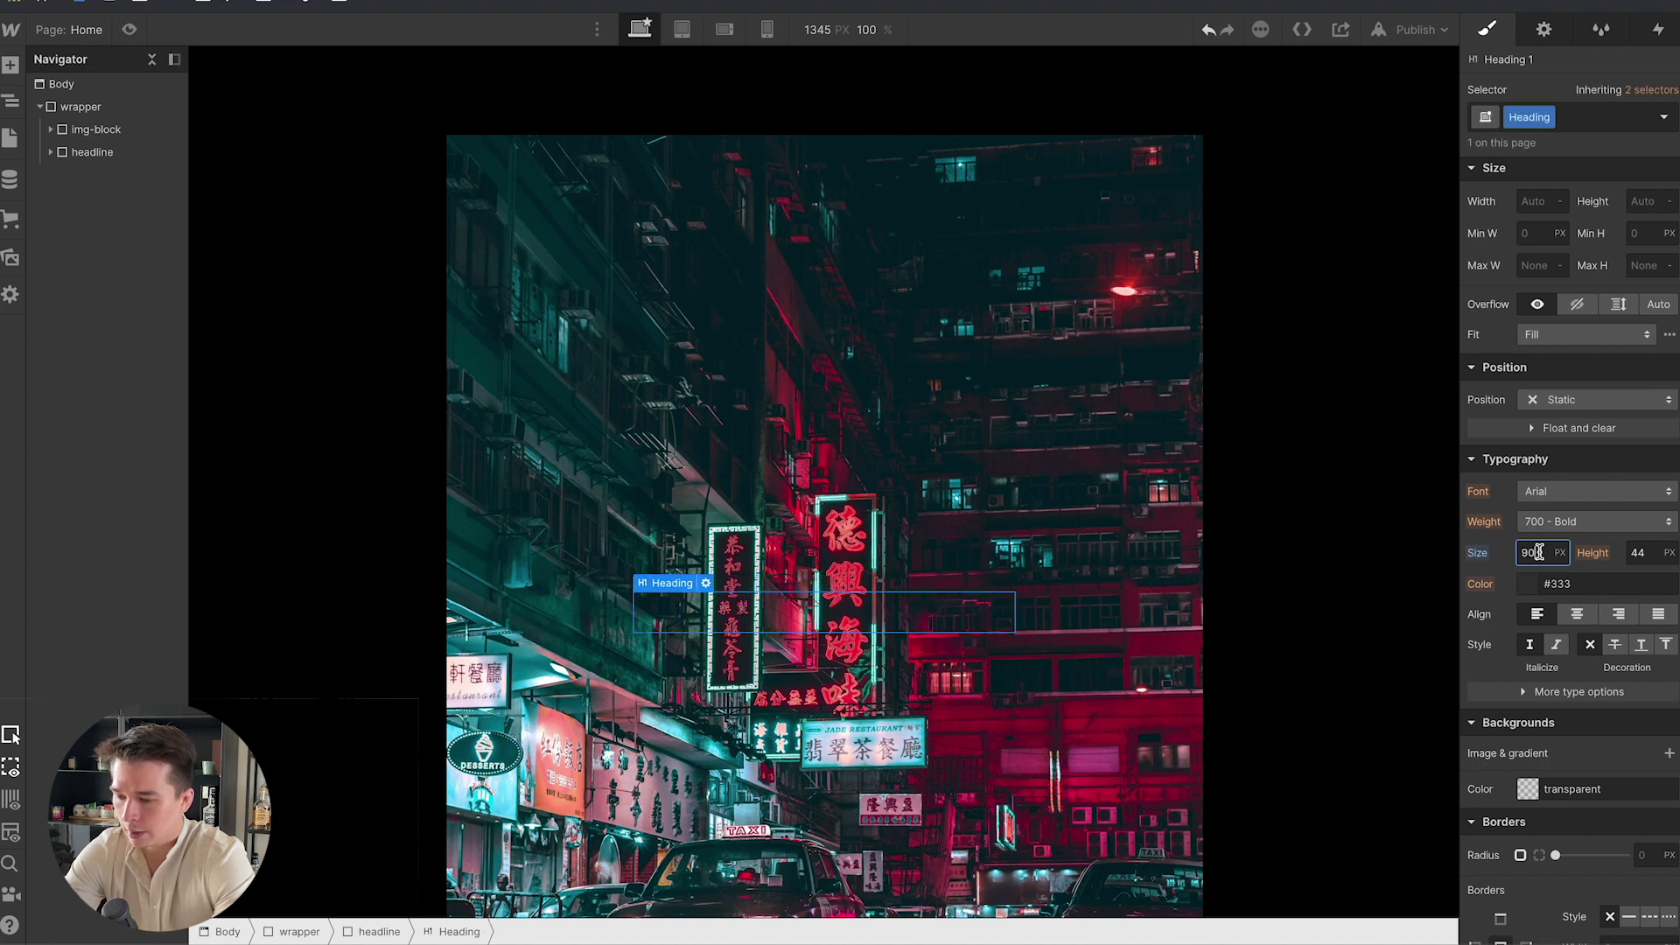
key(shift+Up)
key(shift+Up)
key(shift+Up)
key(shift+Up)
key(shift+Up)
key(shift+Up)
key(shift+Up)
key(shift+Up)
key(shift+Up)
key(shift+Up)
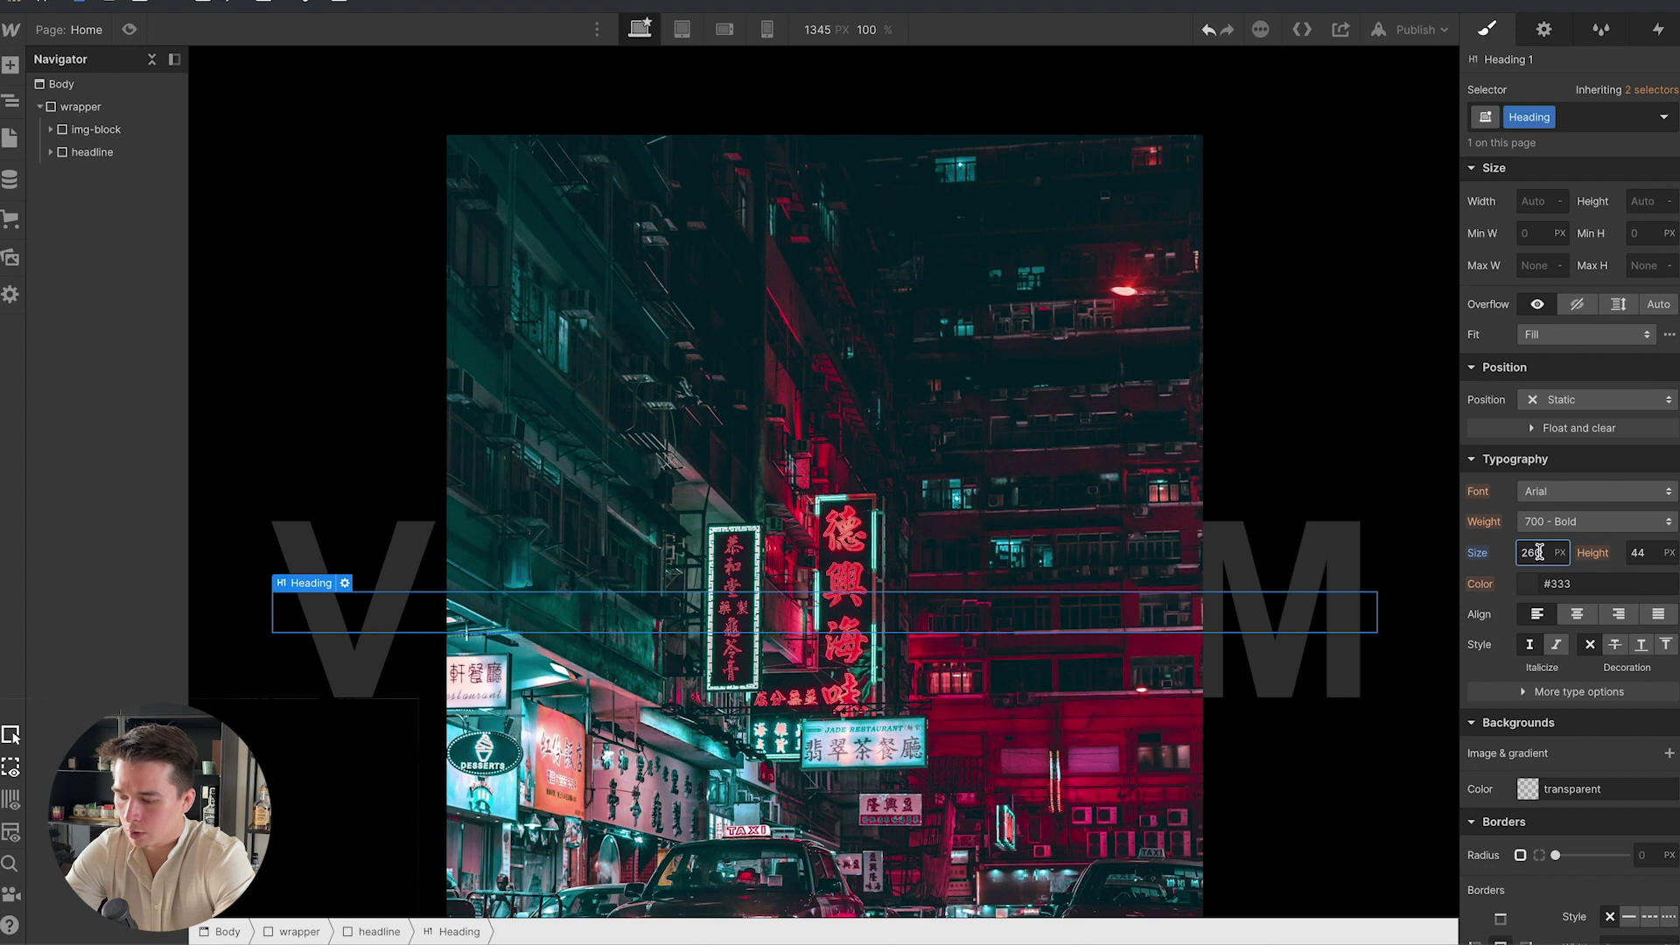
key(shift+Up)
key(shift+Up)
click(1649, 548)
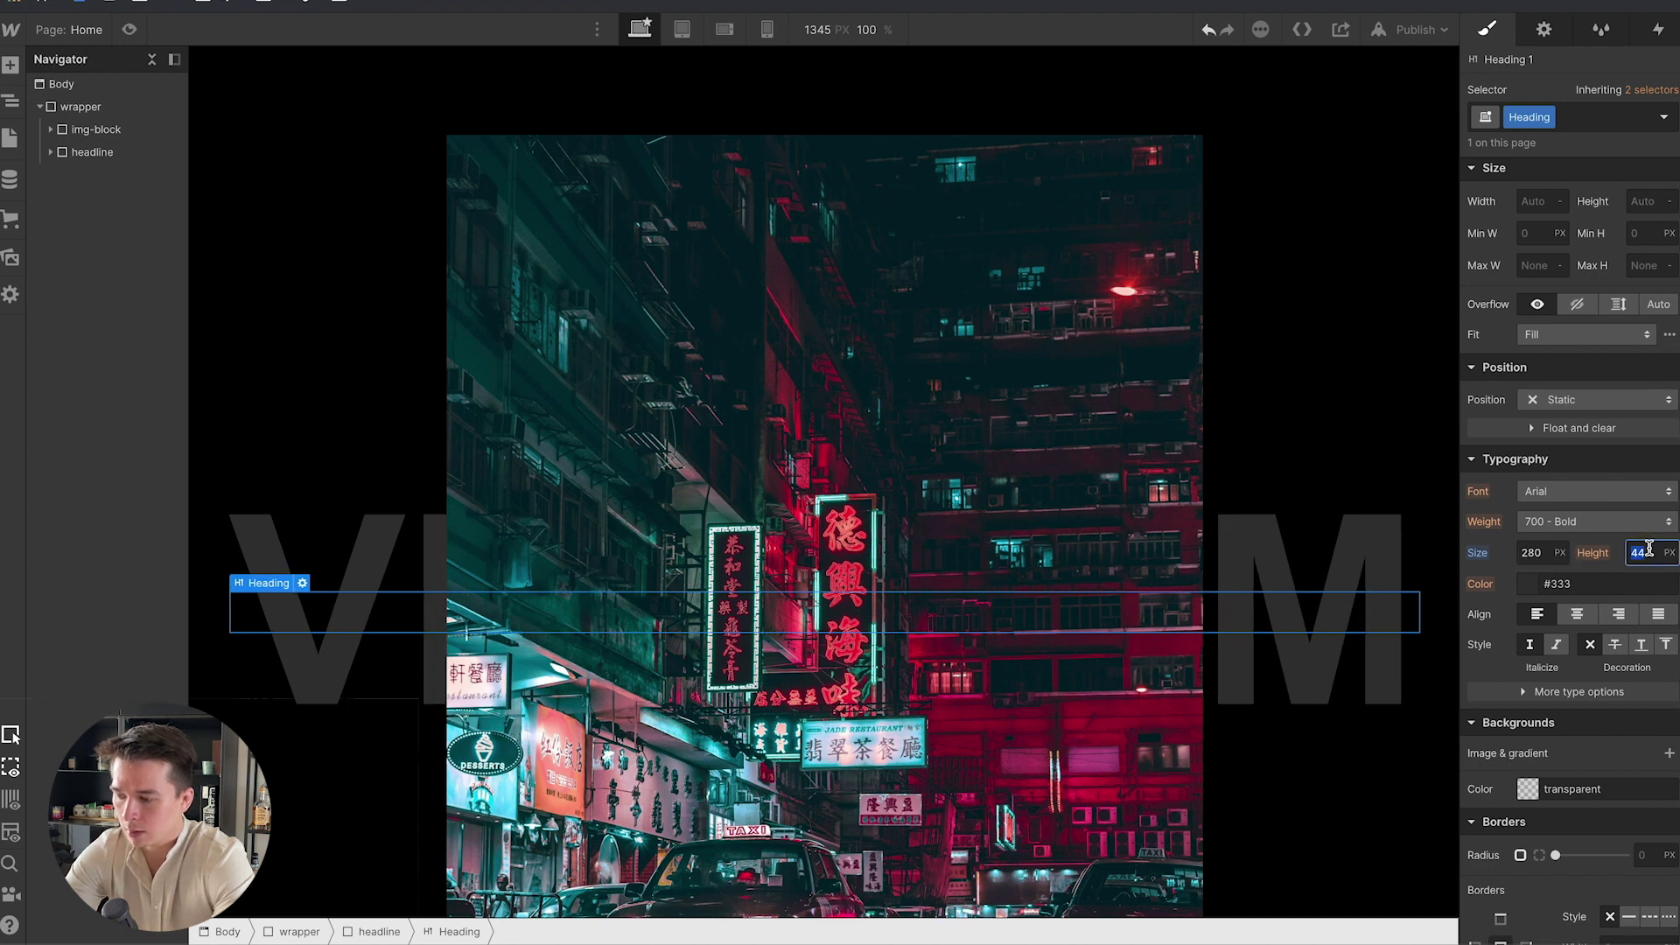
text(300)
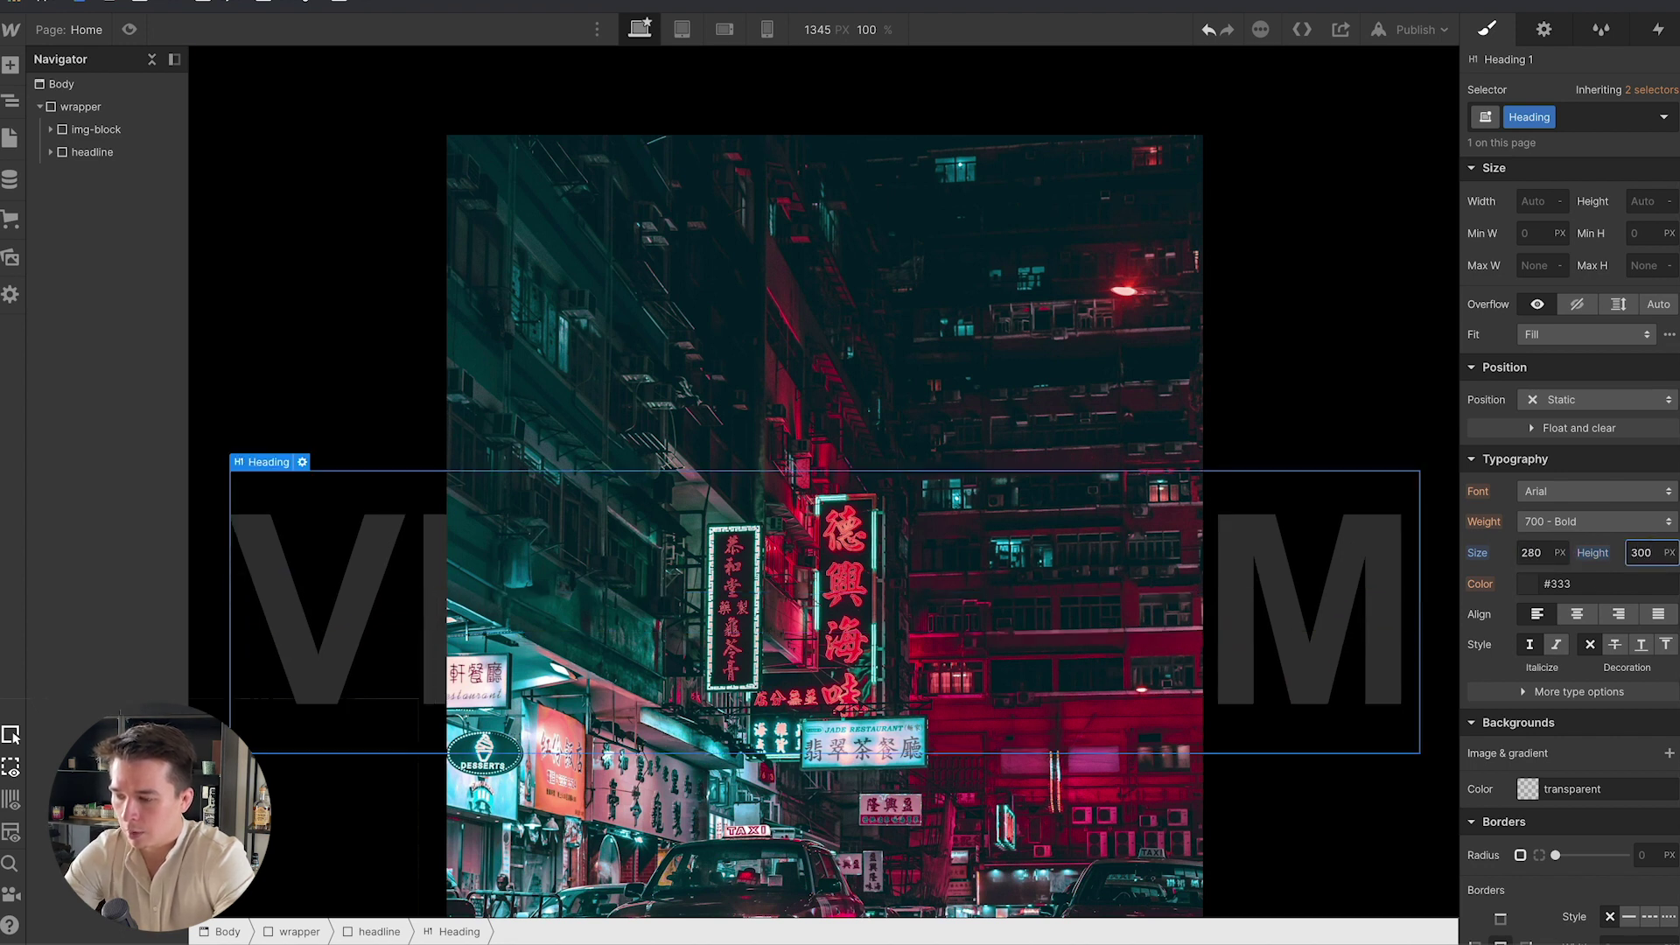
key(Return)
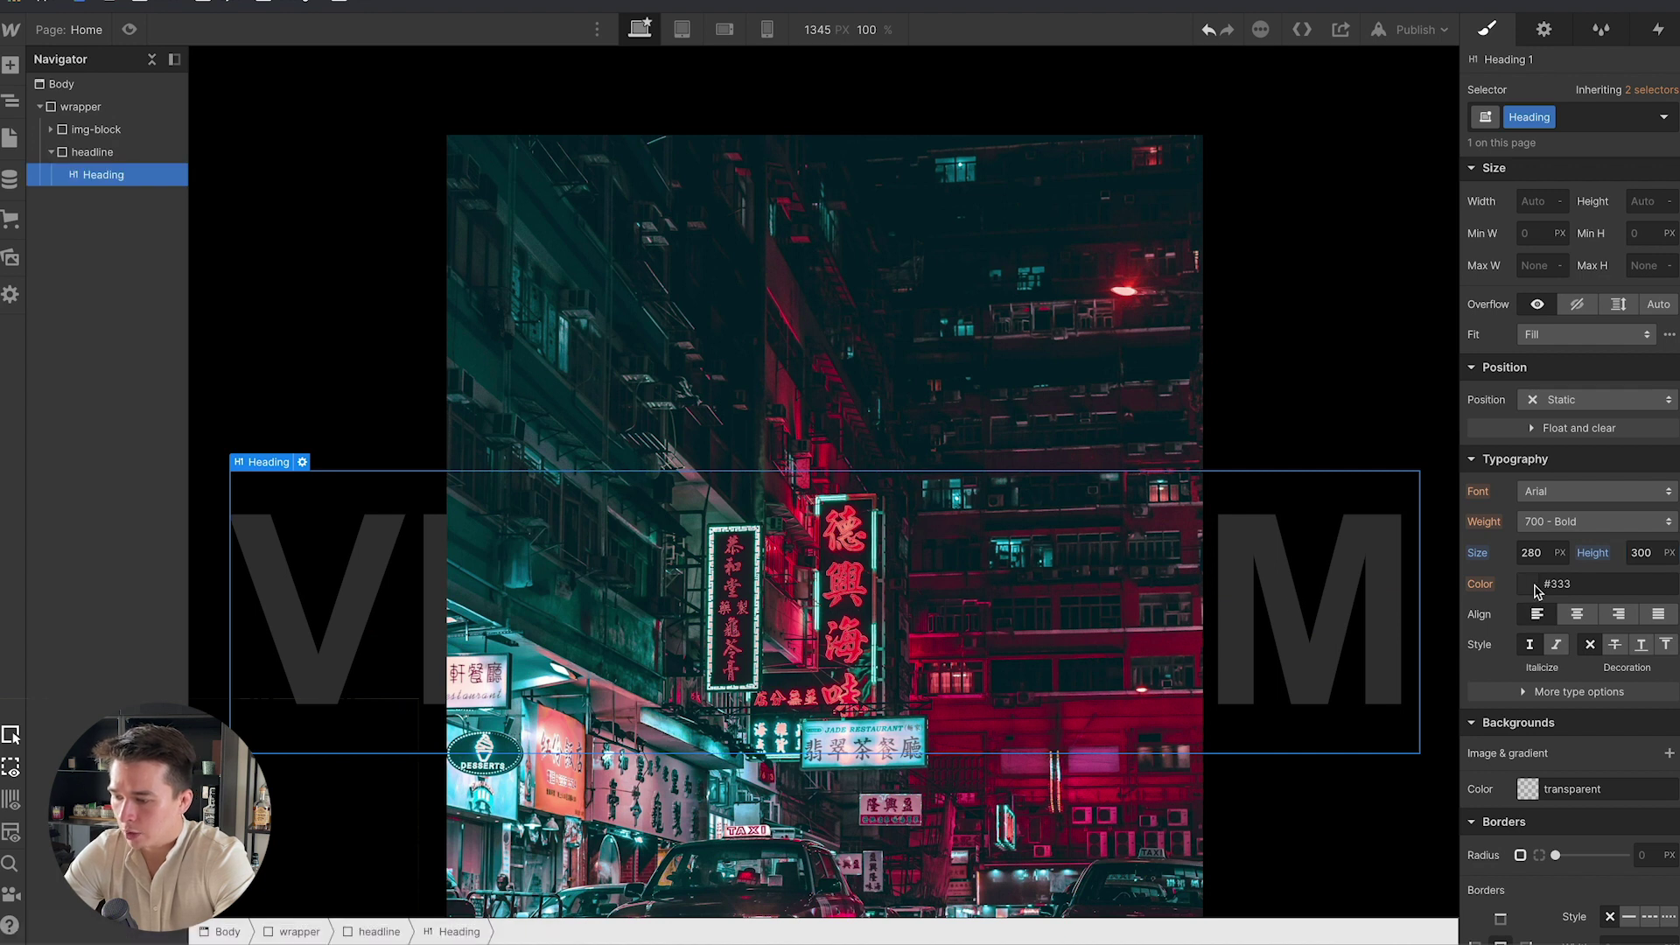
Colour the heading text bright cyan #5bfaff.
click(1538, 586)
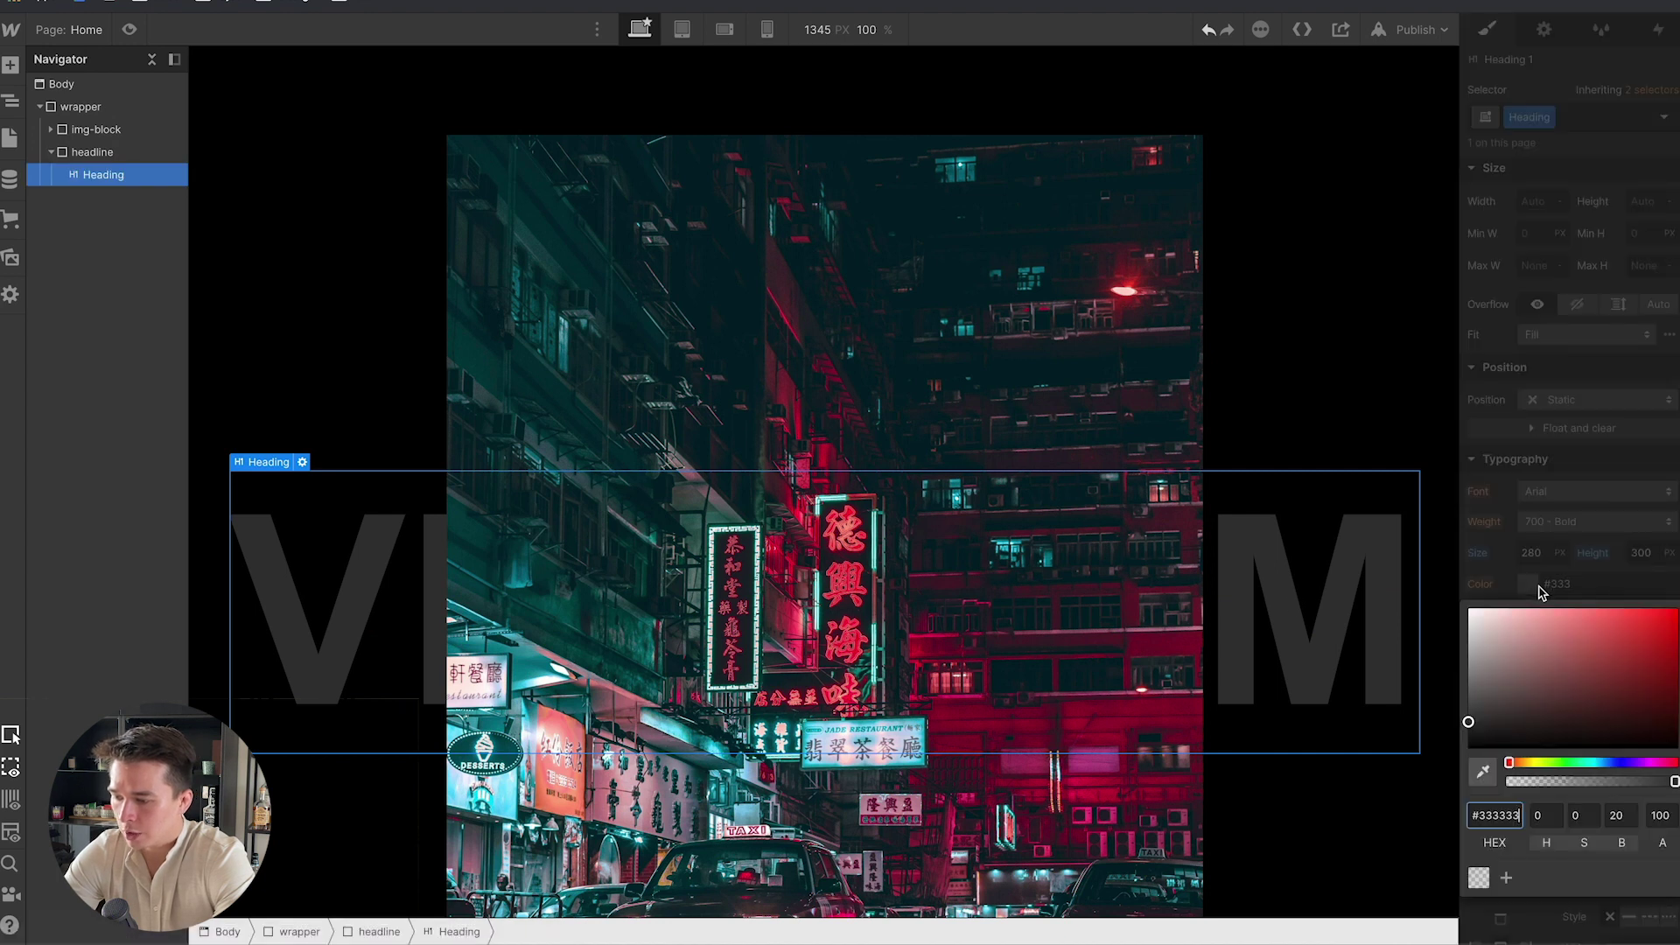
click(1593, 762)
click(1609, 671)
drag(1612, 590, 1602, 567)
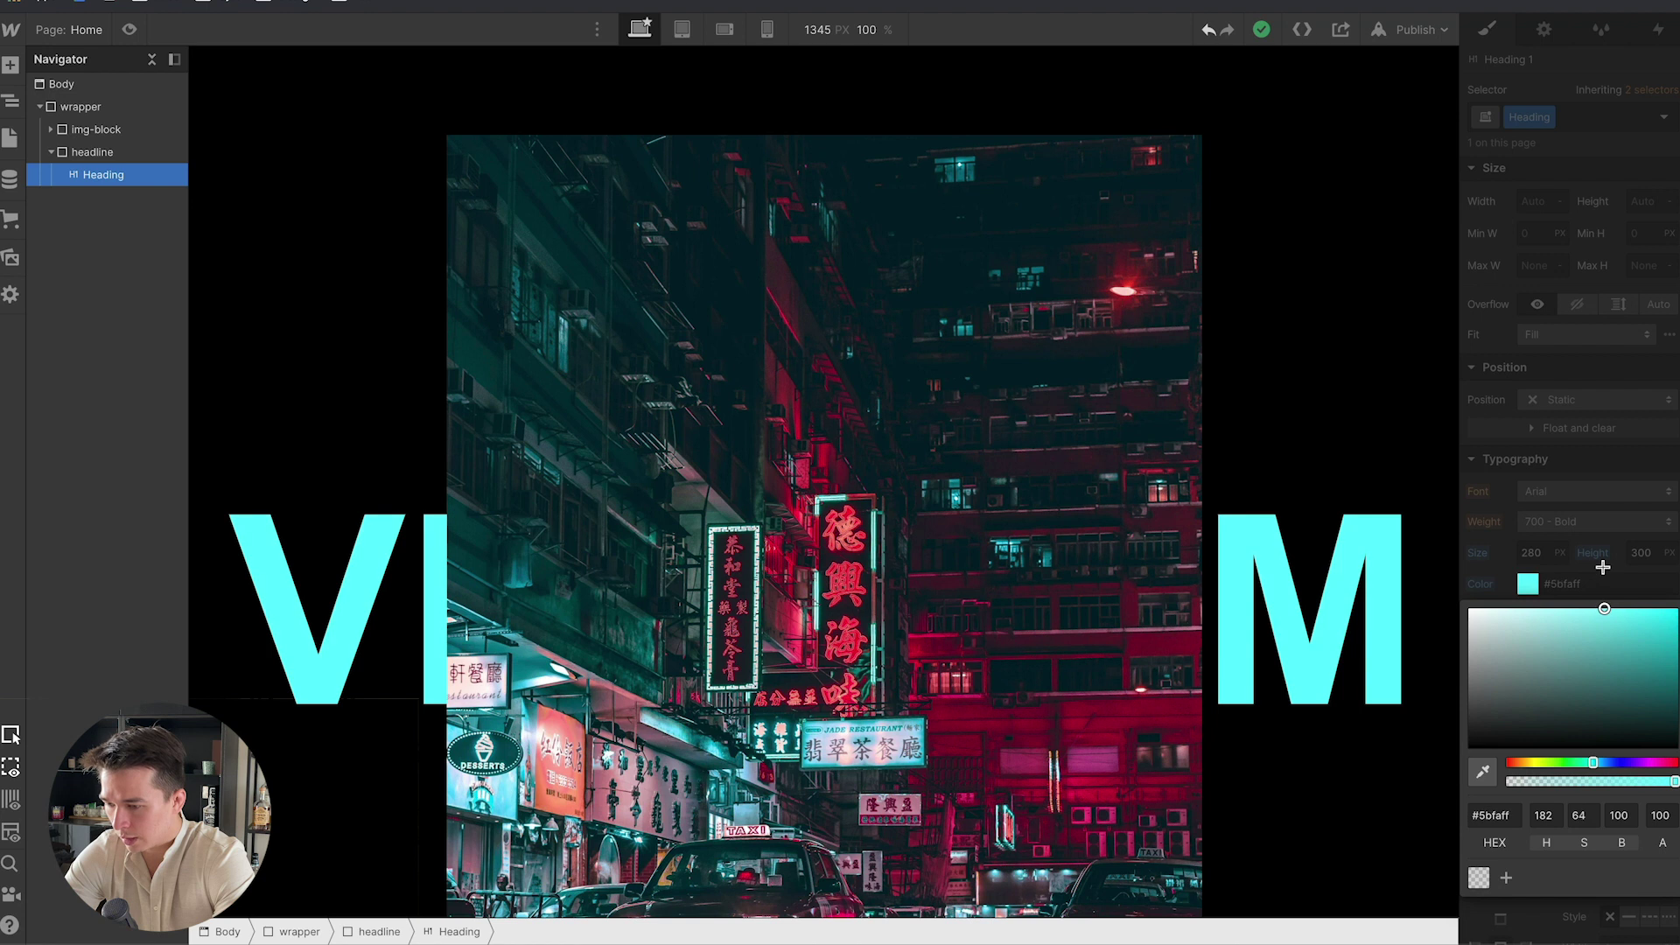
click(1515, 817)
key(Return)
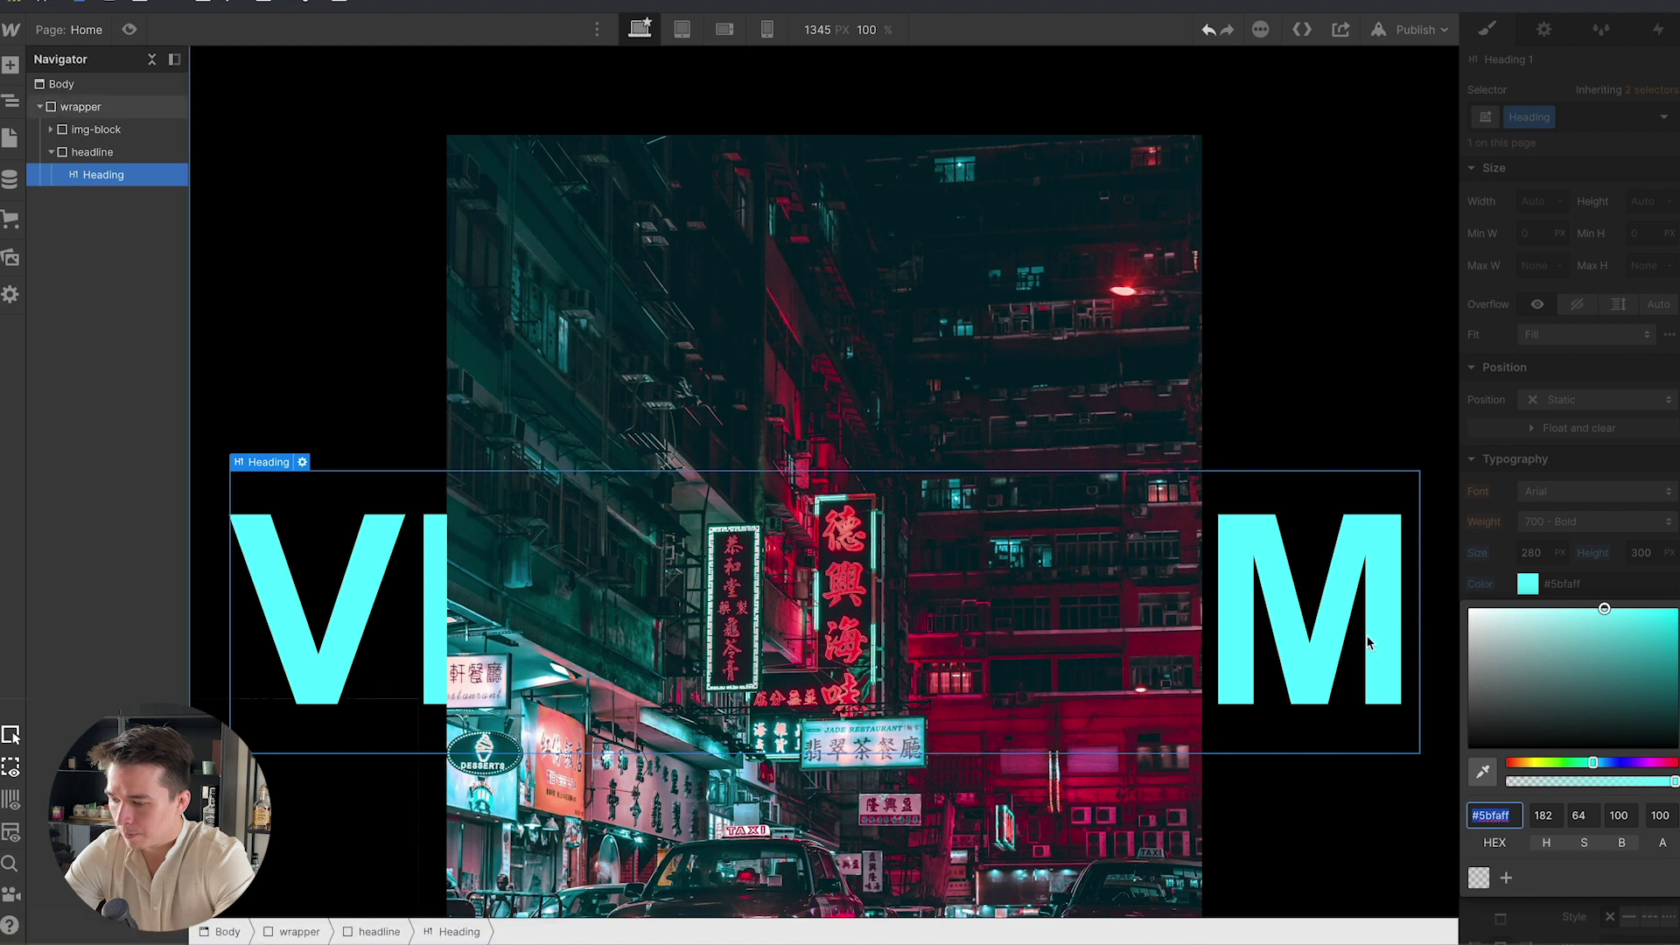
click(1326, 368)
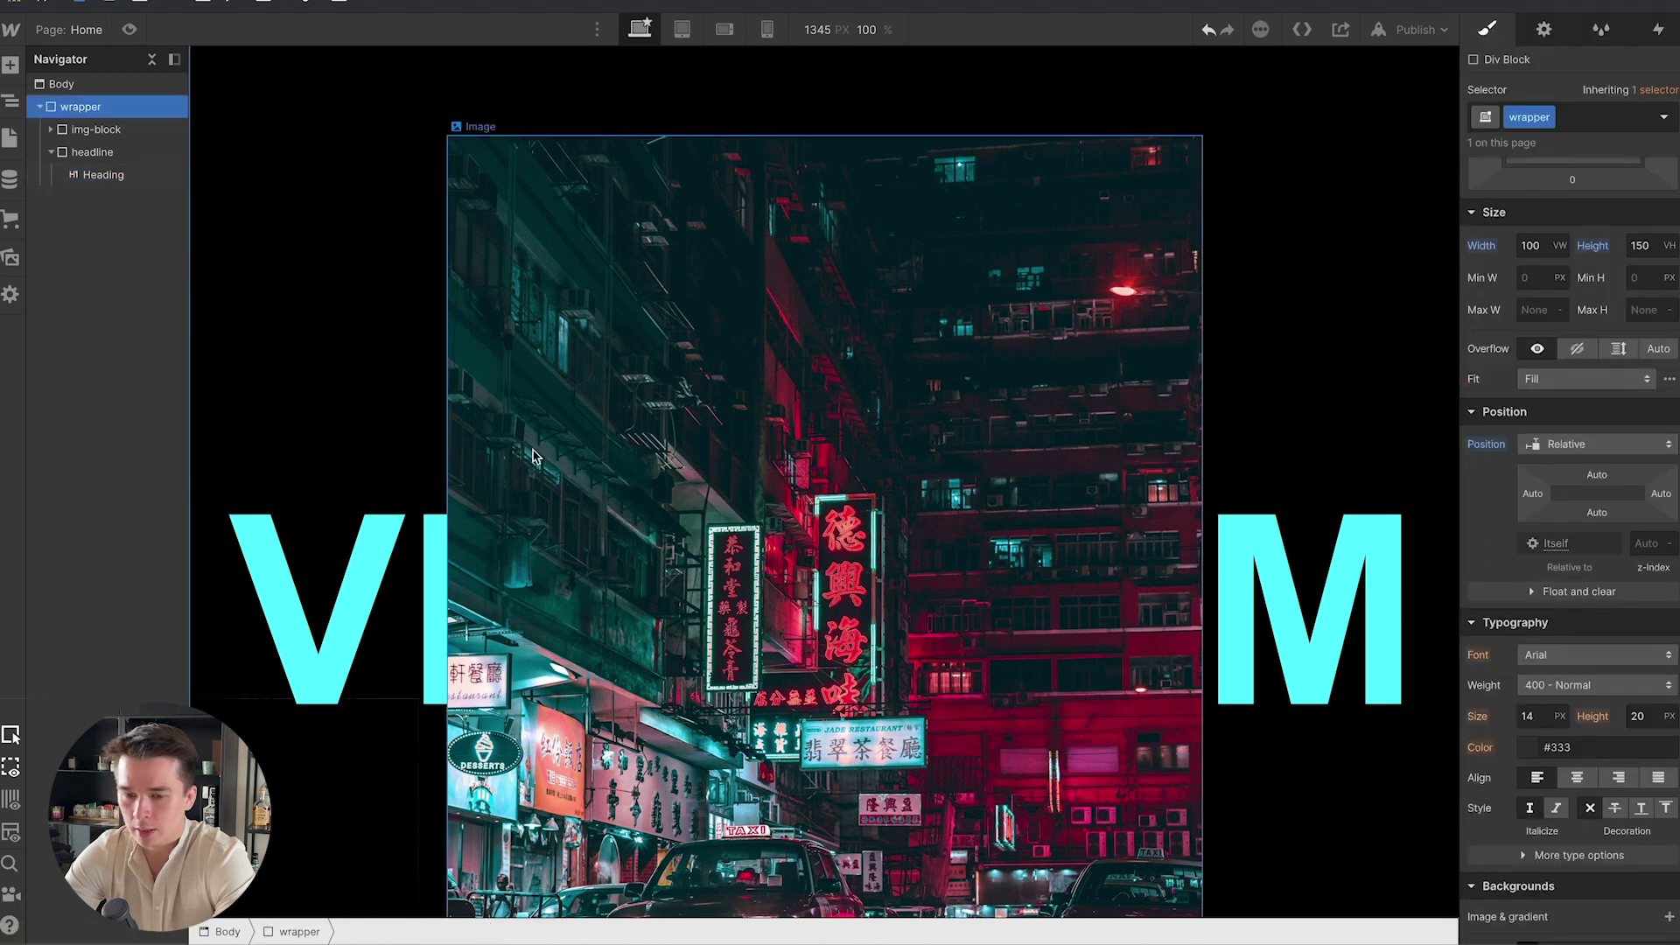
Select the image block, then the headline container, with the photo covering the heading's middle.
click(713, 460)
click(624, 348)
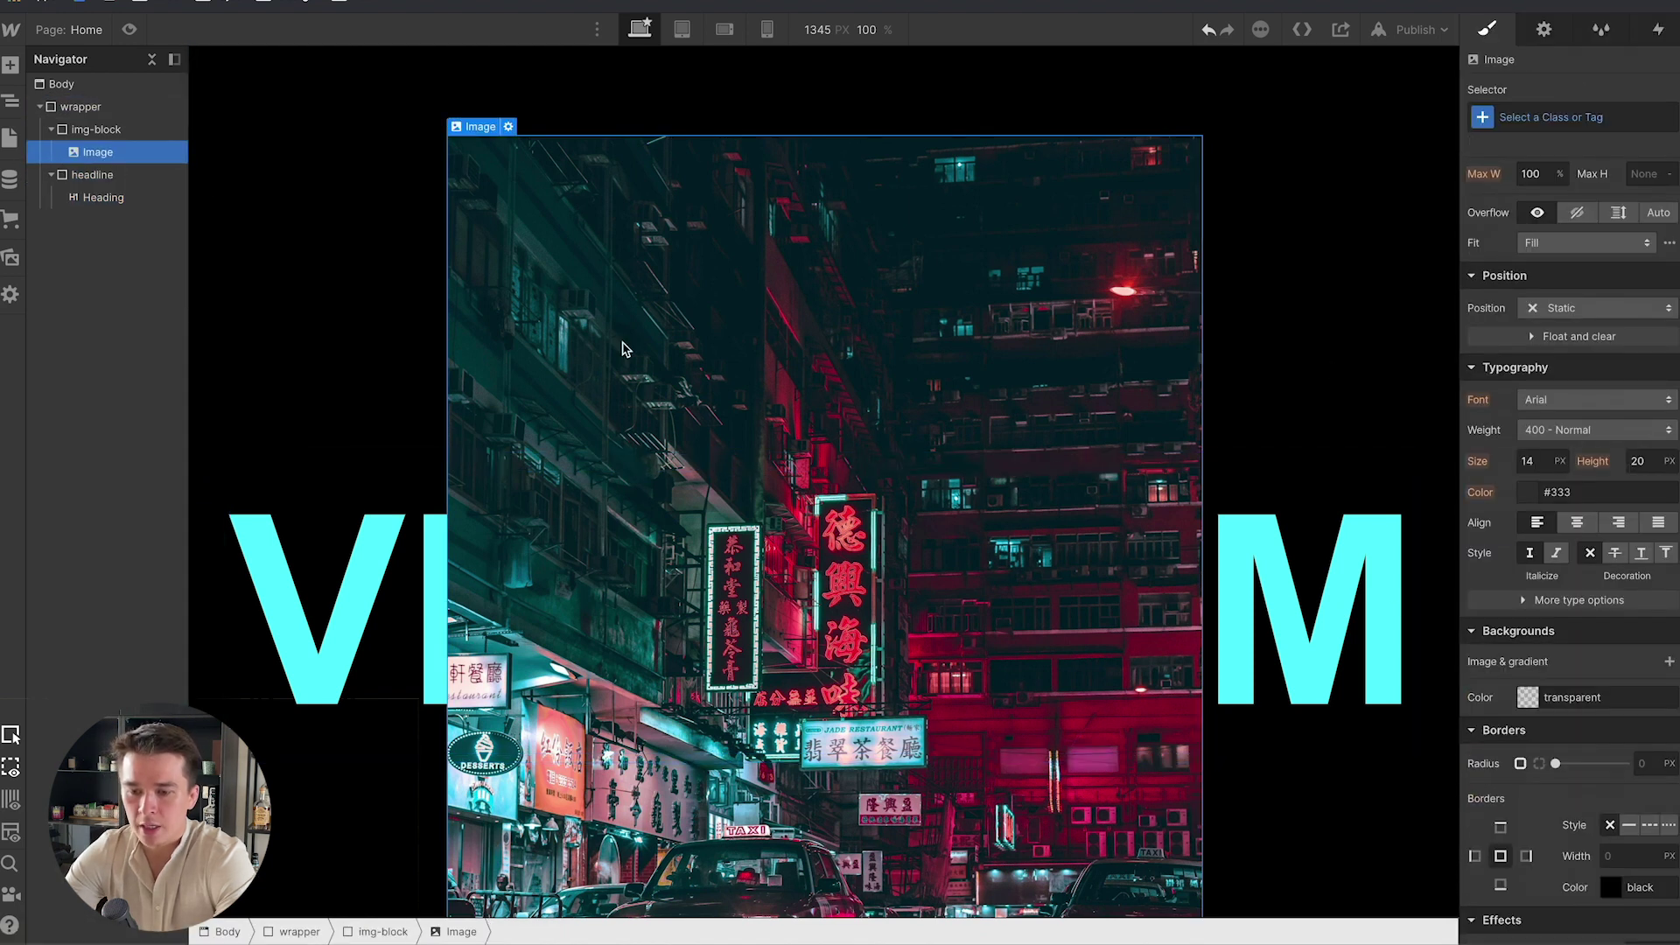
click(83, 133)
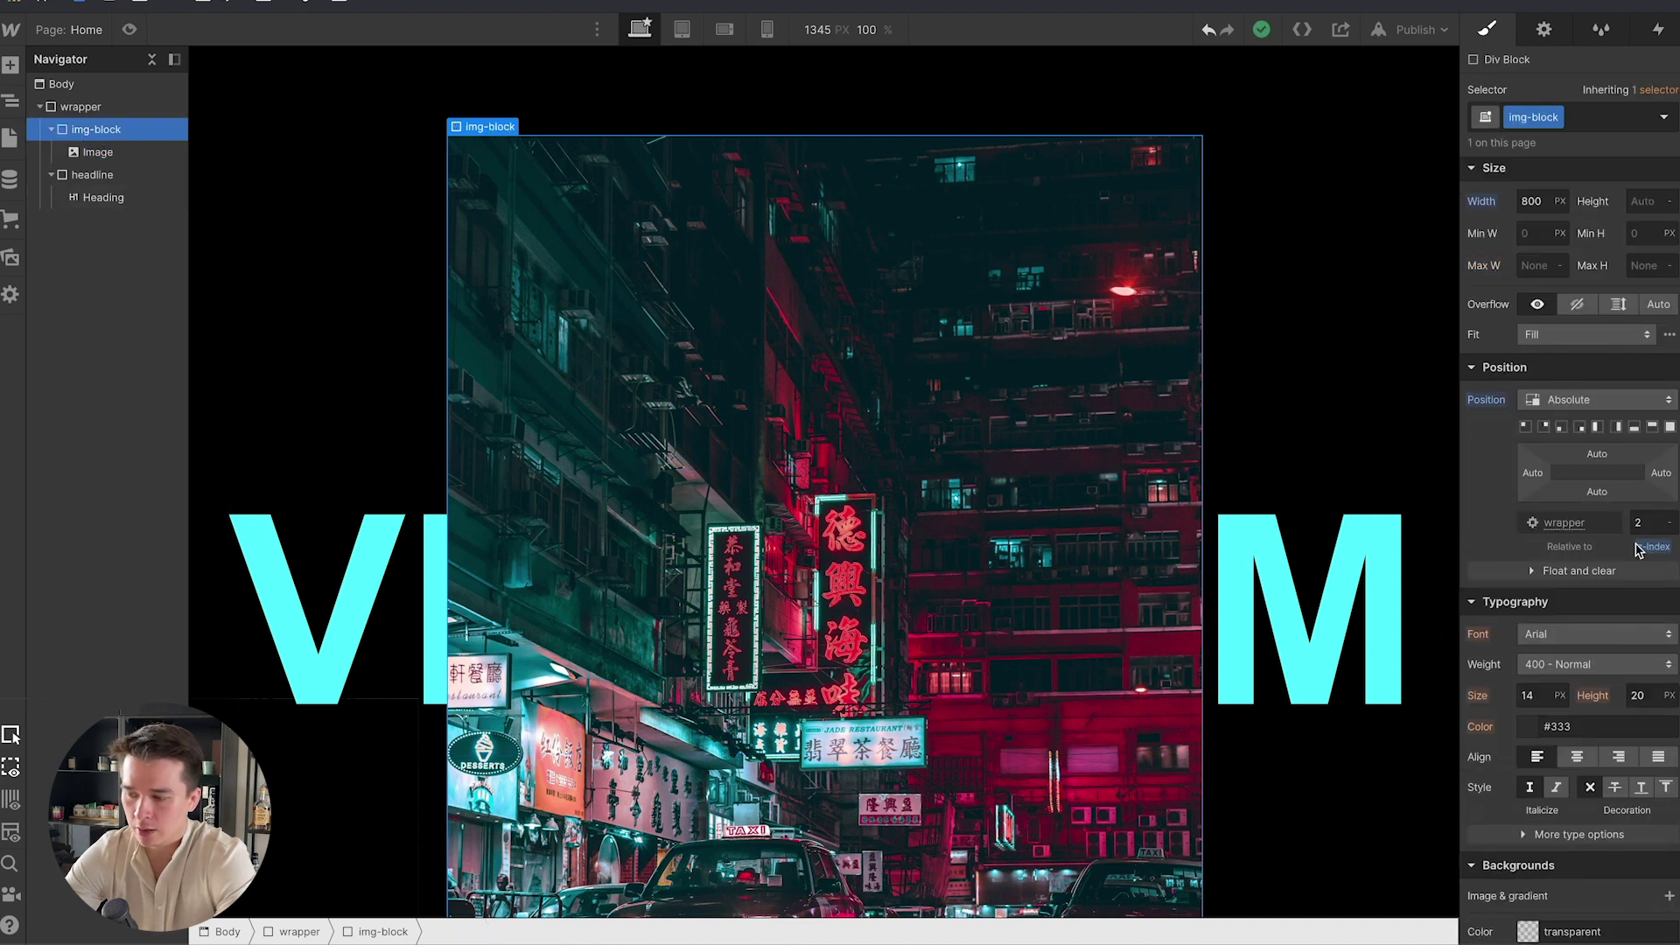
click(1400, 652)
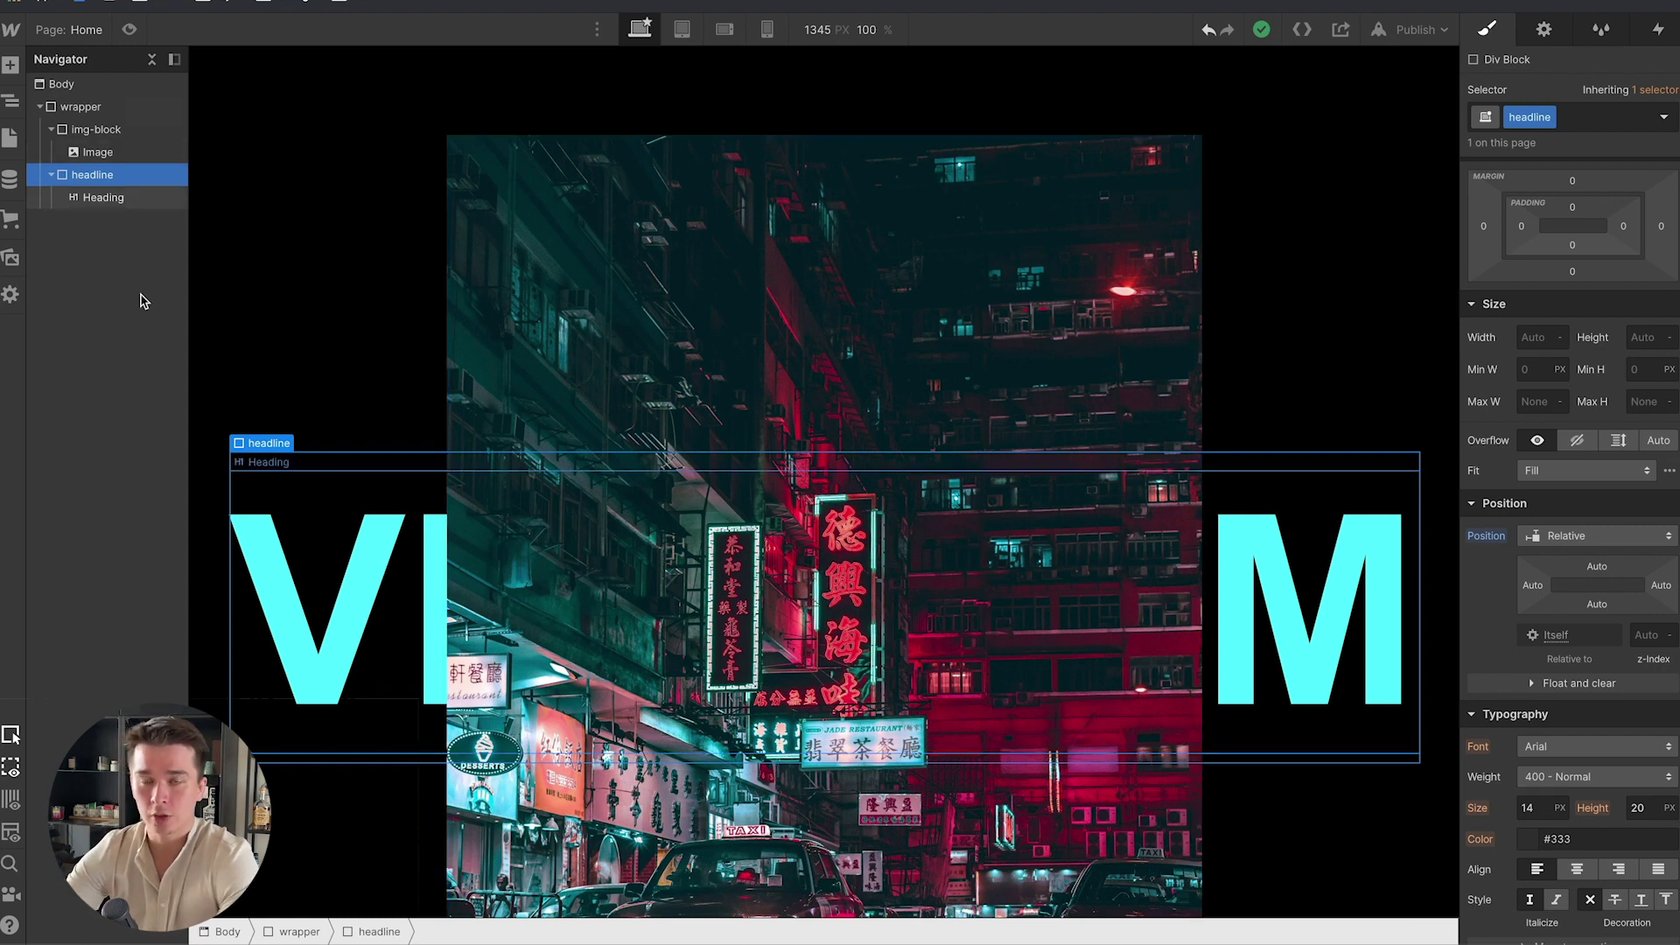
Insert a second Heading 1 inside headline and type 'VIETNAM' into it.
click(111, 200)
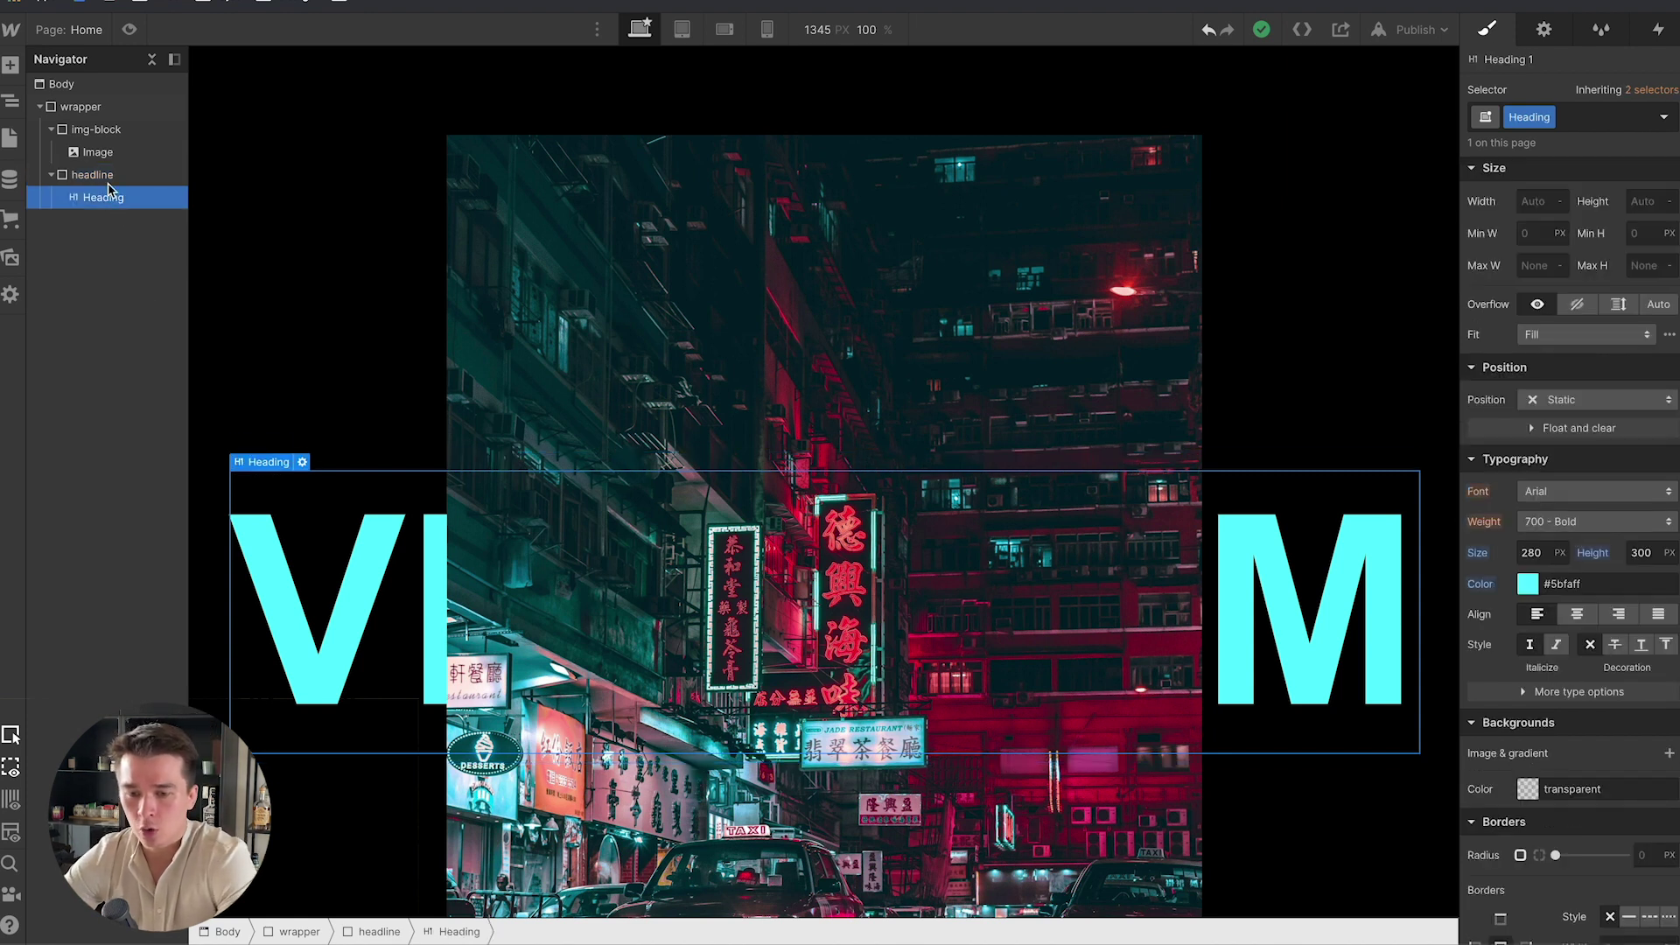
click(103, 178)
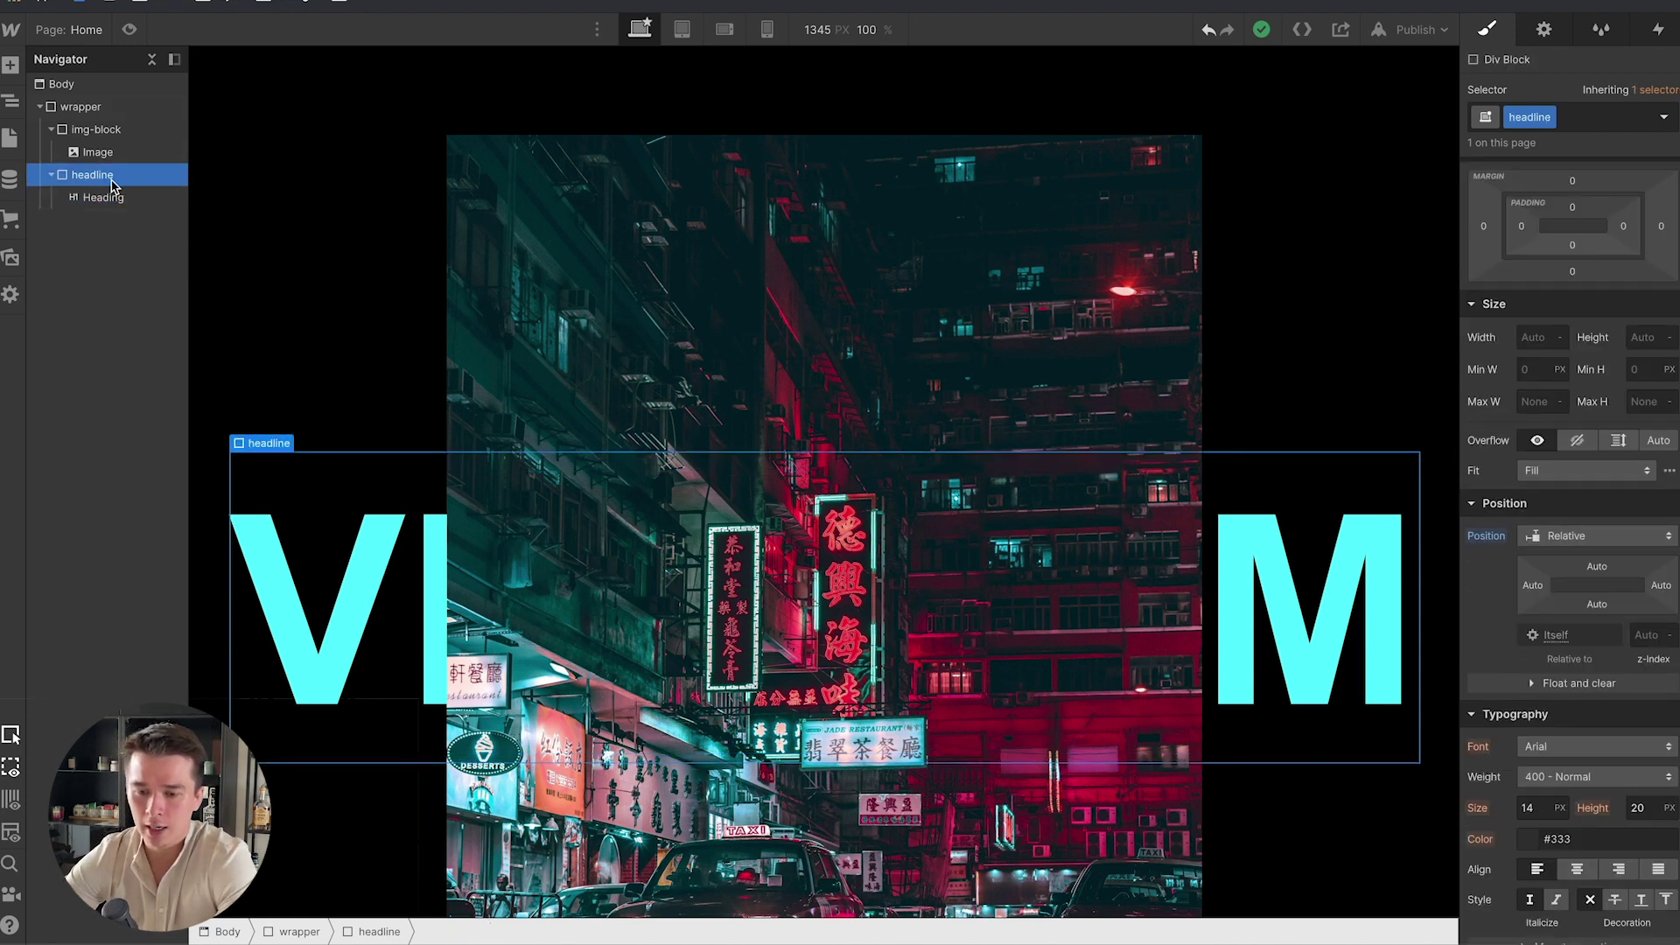
key(super+e)
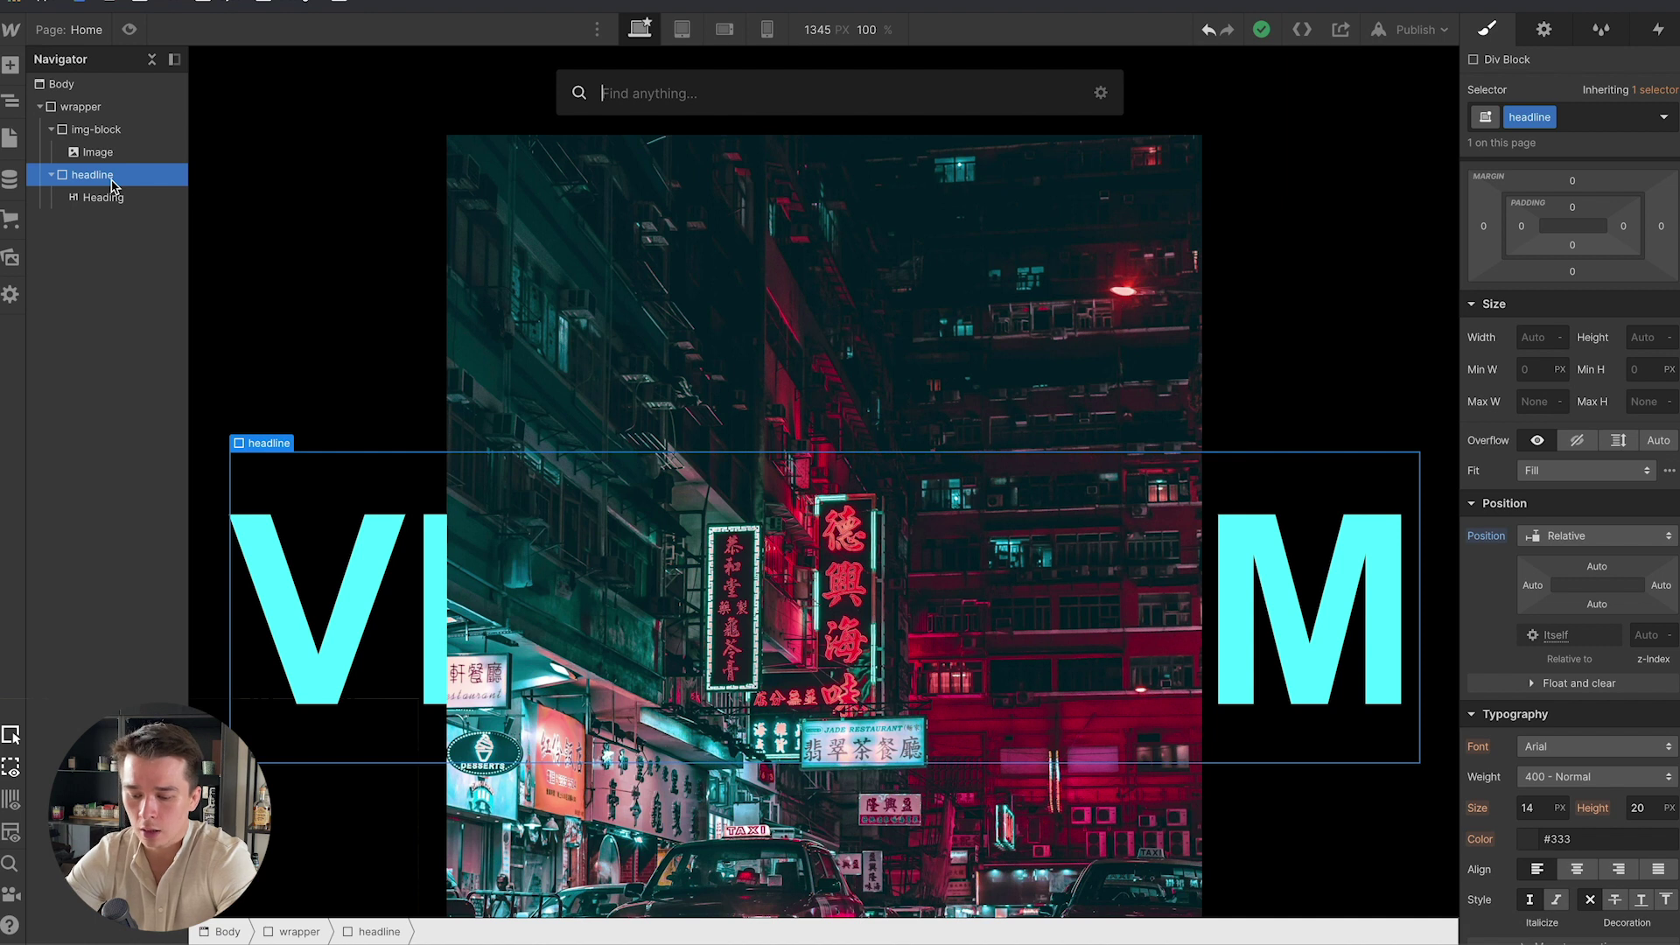
text(hea)
key(Return)
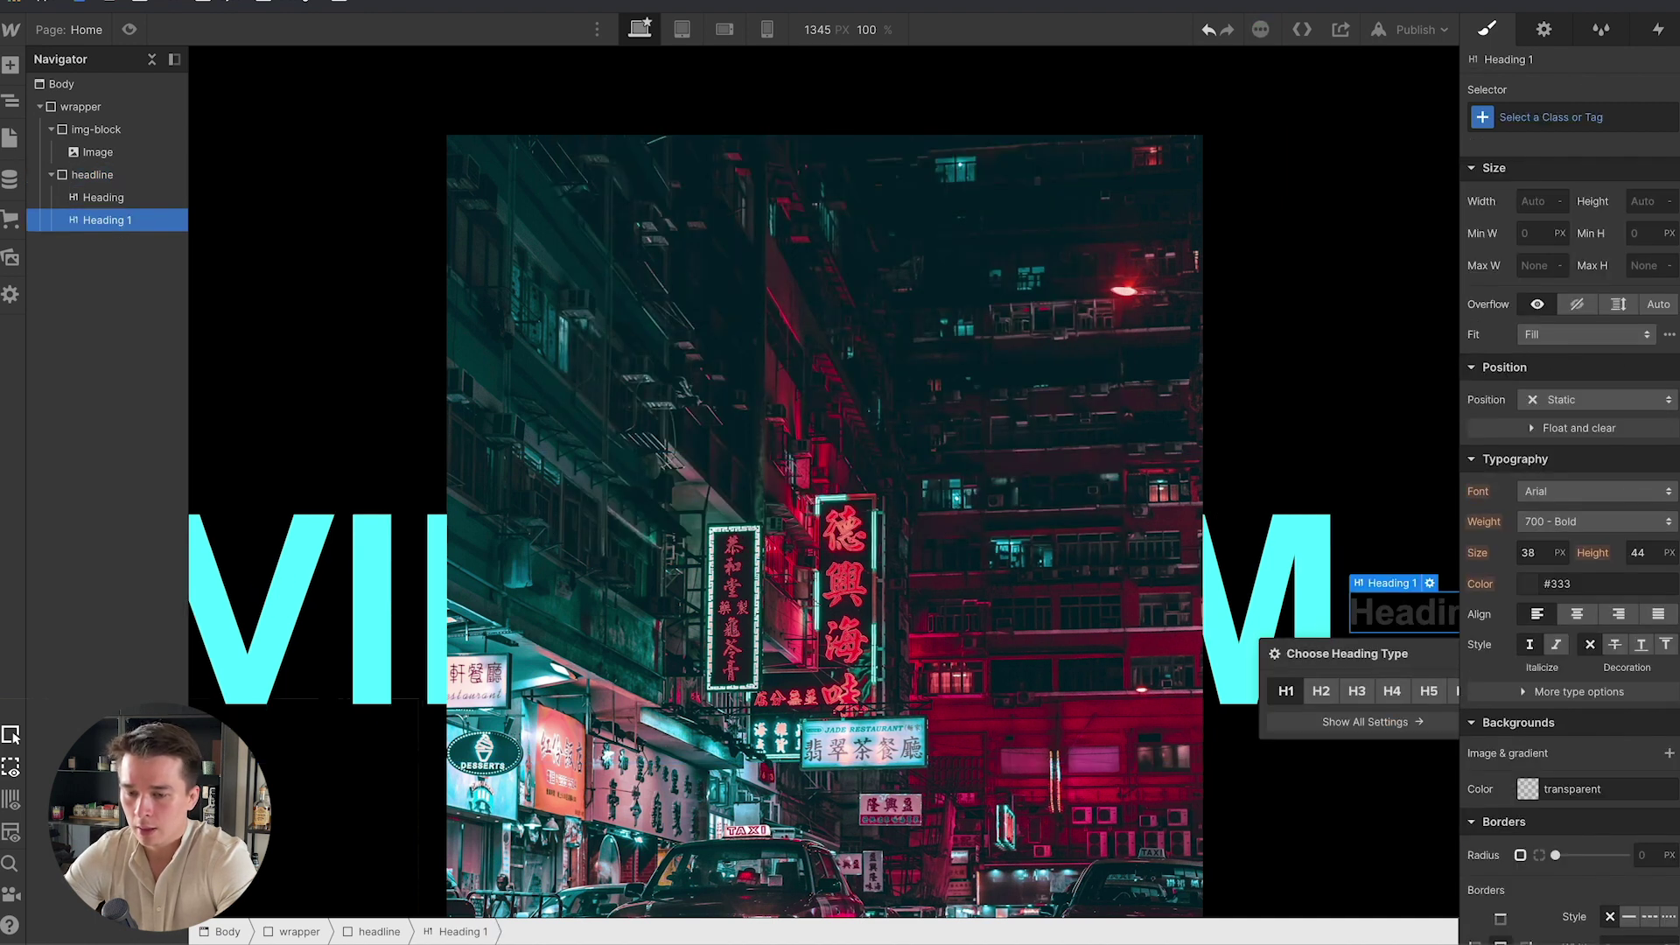
key(Return)
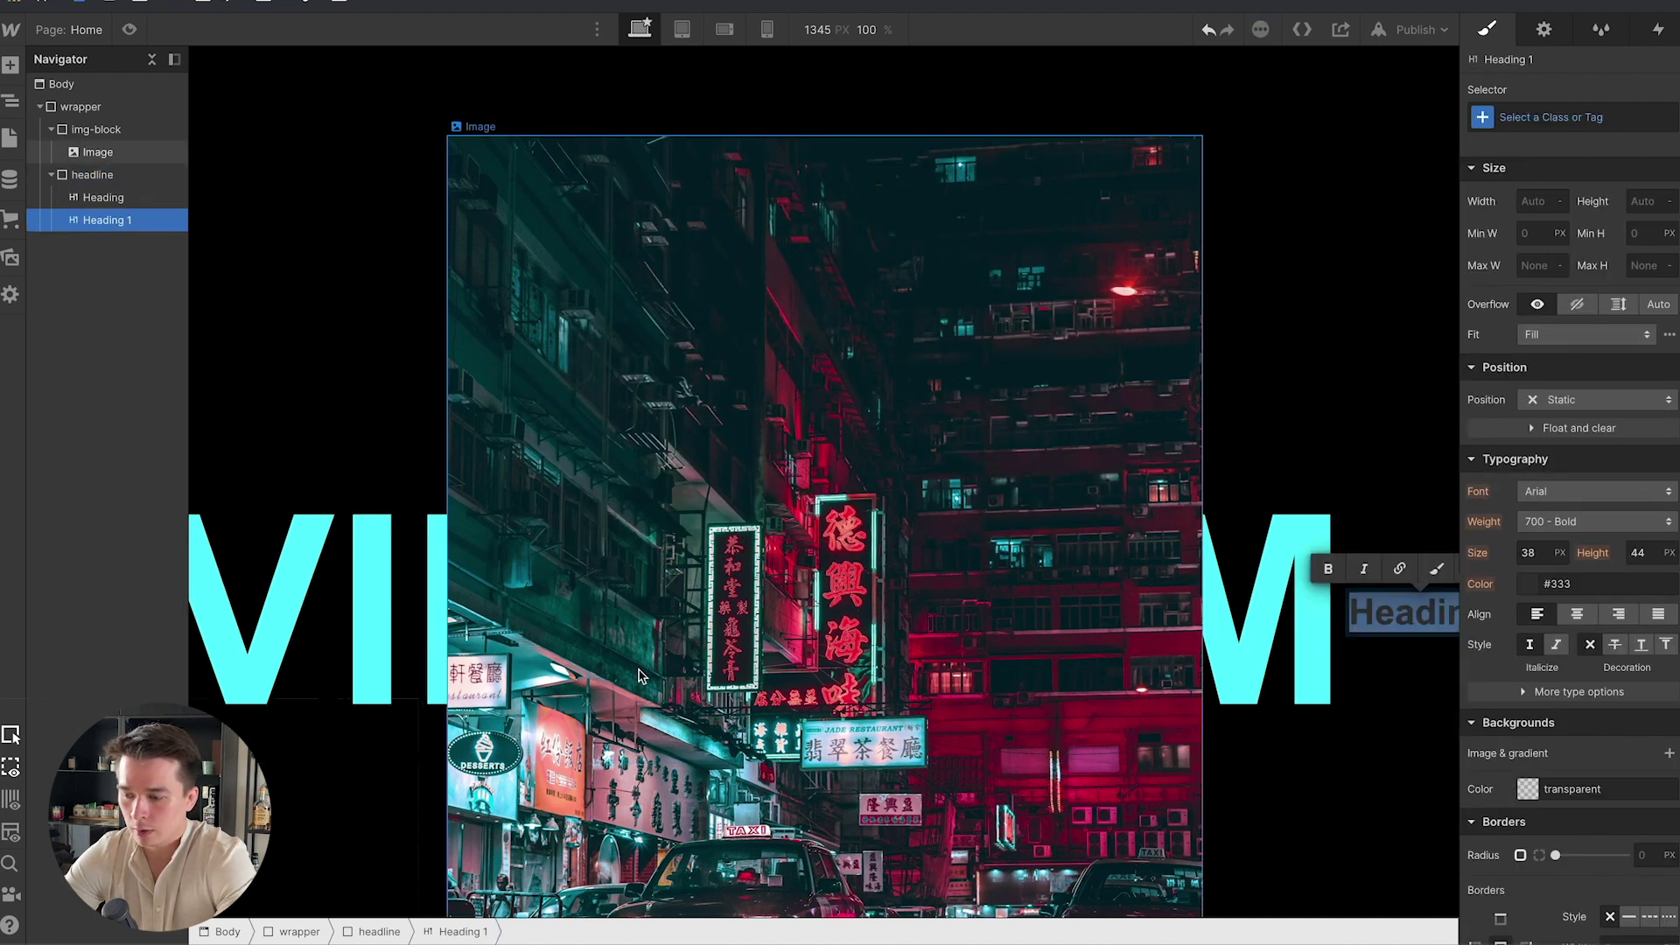
text(VIETNAM)
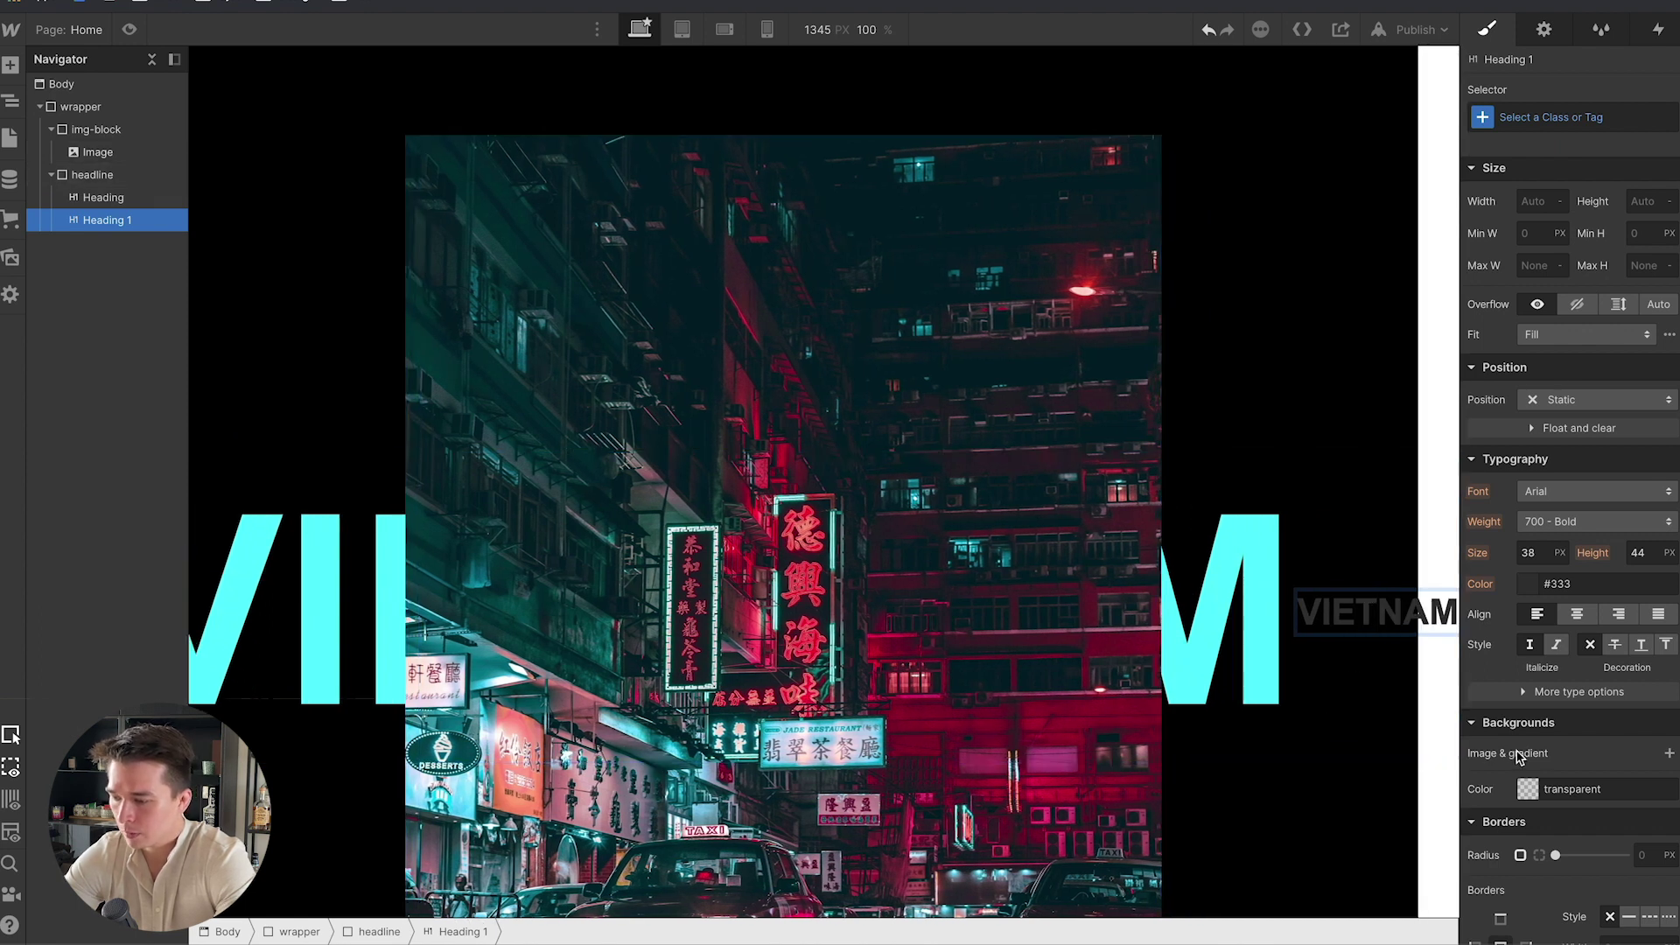
Apply the existing Heading class to the new VIETNAM heading.
click(104, 210)
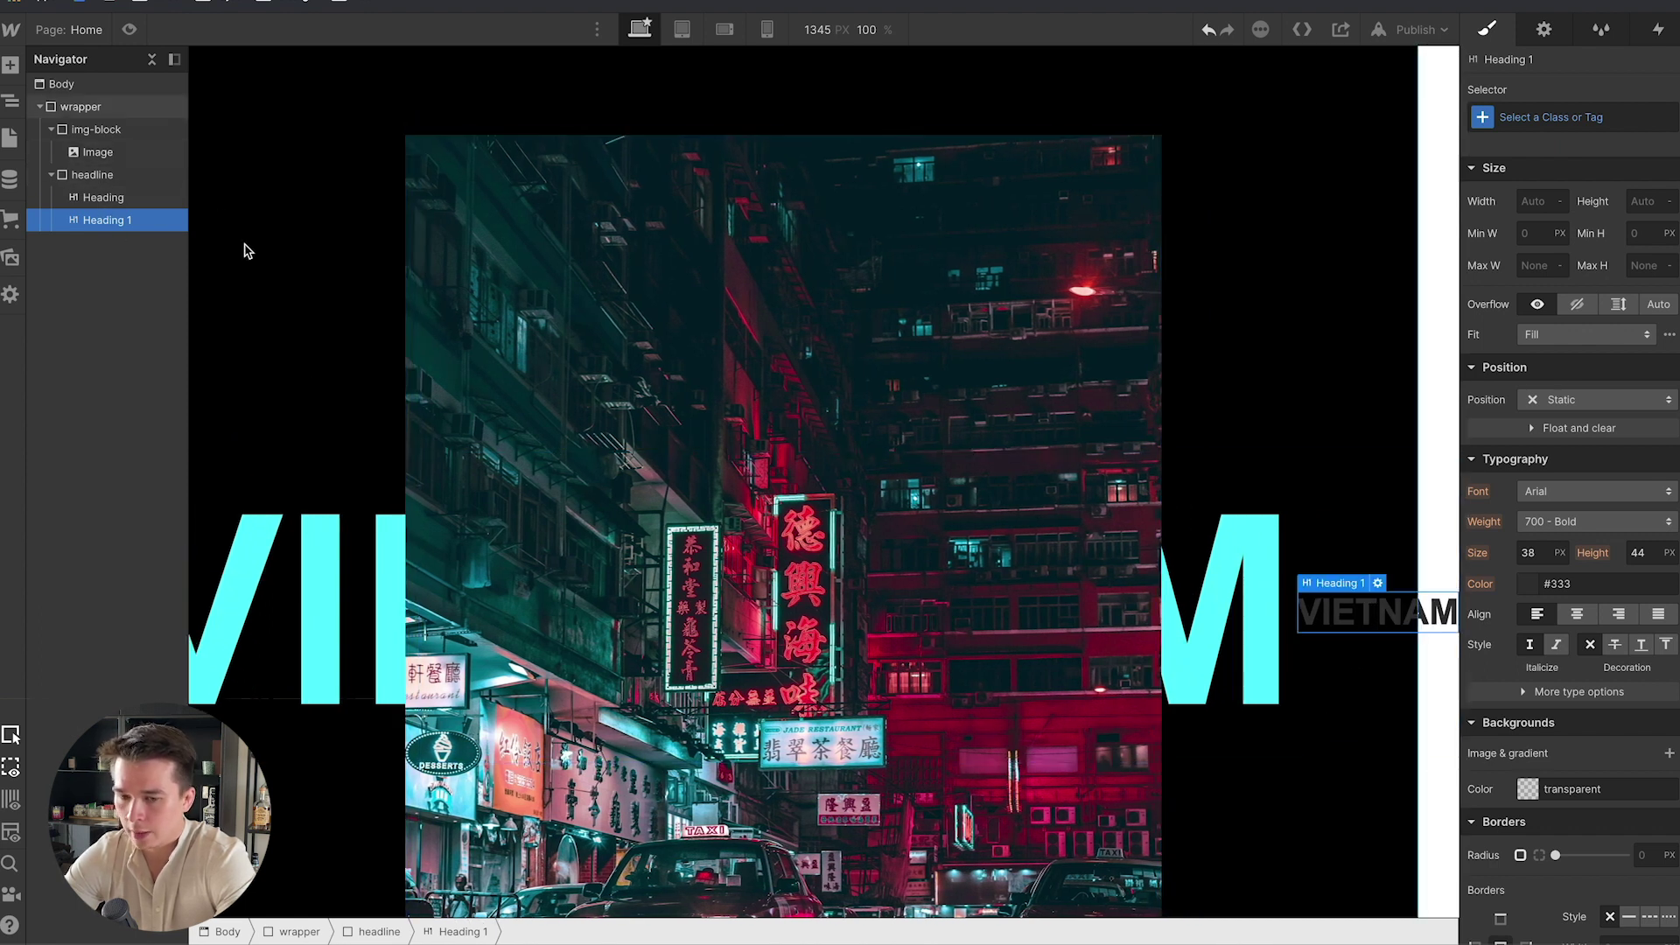
click(1559, 116)
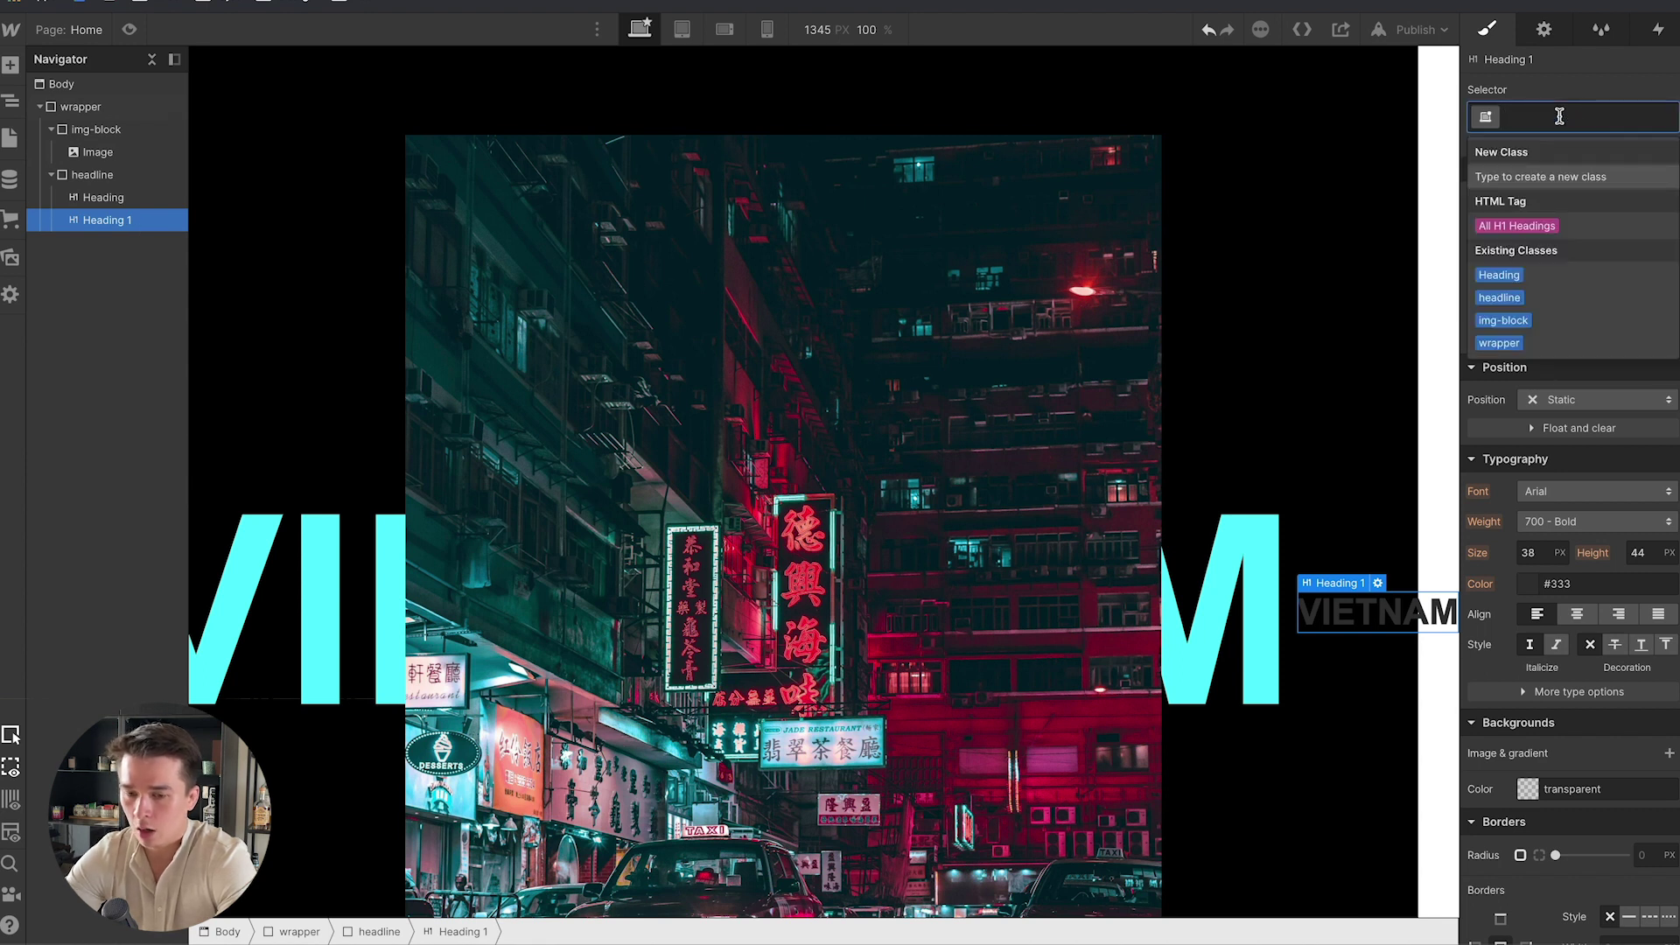
text(hea)
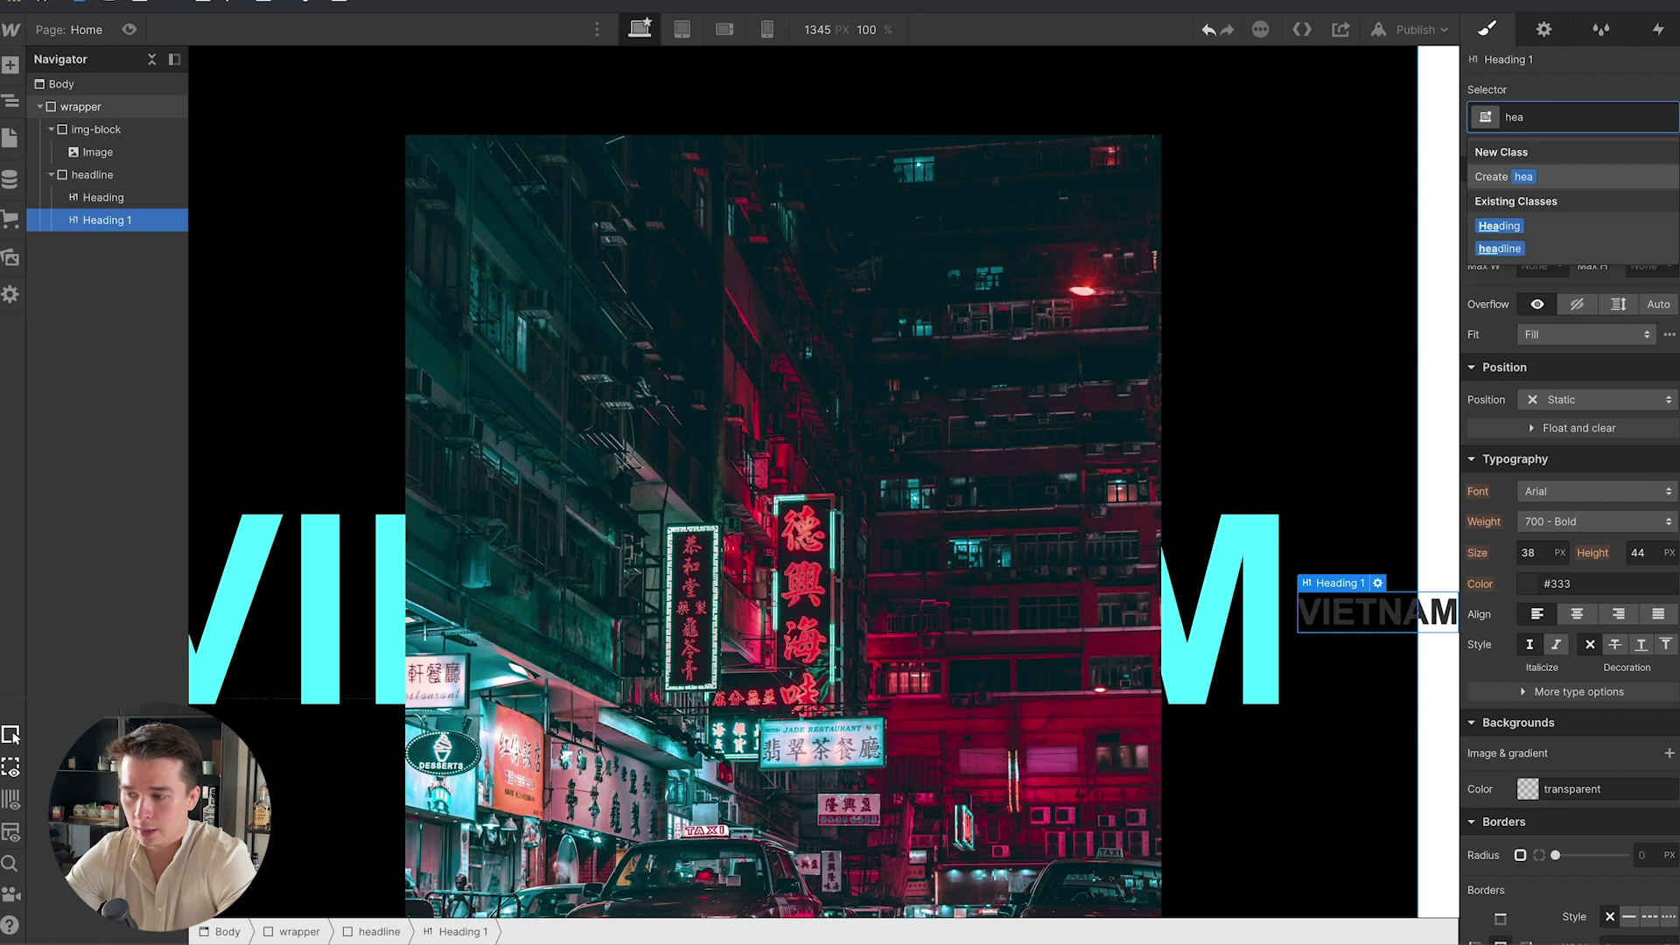
click(1499, 226)
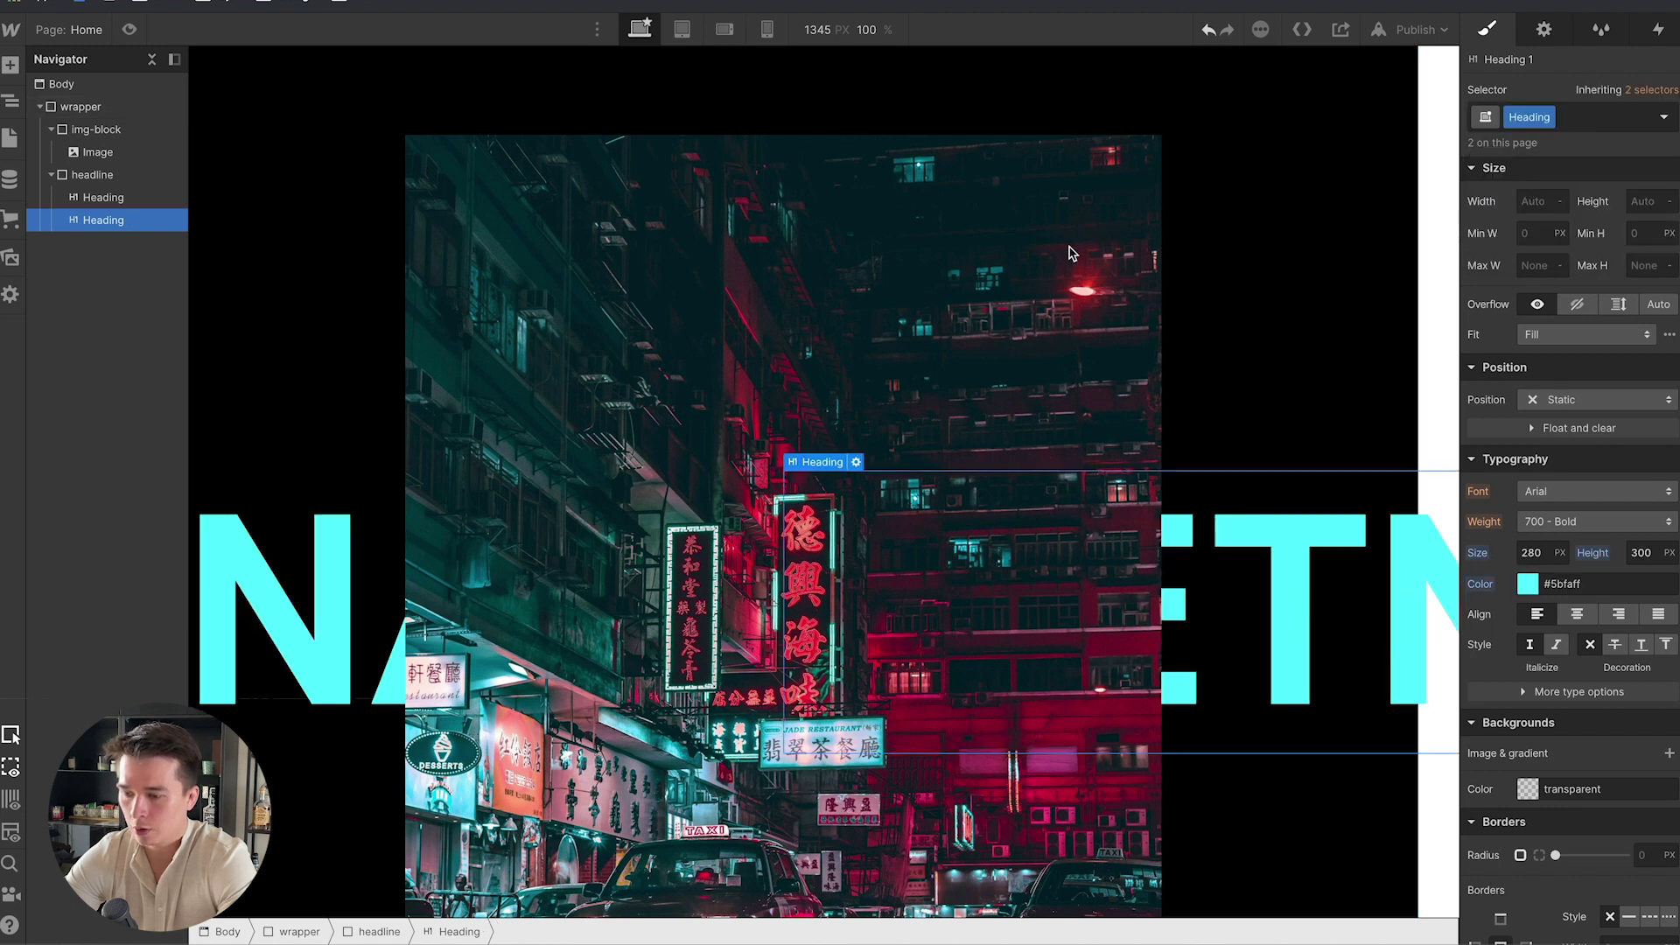
Duplicate the Heading class and rename the copy to 'Heading-absolute'.
click(1550, 117)
click(1534, 173)
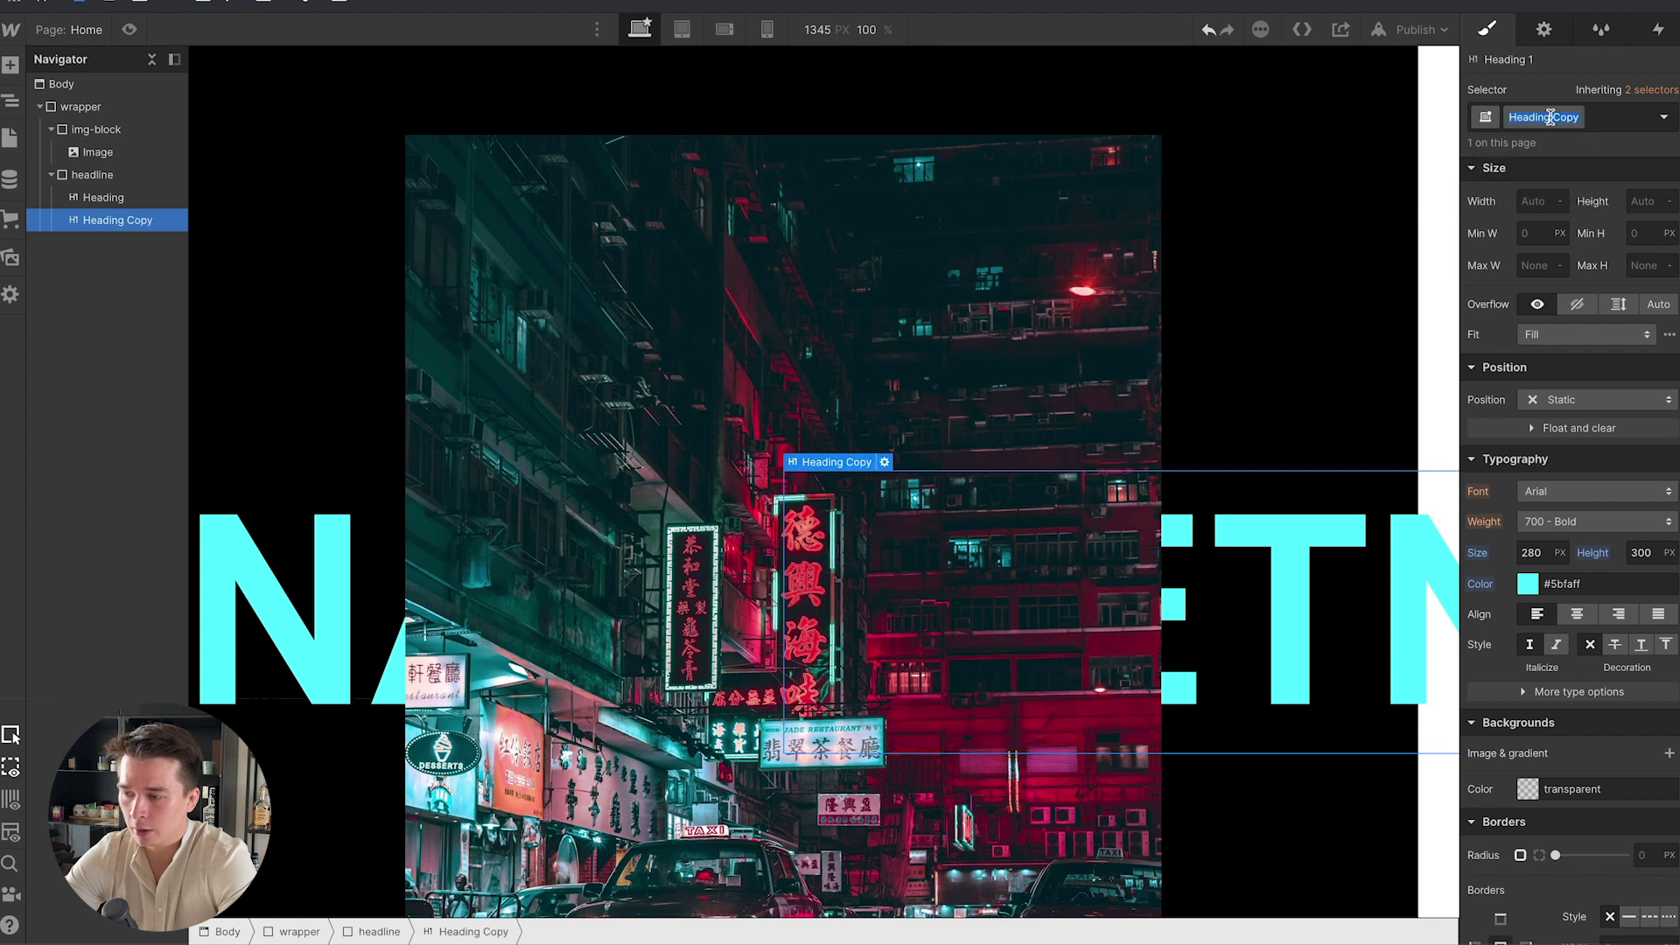
double_click(1549, 115)
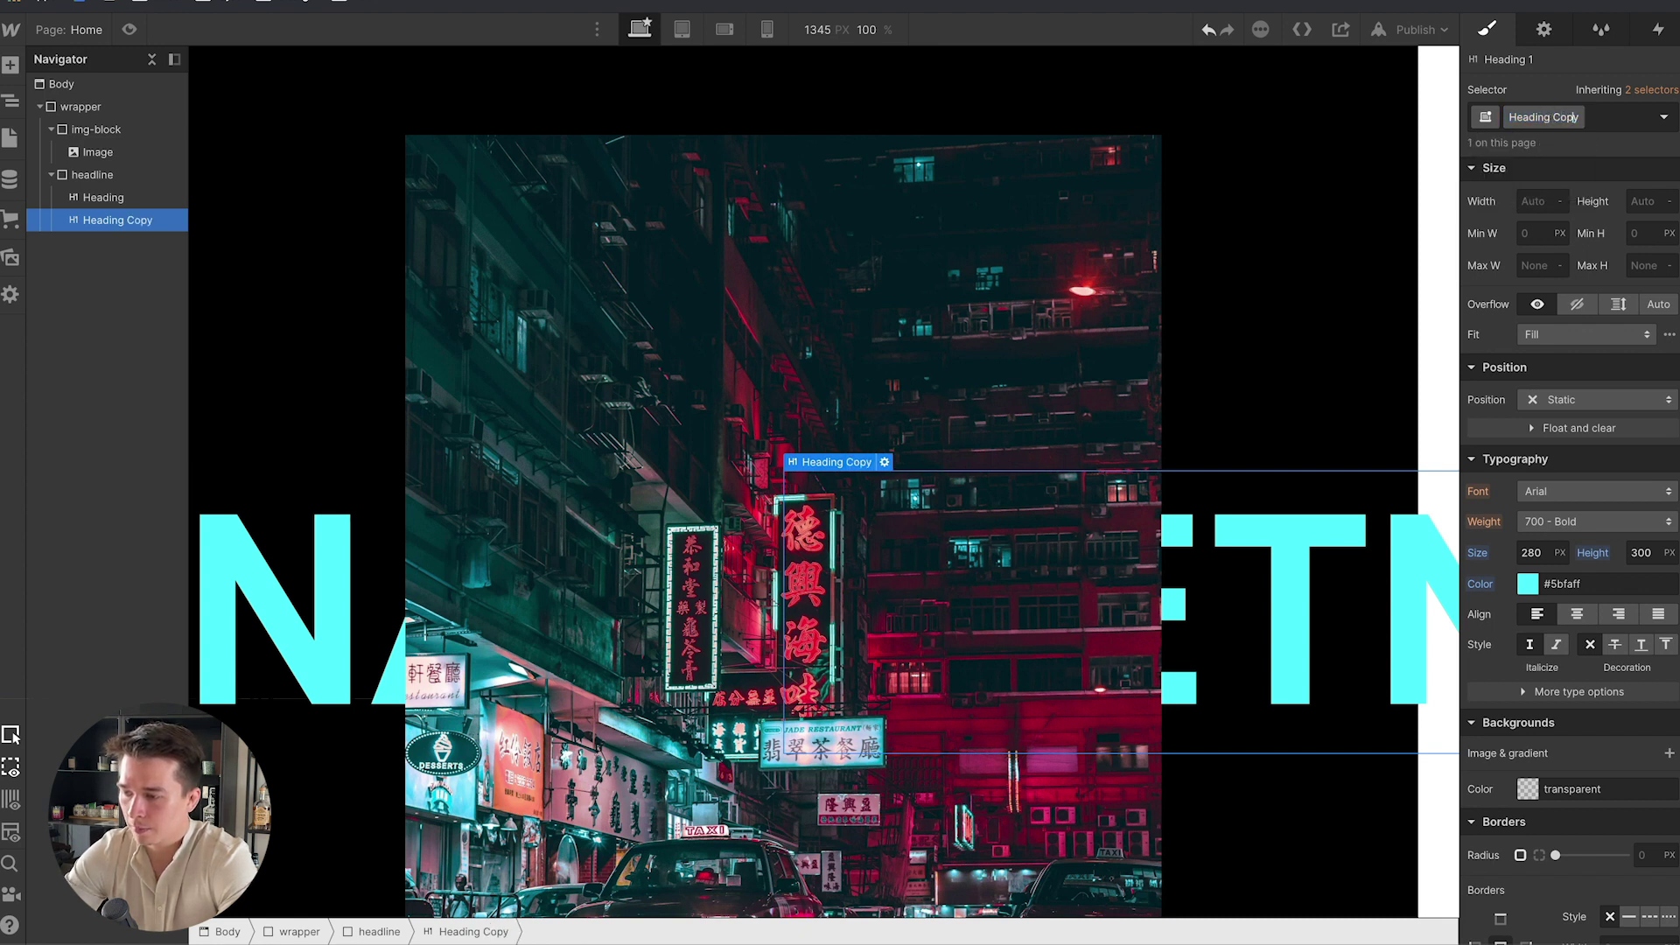
key(BackSpace)
key(BackSpace)
key(BackSpace)
key(BackSpace)
text(-abs)
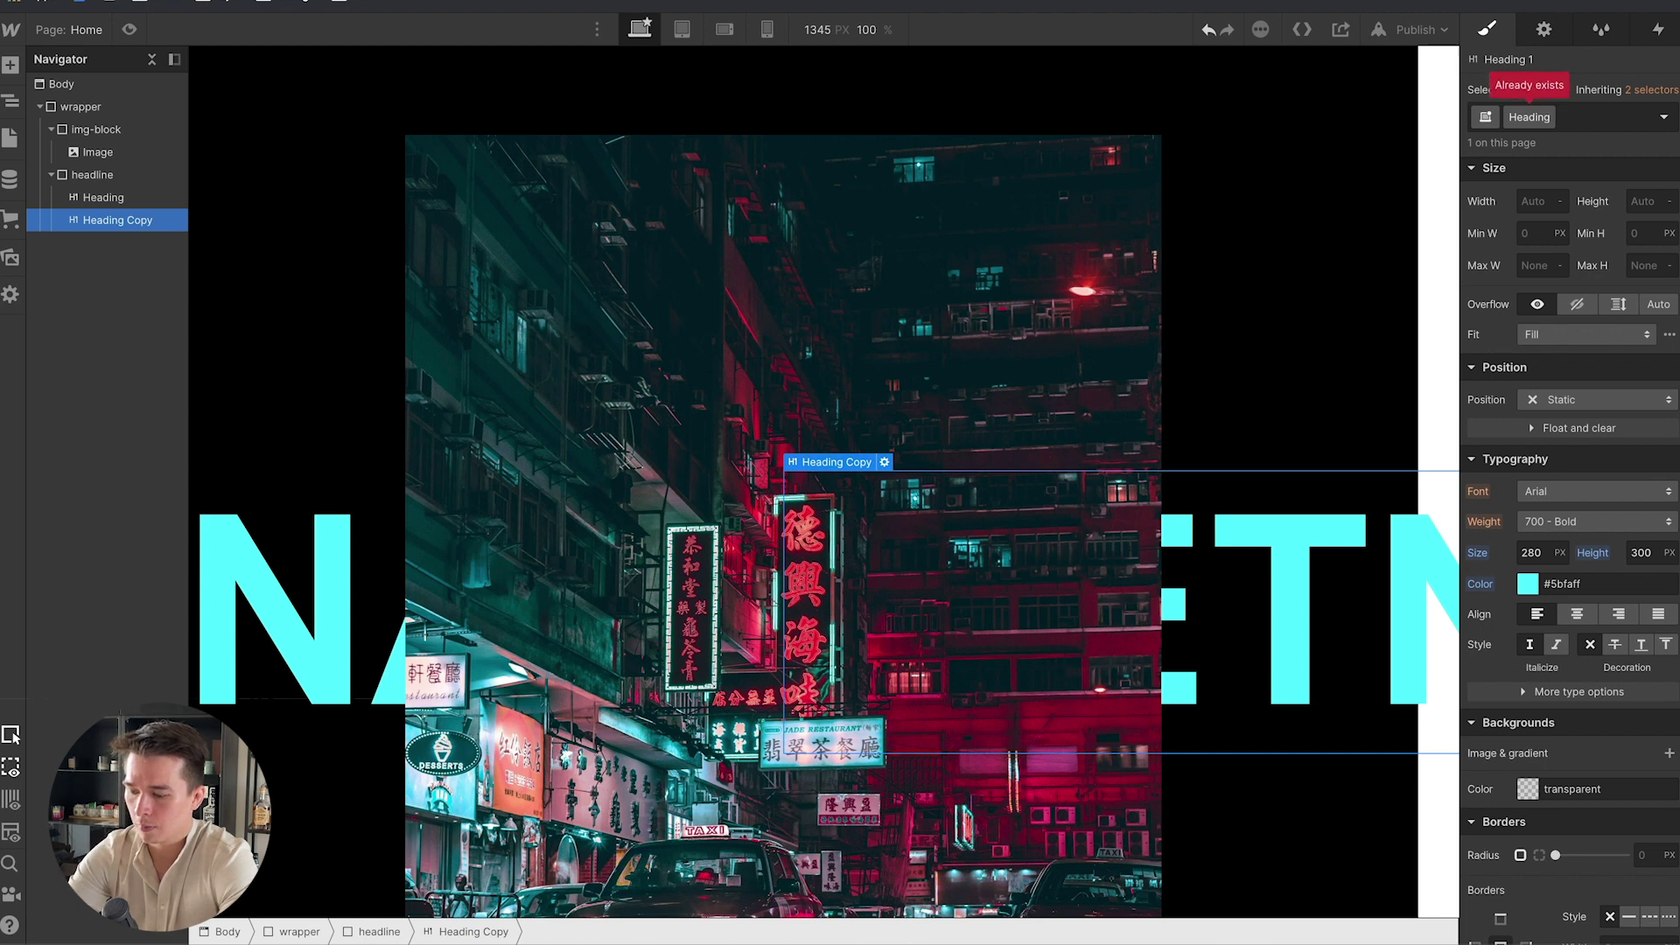
text(olute)
key(Return)
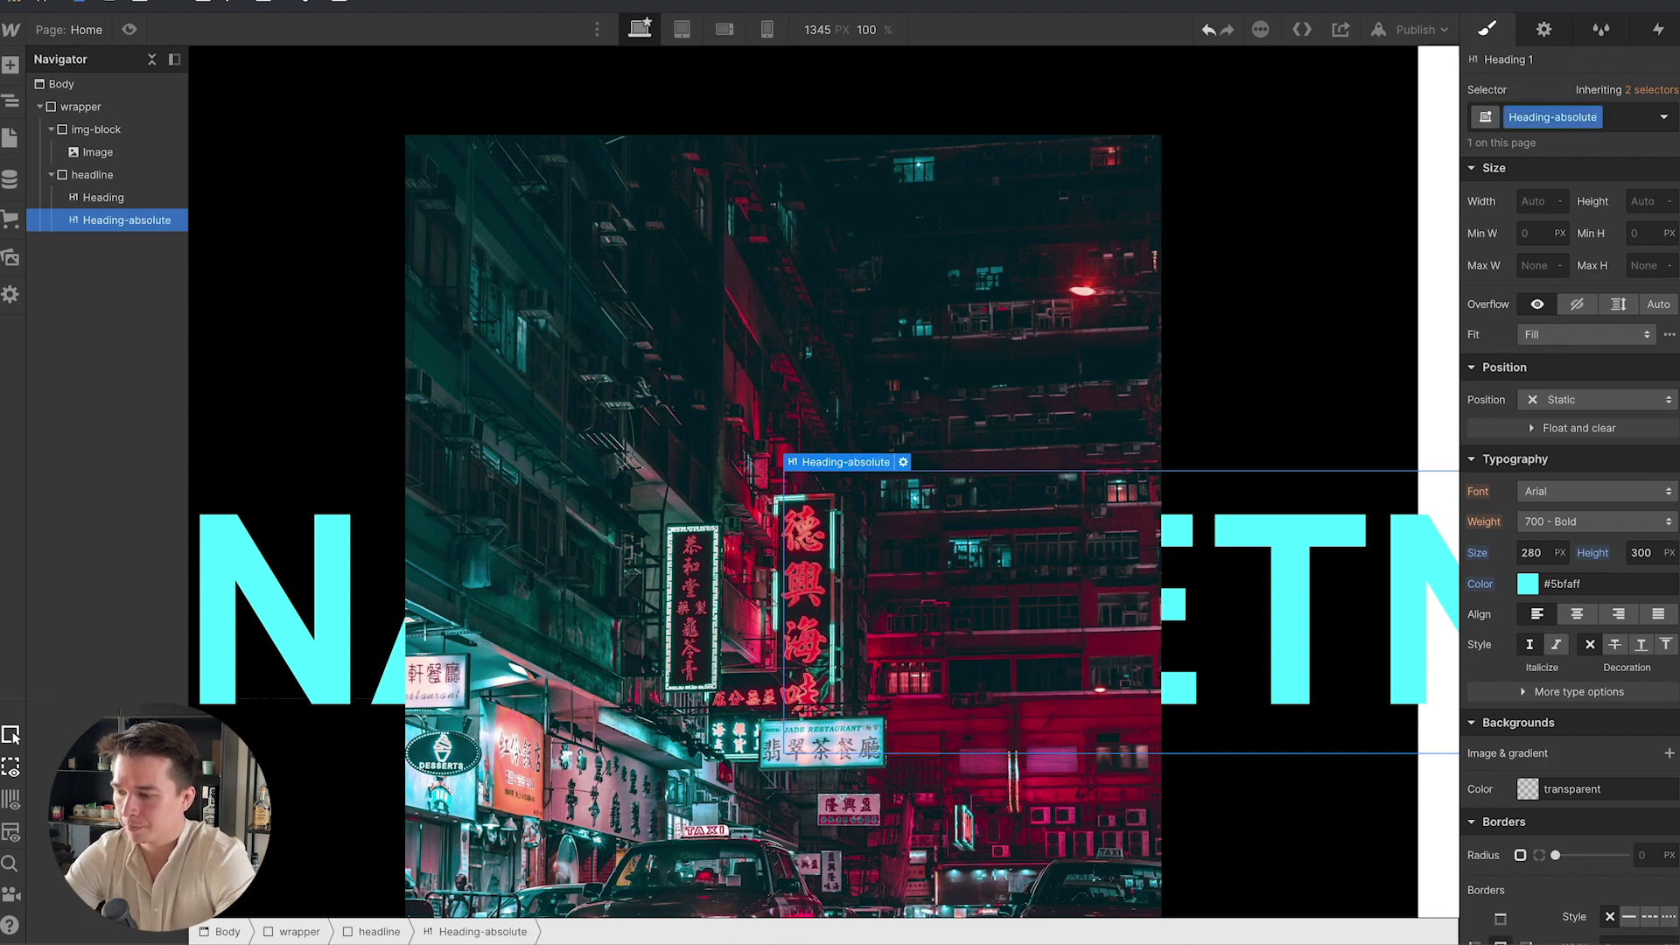
Set Heading-absolute to Position Absolute with z-index 3, in front of the photo.
click(1575, 400)
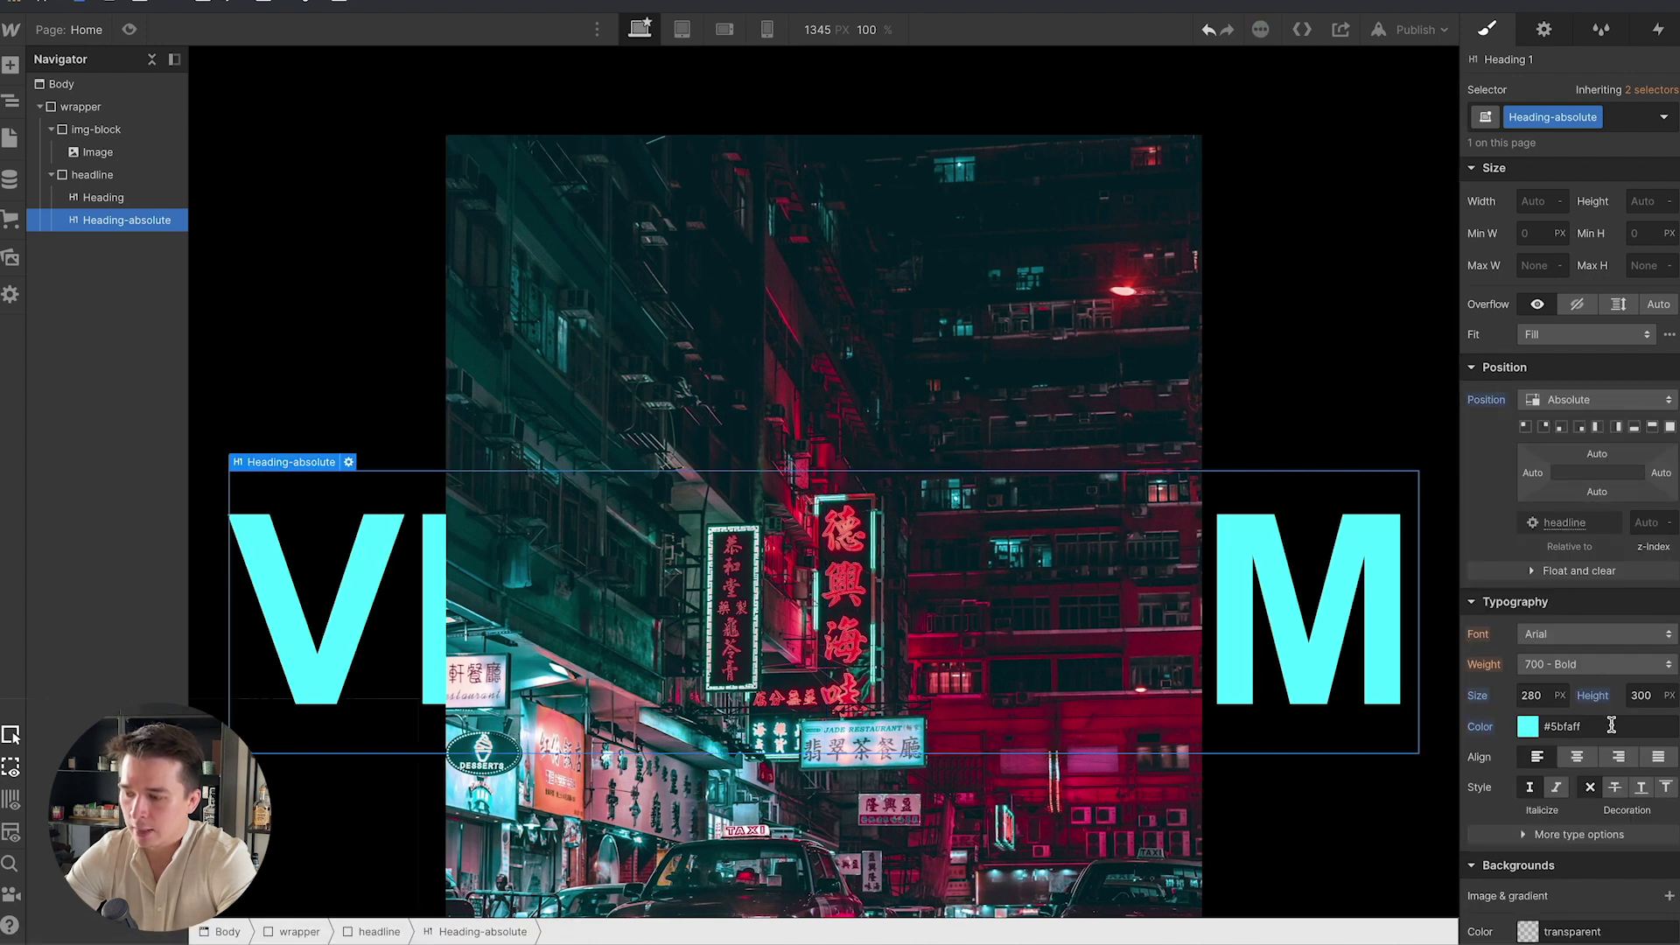
click(1647, 522)
text(3)
key(Return)
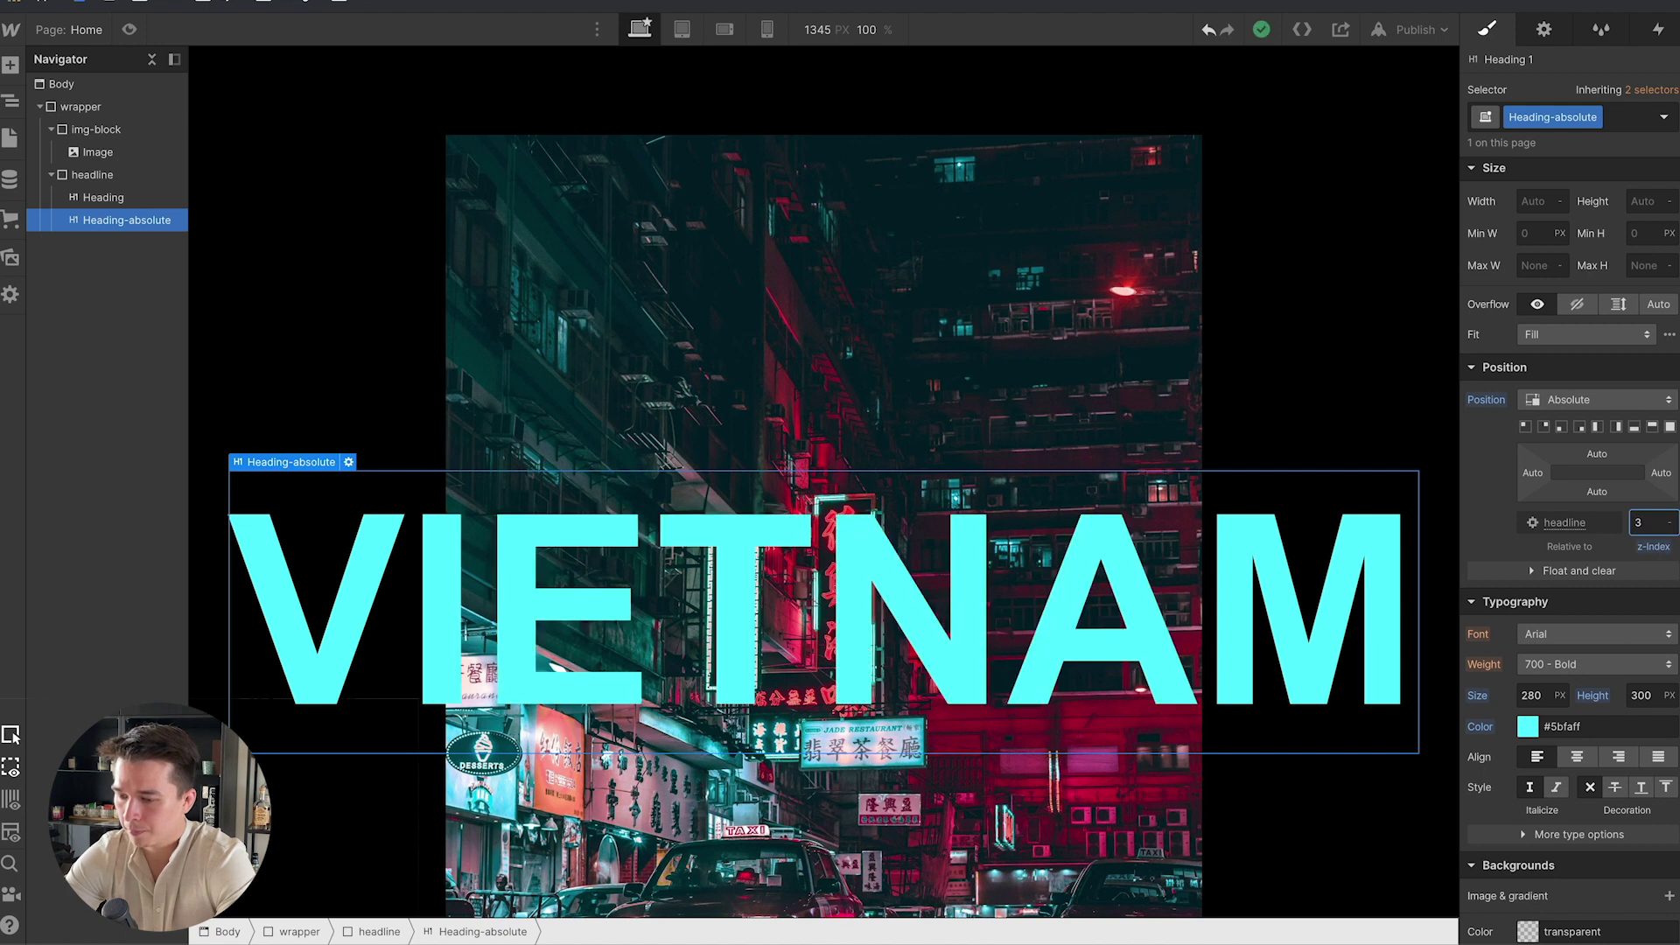
click(1061, 404)
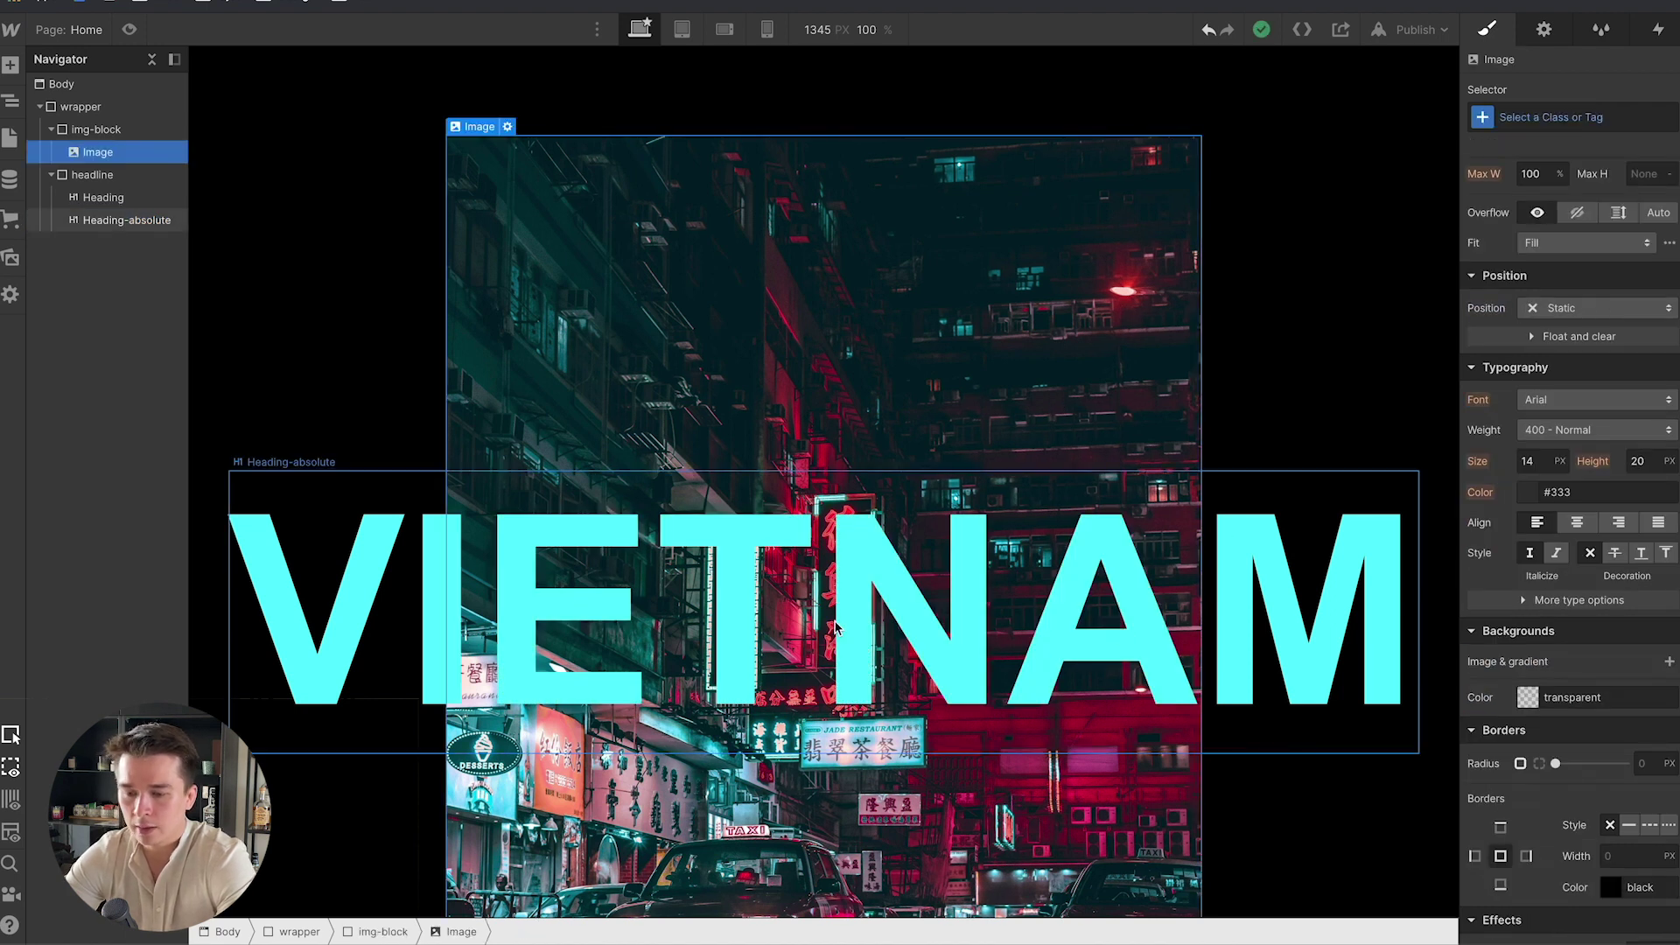
click(935, 616)
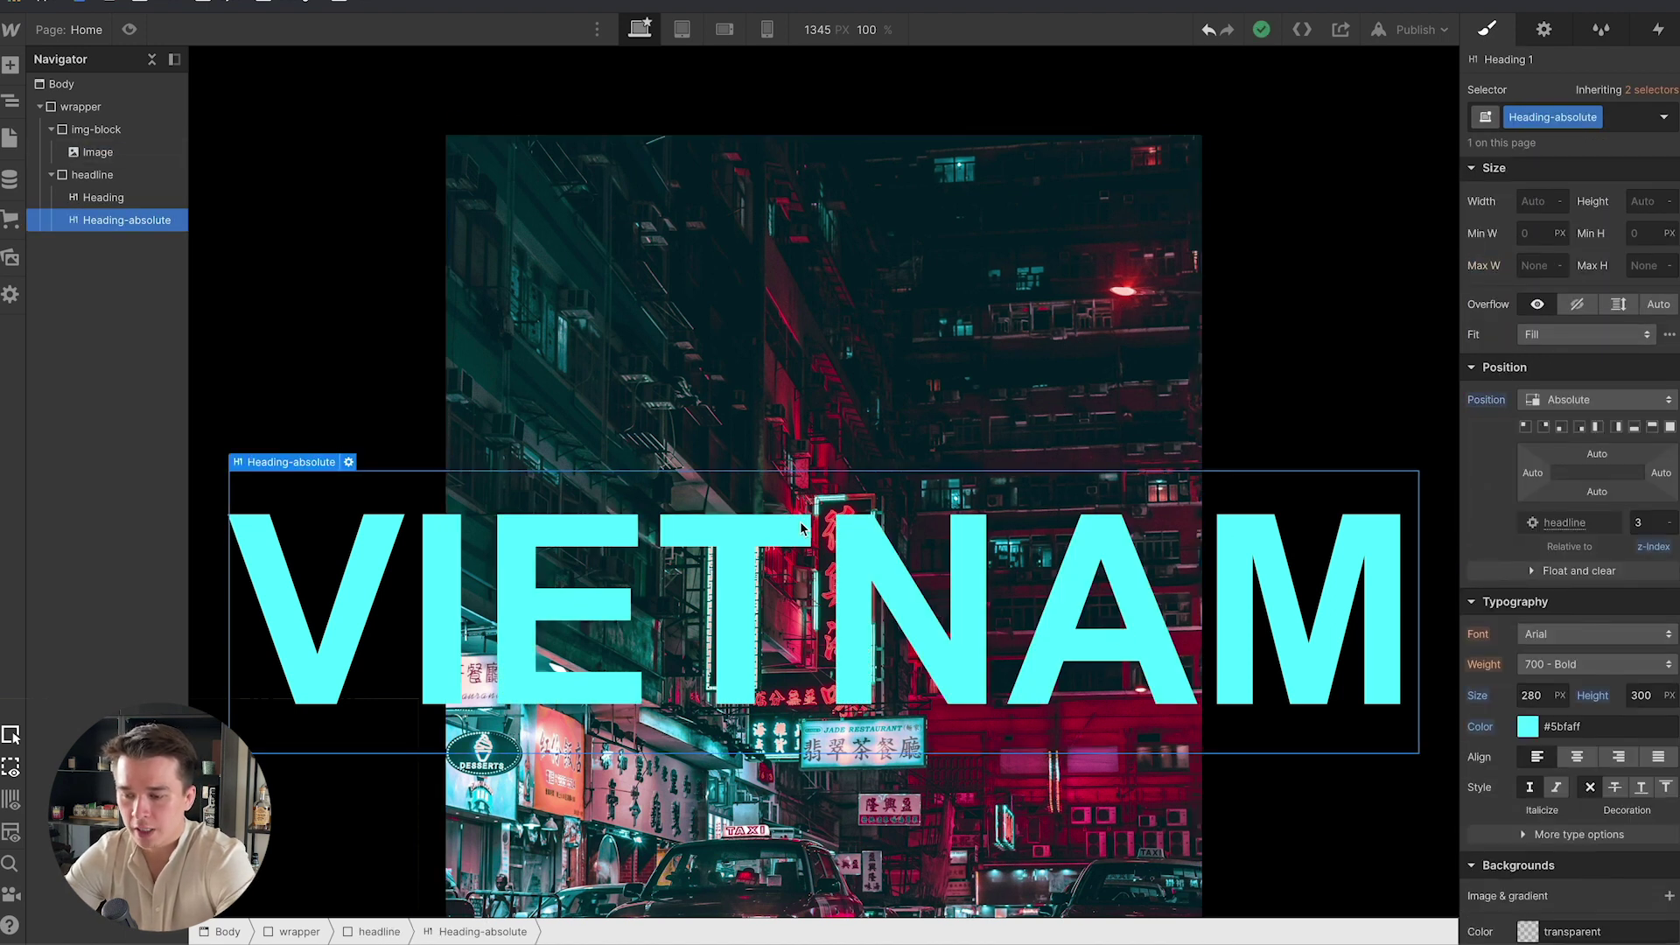
scroll(935, 616, down, 2)
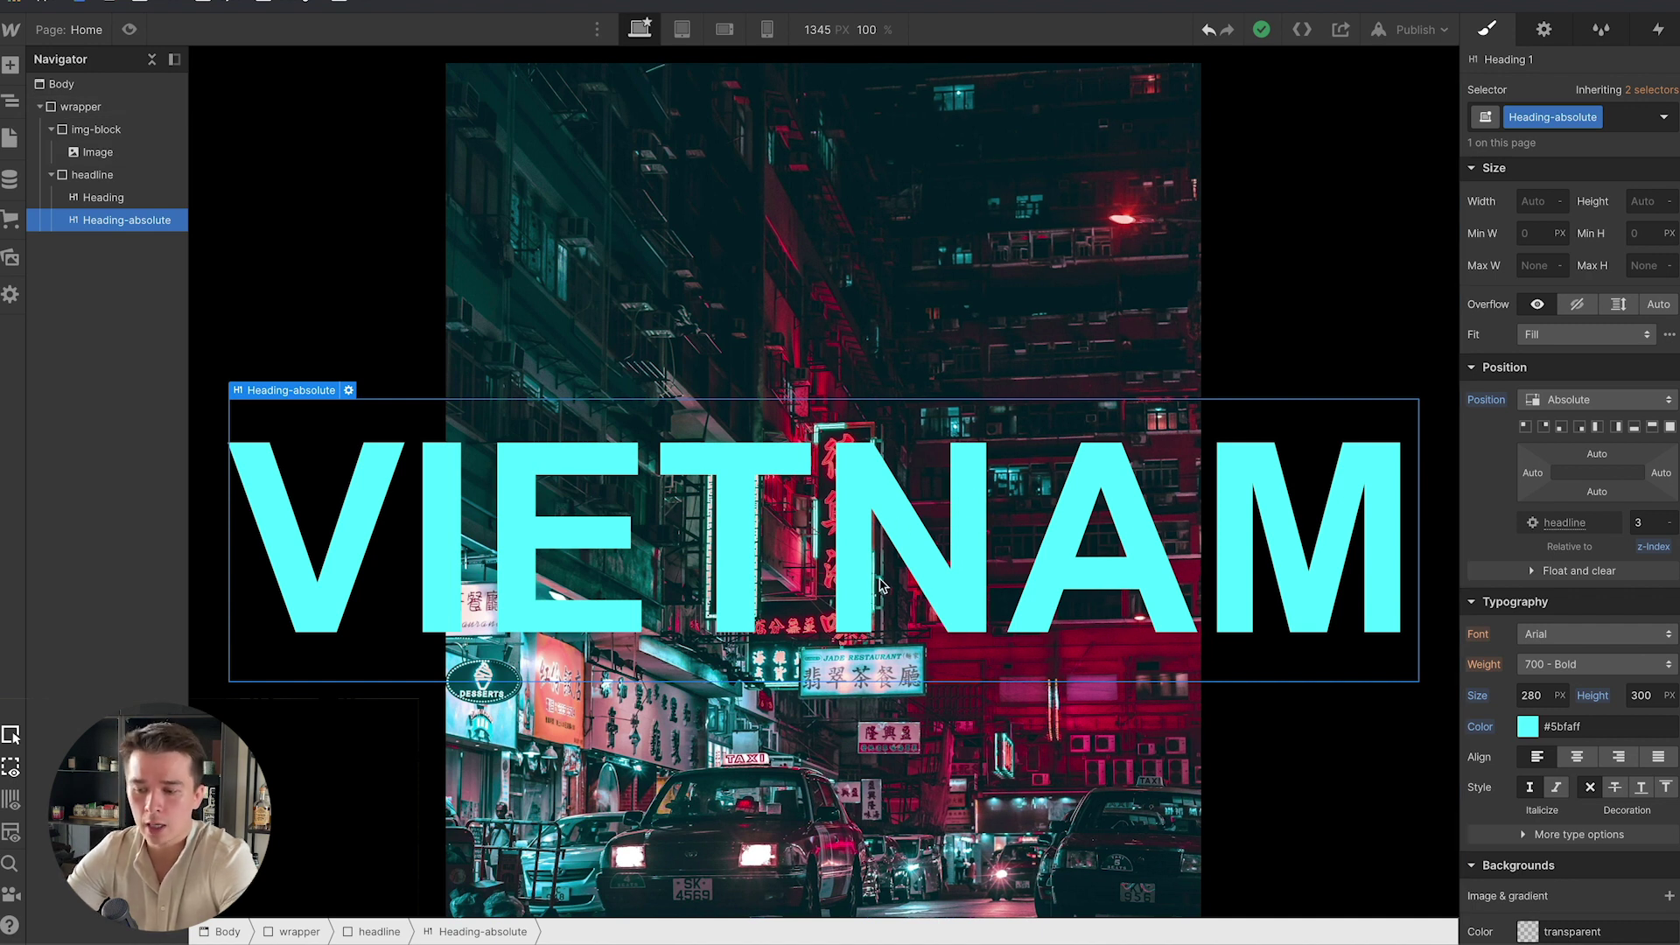
Drag the duplicate heading's text colour alpha to 0 for full transparency.
click(1527, 727)
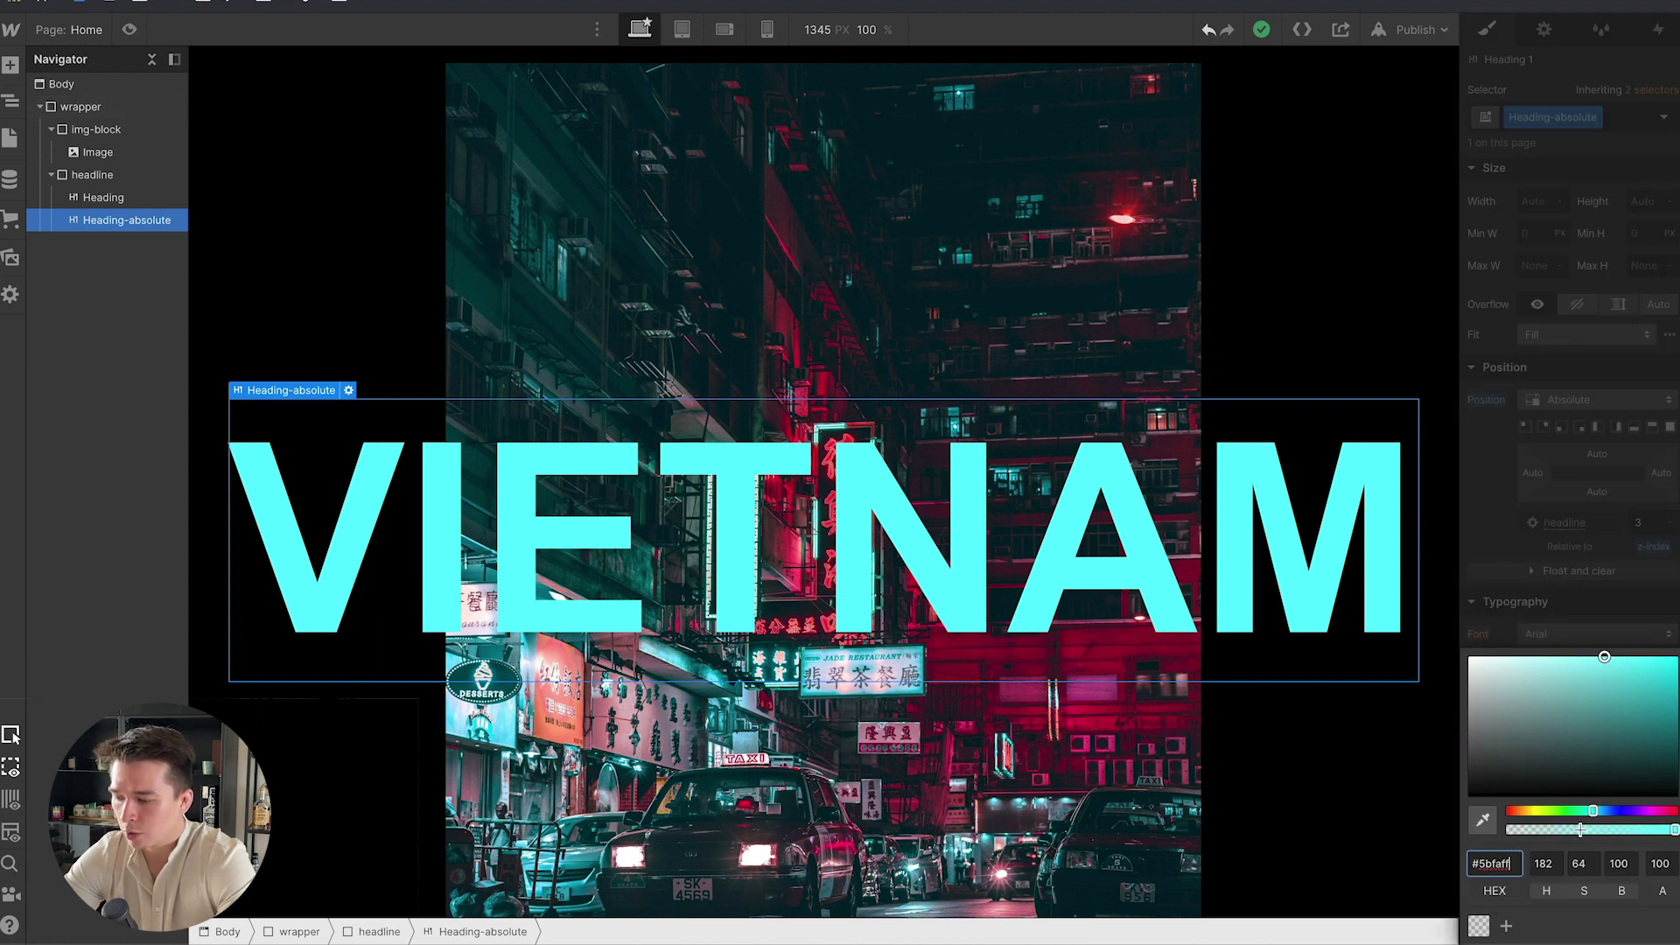
drag(1581, 829, 1478, 826)
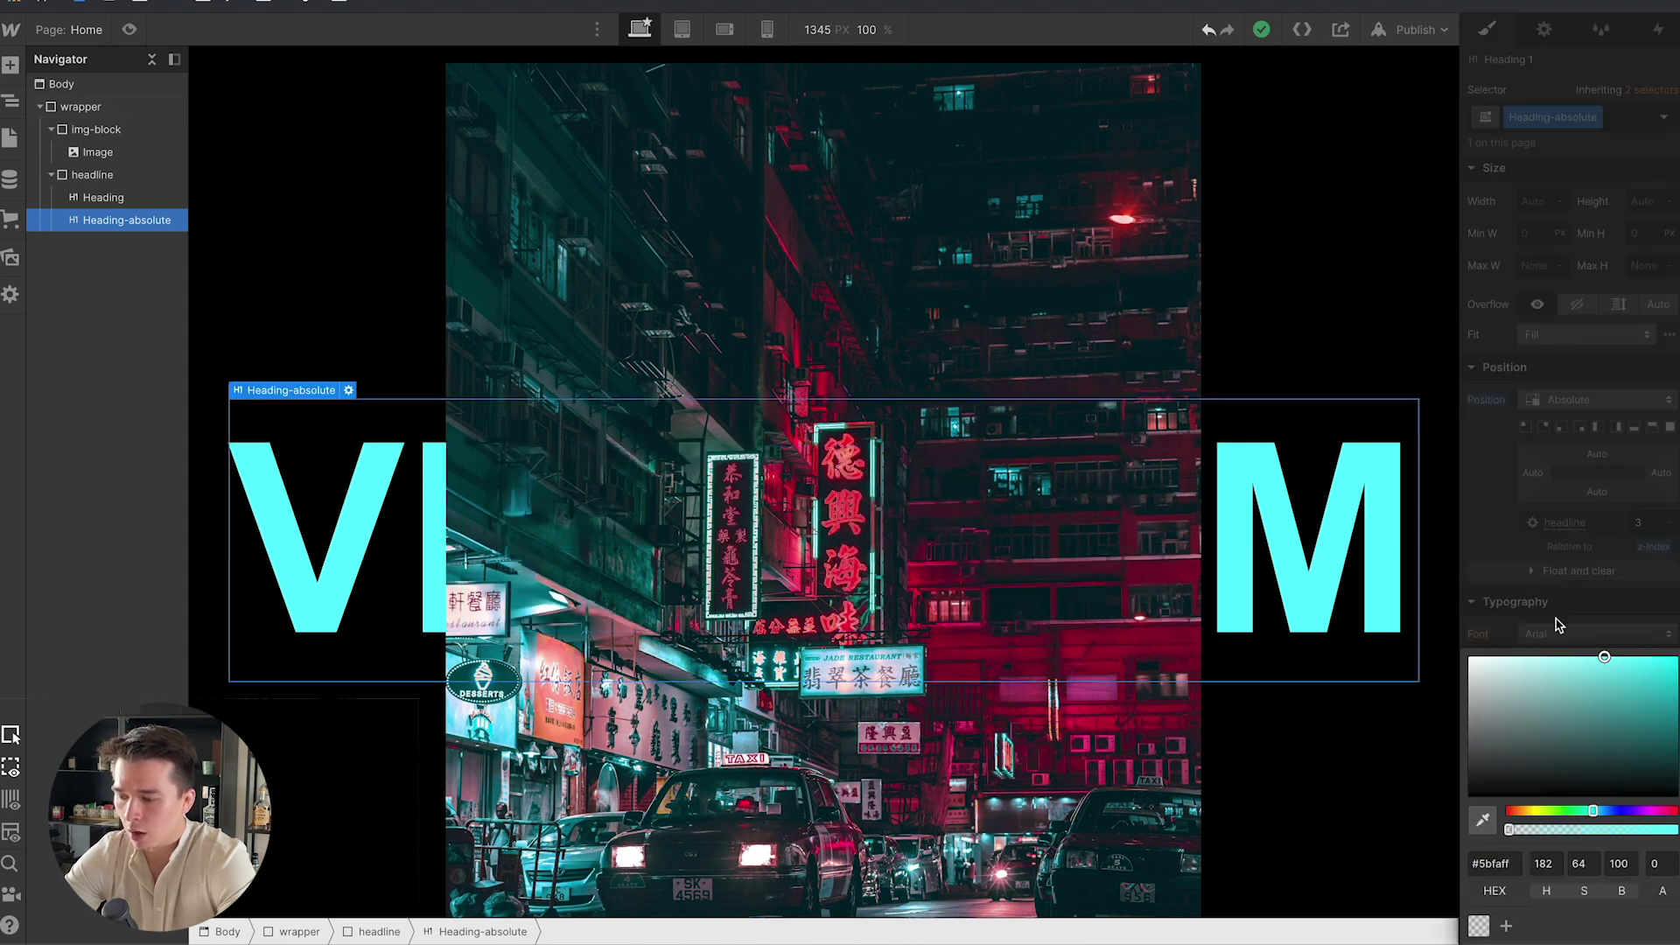
click(1501, 626)
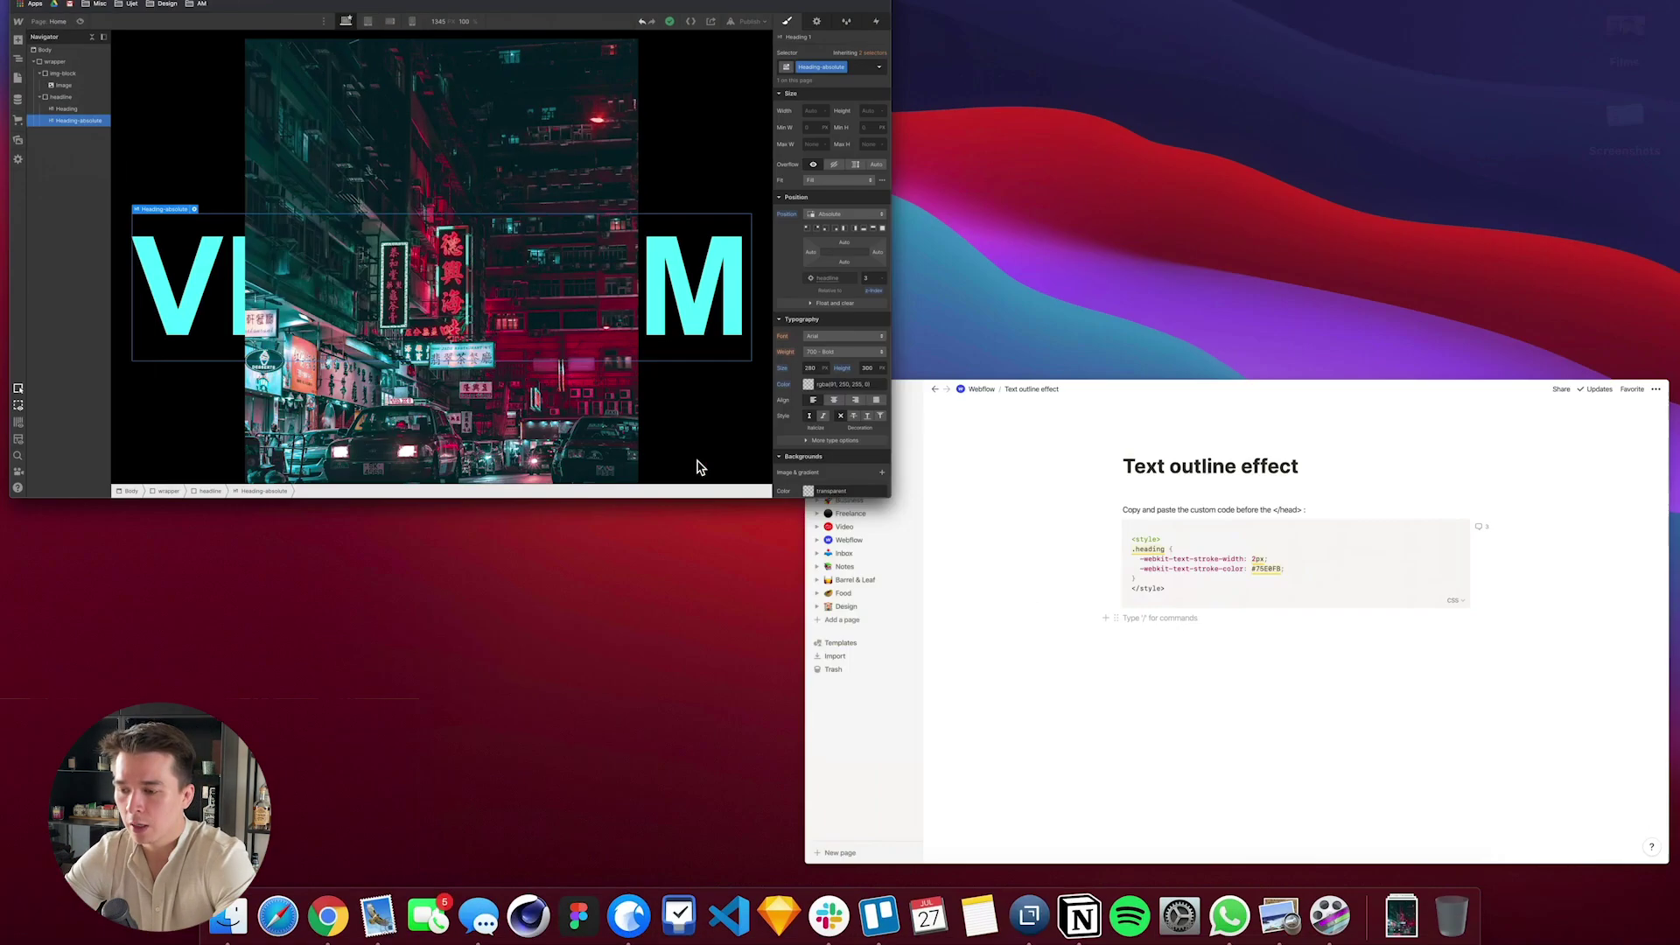
Select the outline CSS snippet on Notion's 'Text outline effect' page and return to Webflow.
click(1178, 648)
click(795, 322)
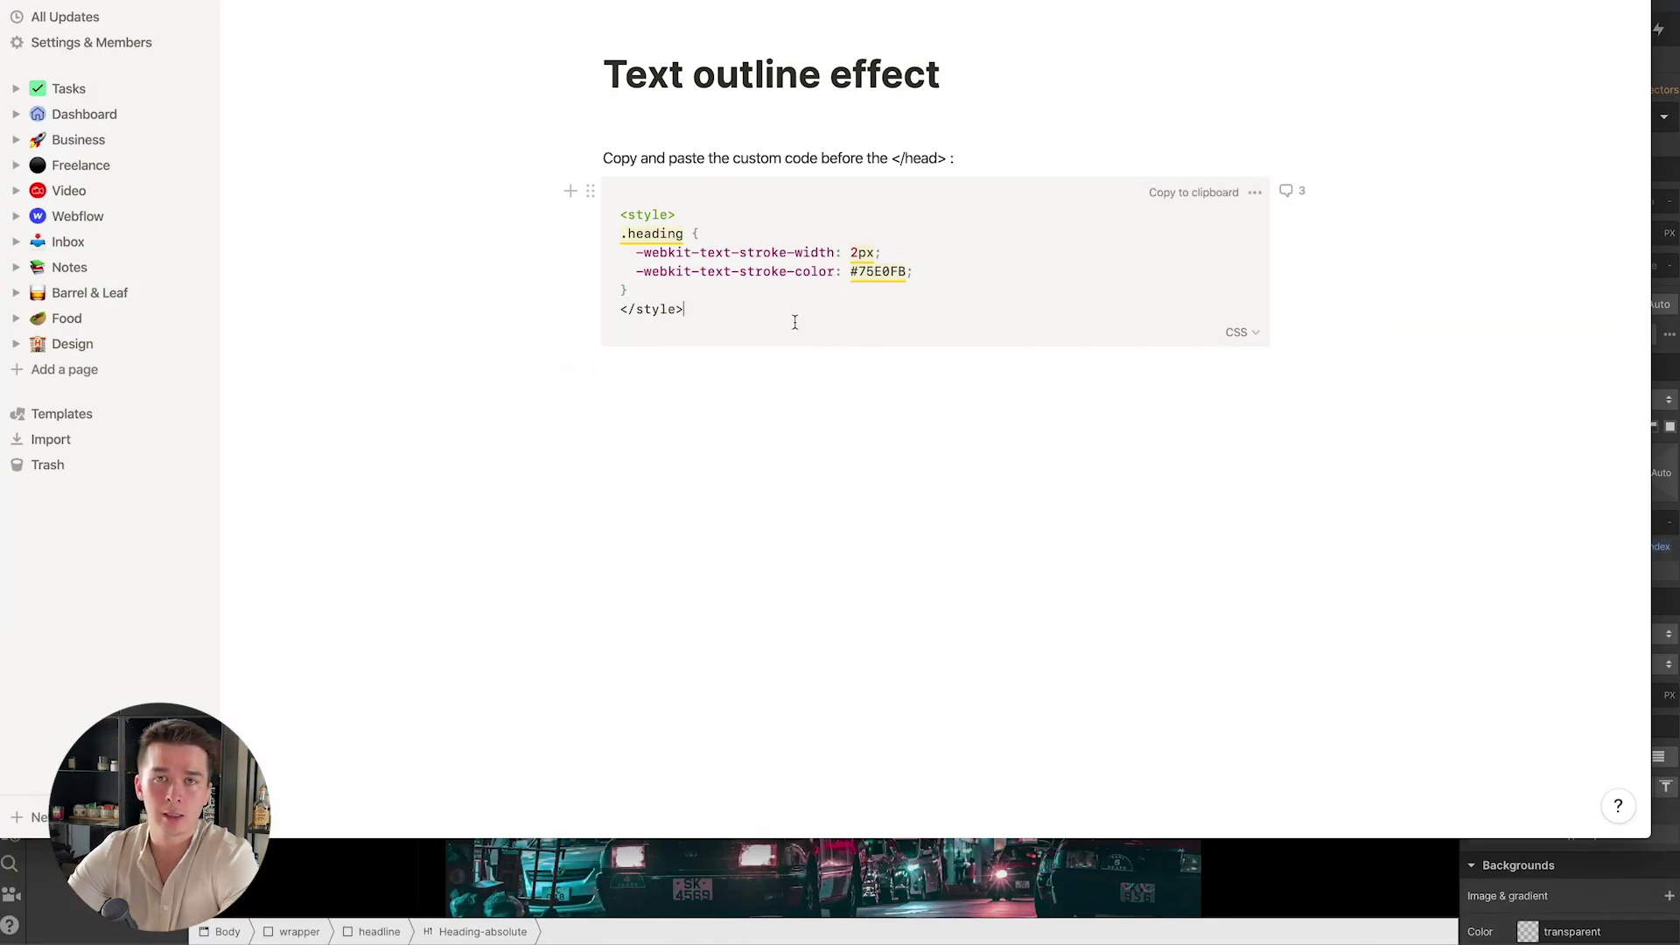
key(Down)
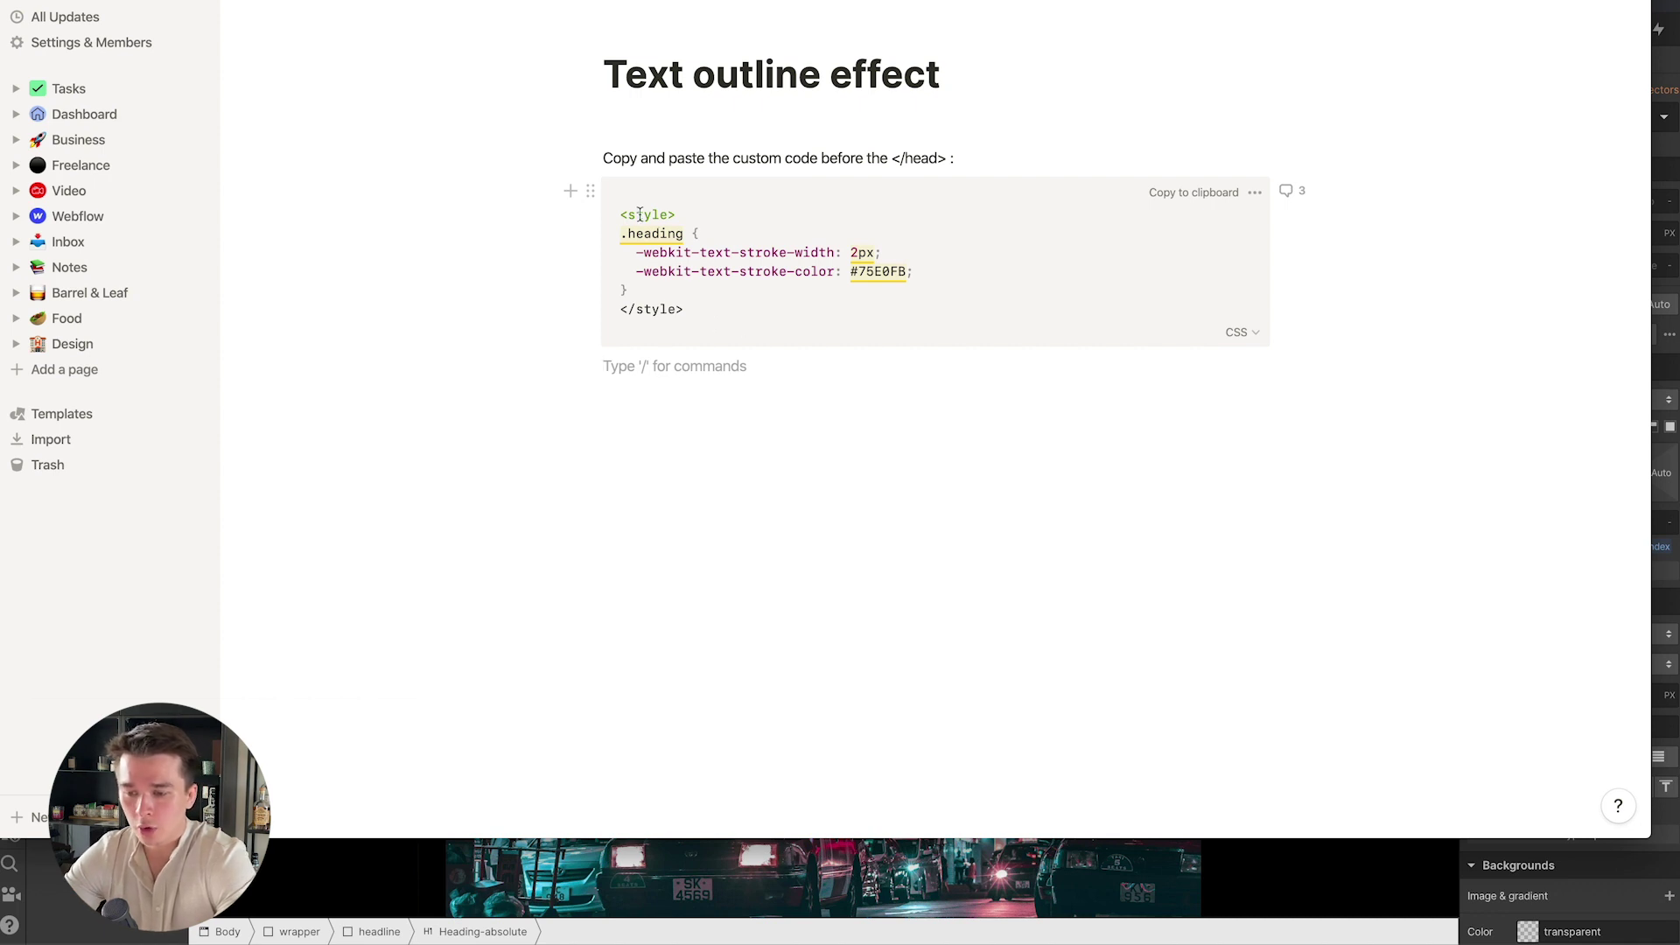
drag(744, 335, 616, 211)
key(ctrl+c)
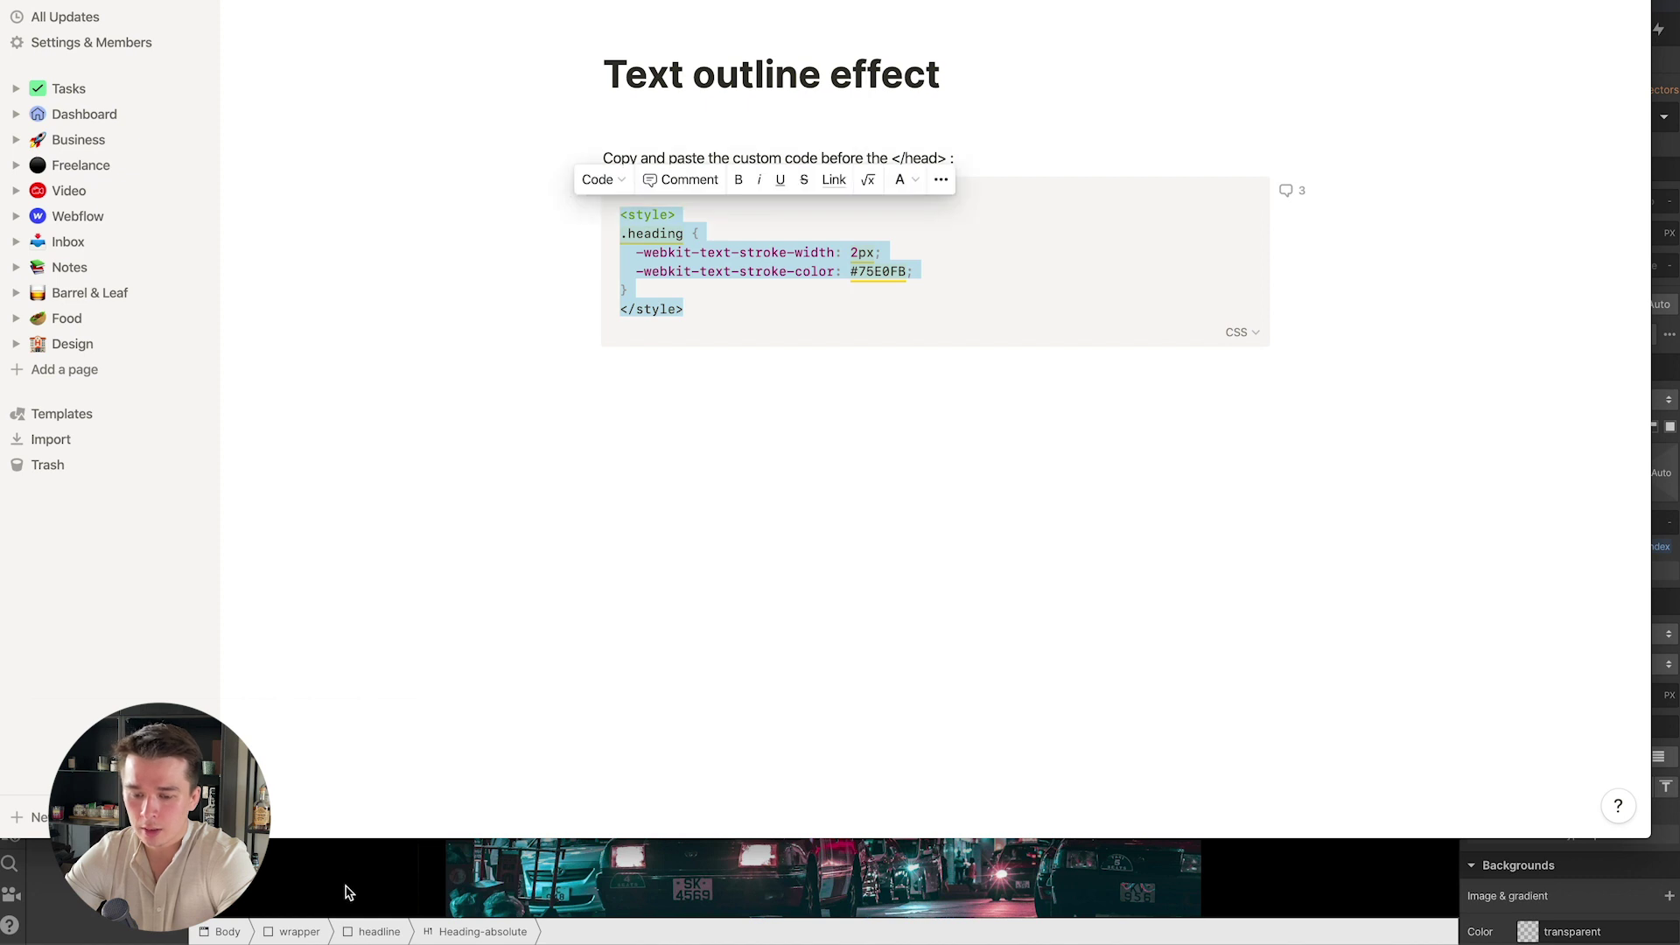
key(super+Tab)
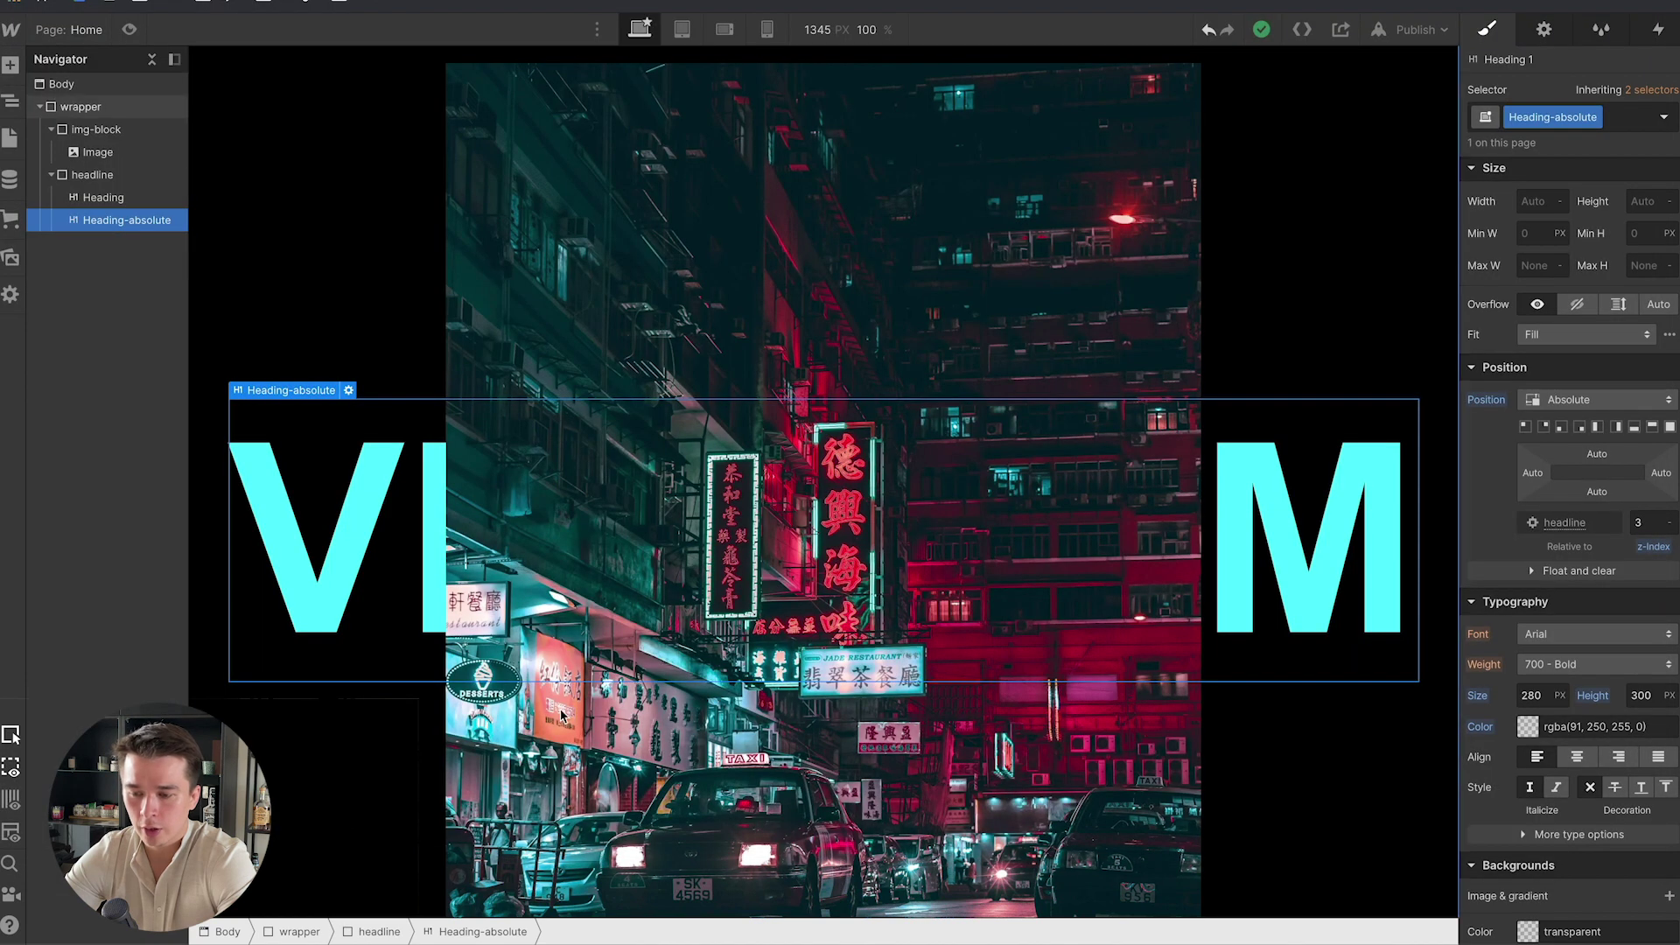
Open the Home page settings and scroll to the custom code section.
click(10, 139)
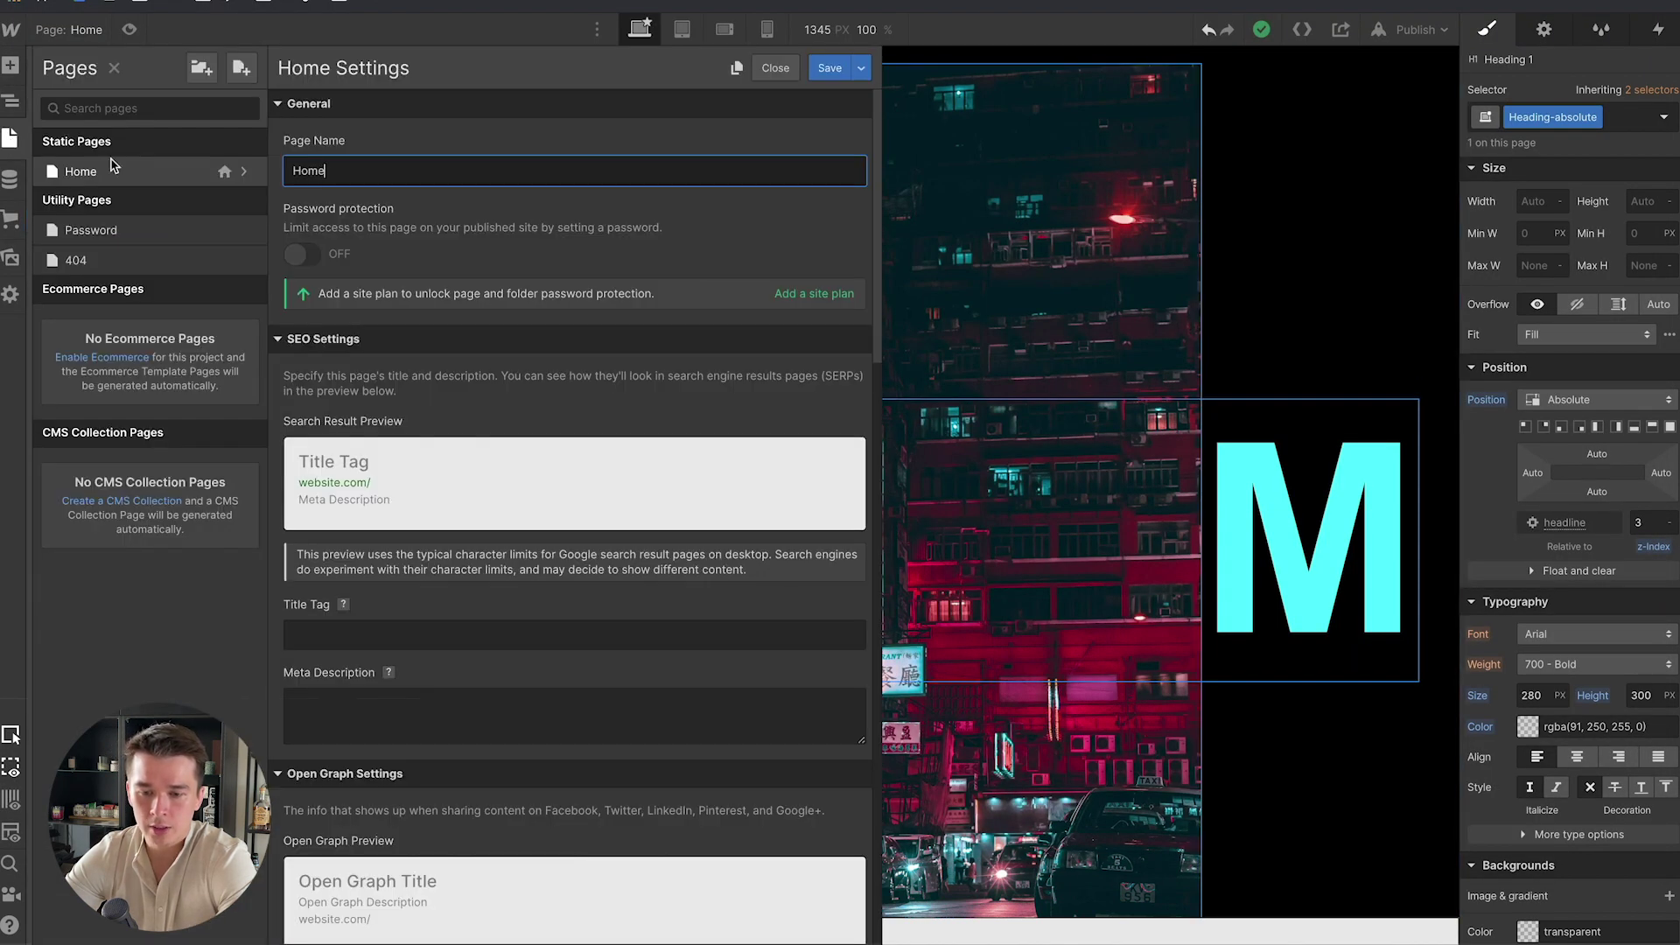
click(246, 175)
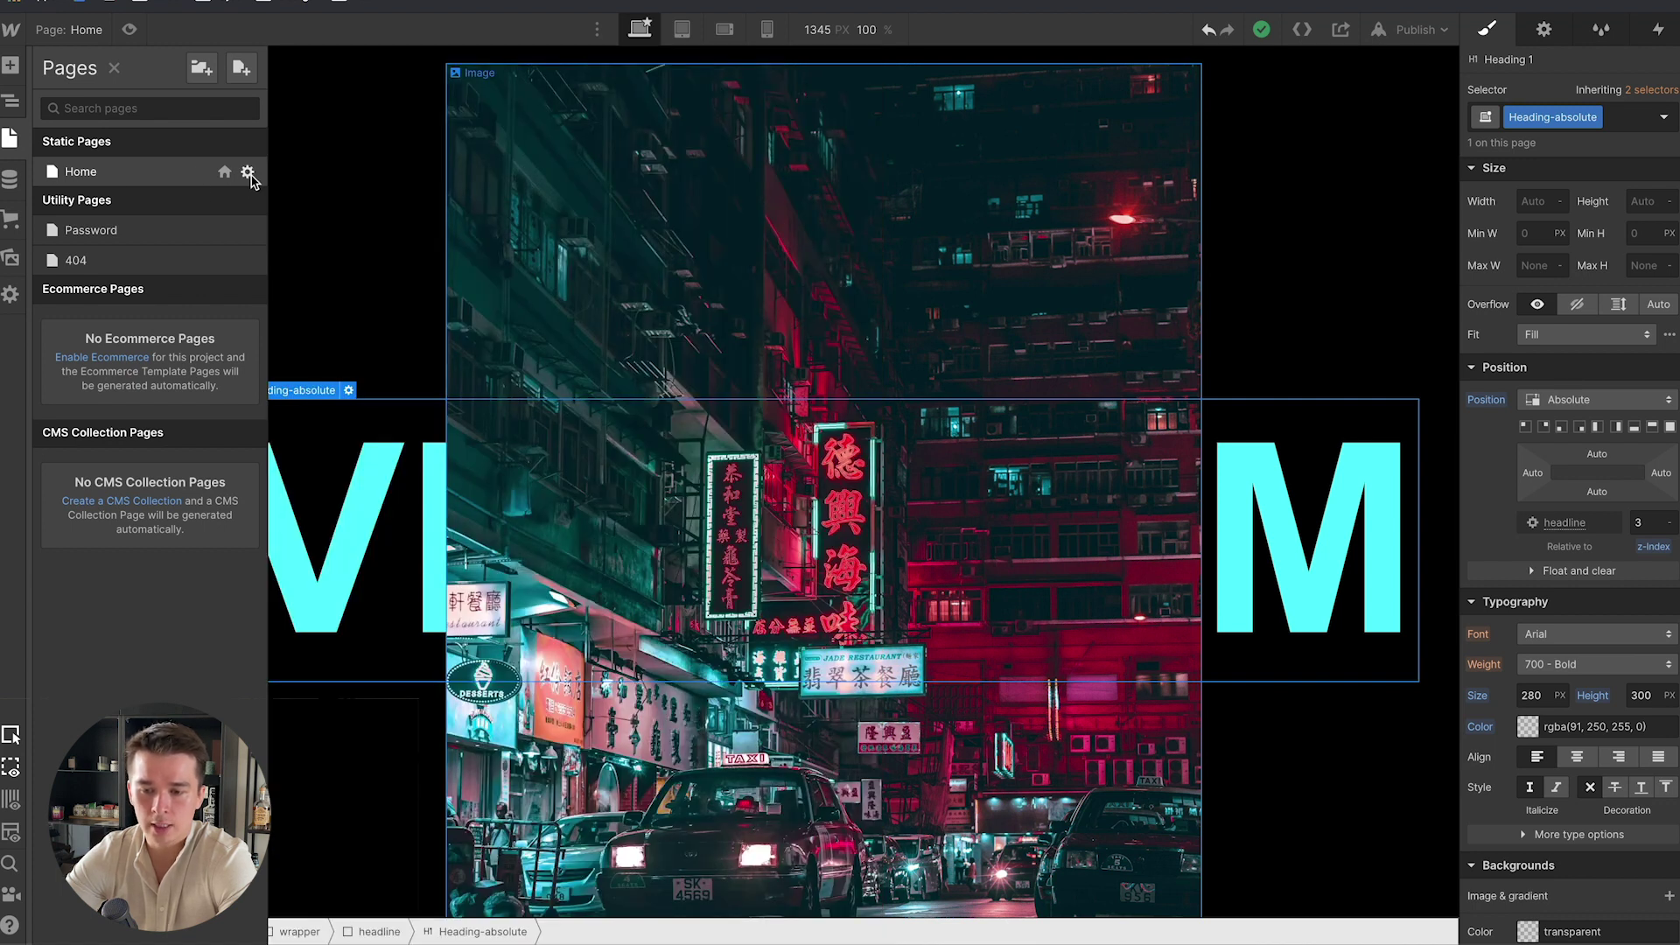
click(247, 173)
scroll(459, 594, down, 15)
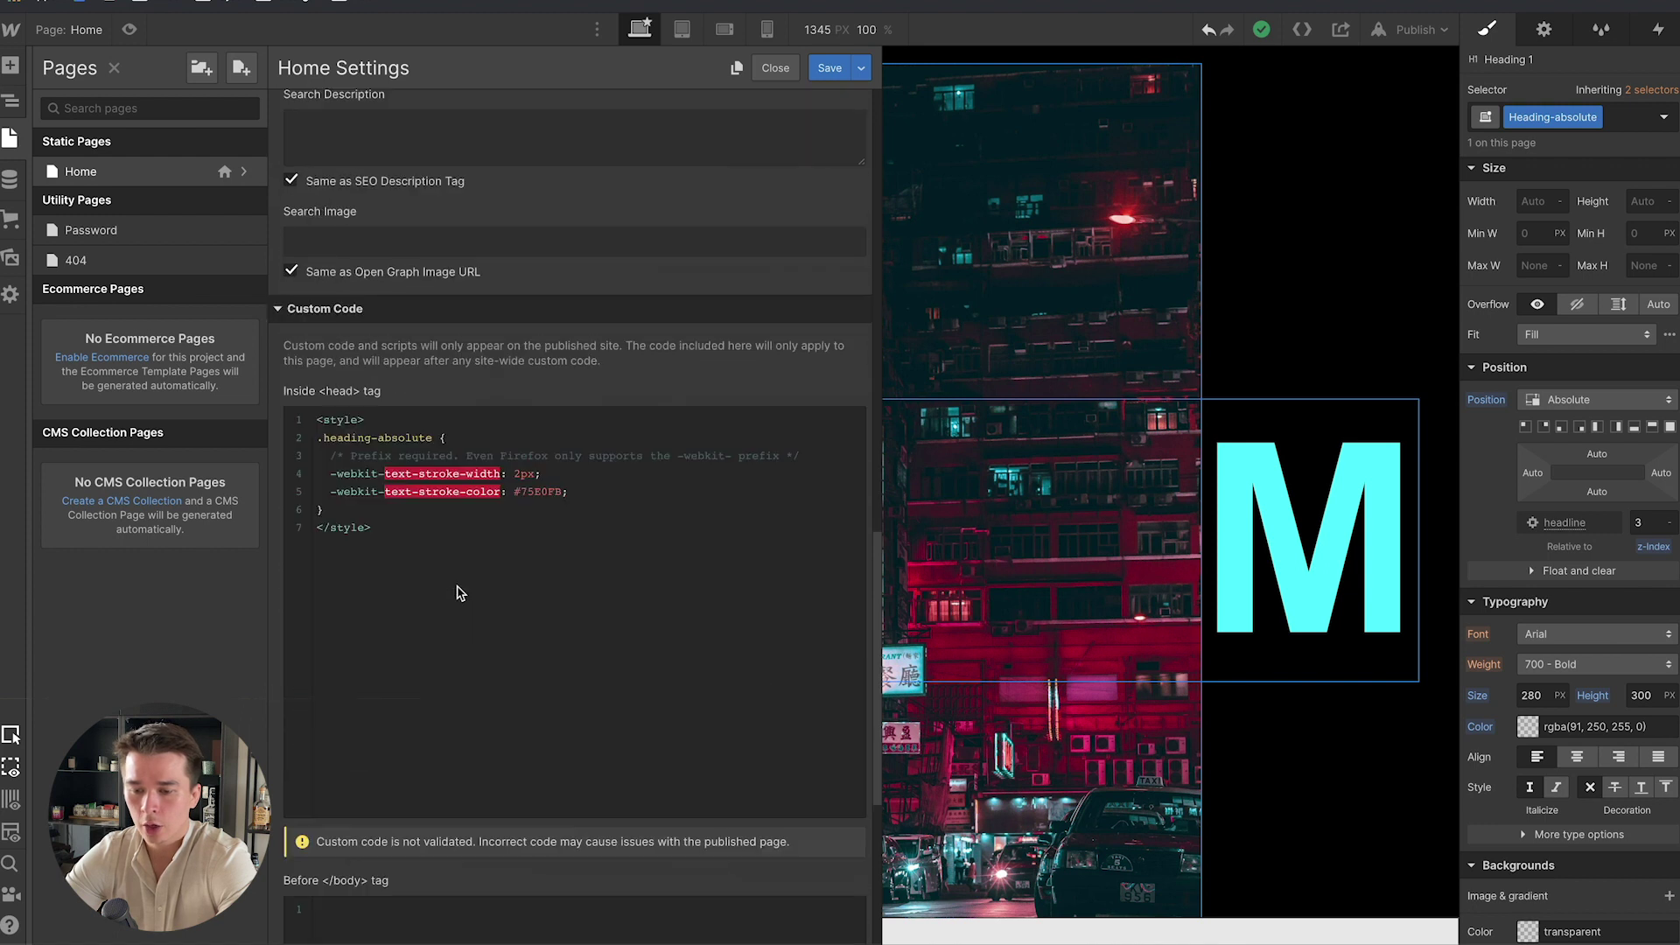
Replace the Inside <head> code with the pasted .heading text-stroke style block, then close settings.
click(459, 551)
key(ctrl+a)
key(BackSpace)
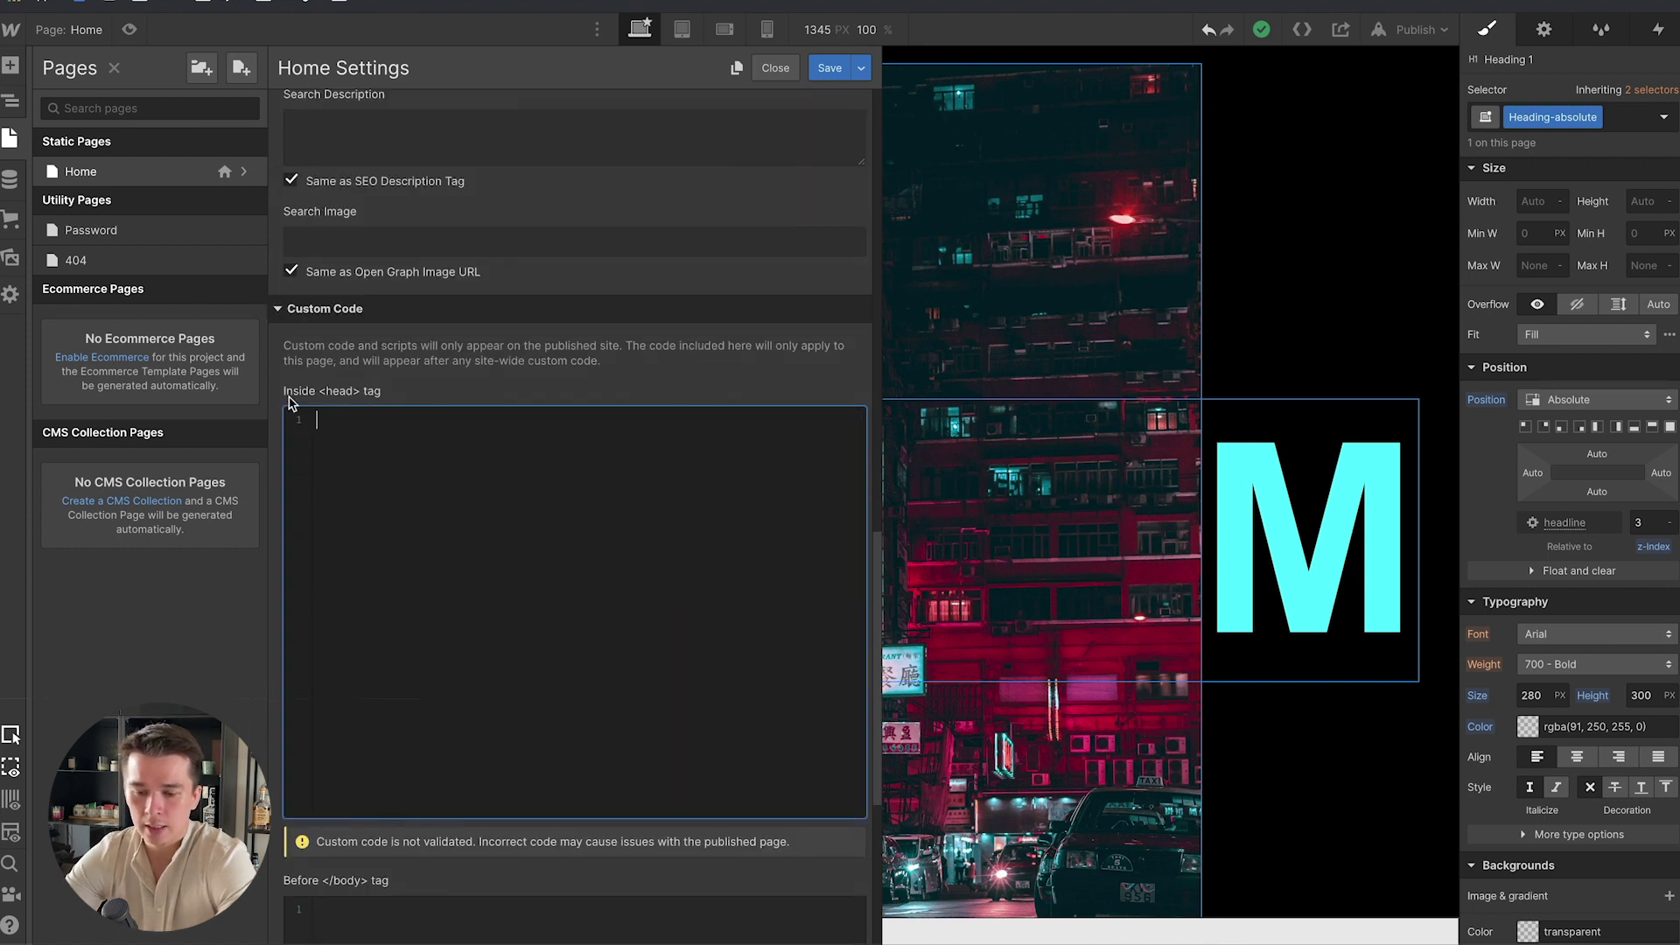
key(ctrl+v)
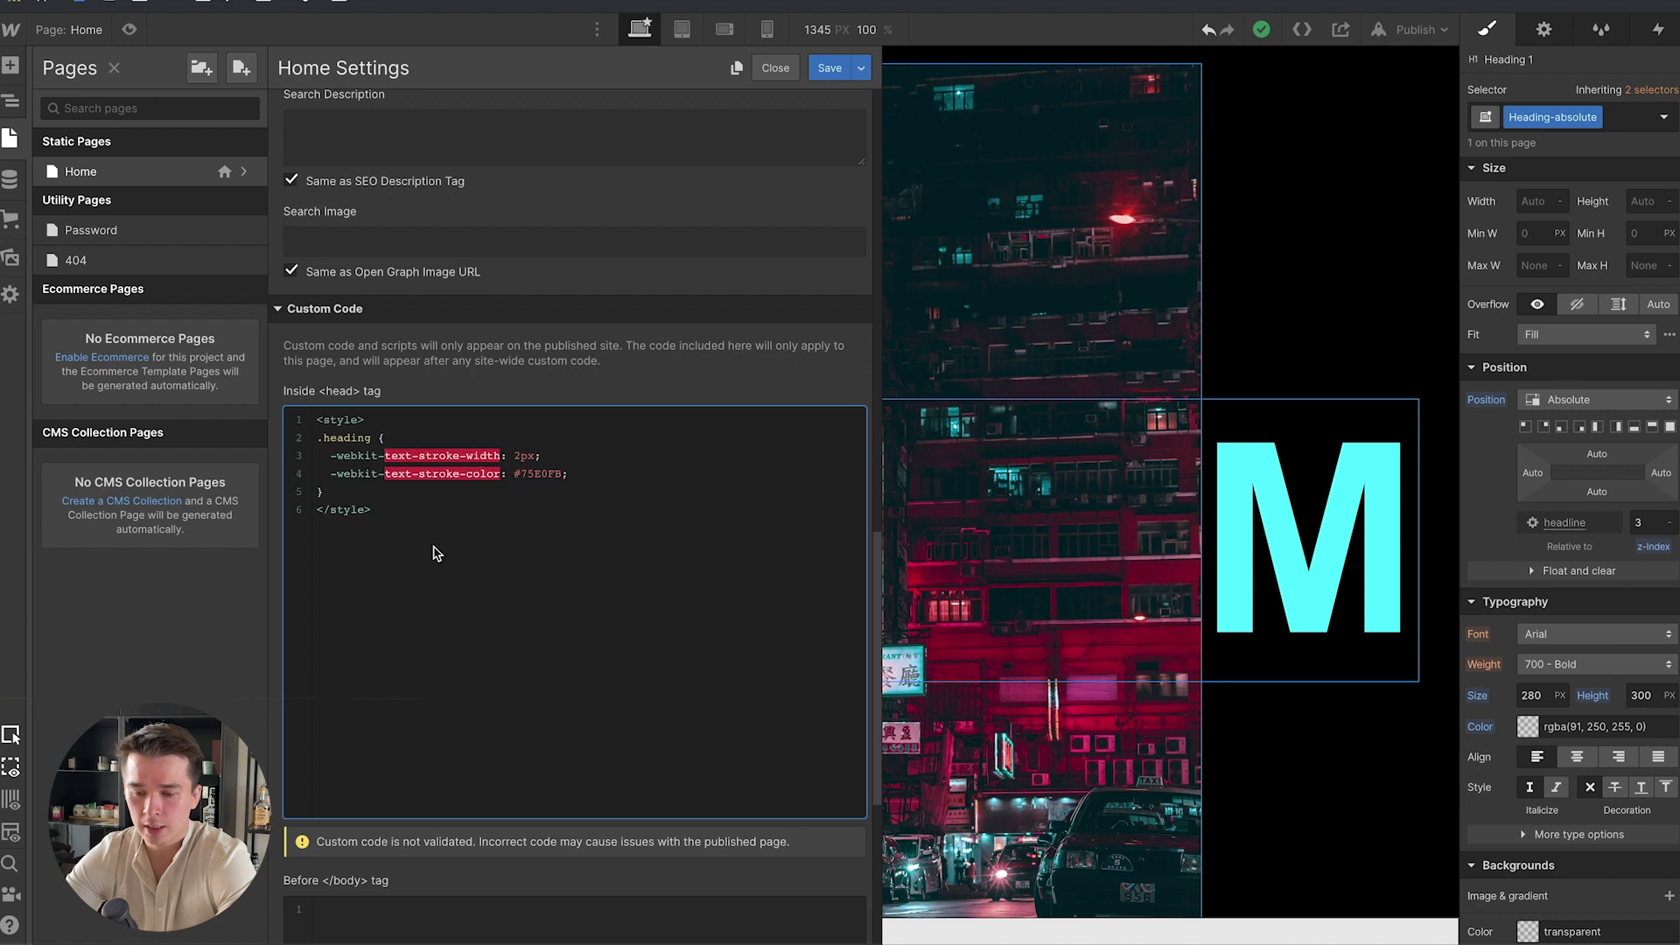
scroll(767, 475, down, 2)
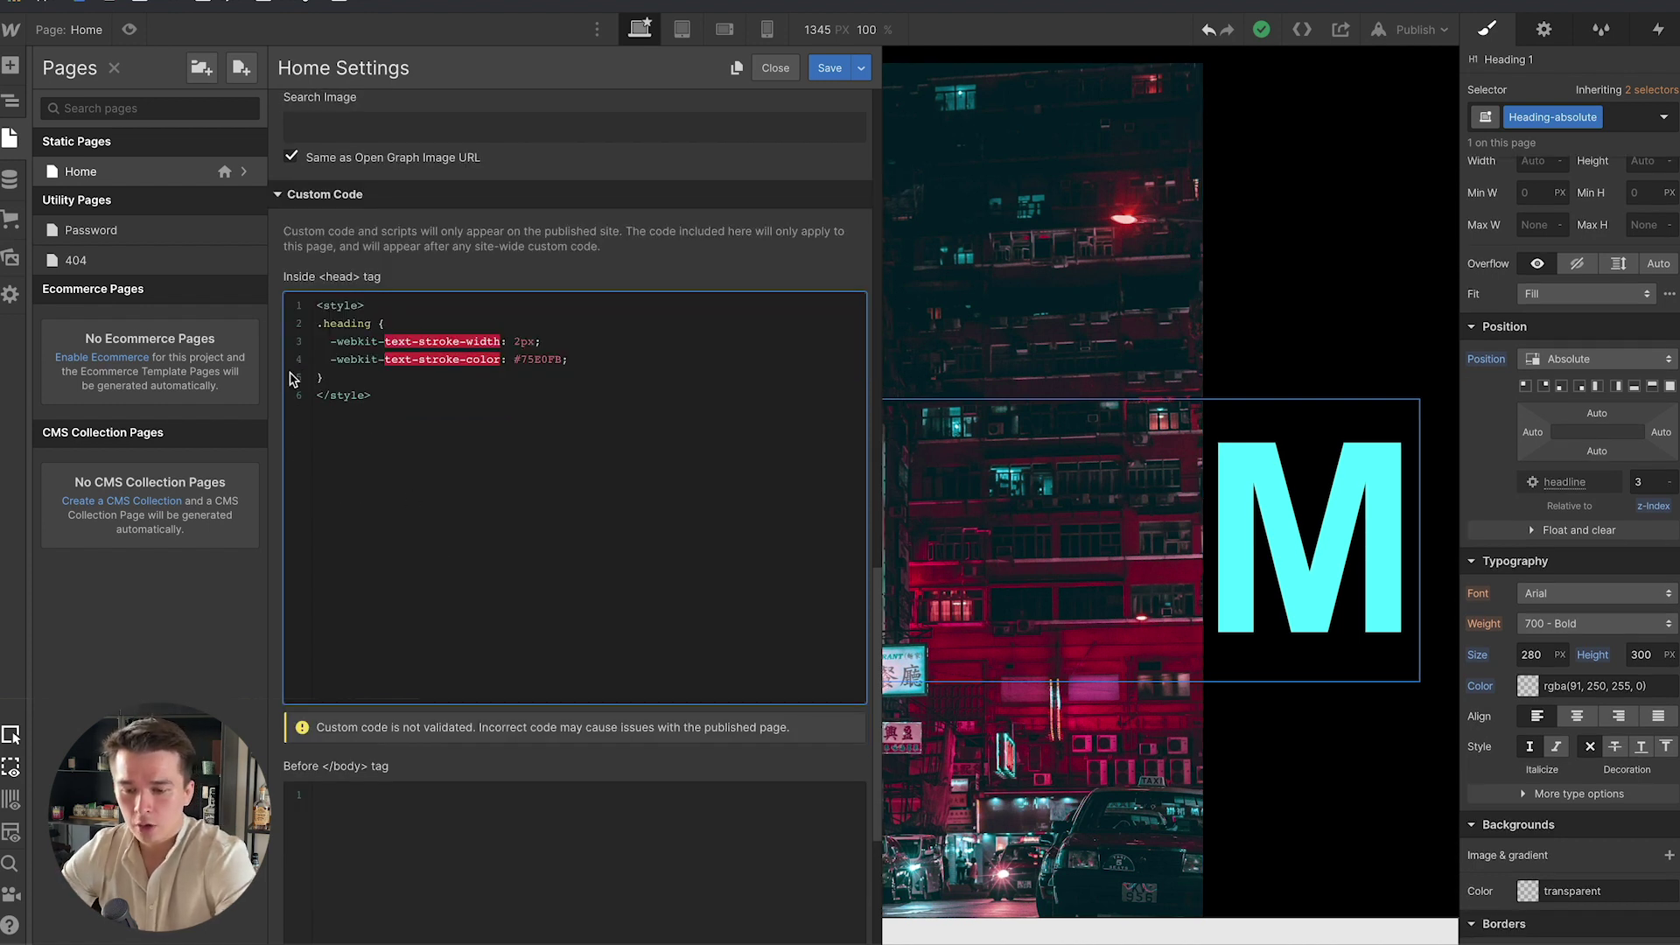
drag(372, 323, 322, 323)
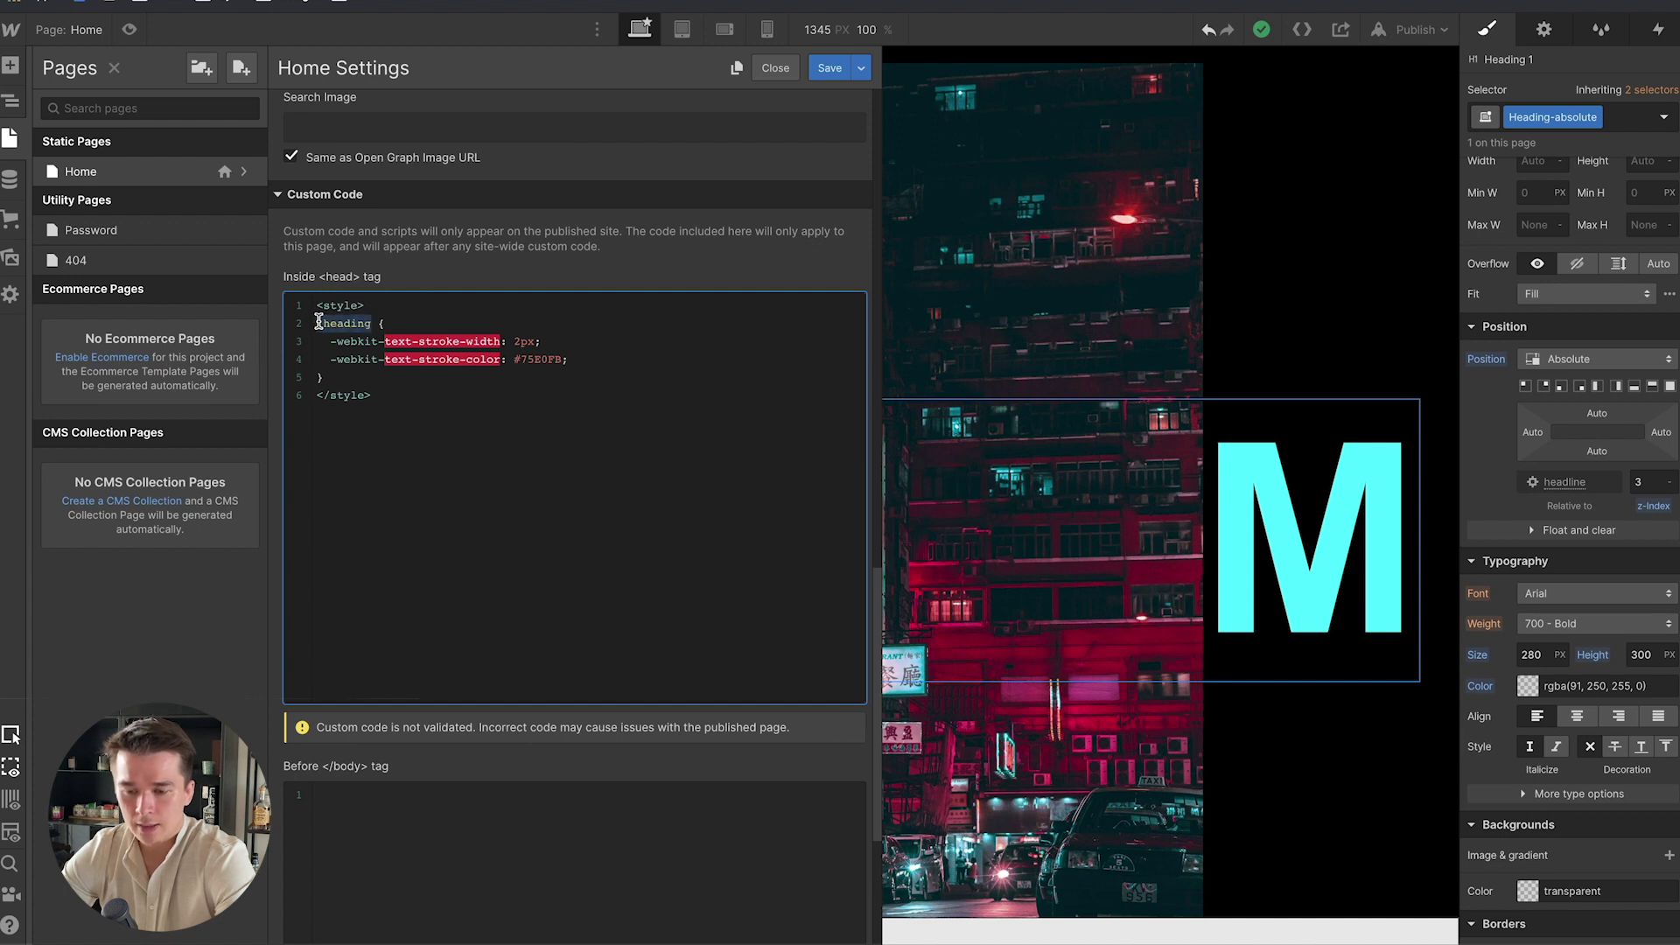
click(322, 323)
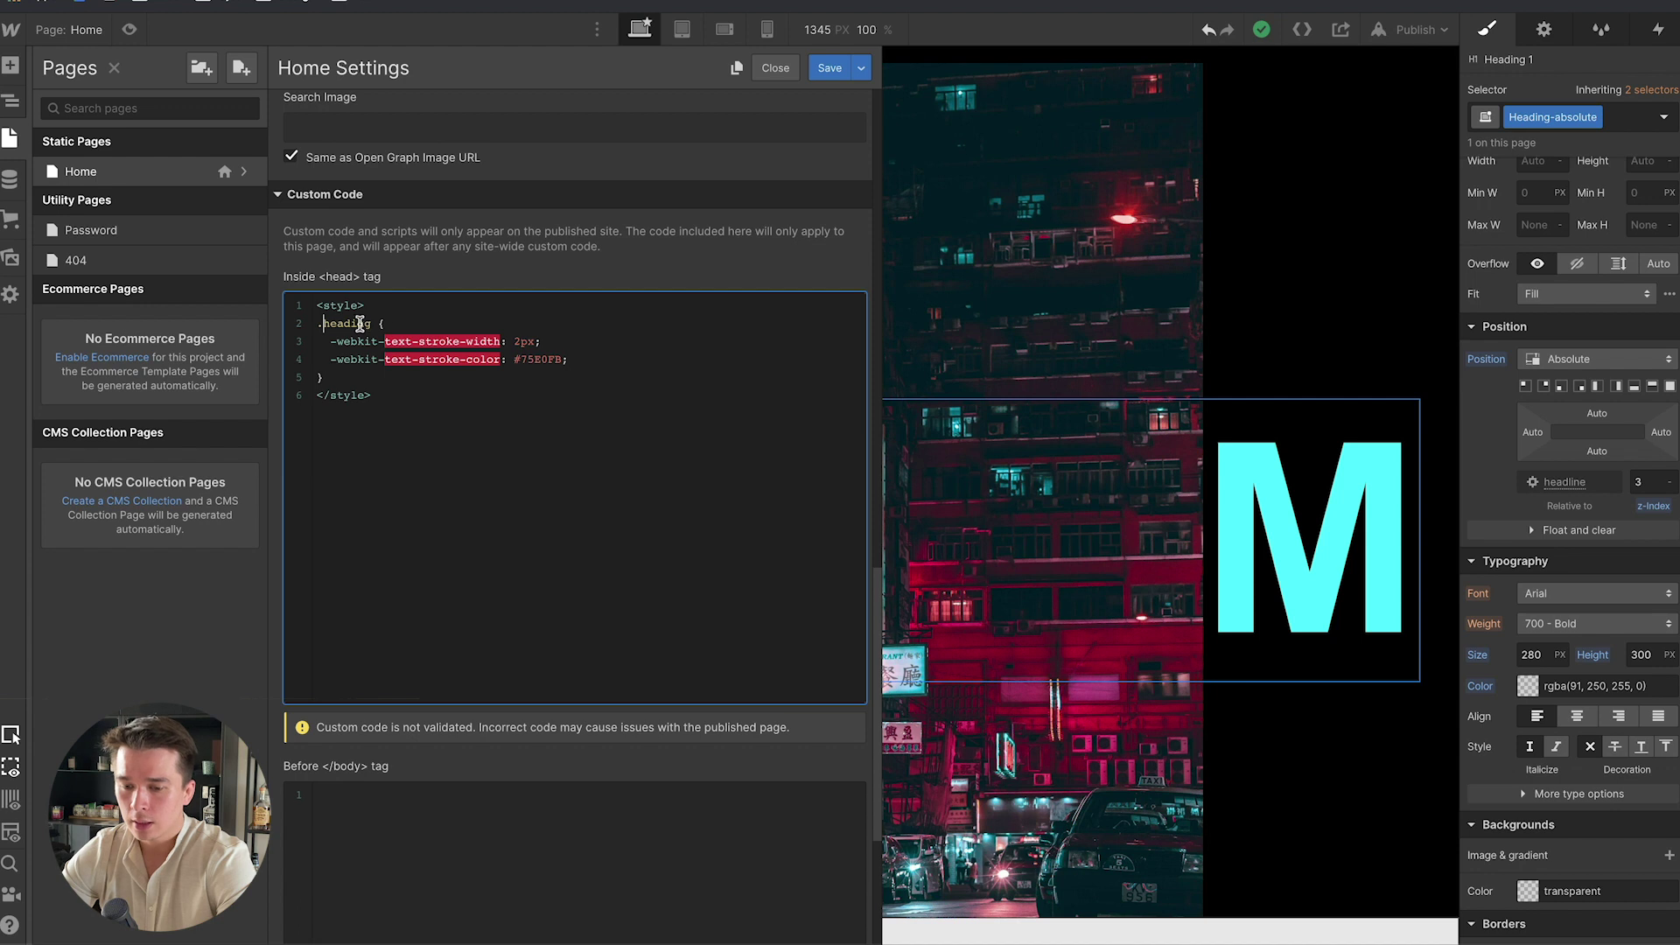
click(775, 68)
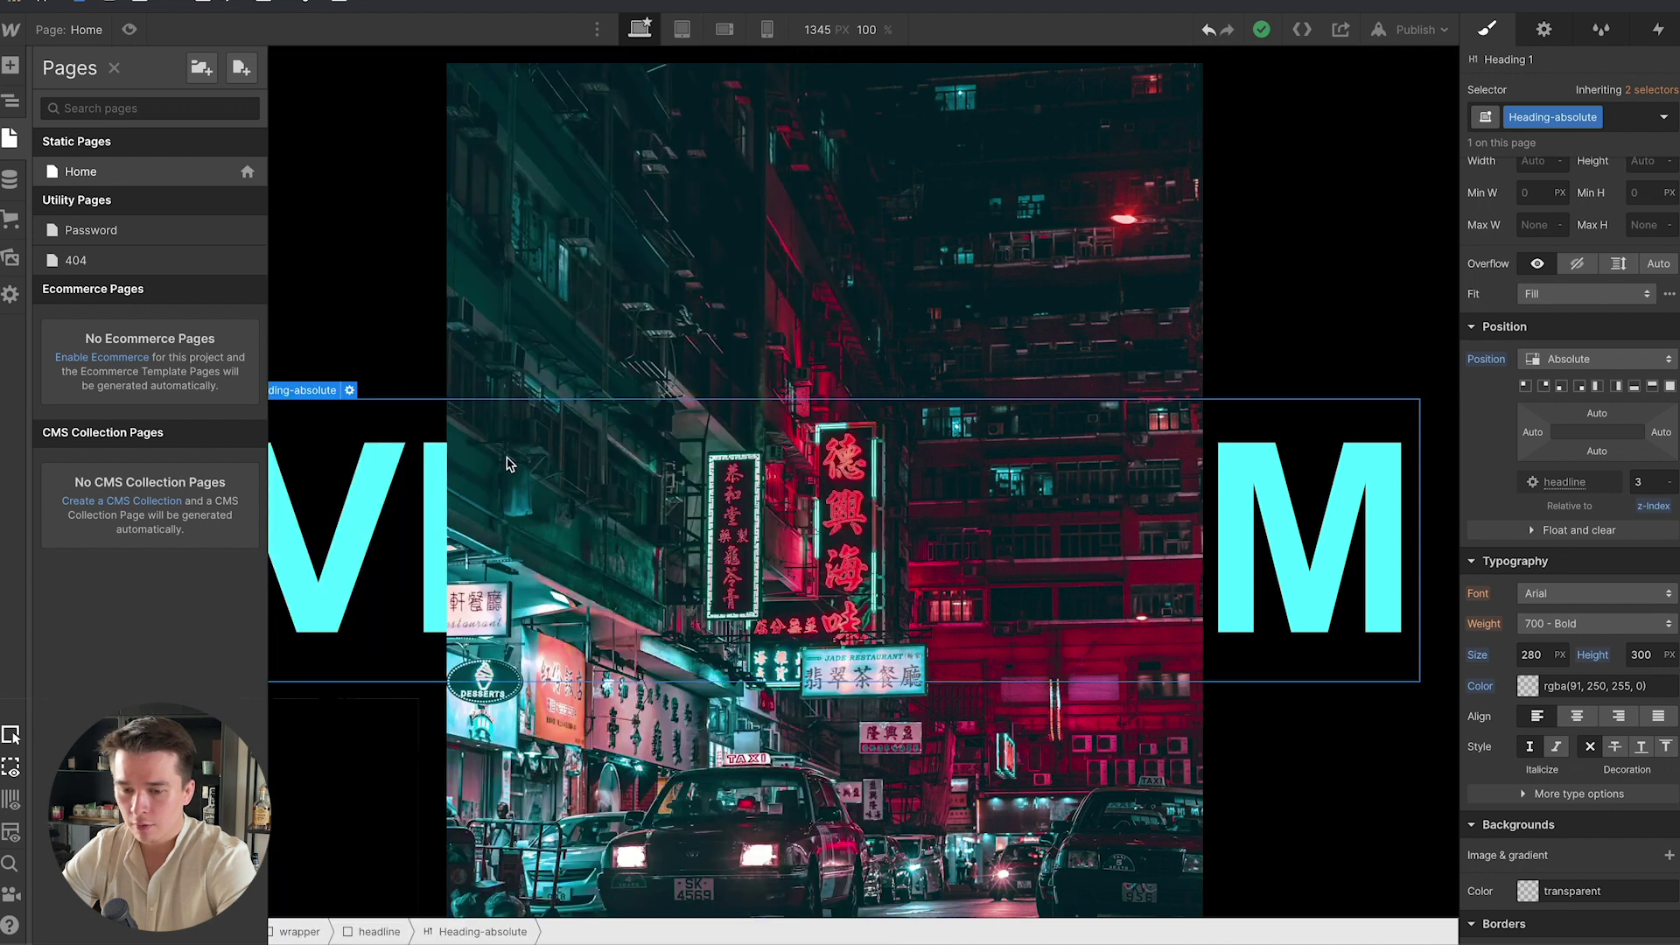
Change the stroke rule's selector in the Home page head code to .heading-absolute.
key(z)
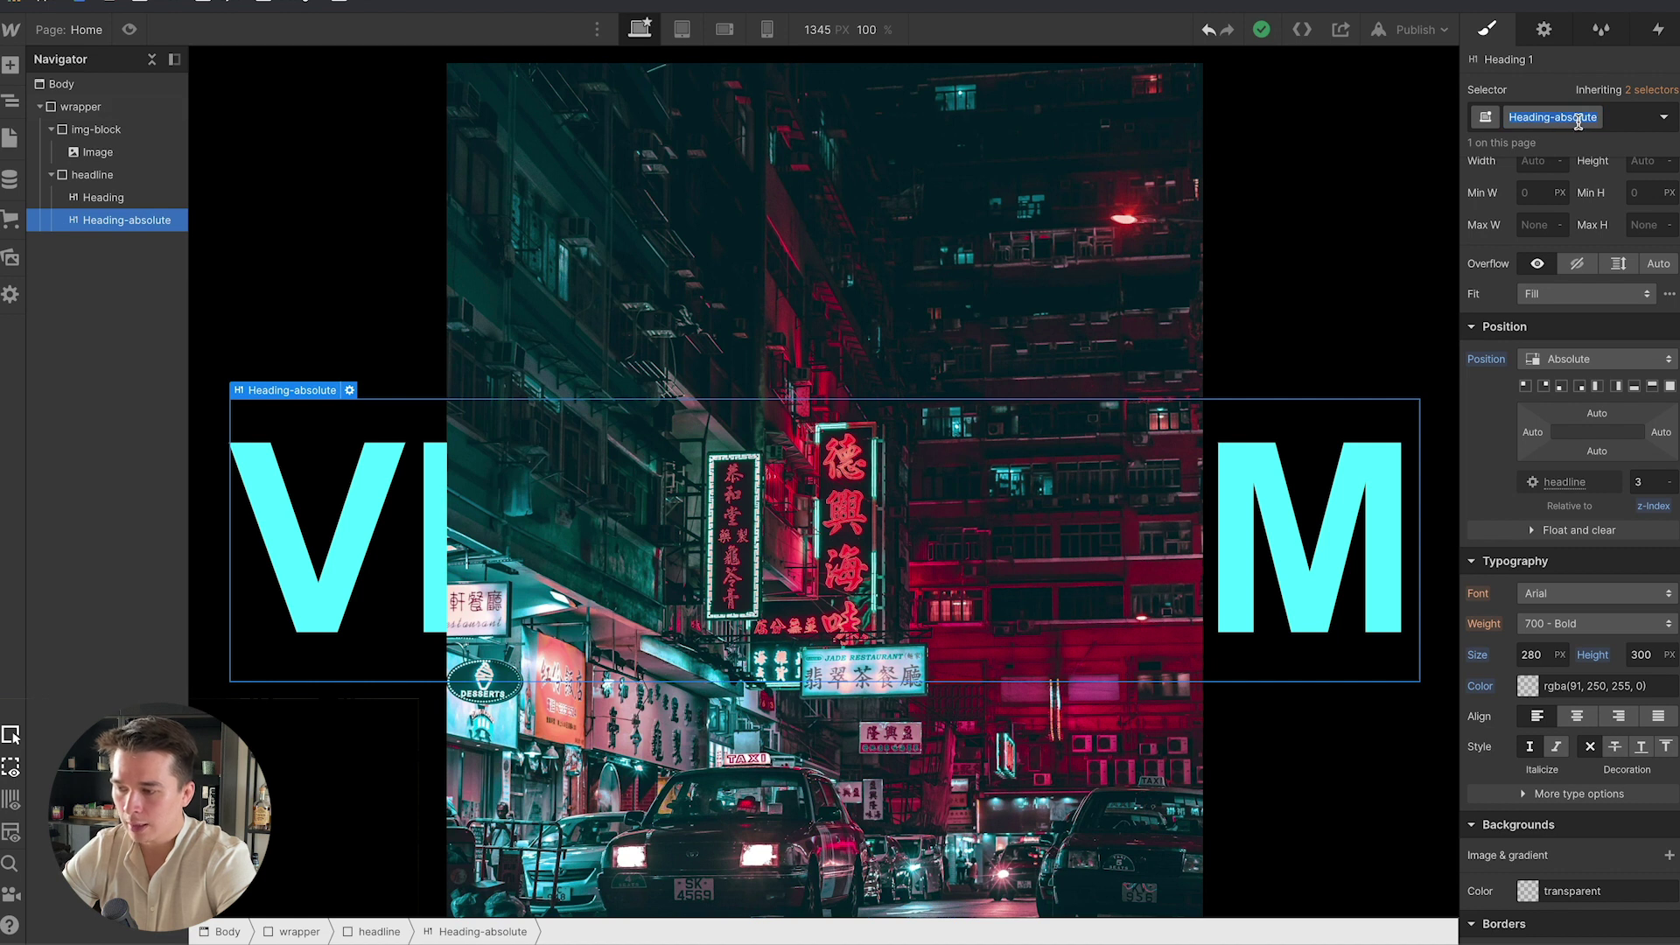
click(10, 137)
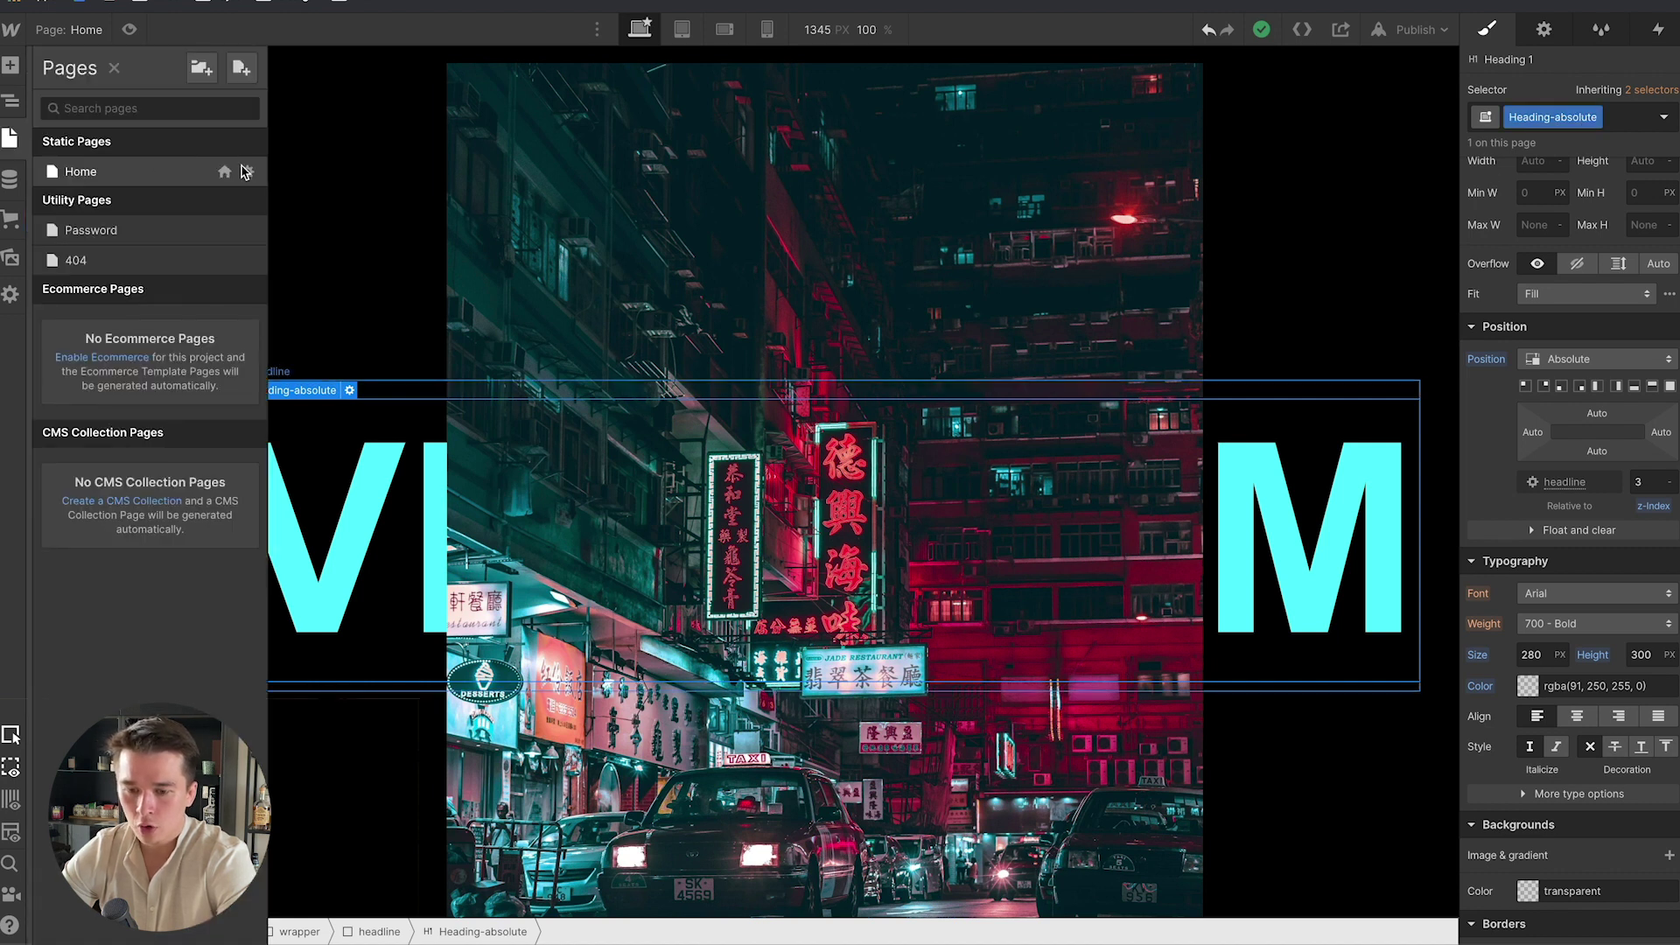
click(249, 173)
scroll(386, 484, down, 15)
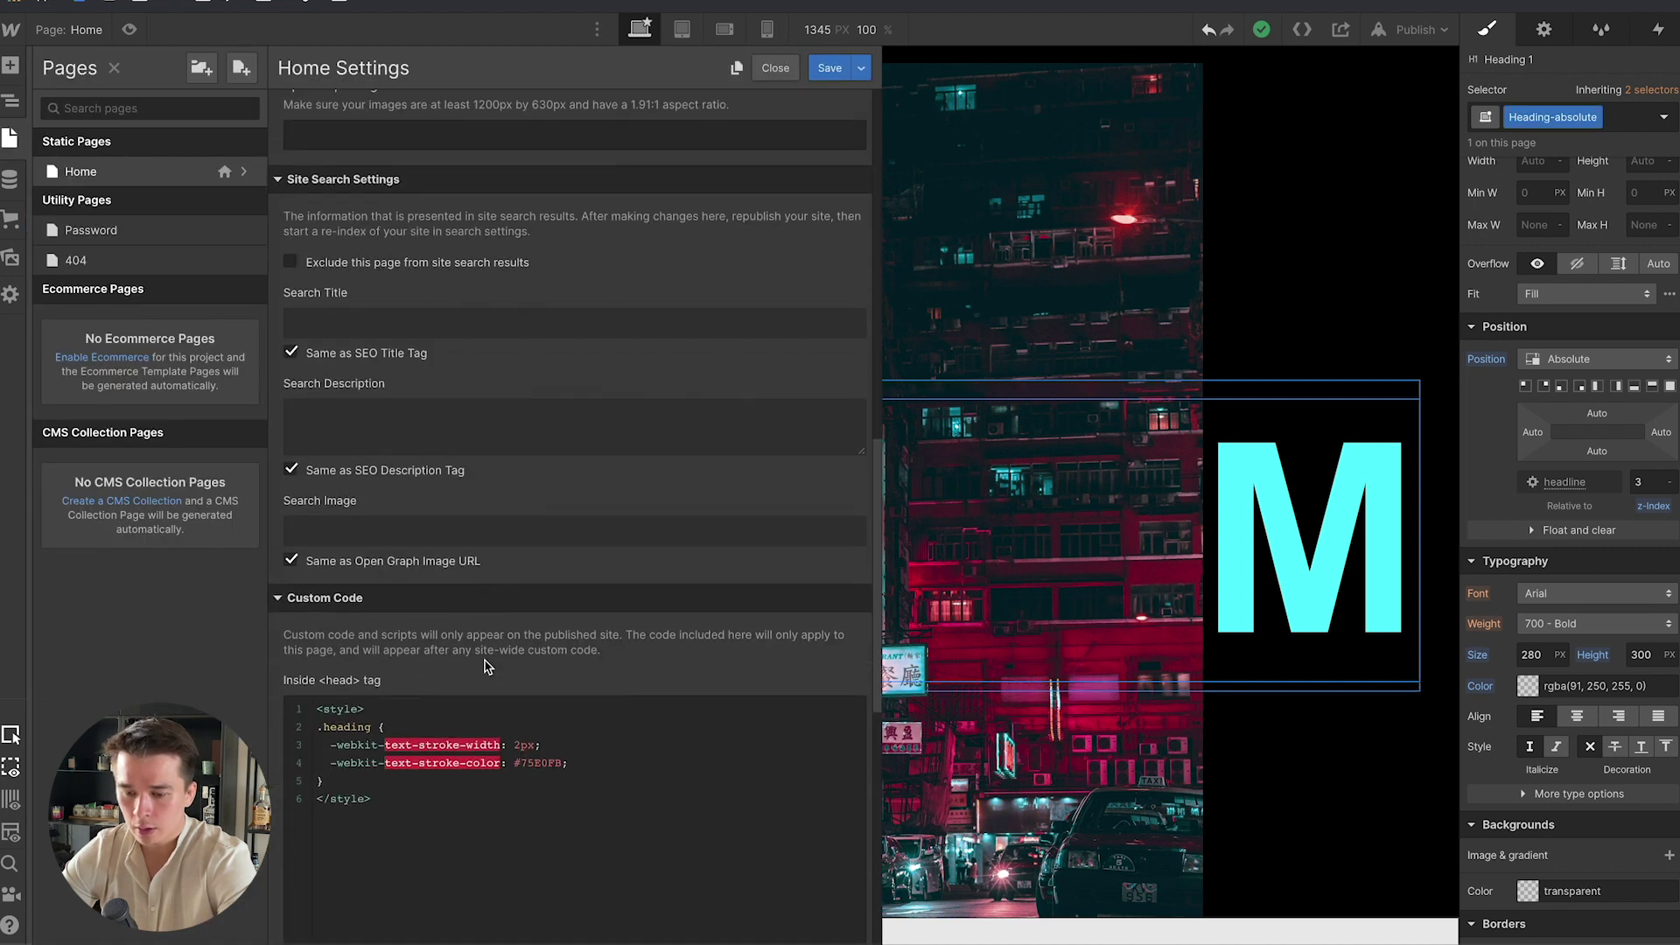
click(364, 442)
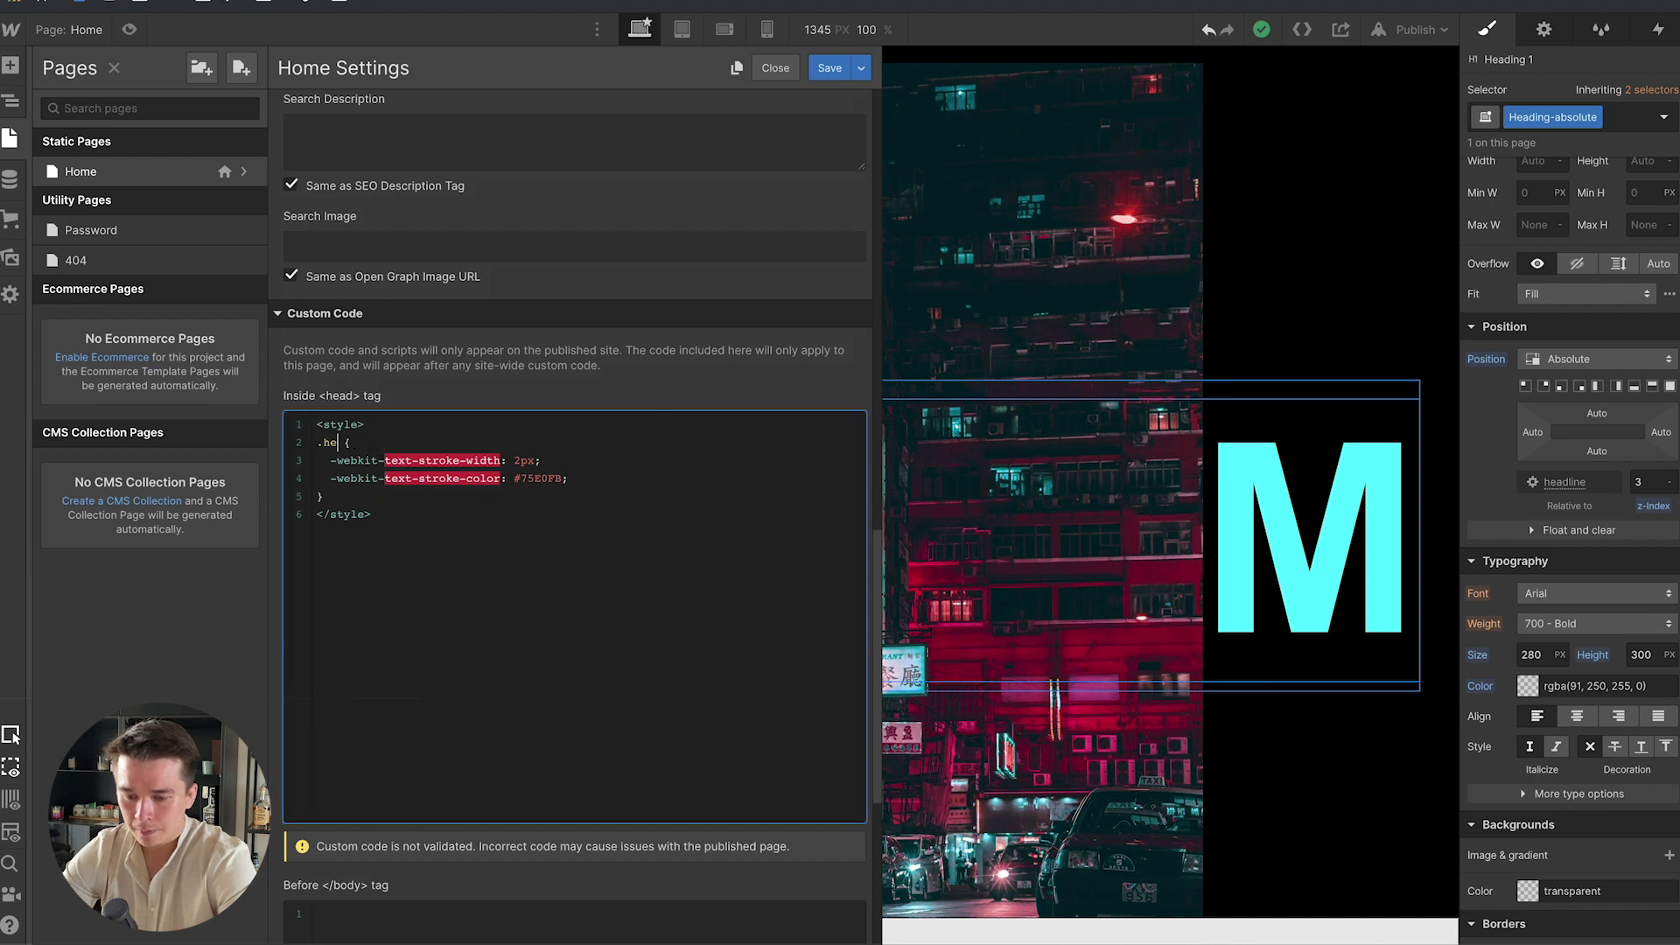
text(Heading-absolute)
click(424, 501)
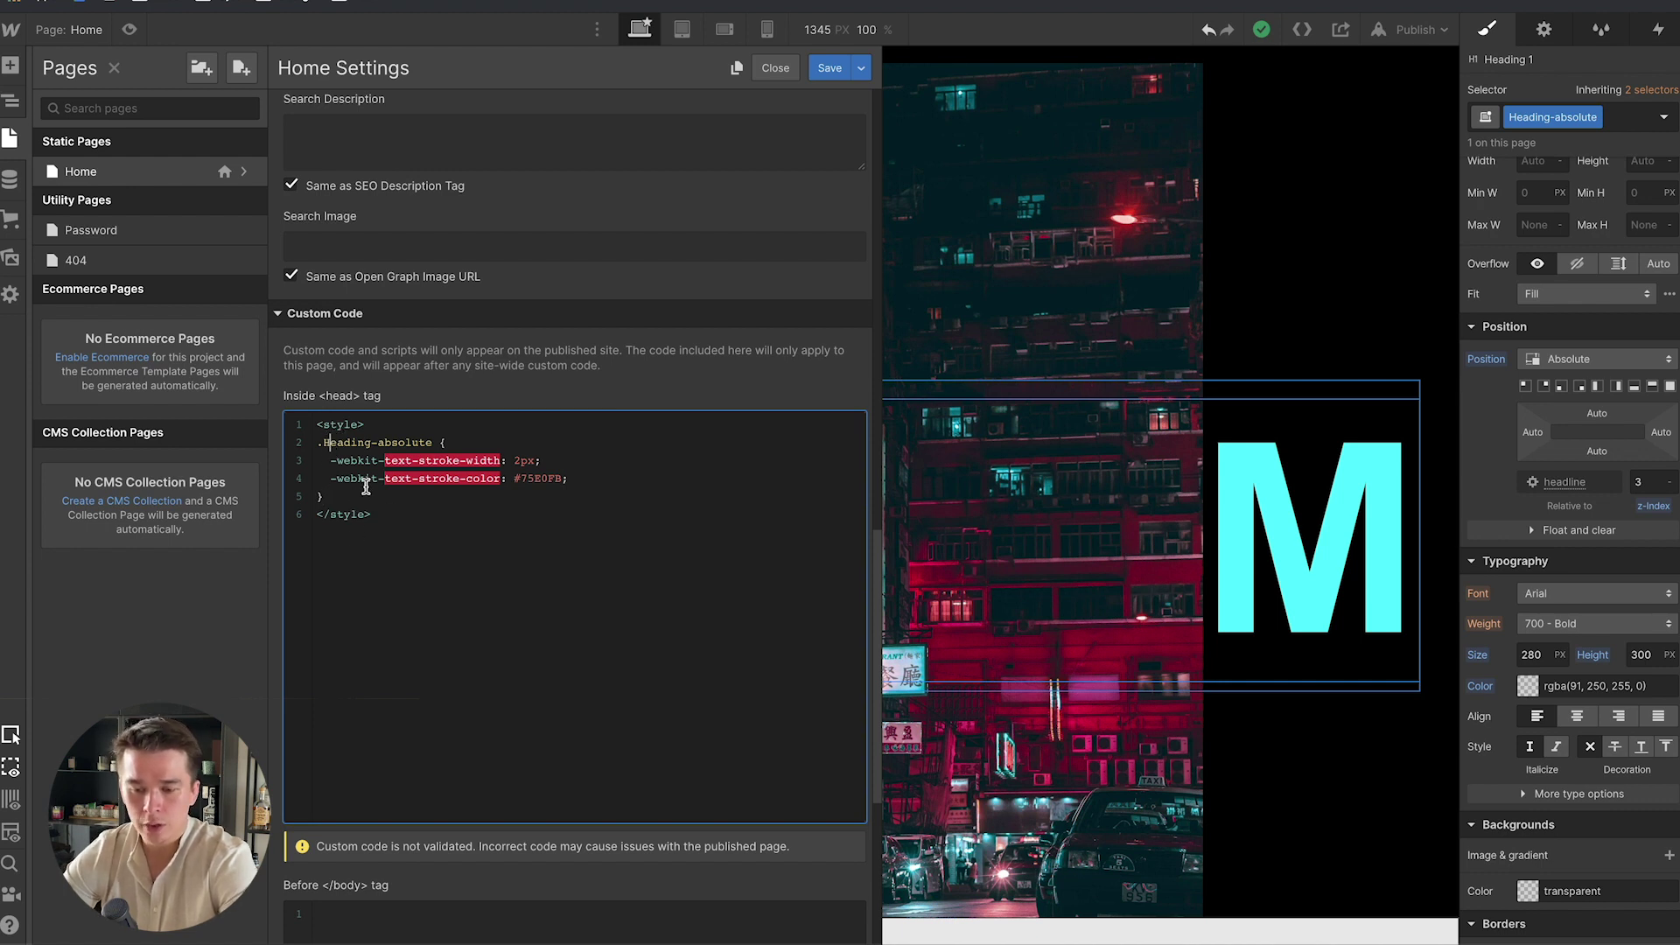
click(332, 444)
key(BackSpace)
text(h)
scroll(490, 577, up, 1)
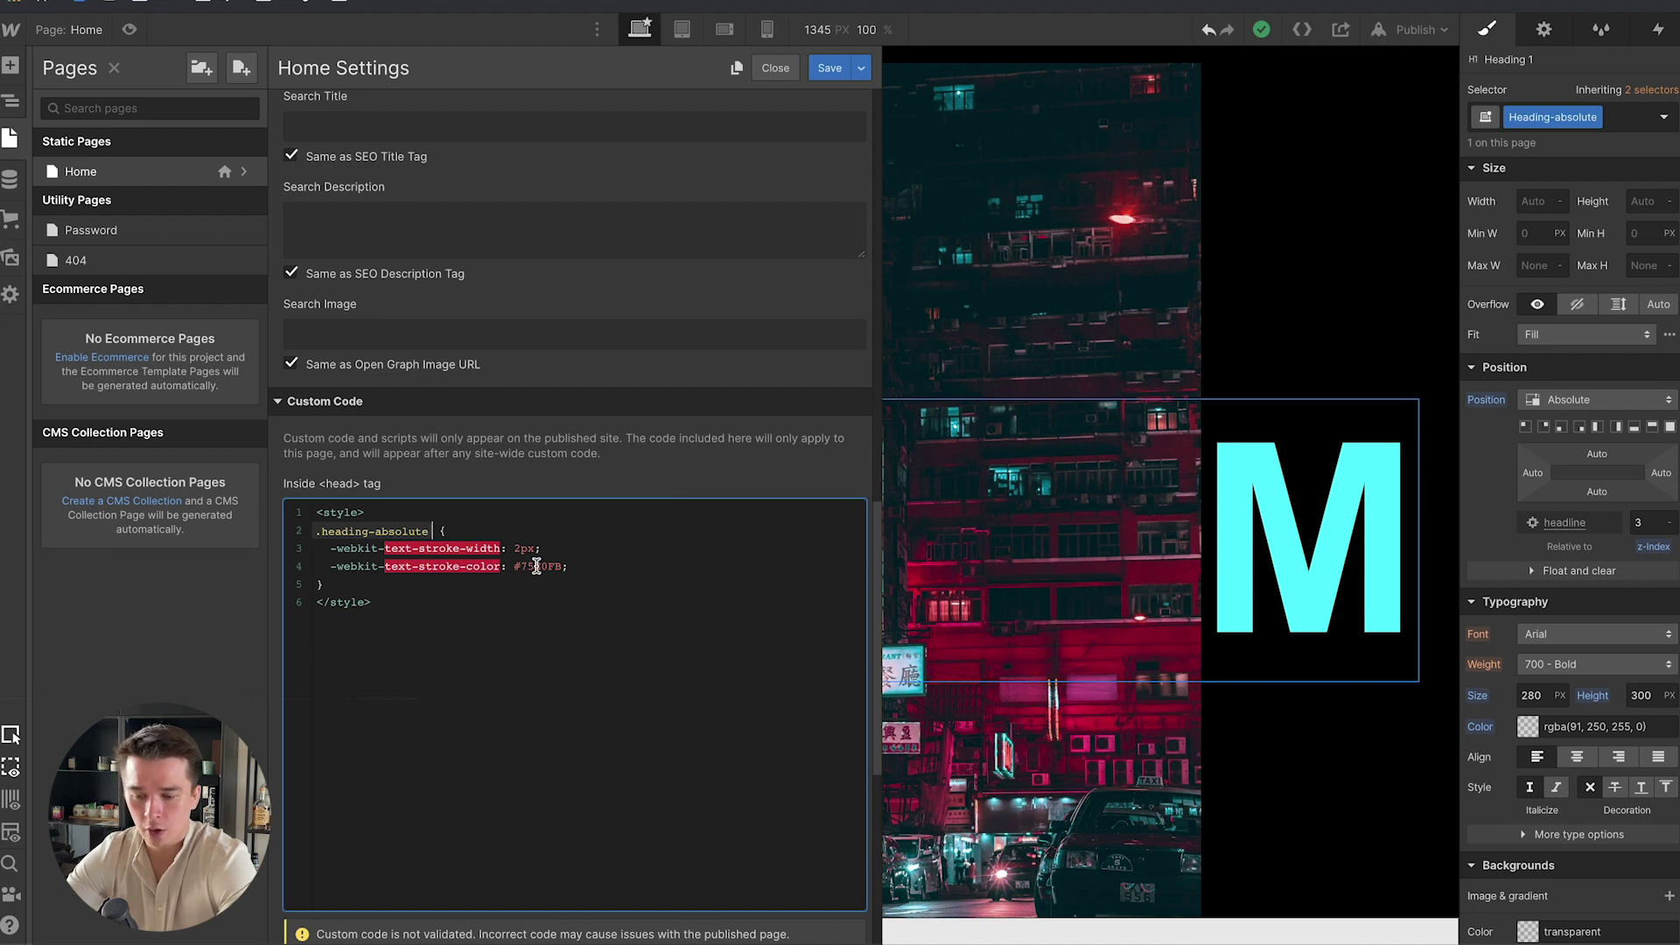
Check the 2px stroke width and #75E0FB stroke colour, then save the Home settings.
drag(543, 548, 330, 548)
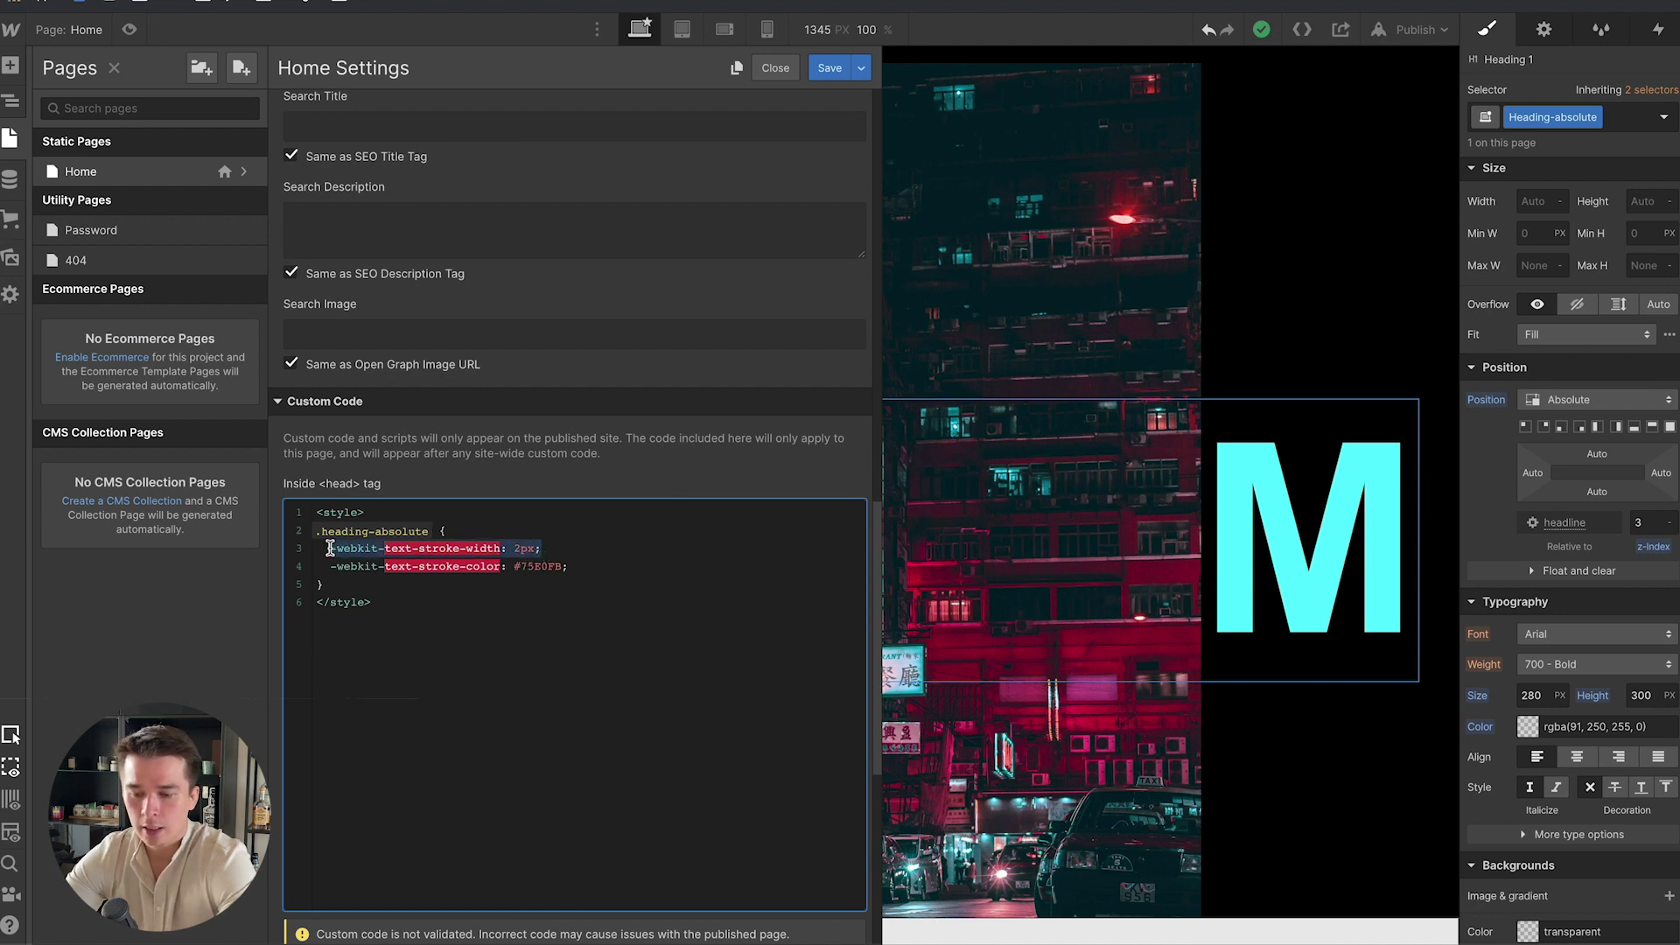
click(457, 550)
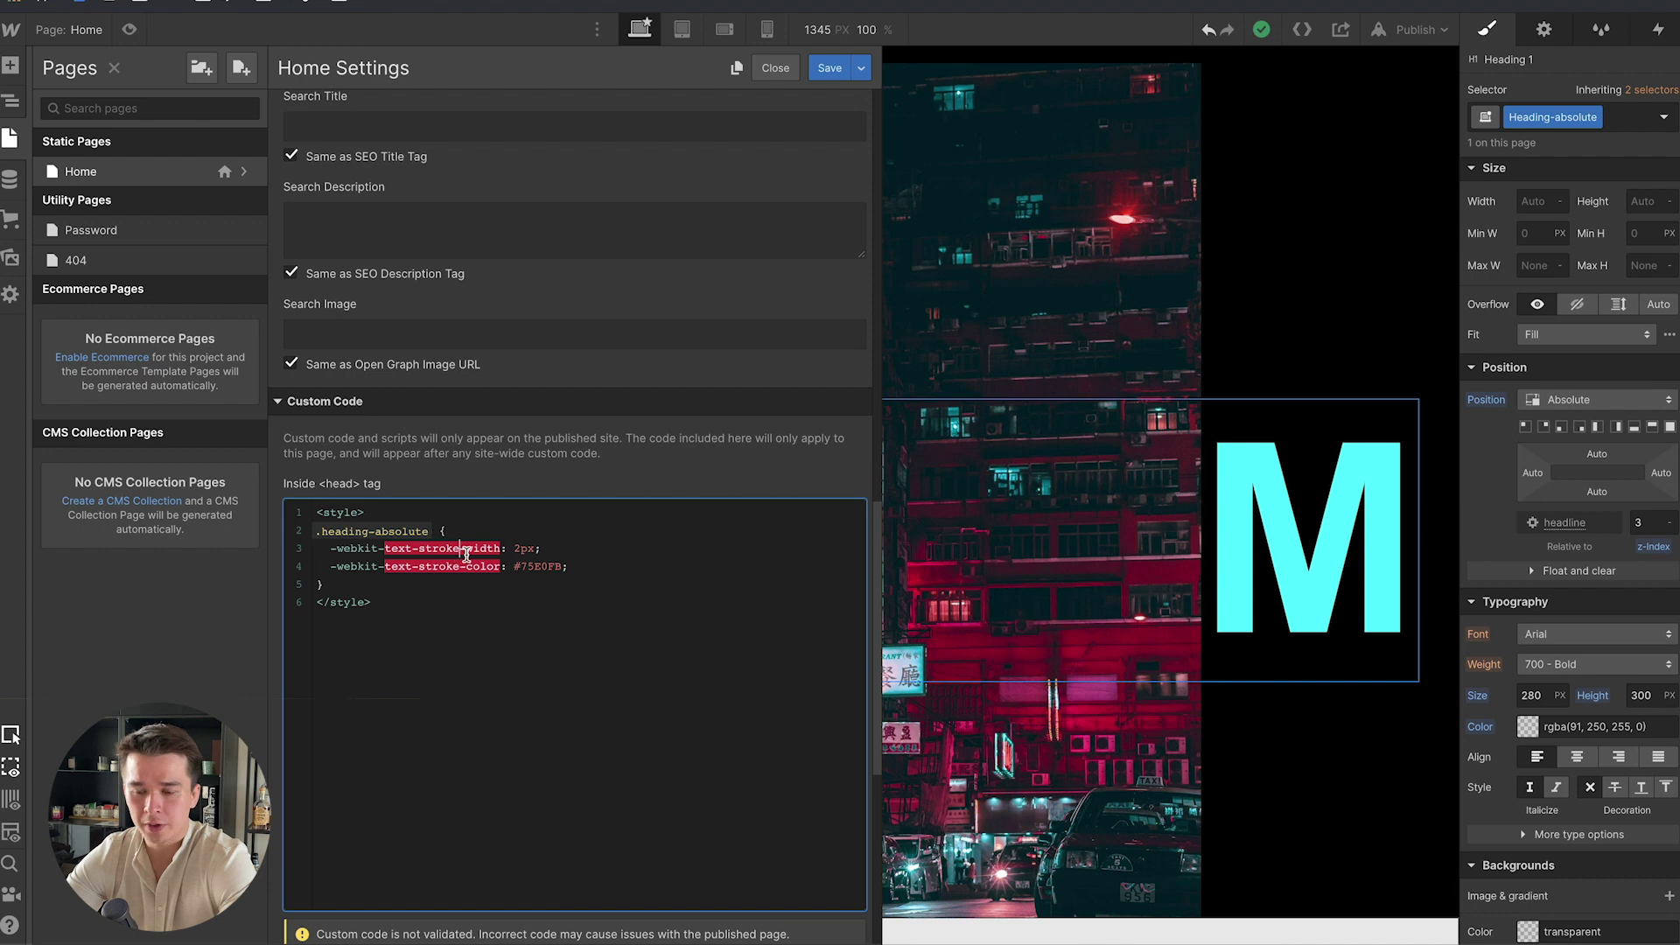
drag(546, 550, 515, 550)
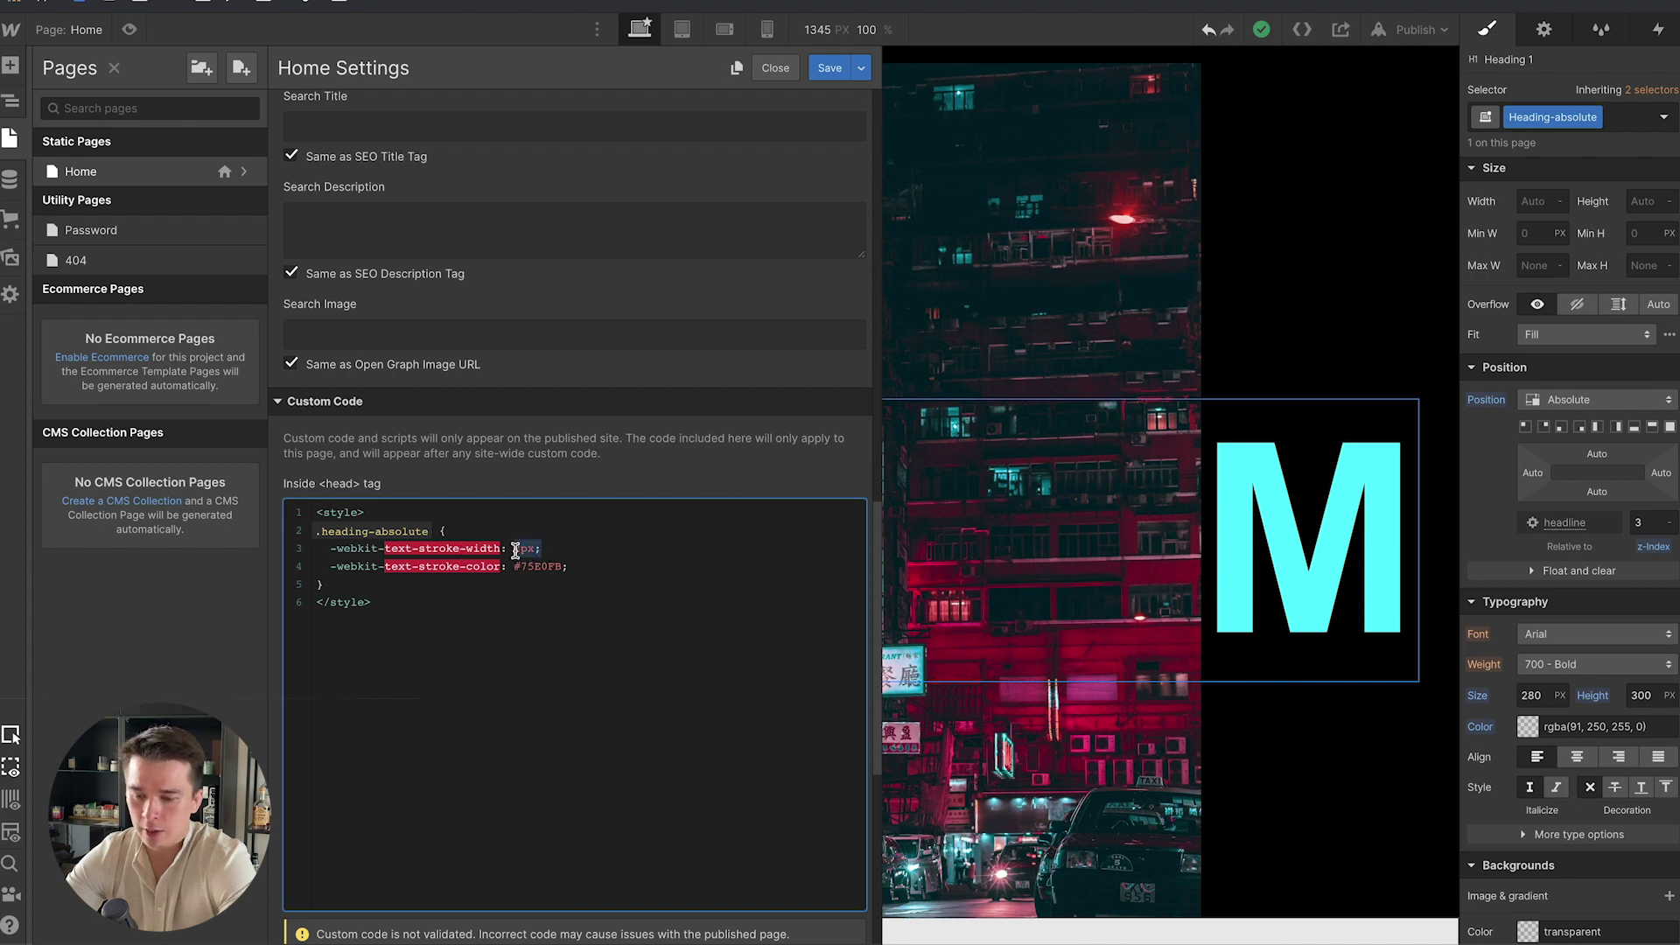
click(515, 549)
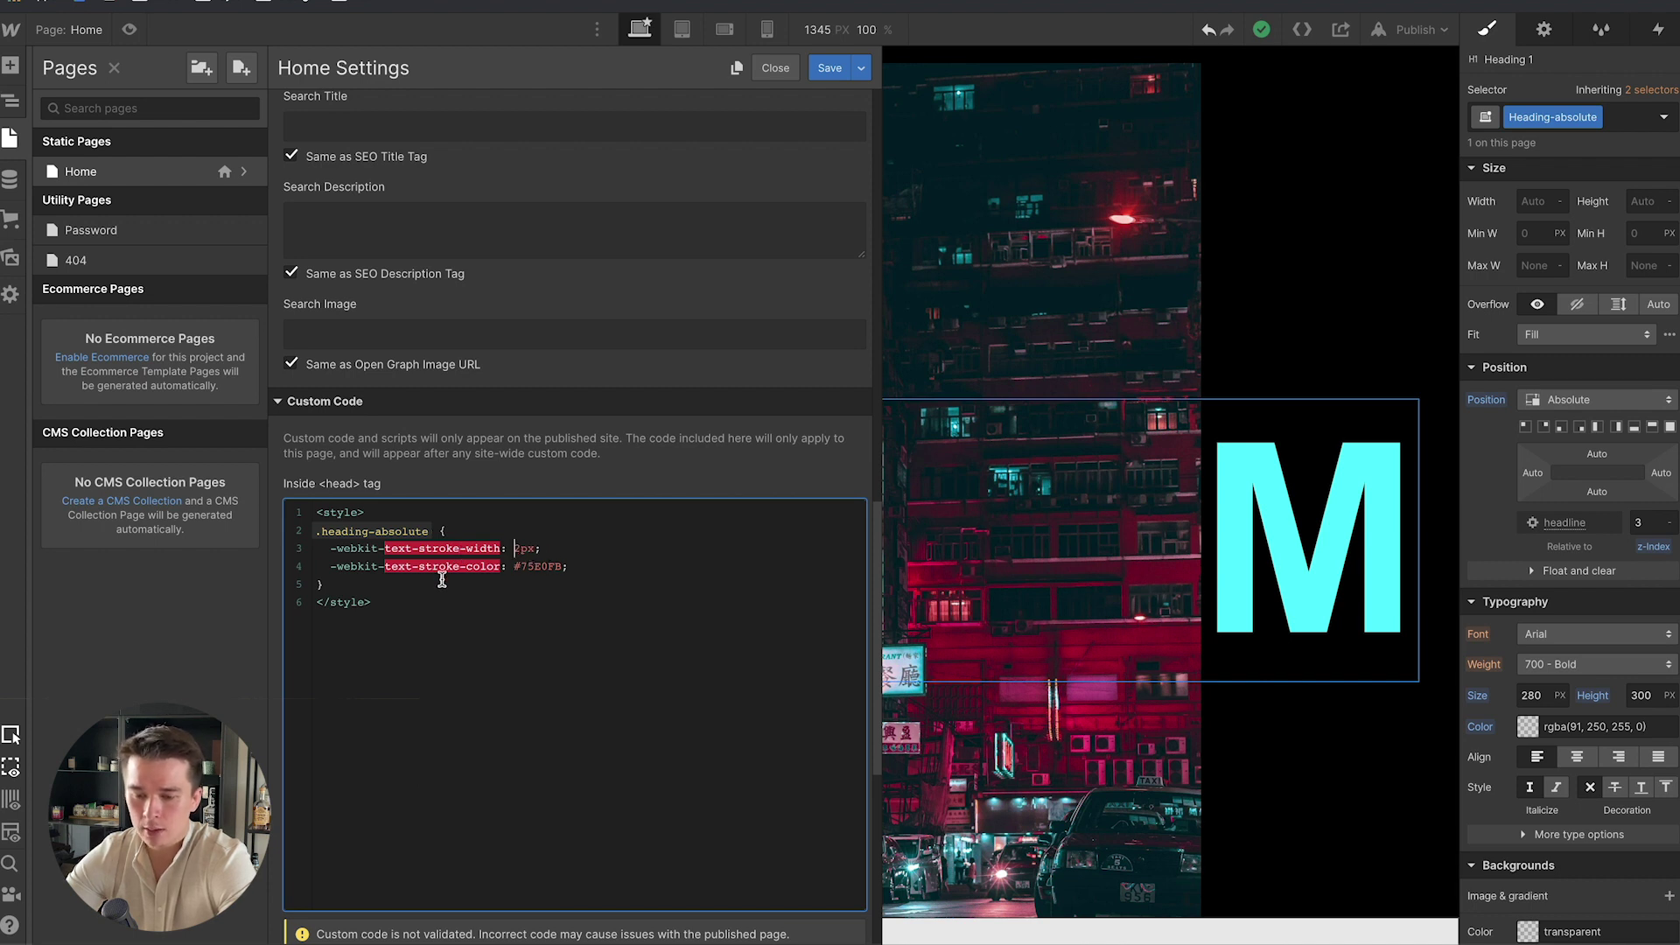
click(575, 570)
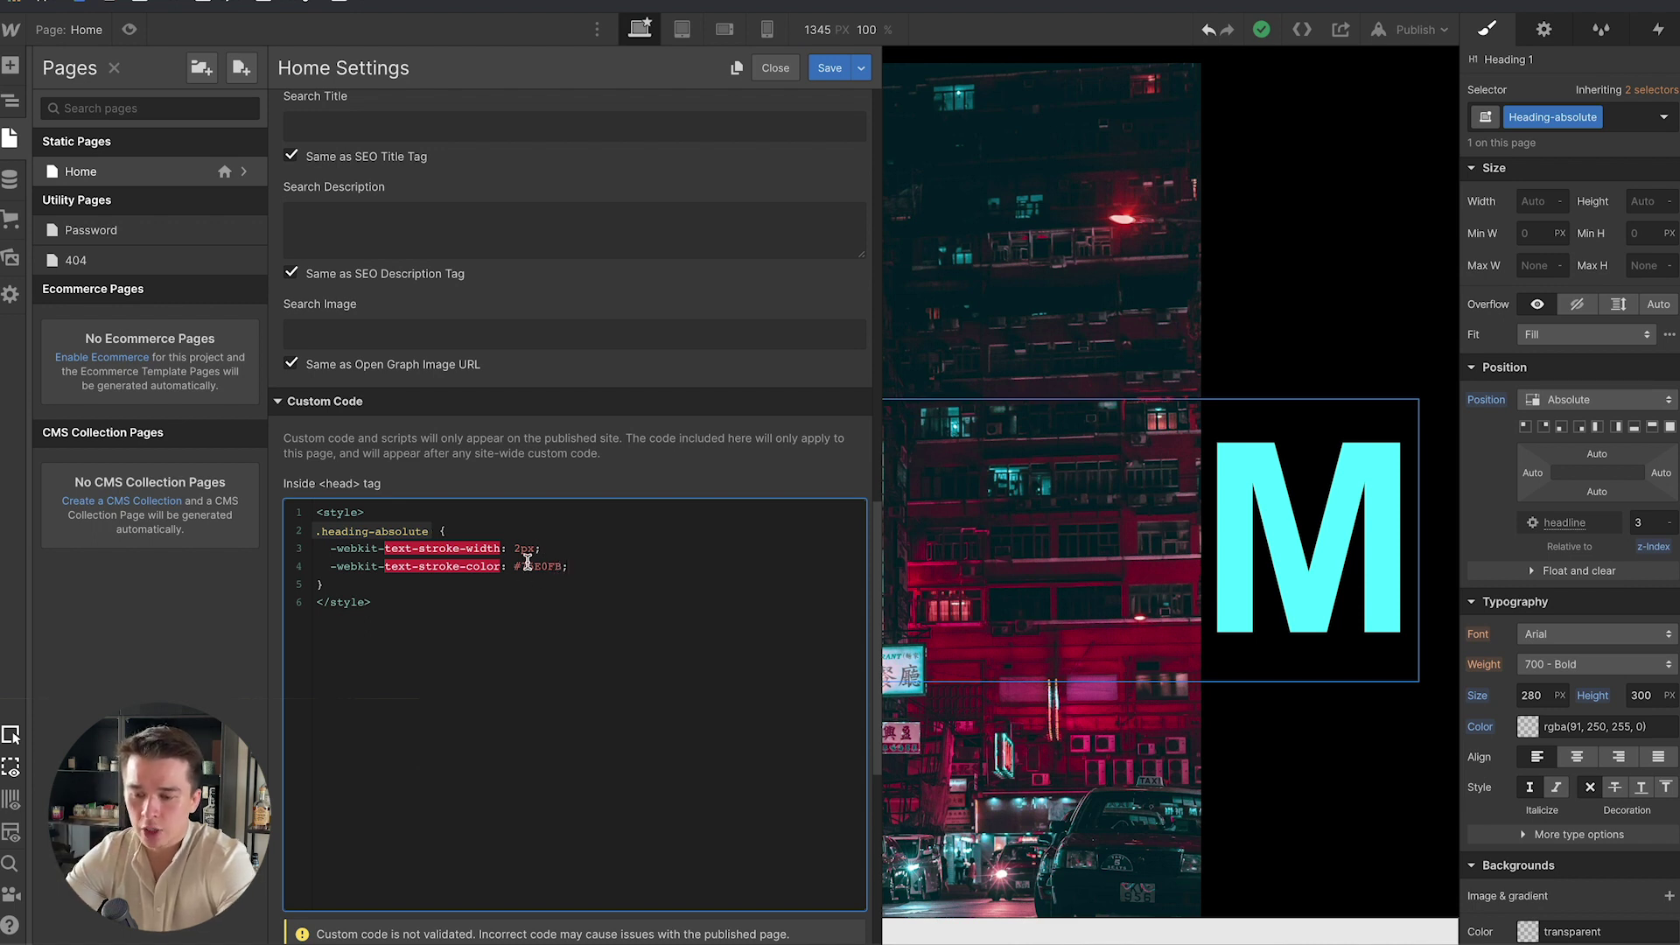
drag(513, 567, 555, 565)
click(558, 565)
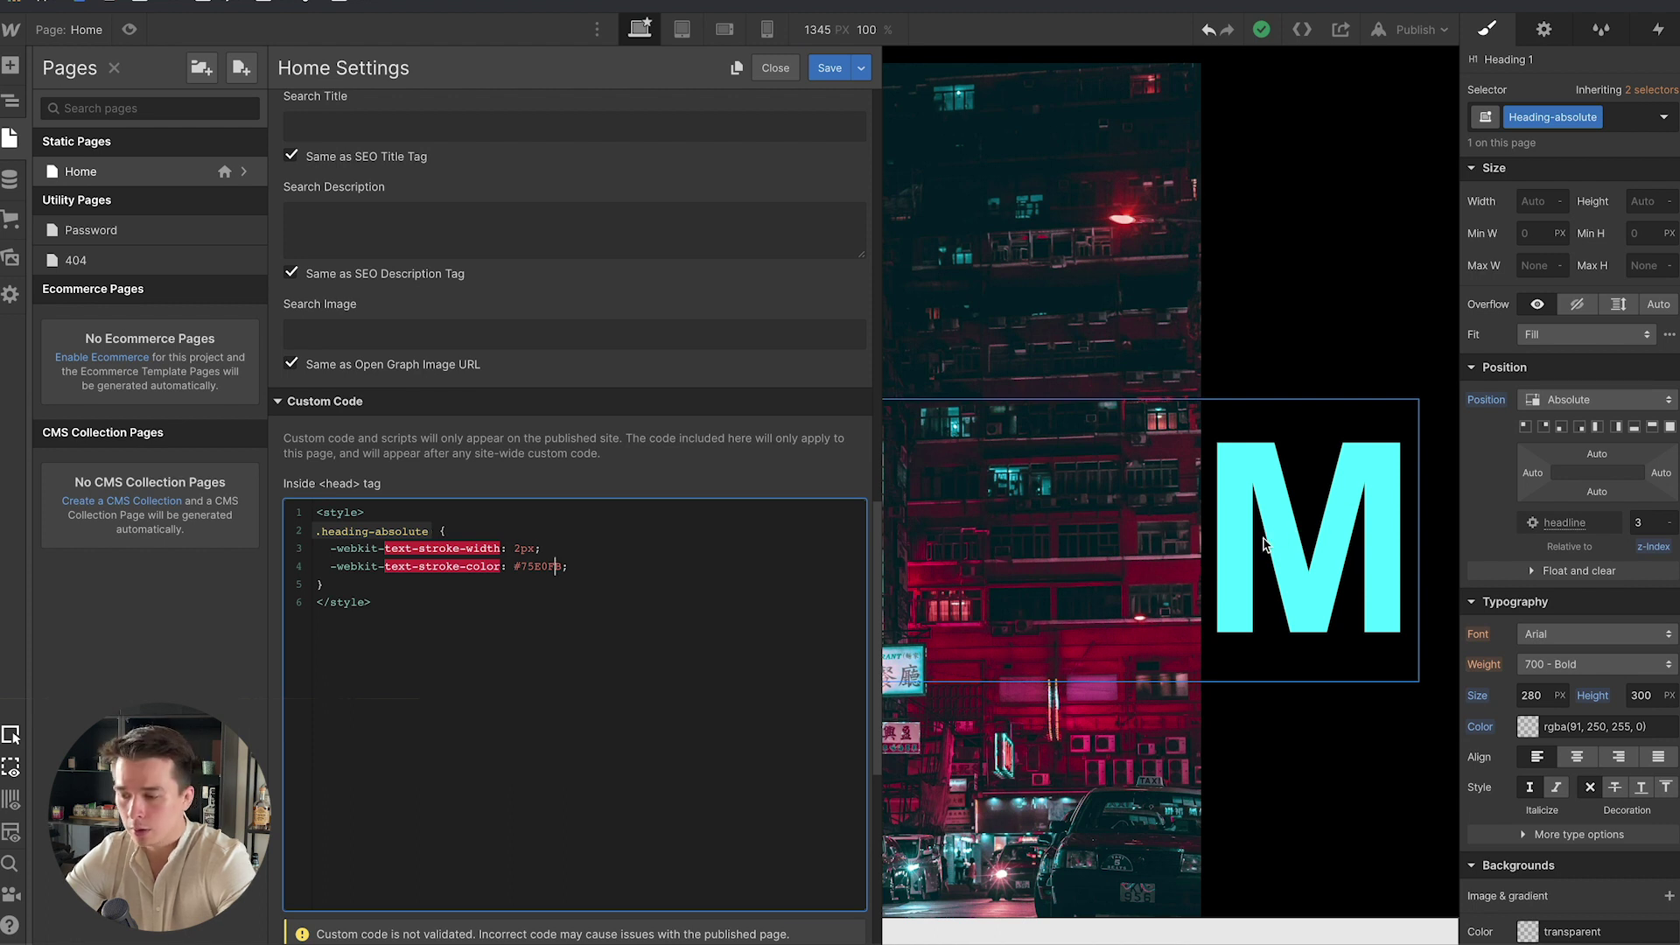
click(832, 69)
Copy the Heading's #5bfaff text colour, paste it as the stroke colour, and save.
key(z)
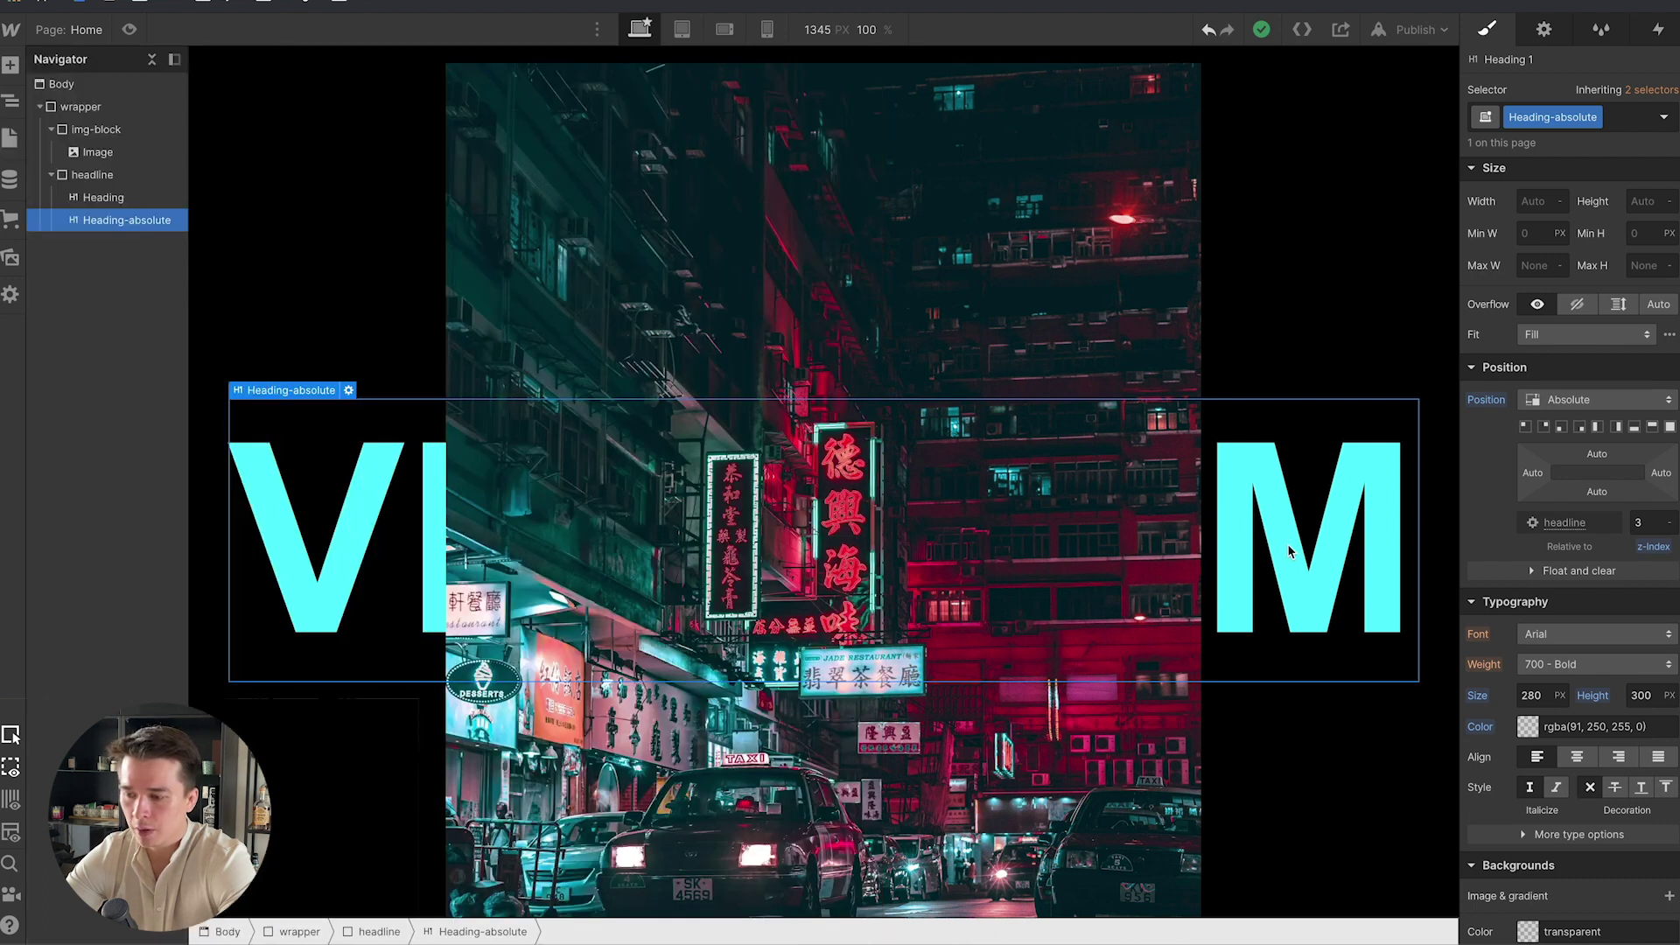
click(105, 198)
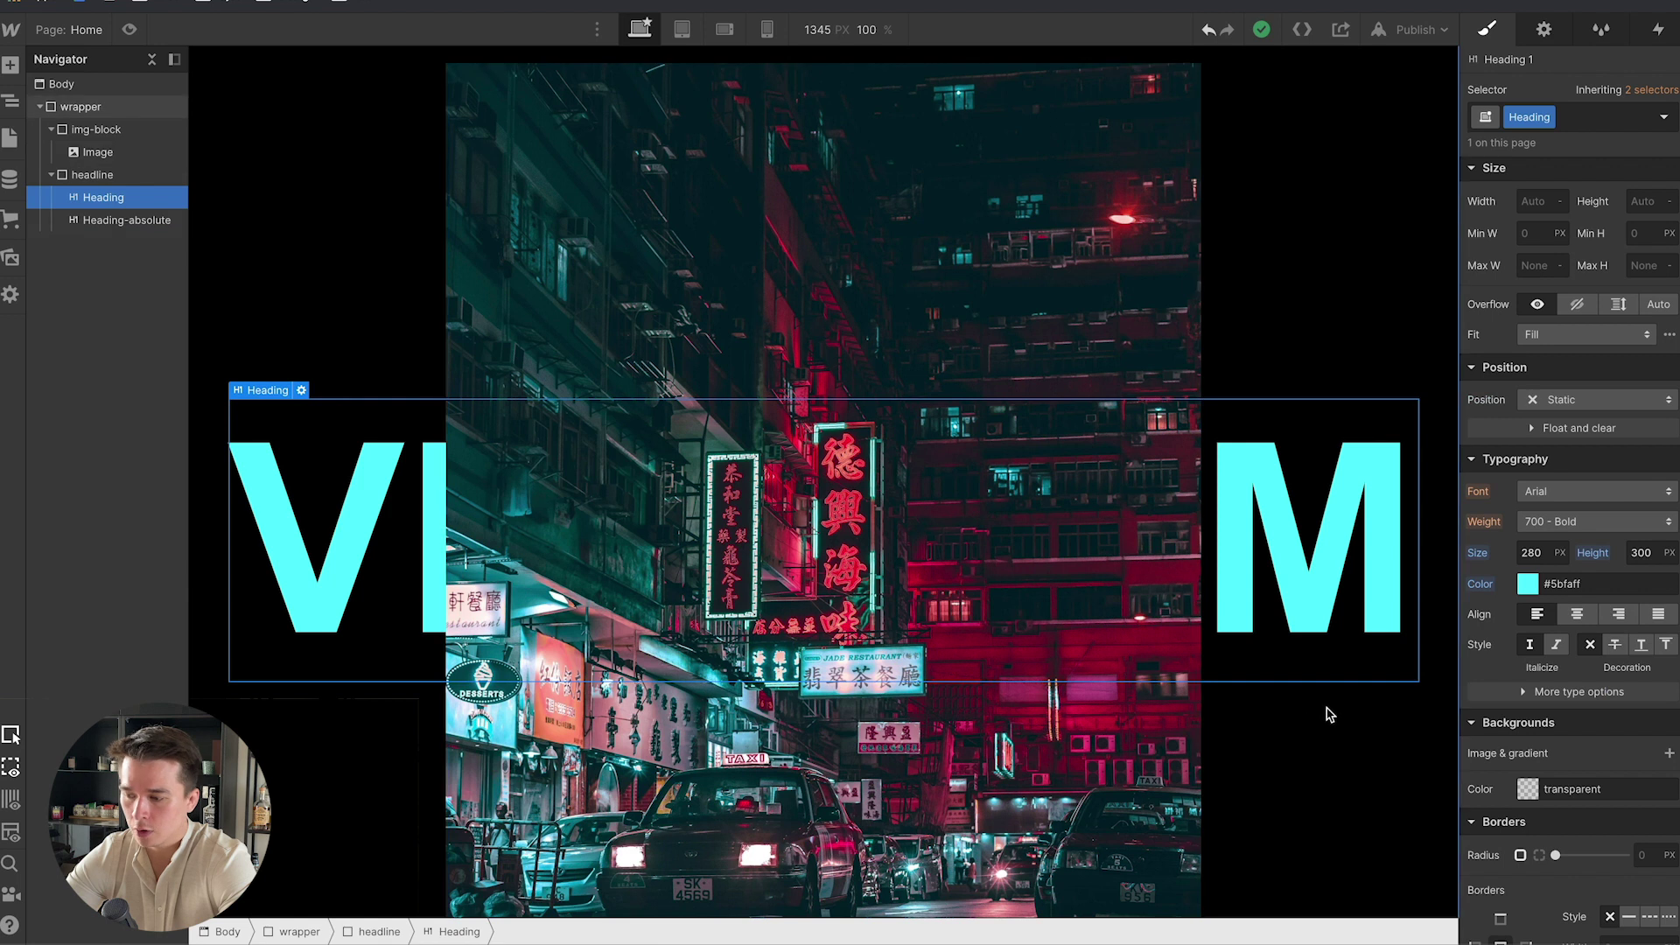
click(1626, 585)
key(ctrl+c)
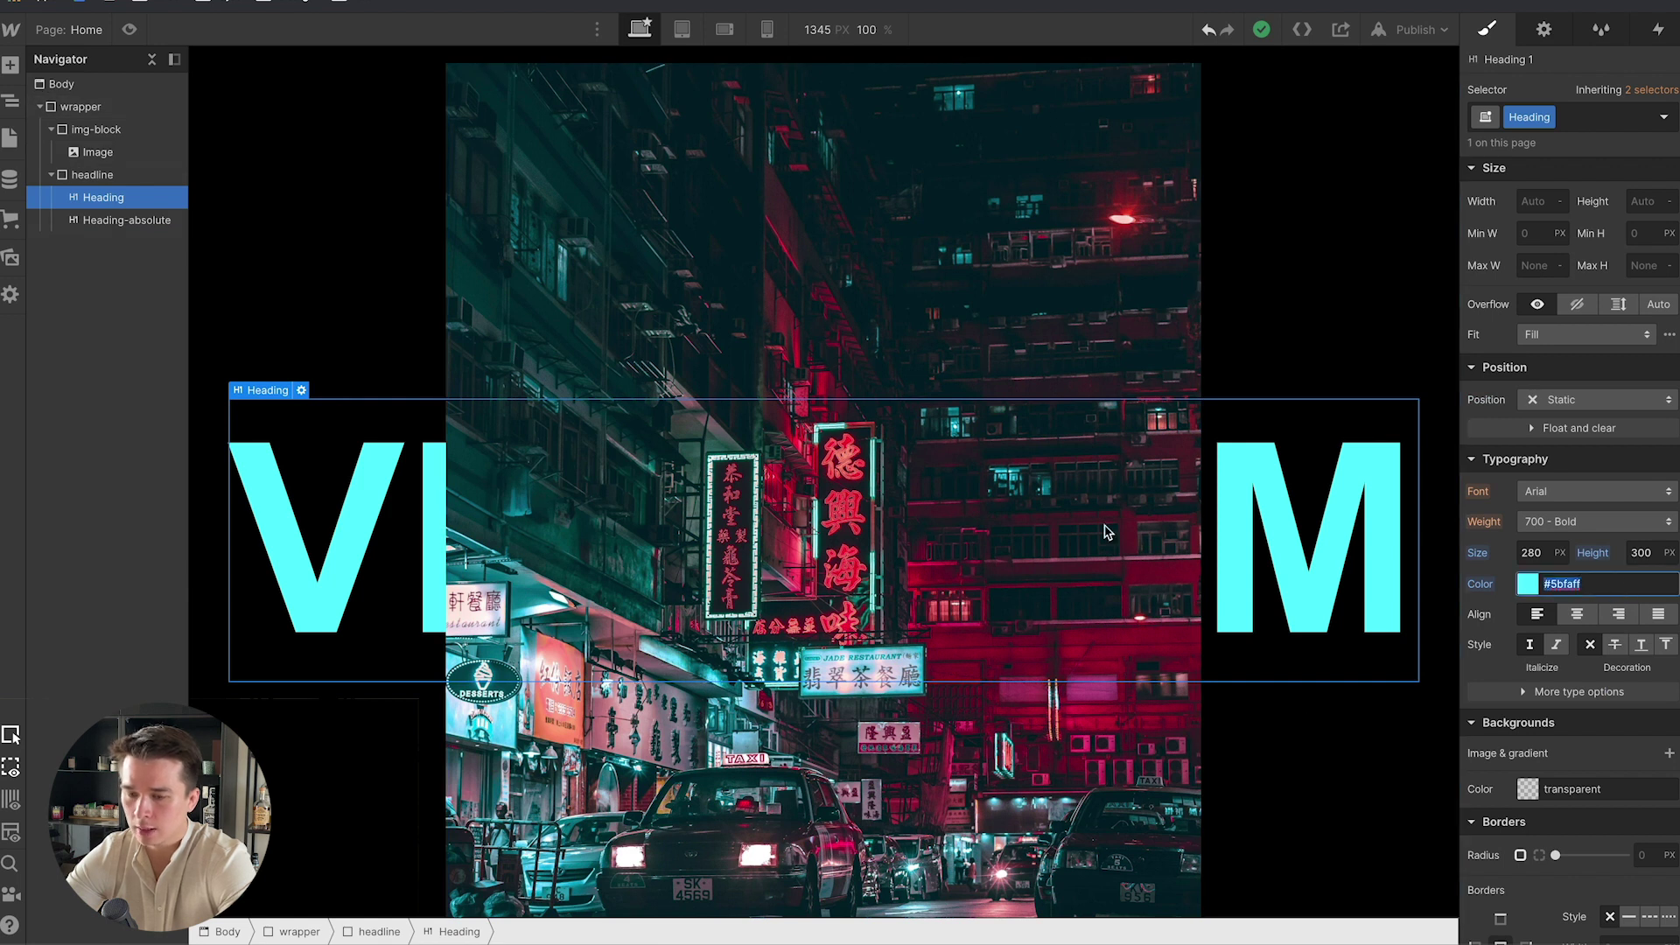
key(Escape)
key(p)
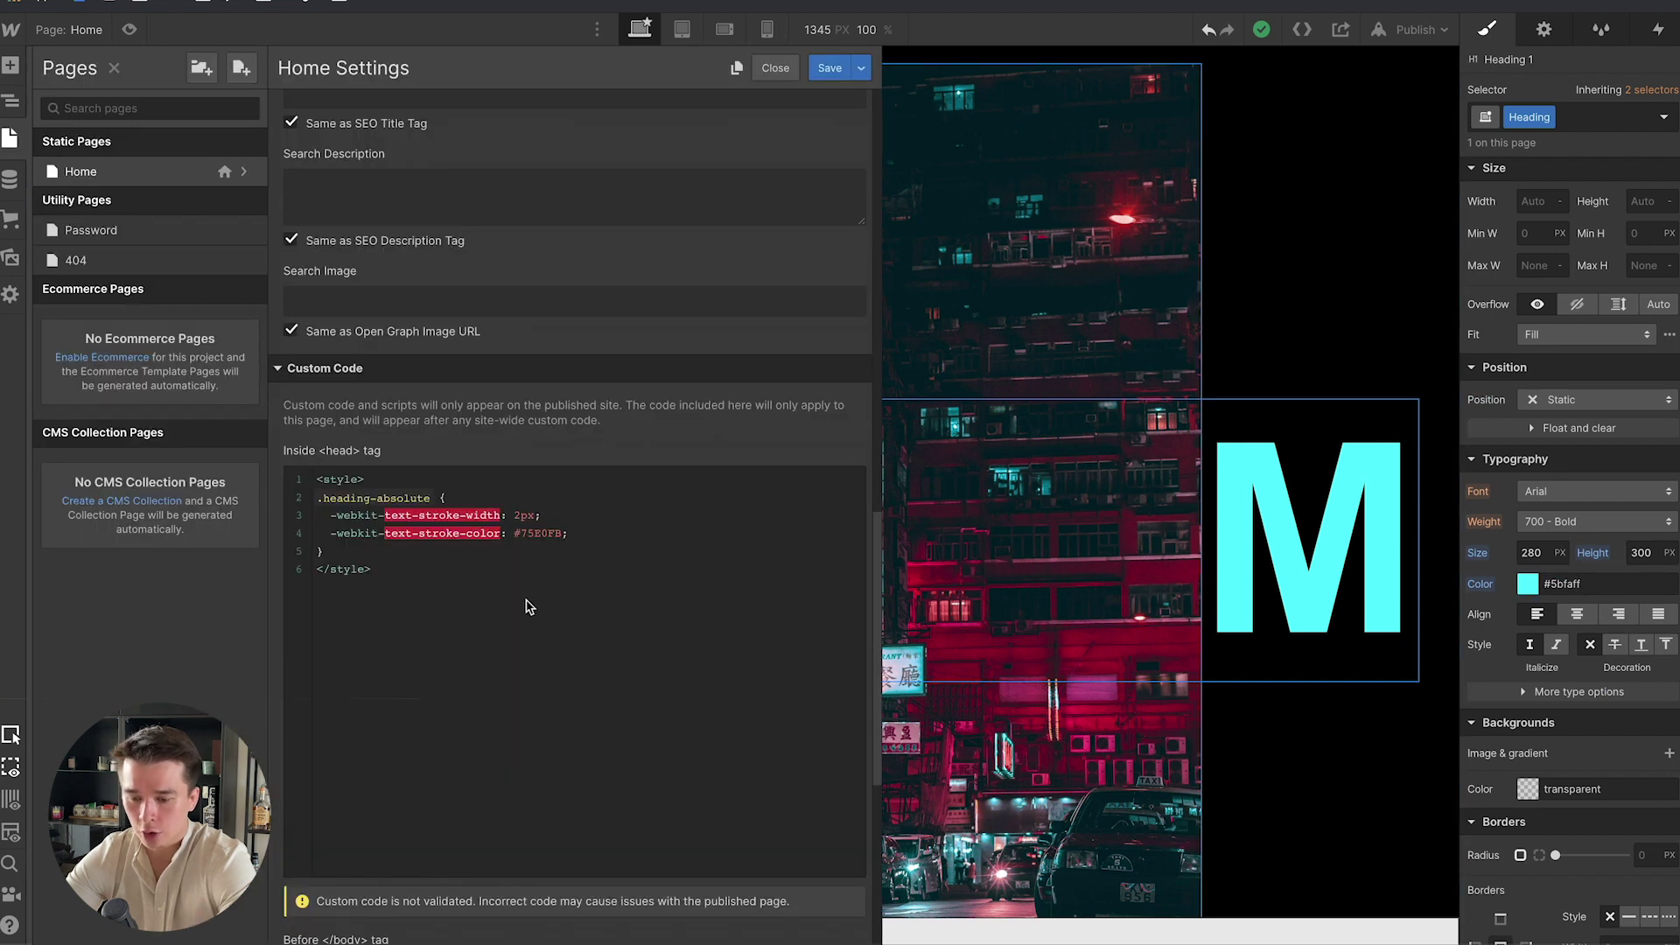
drag(514, 533, 560, 535)
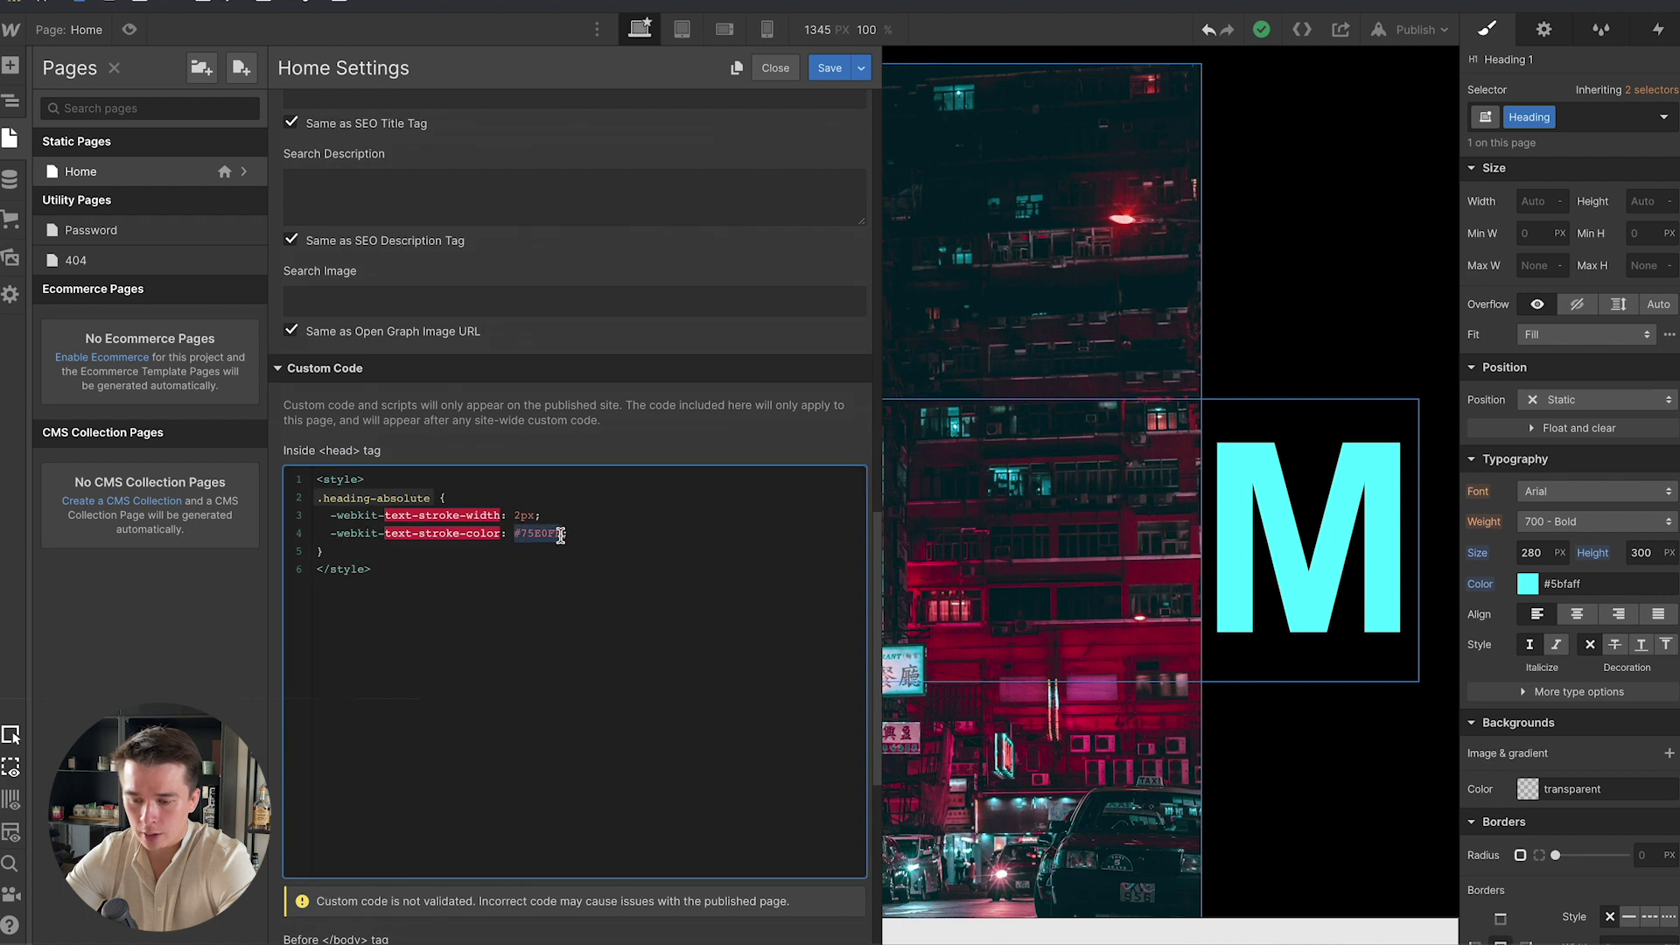
key(ctrl+v)
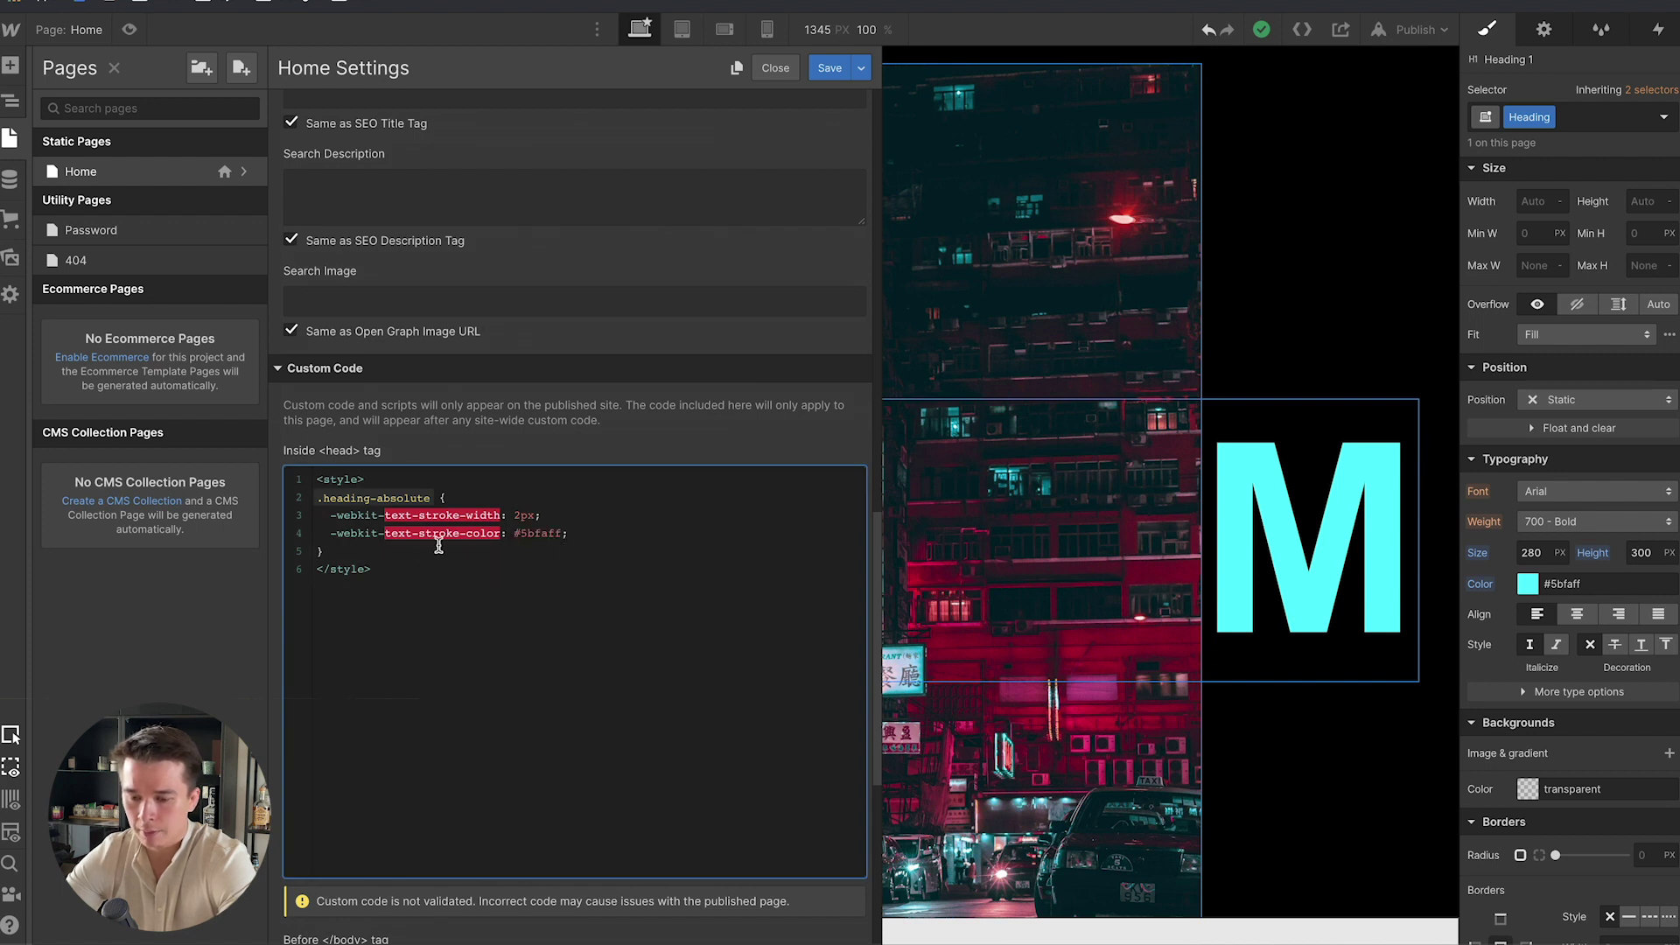
scroll(451, 549, up, 1)
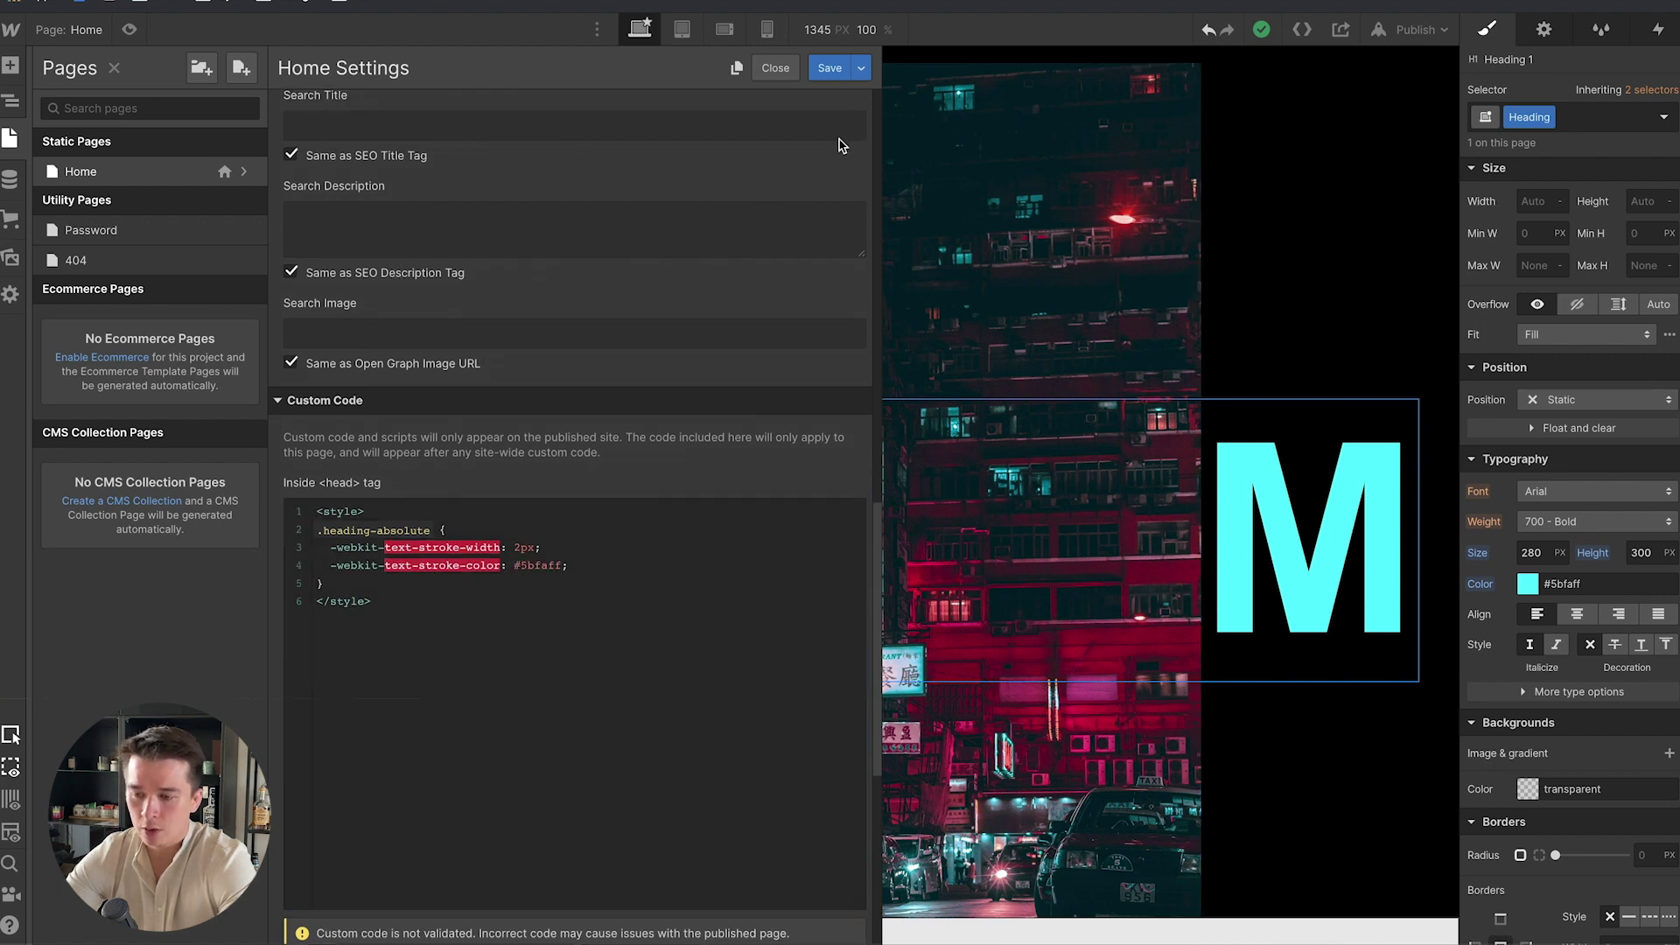
click(832, 68)
Publish to the webflow.io domain and check the outlined VIETNAM letters on the live page.
click(1413, 31)
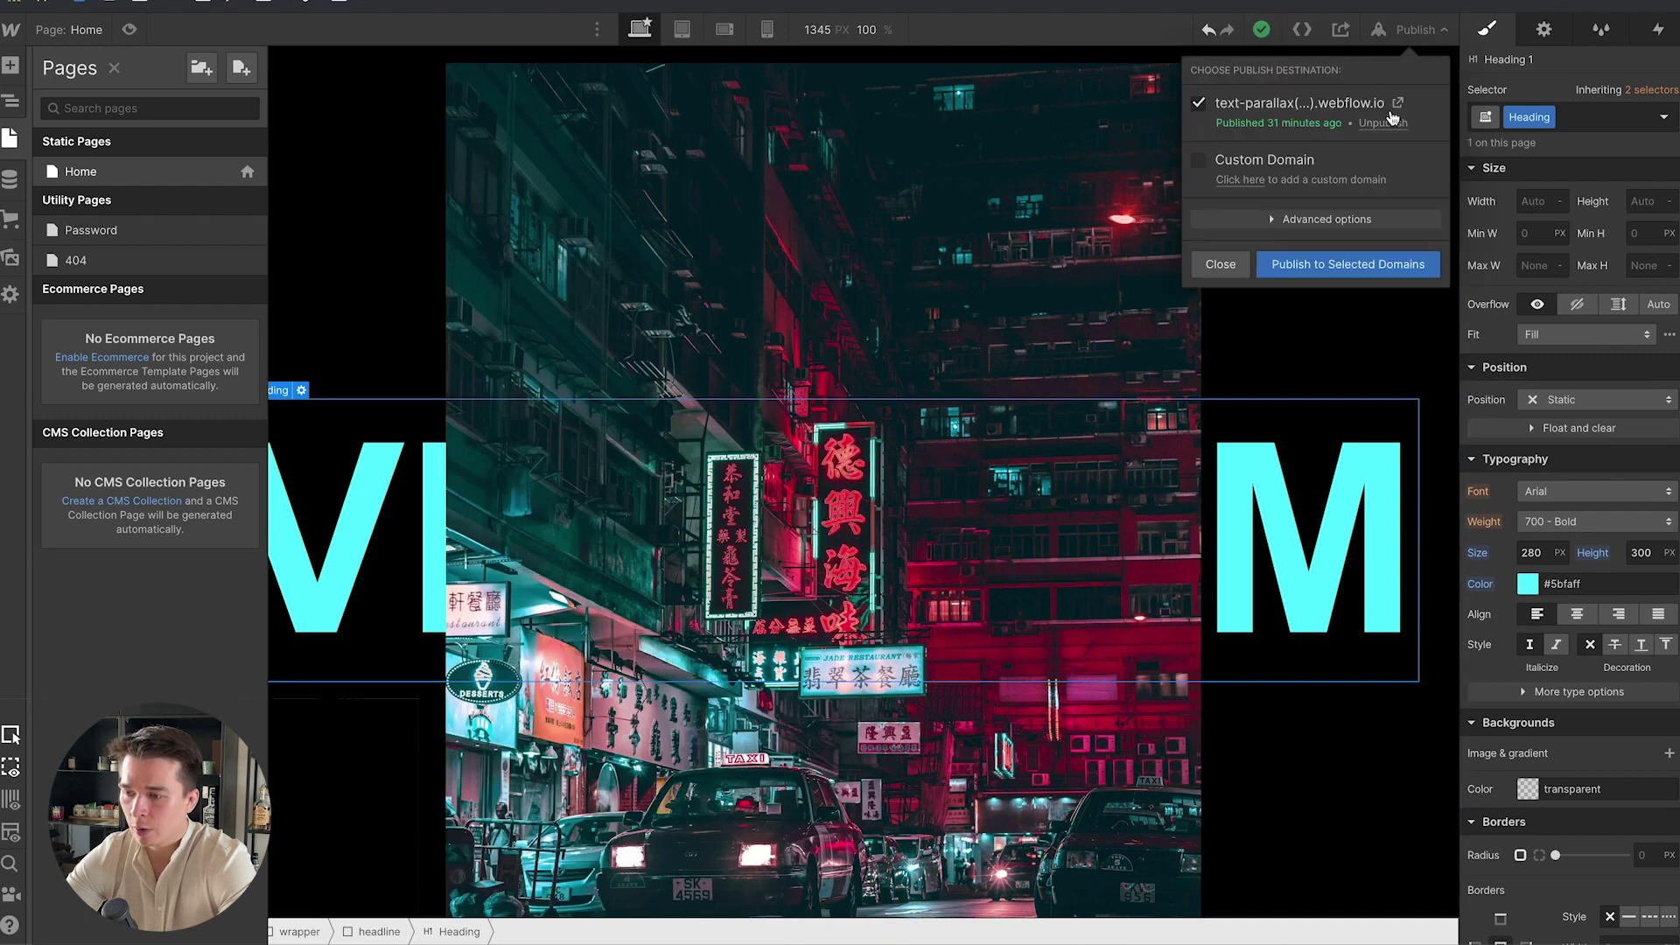
click(1324, 273)
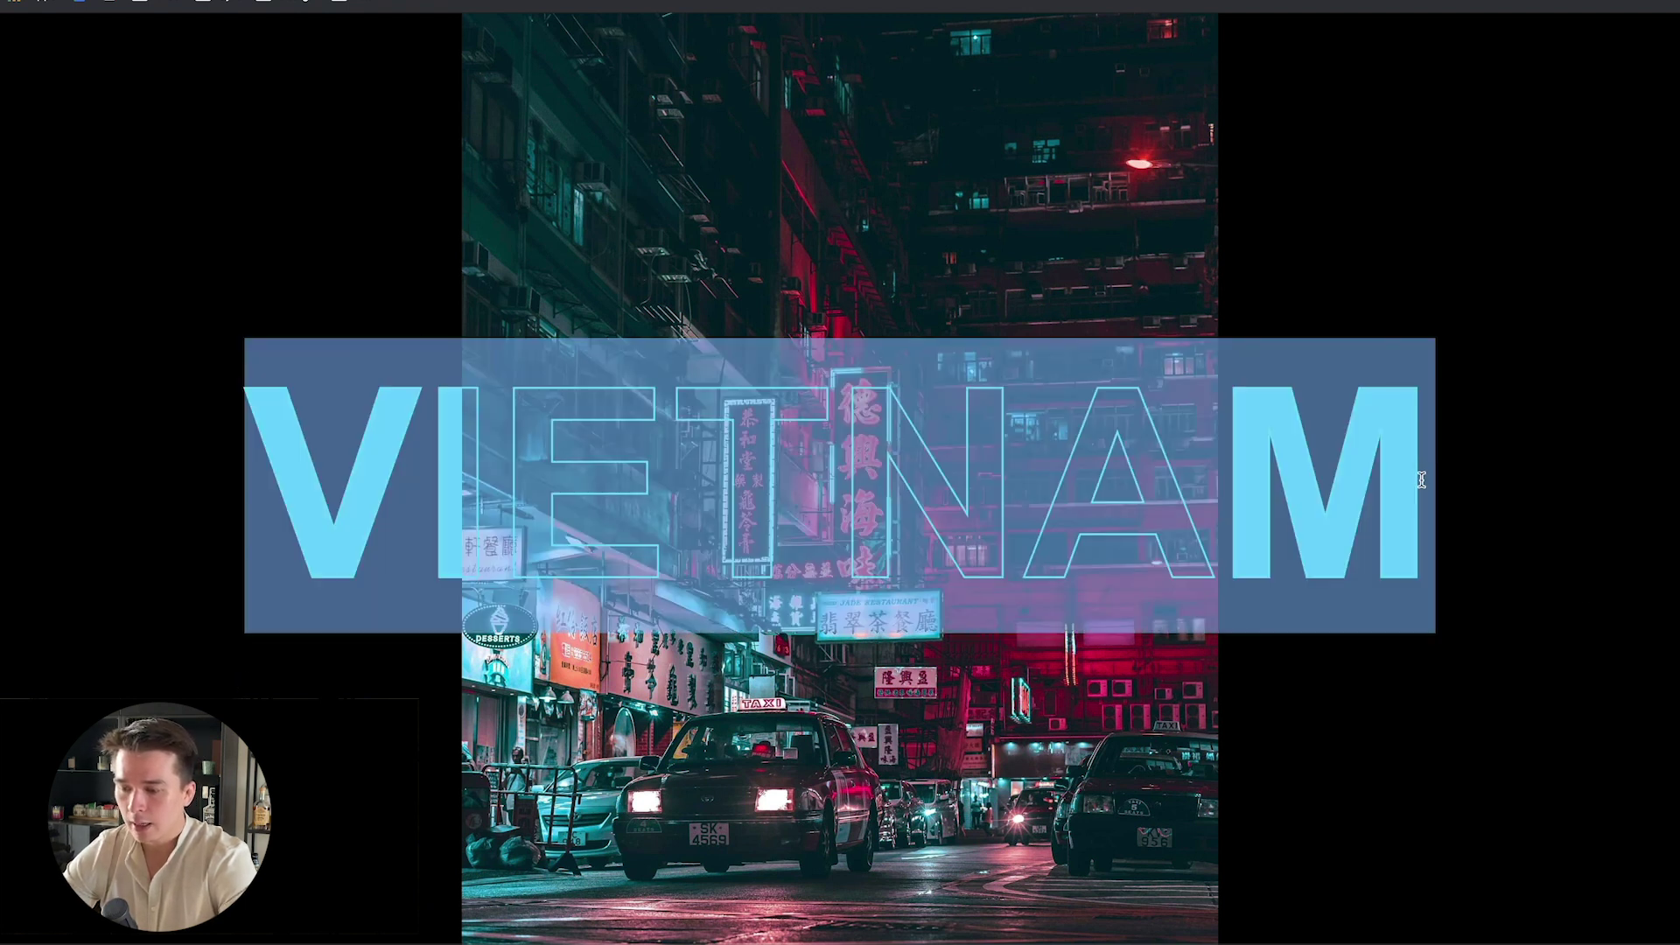
click(1452, 490)
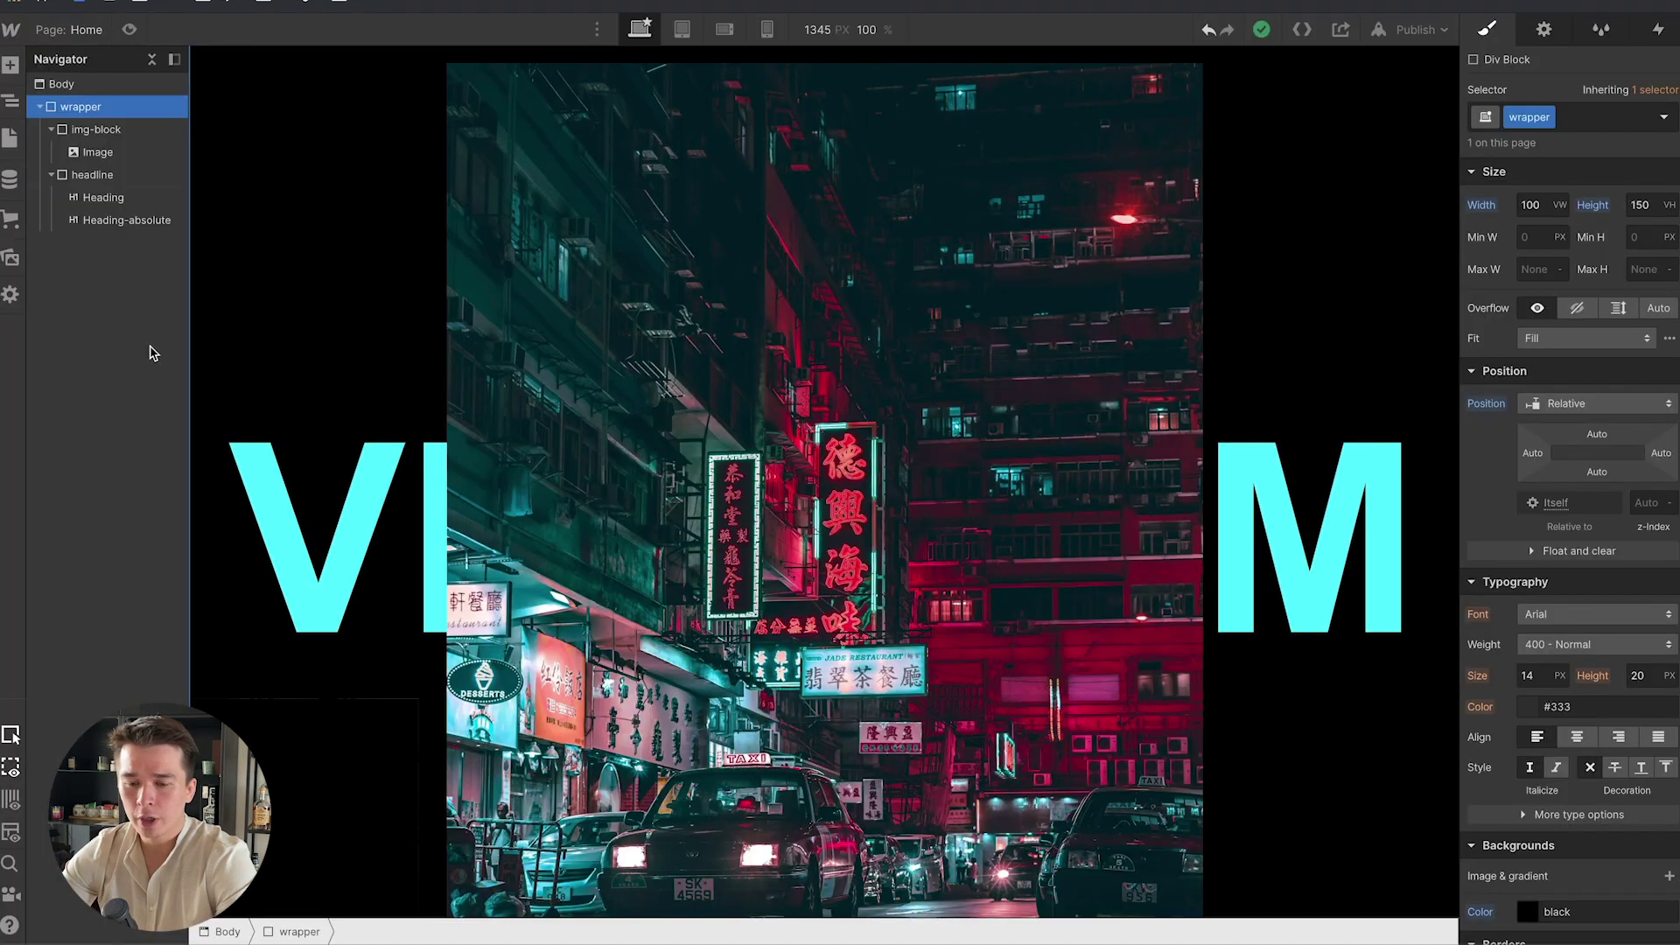
click(109, 197)
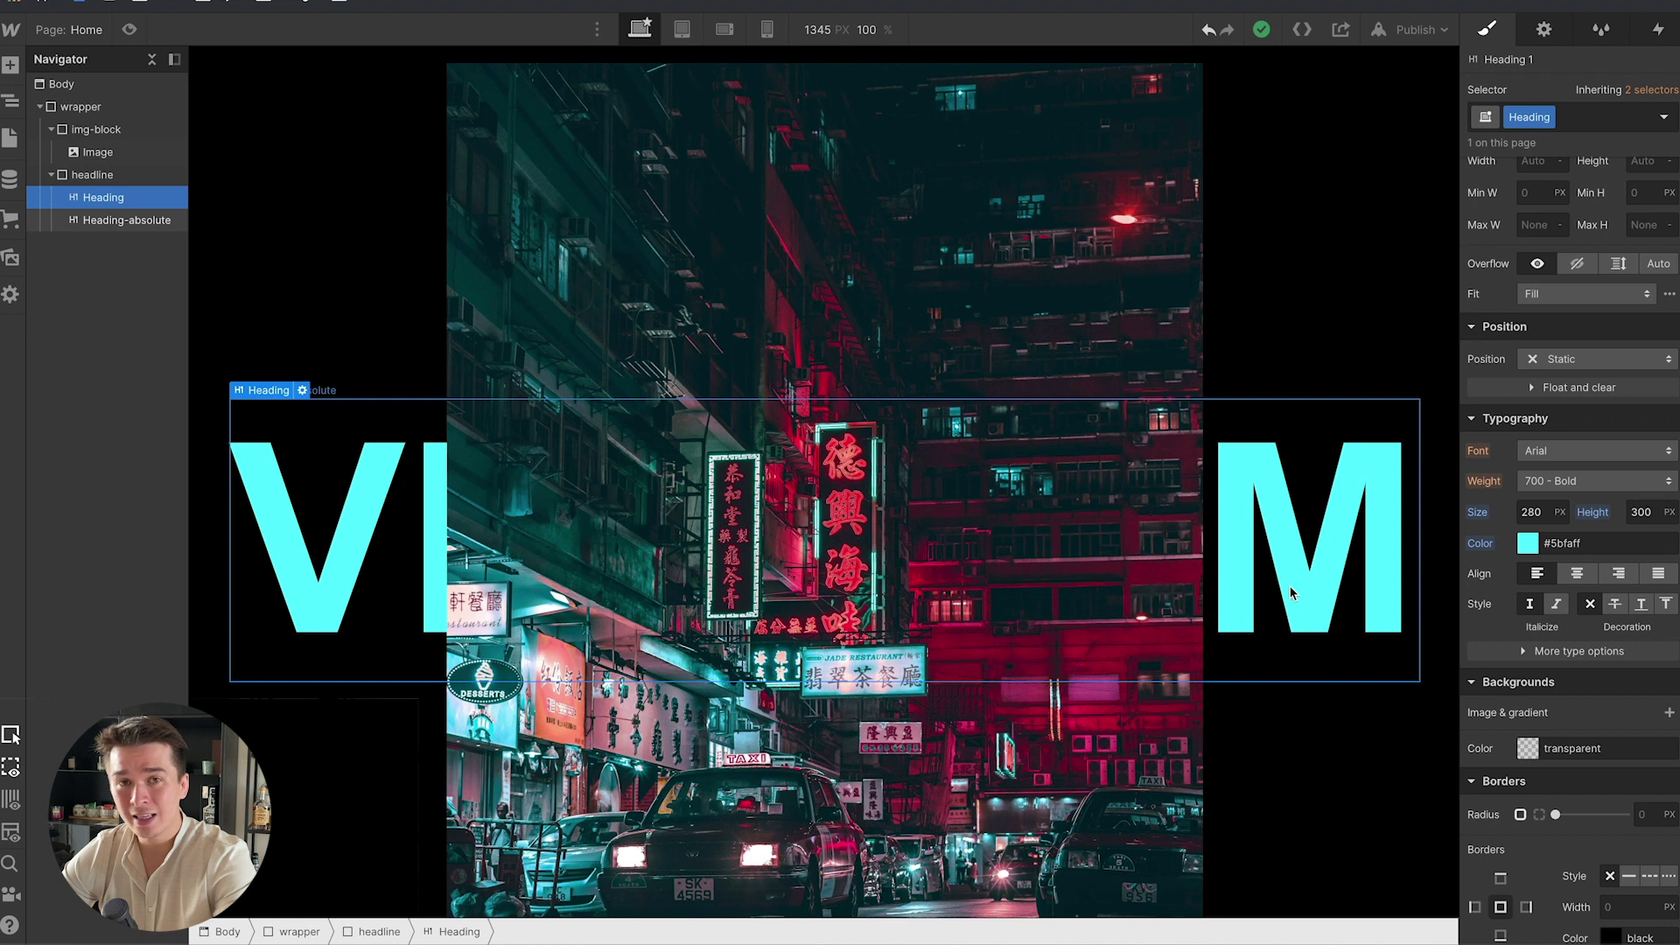
Select the wrapper and Heading in the Navigator, then bring up the pages list.
key(Escape)
key(Escape)
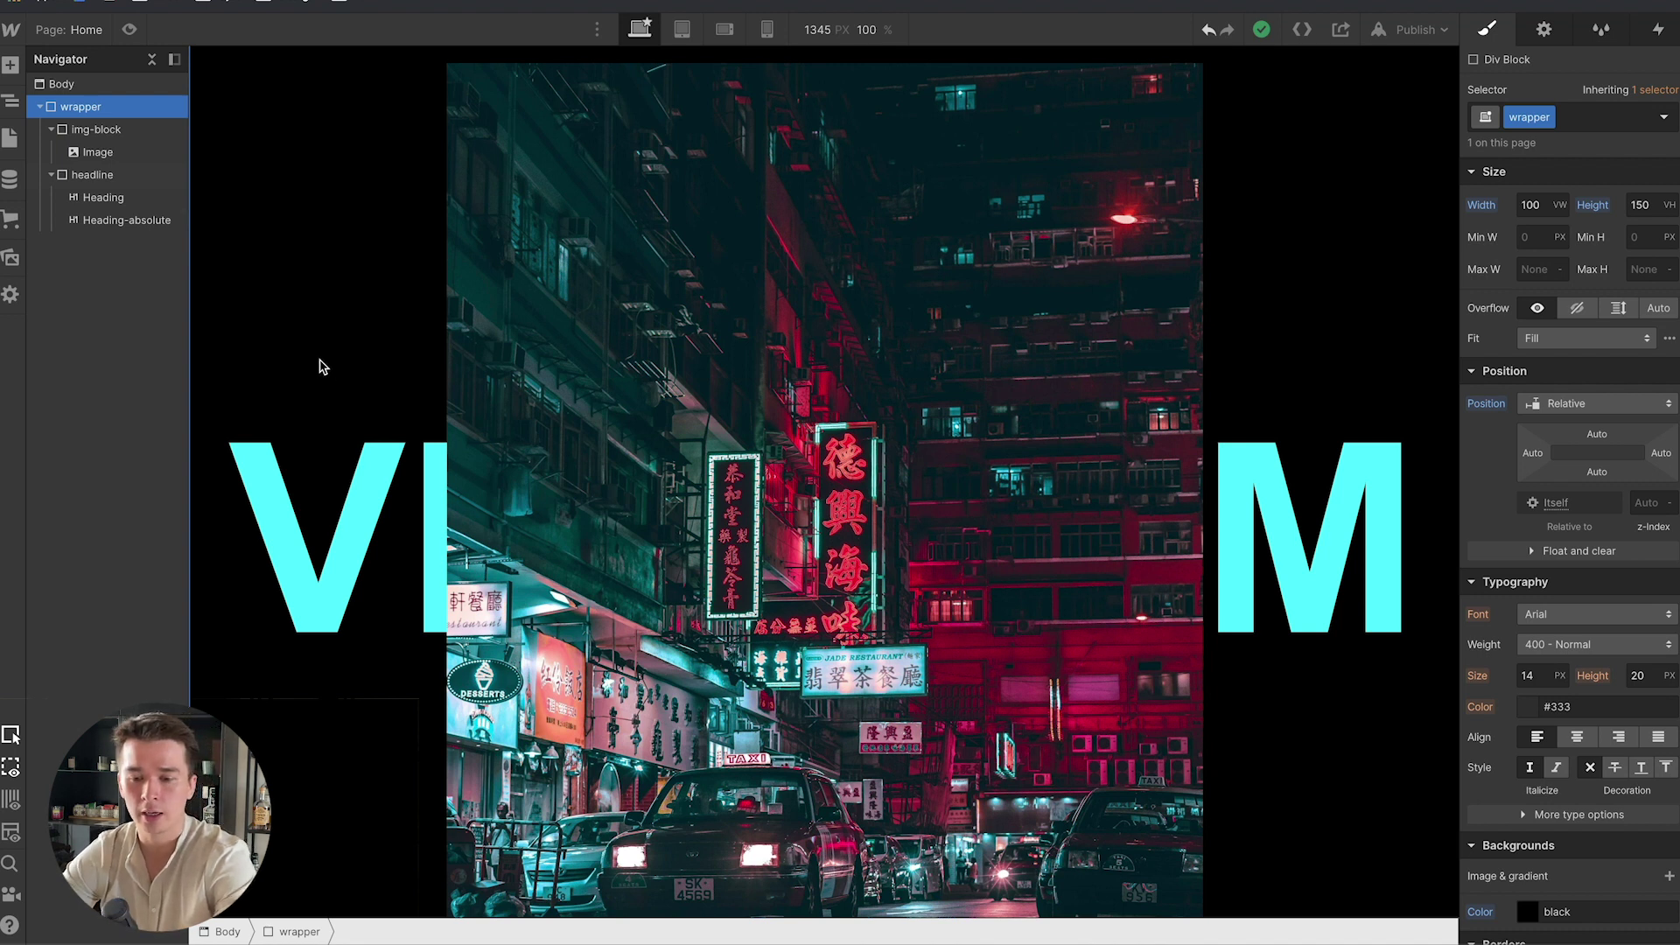
click(307, 420)
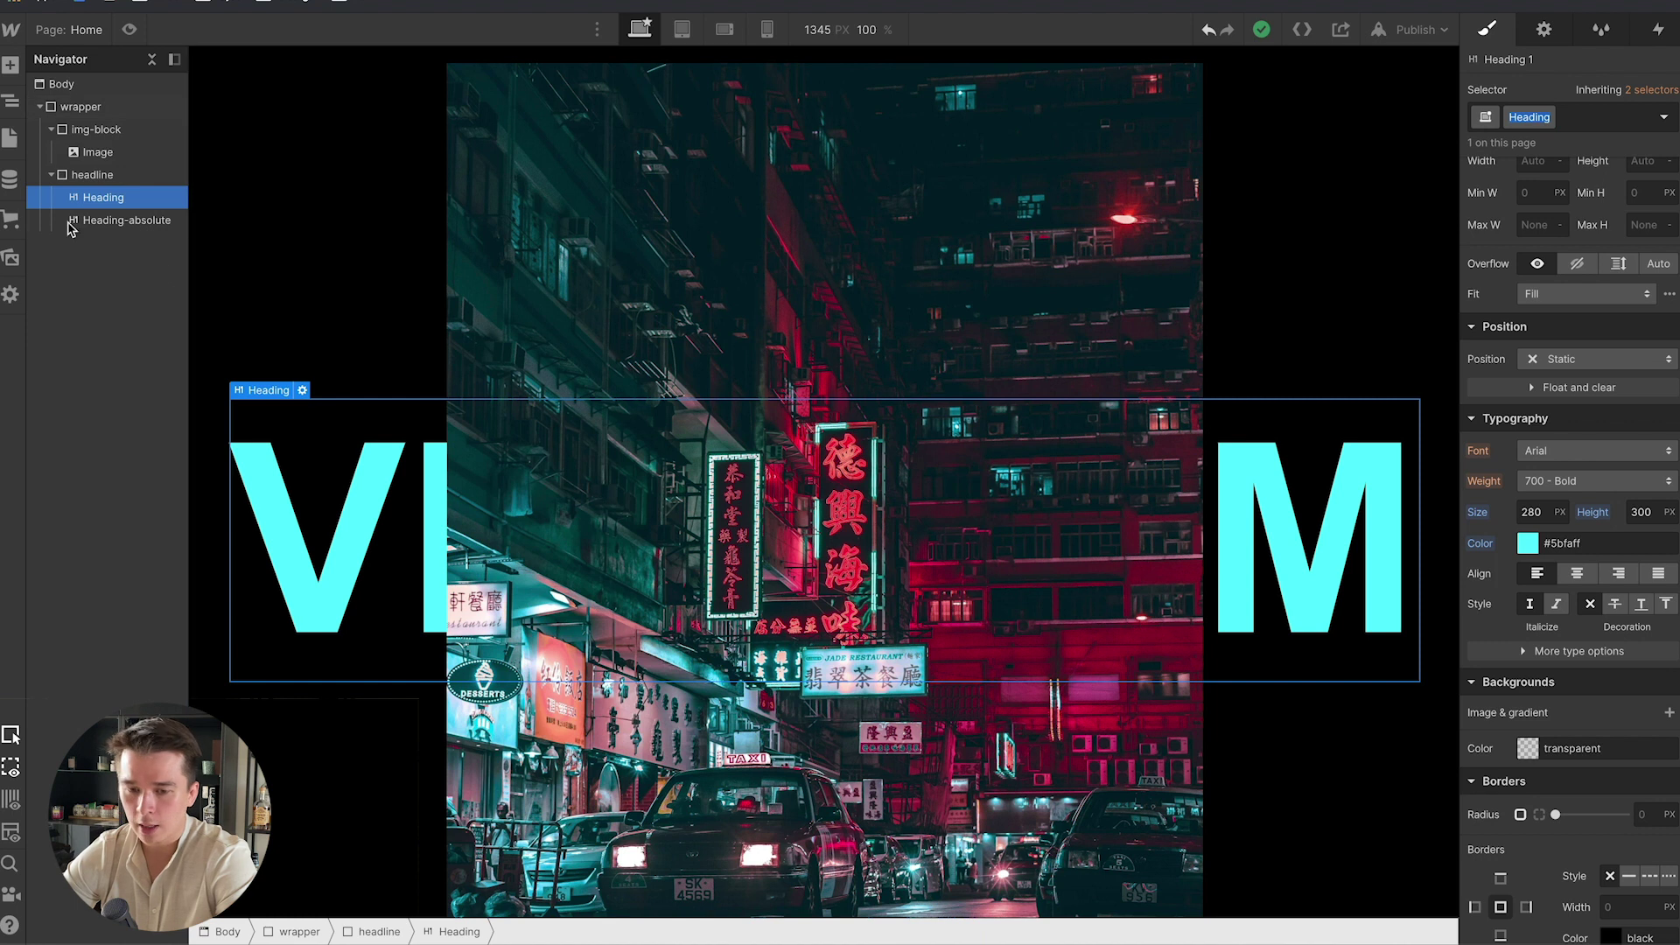
click(11, 137)
Extend the stroke selector to '.heading-absolute, .heading' and save the Home settings.
click(249, 173)
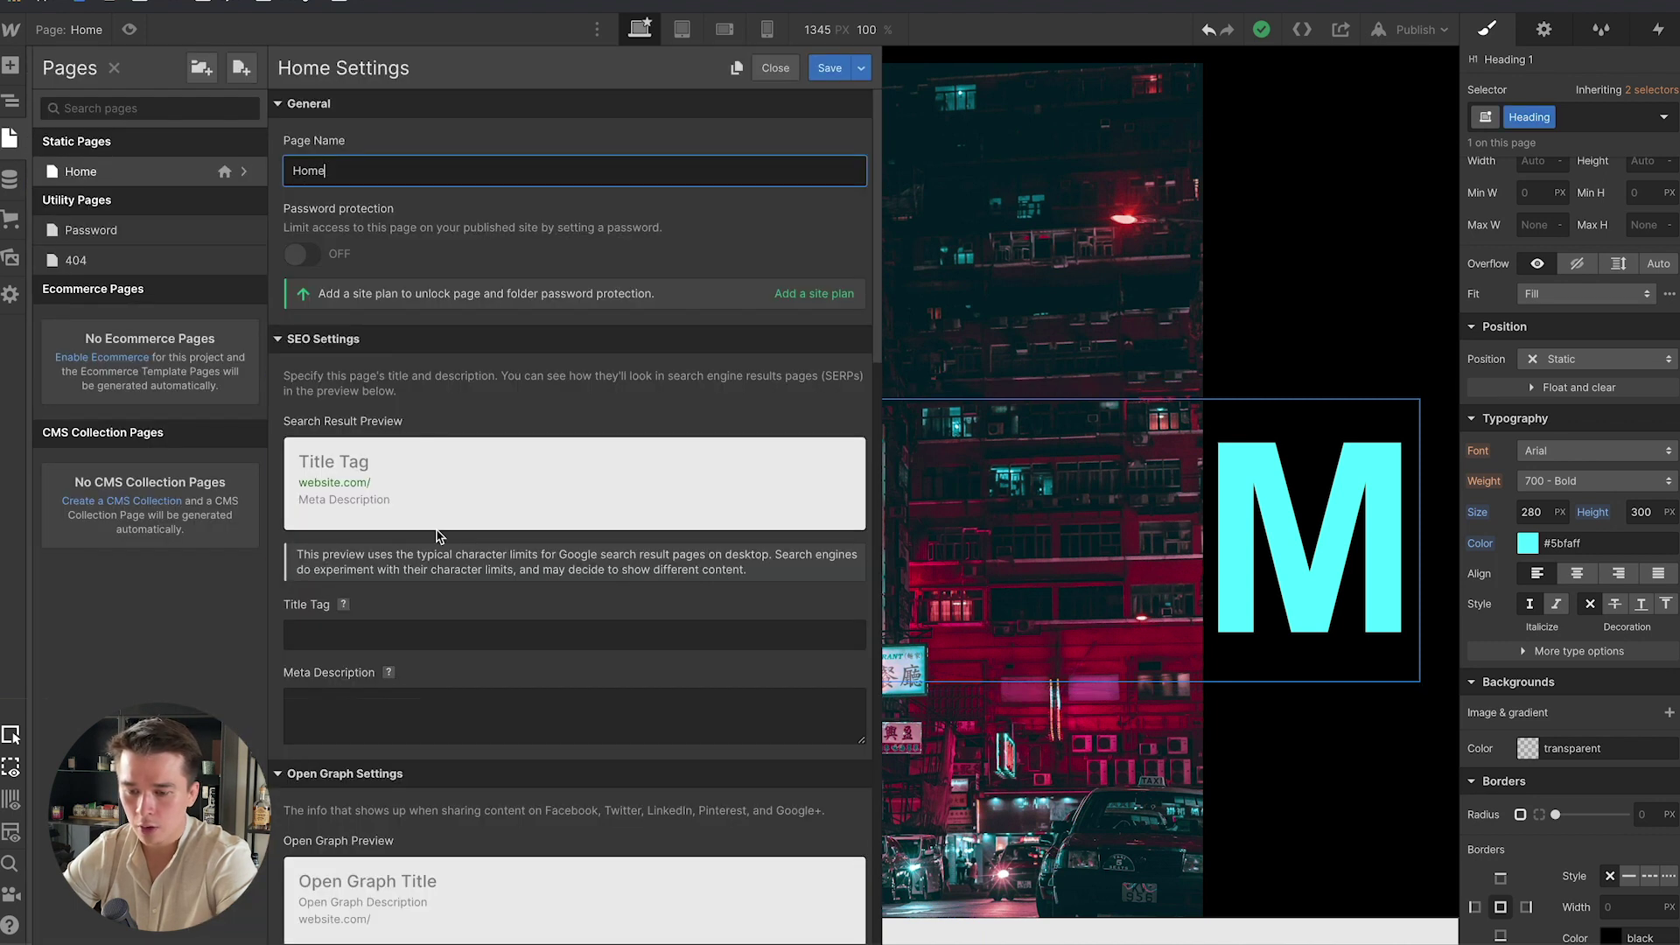
scroll(435, 531, down, 15)
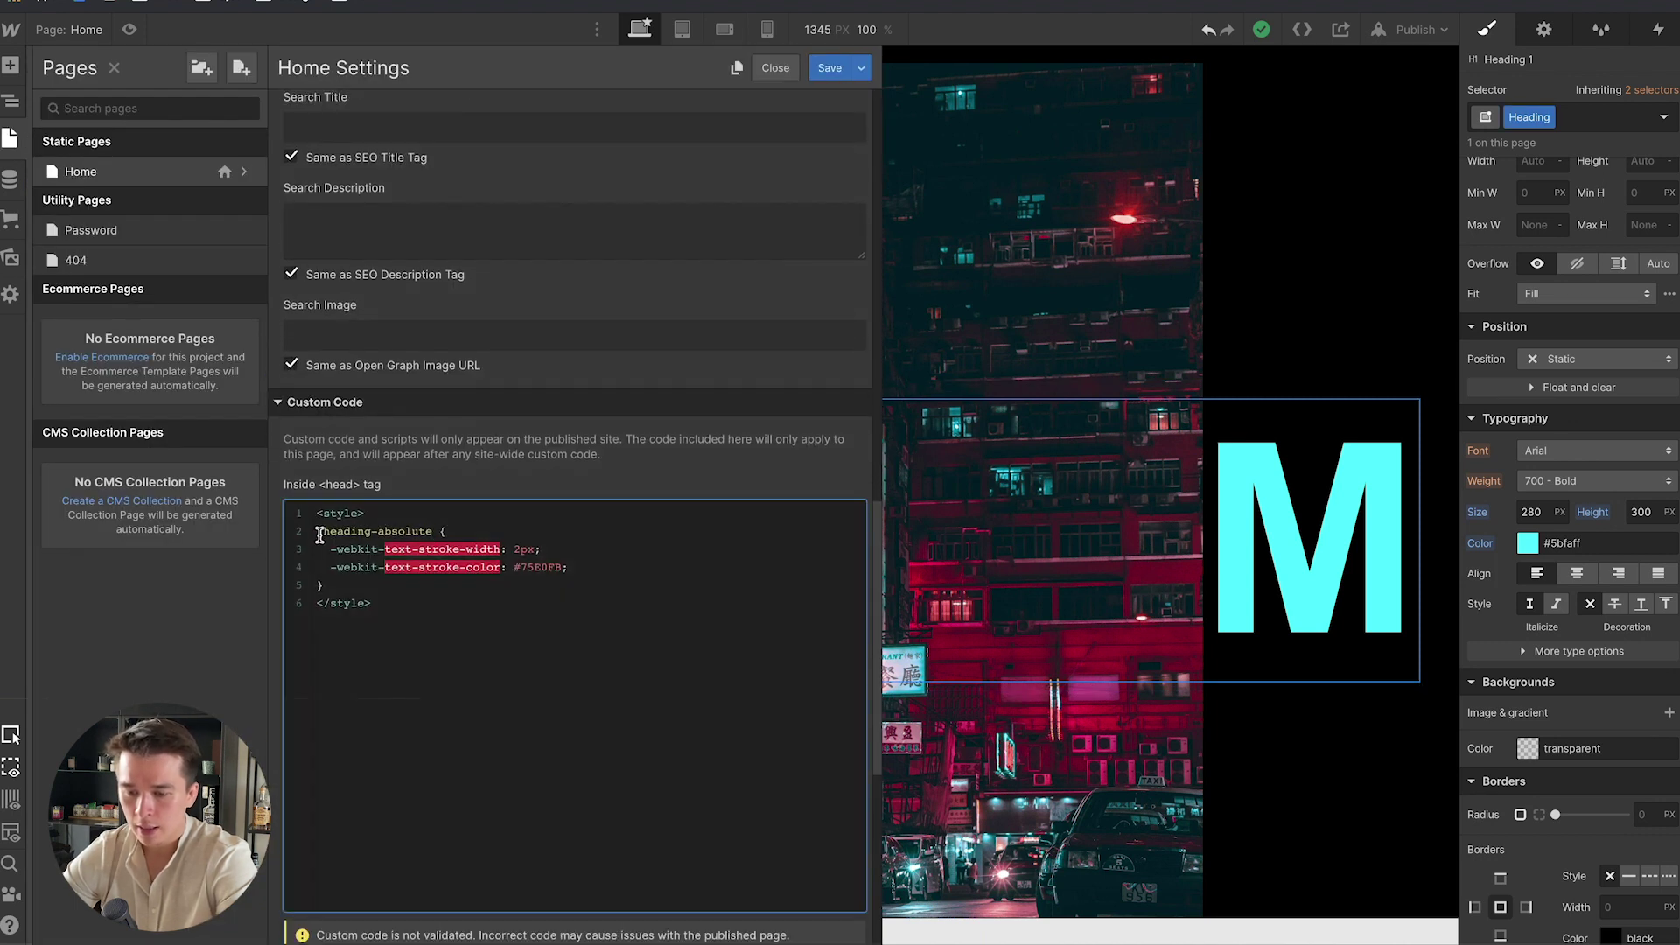
text(,)
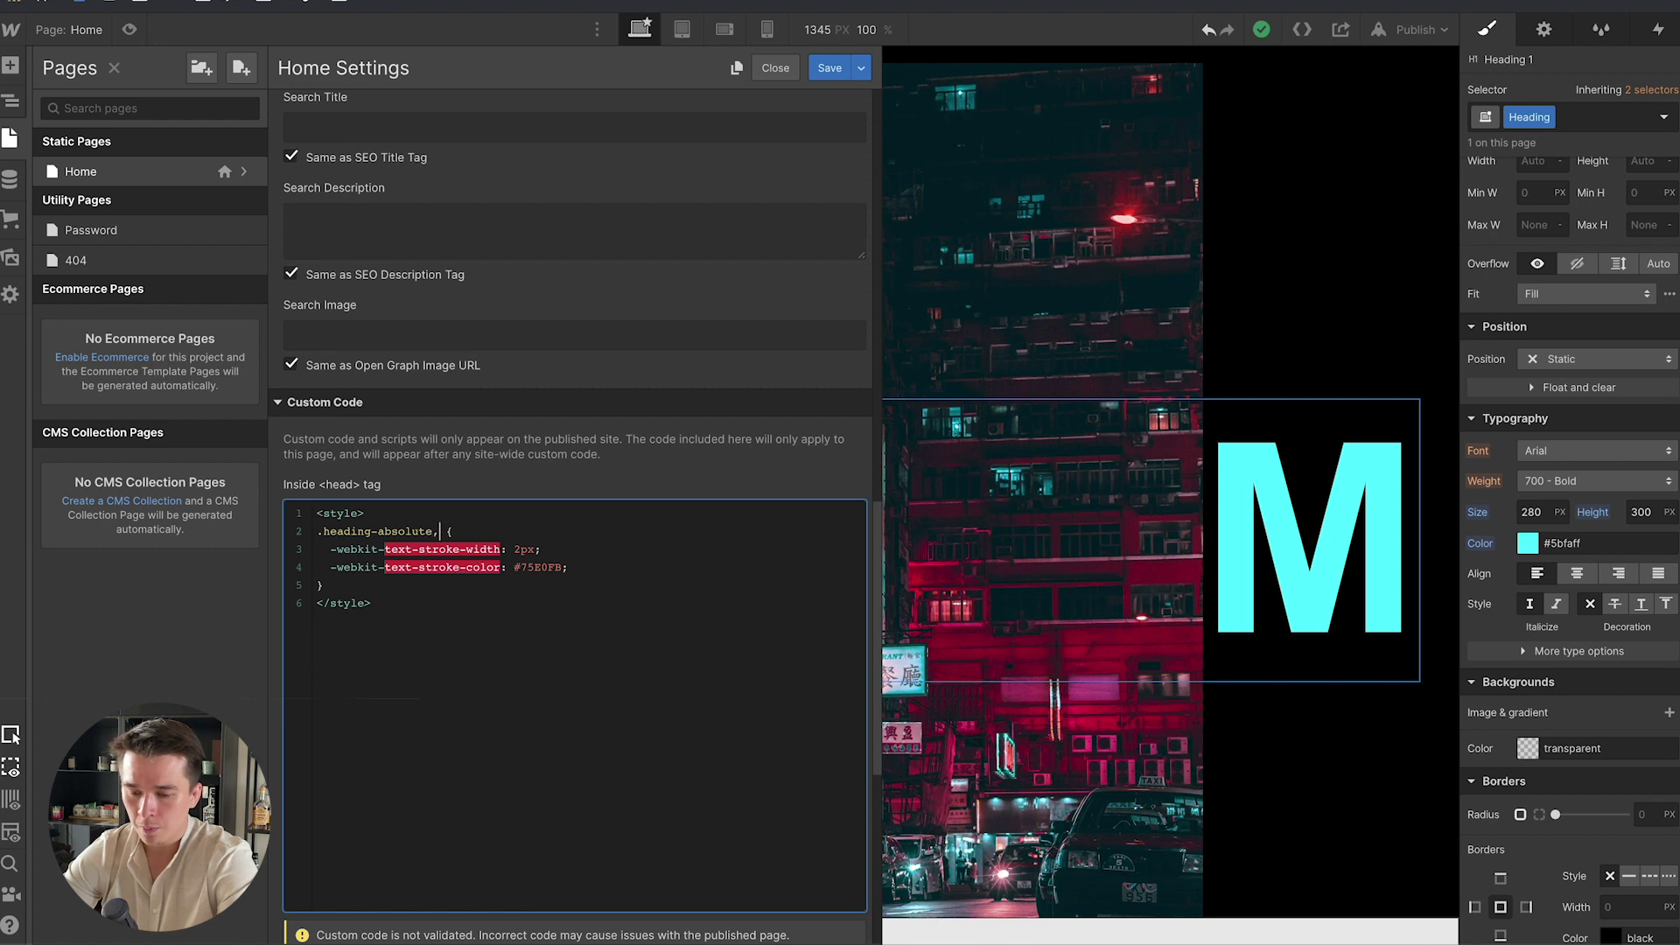
text( . )
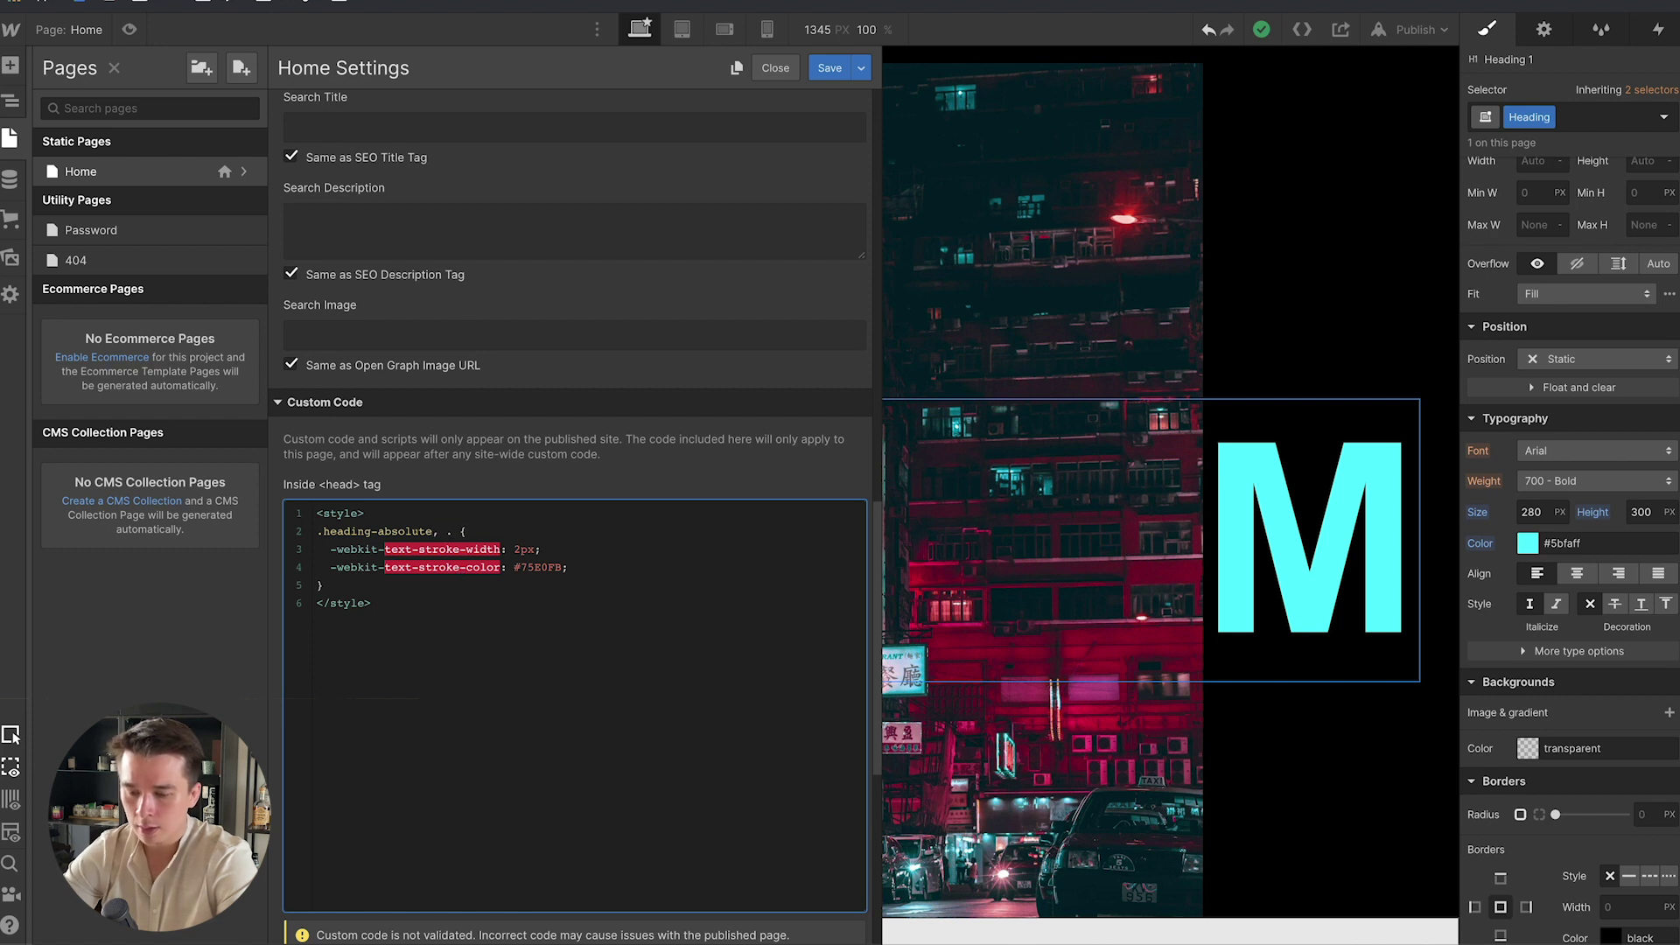
text(Heading)
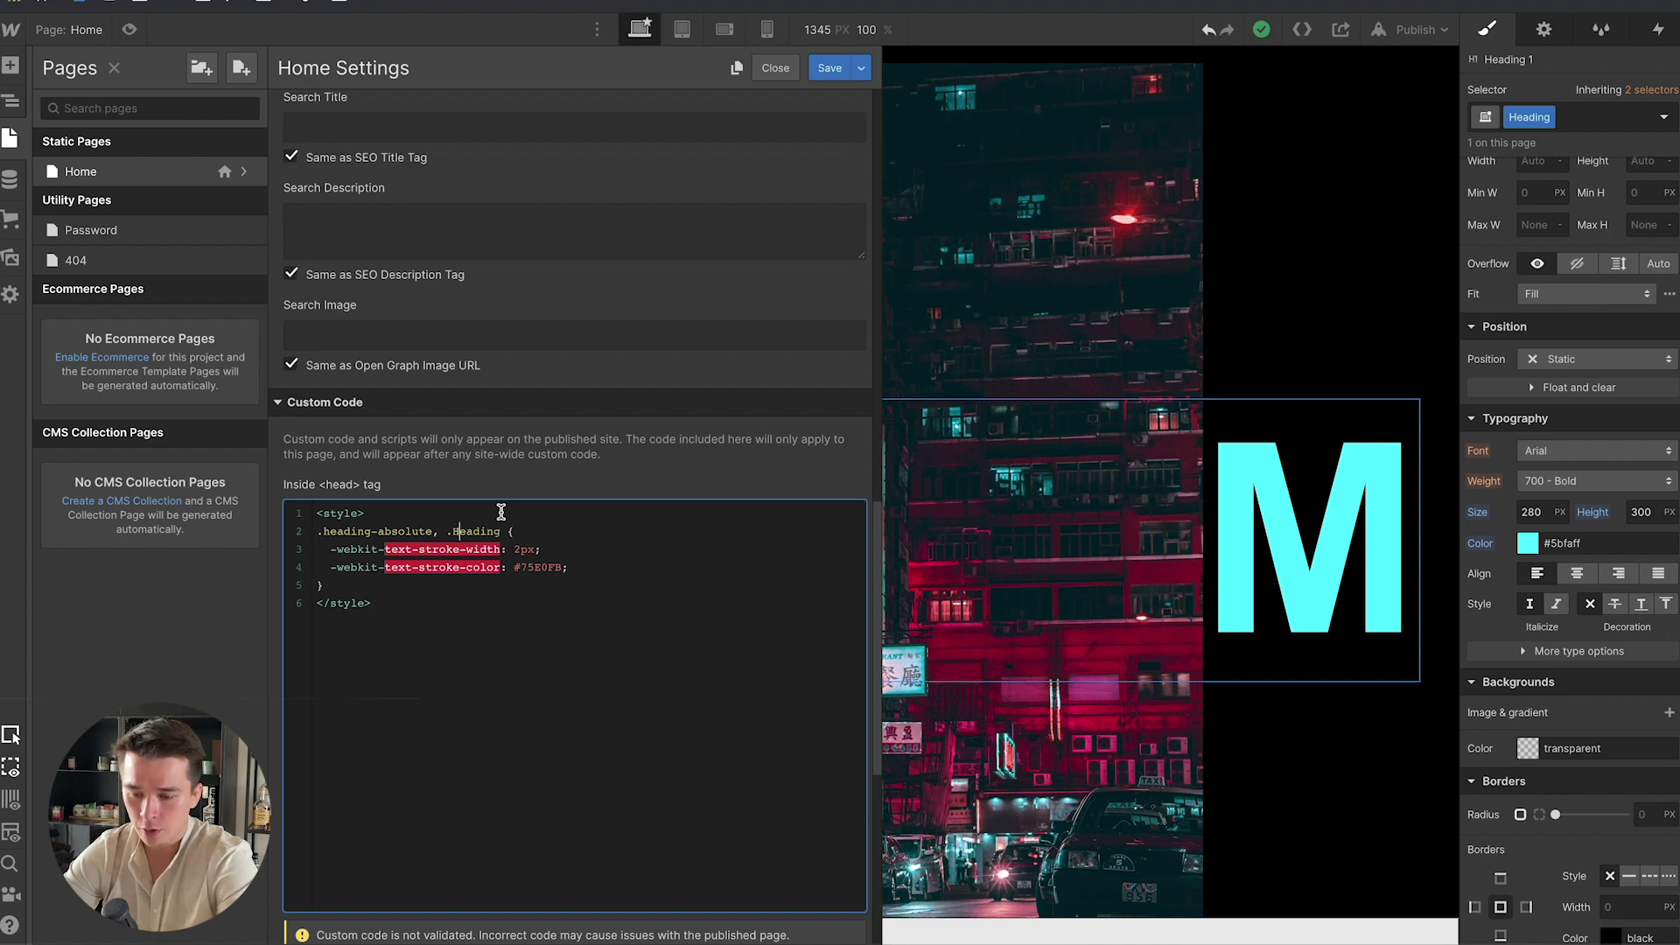
key(BackSpace)
text(h)
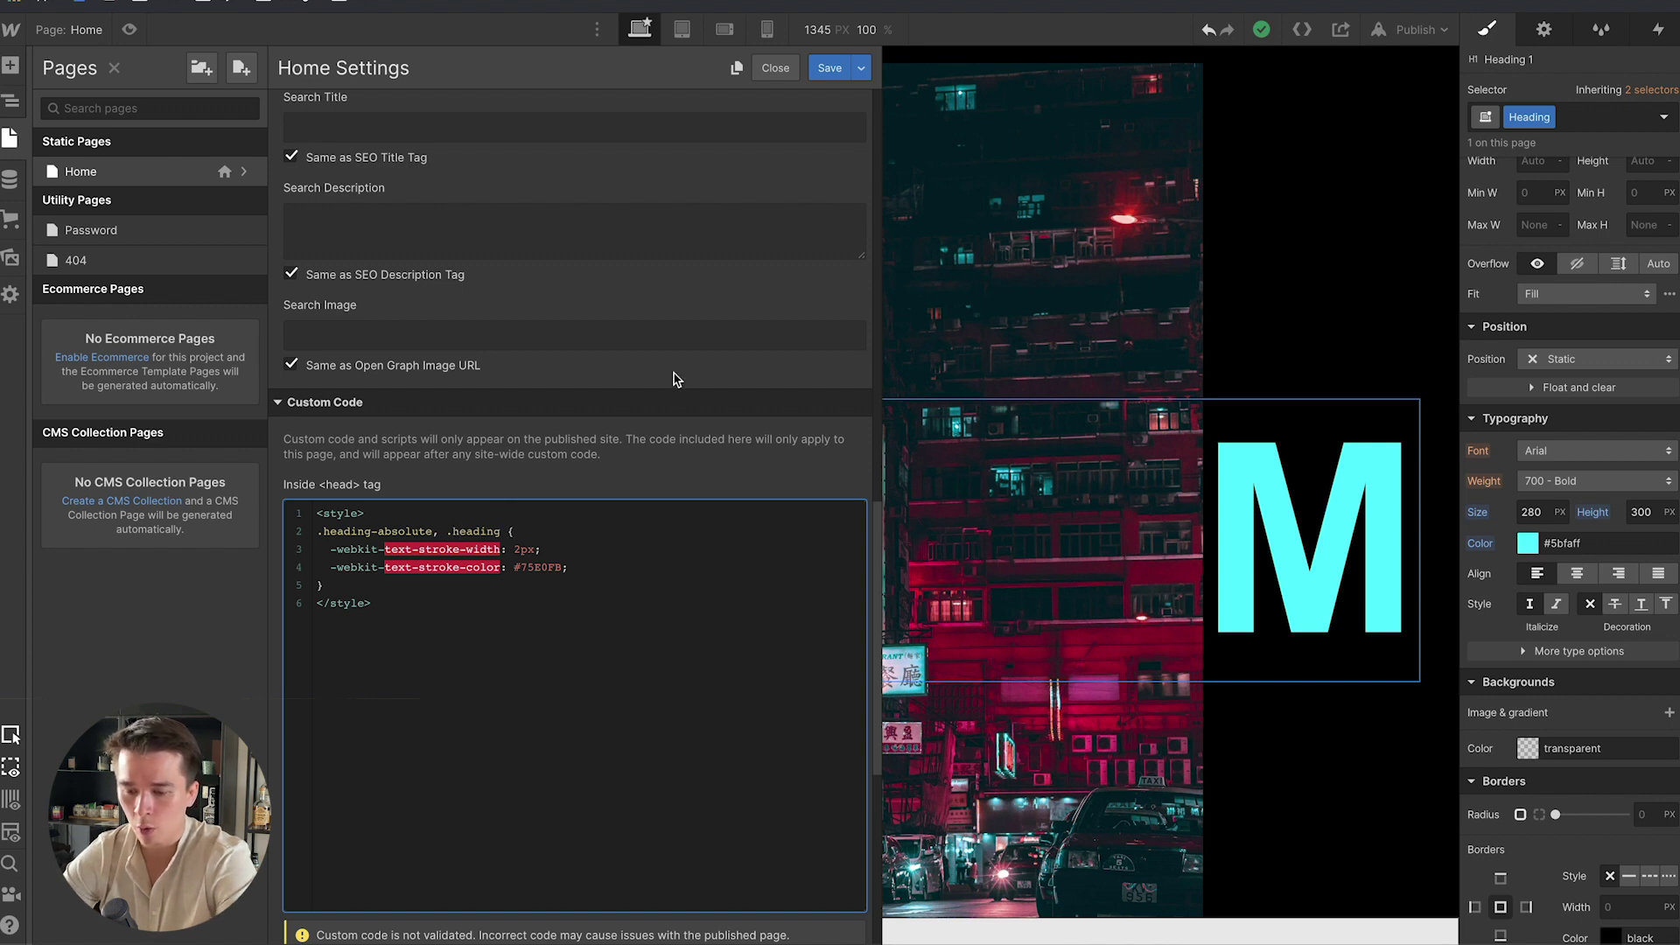
click(831, 70)
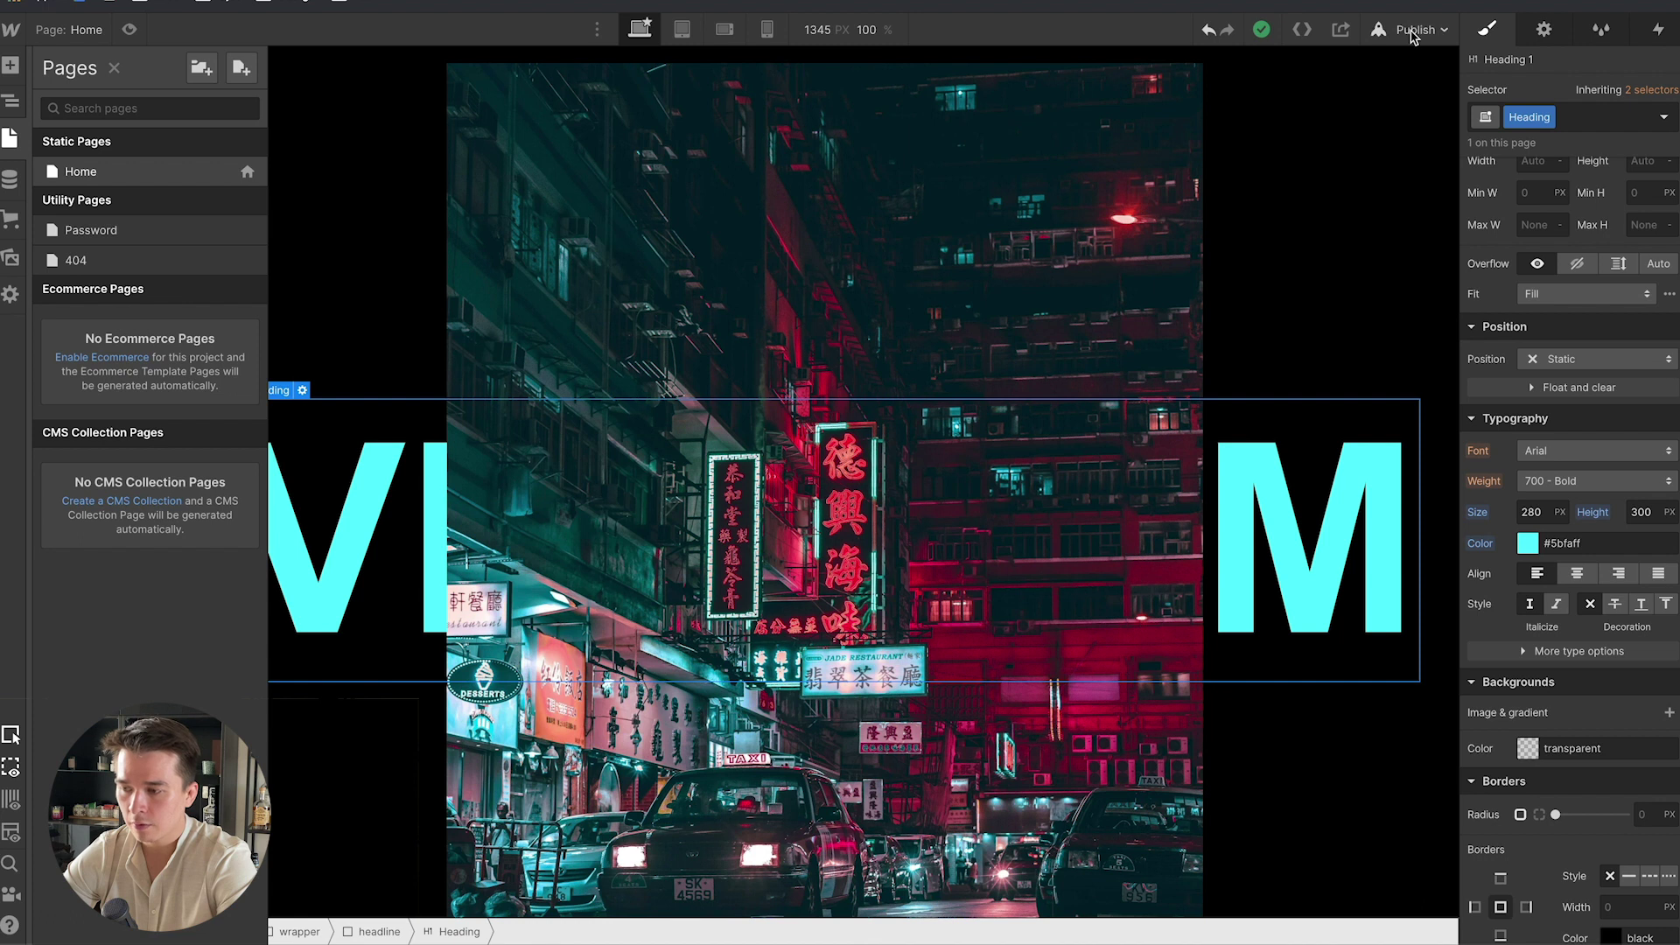
Publish the site to its domain and view the live page.
click(1411, 30)
click(1350, 264)
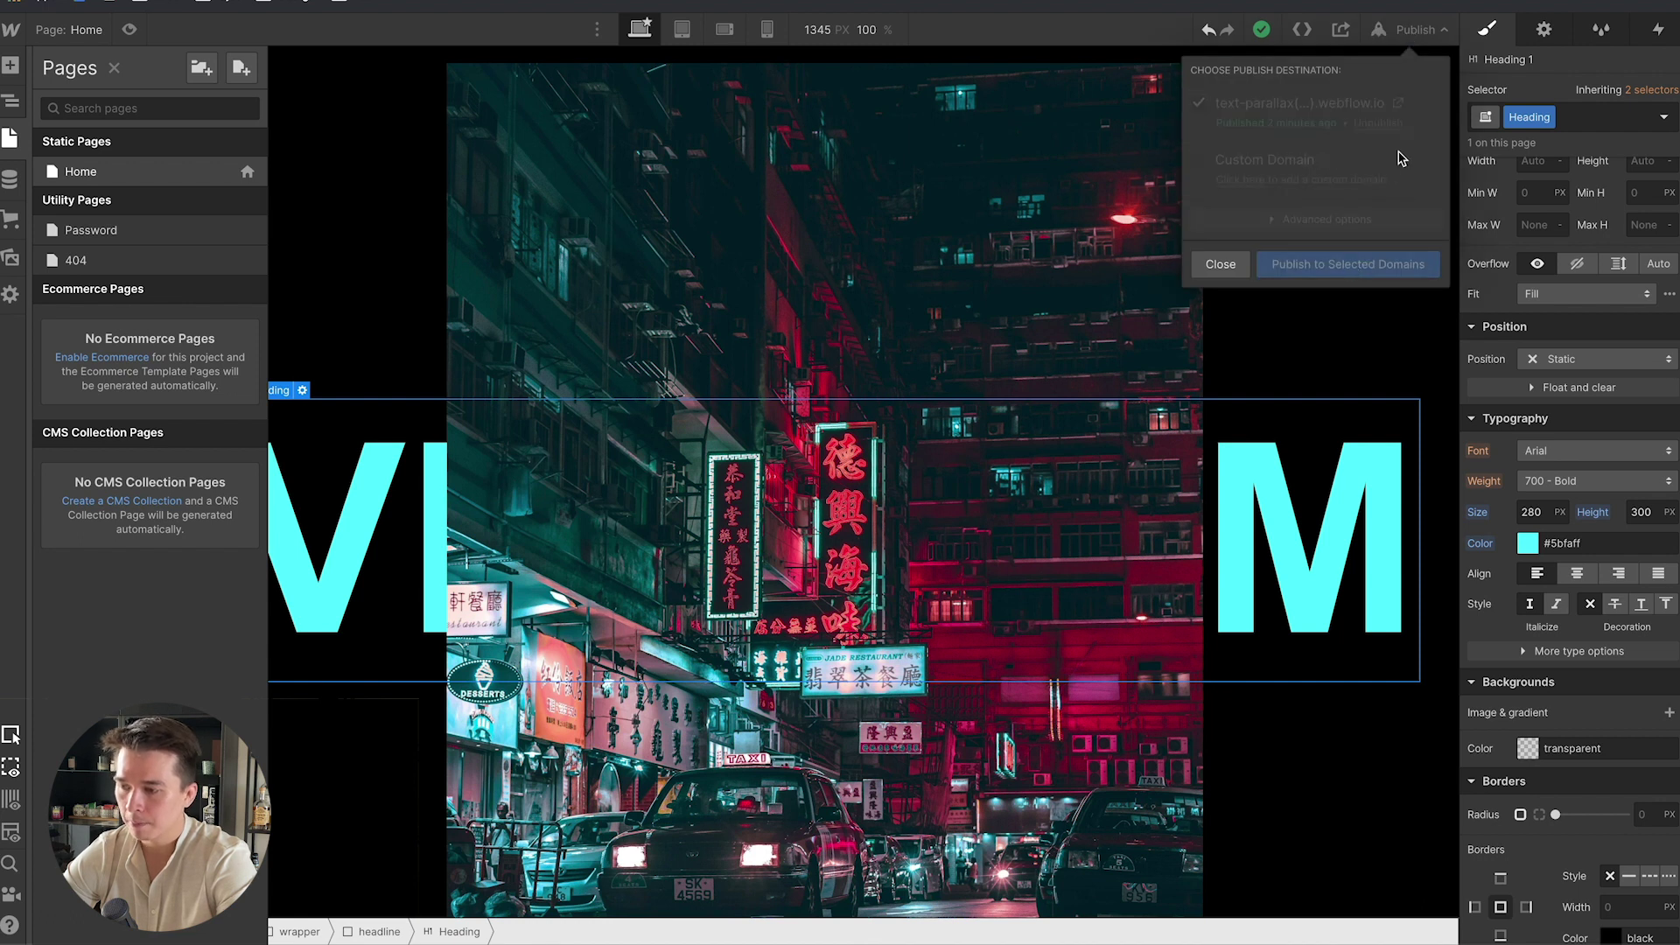
click(1398, 104)
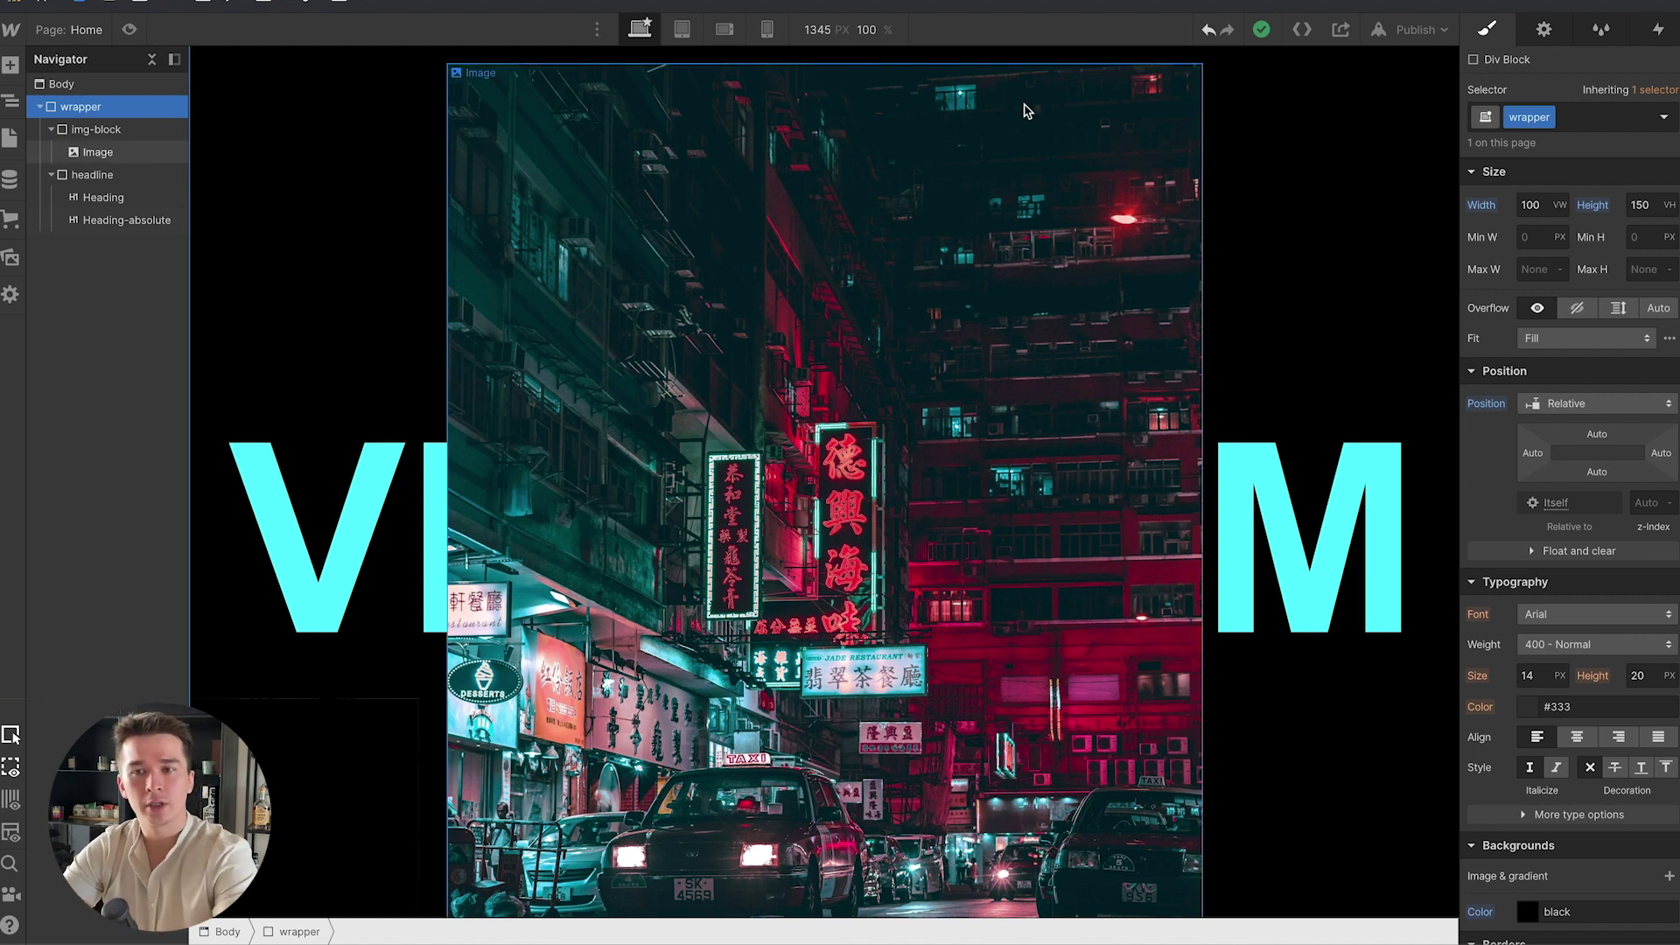
Add a Div Block with class wrapper-smal sized 100vw wide by 50vh tall.
click(367, 347)
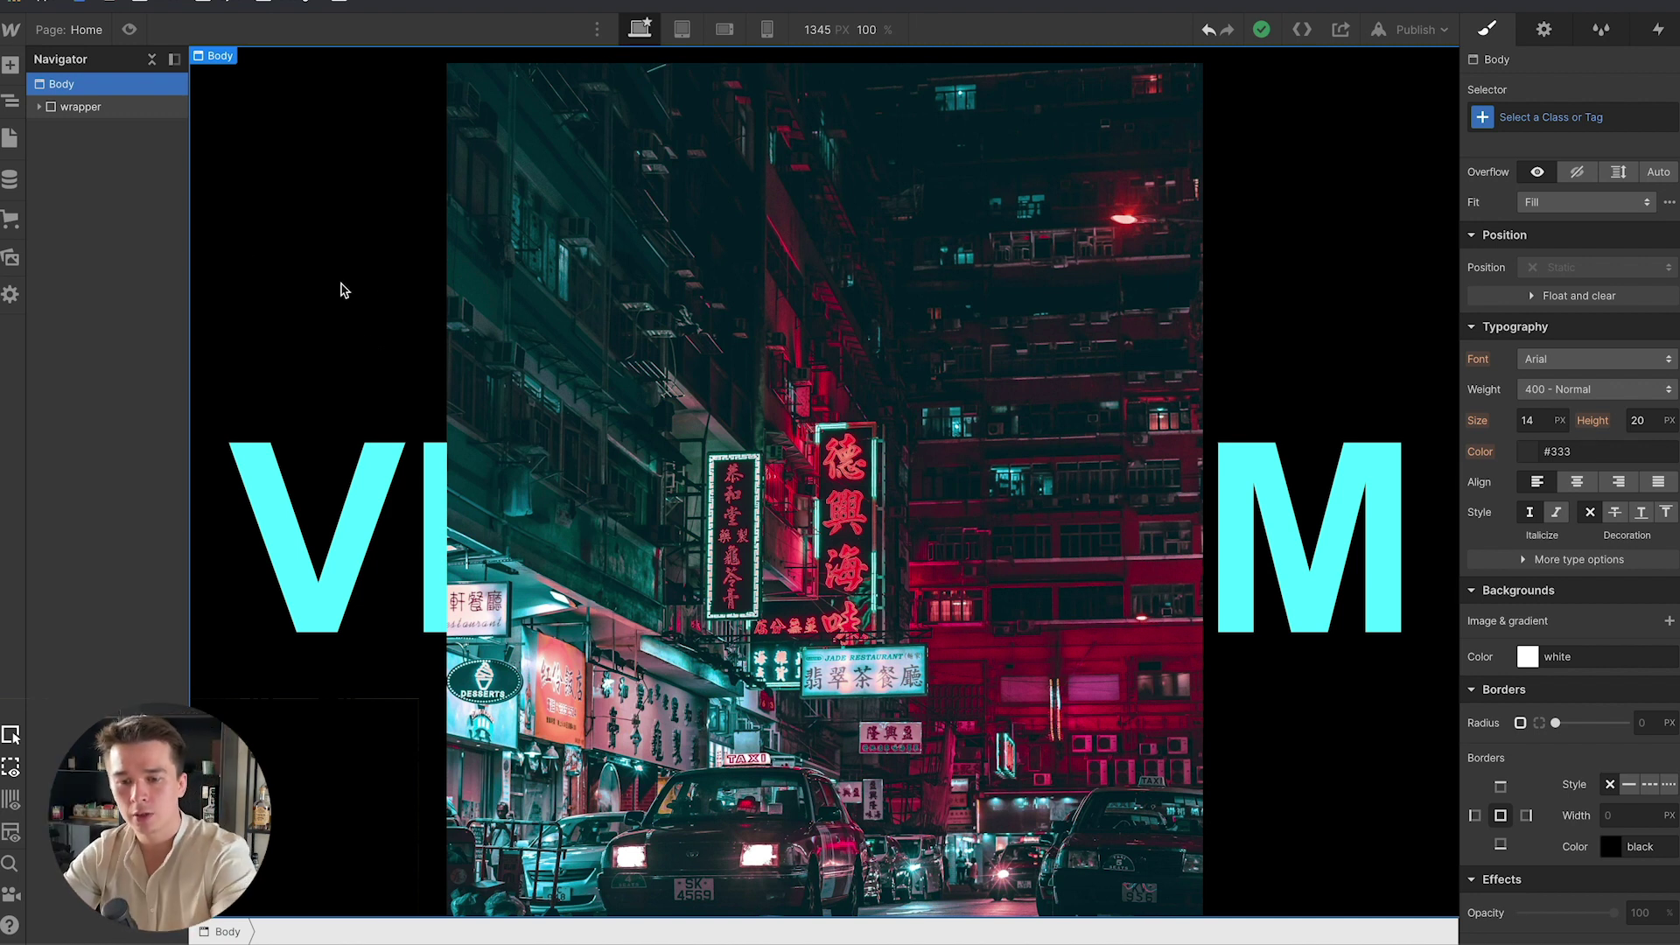
key(super+e)
text(div)
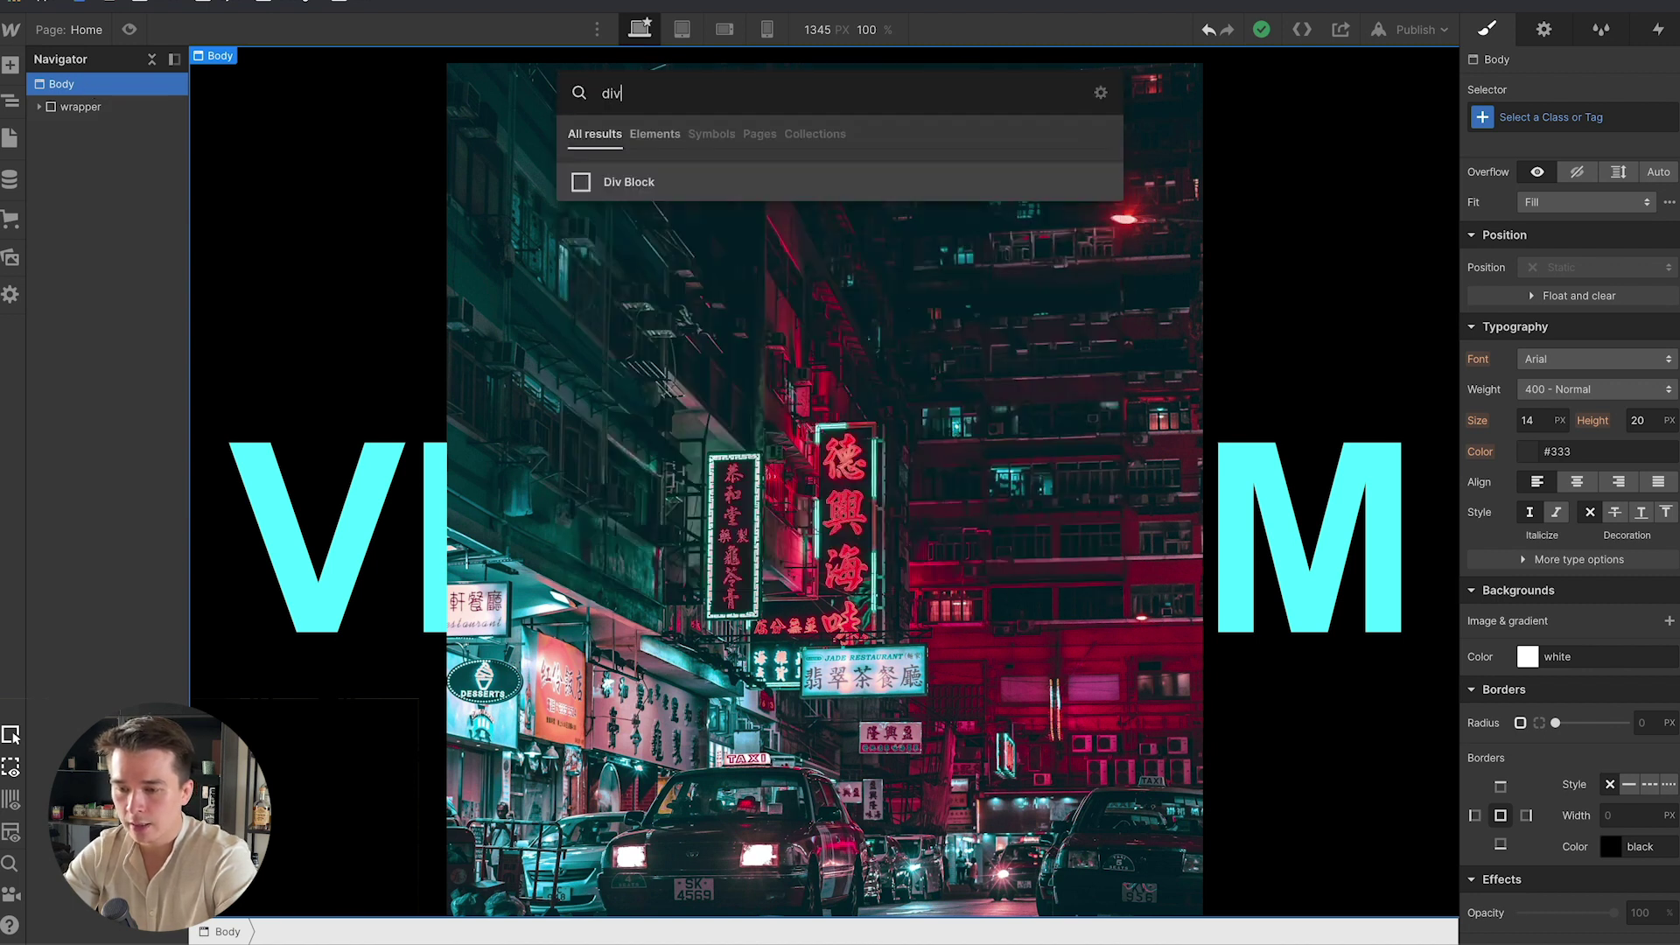
key(Return)
key(super+Return)
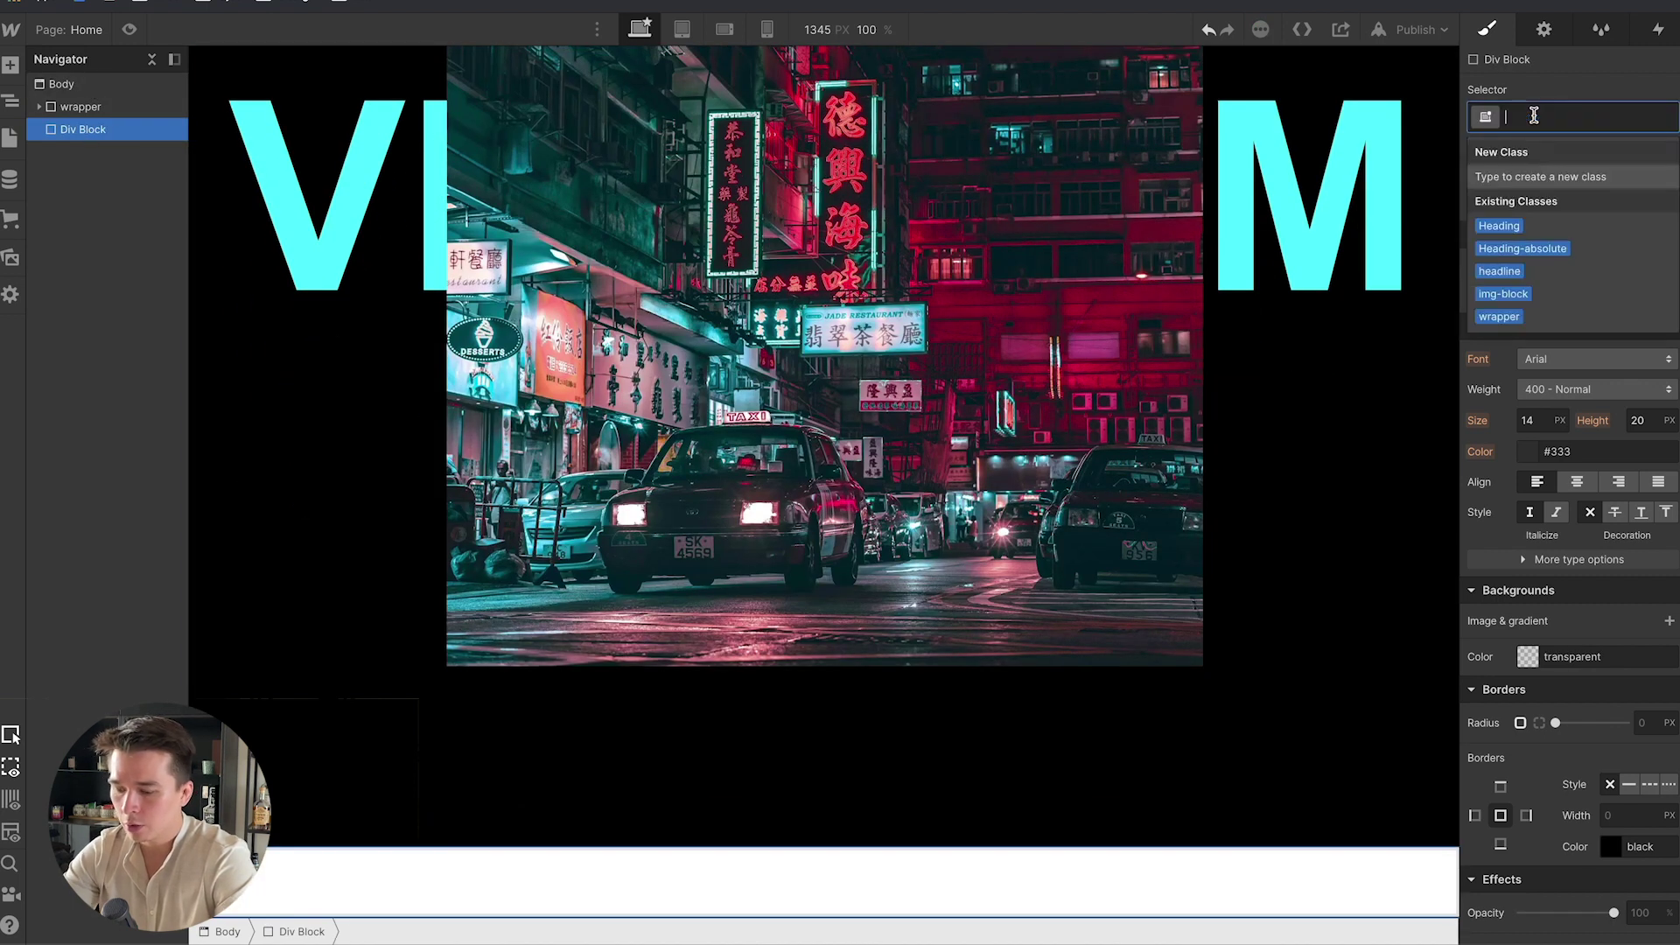
text(wrapper-smal)
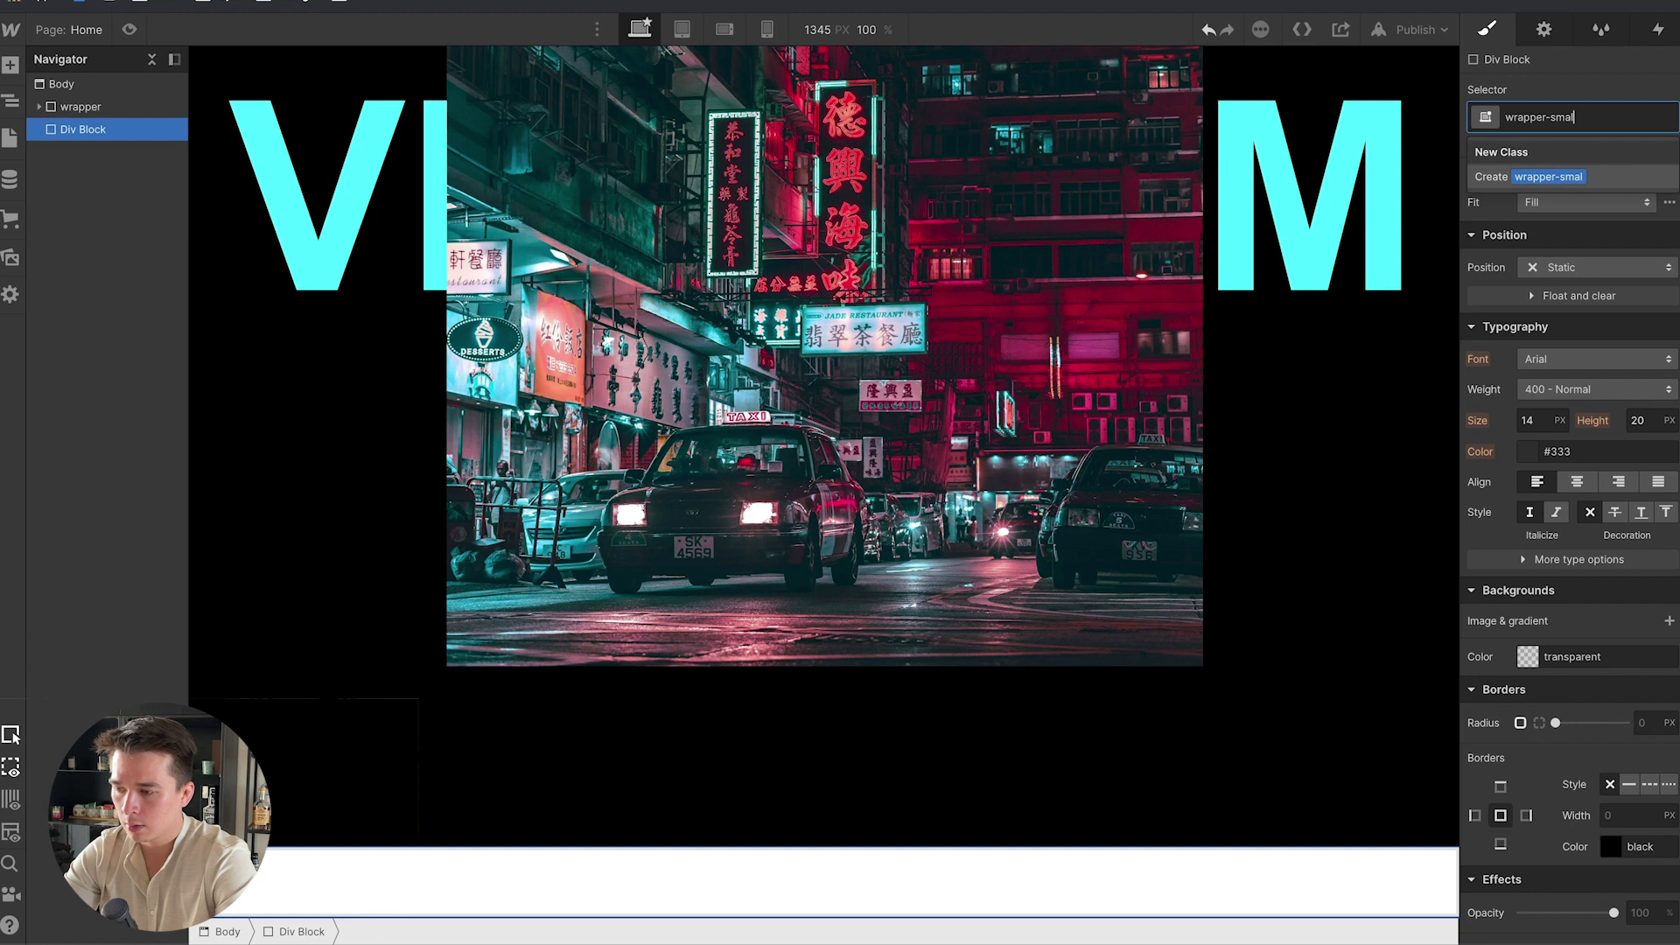
key(Return)
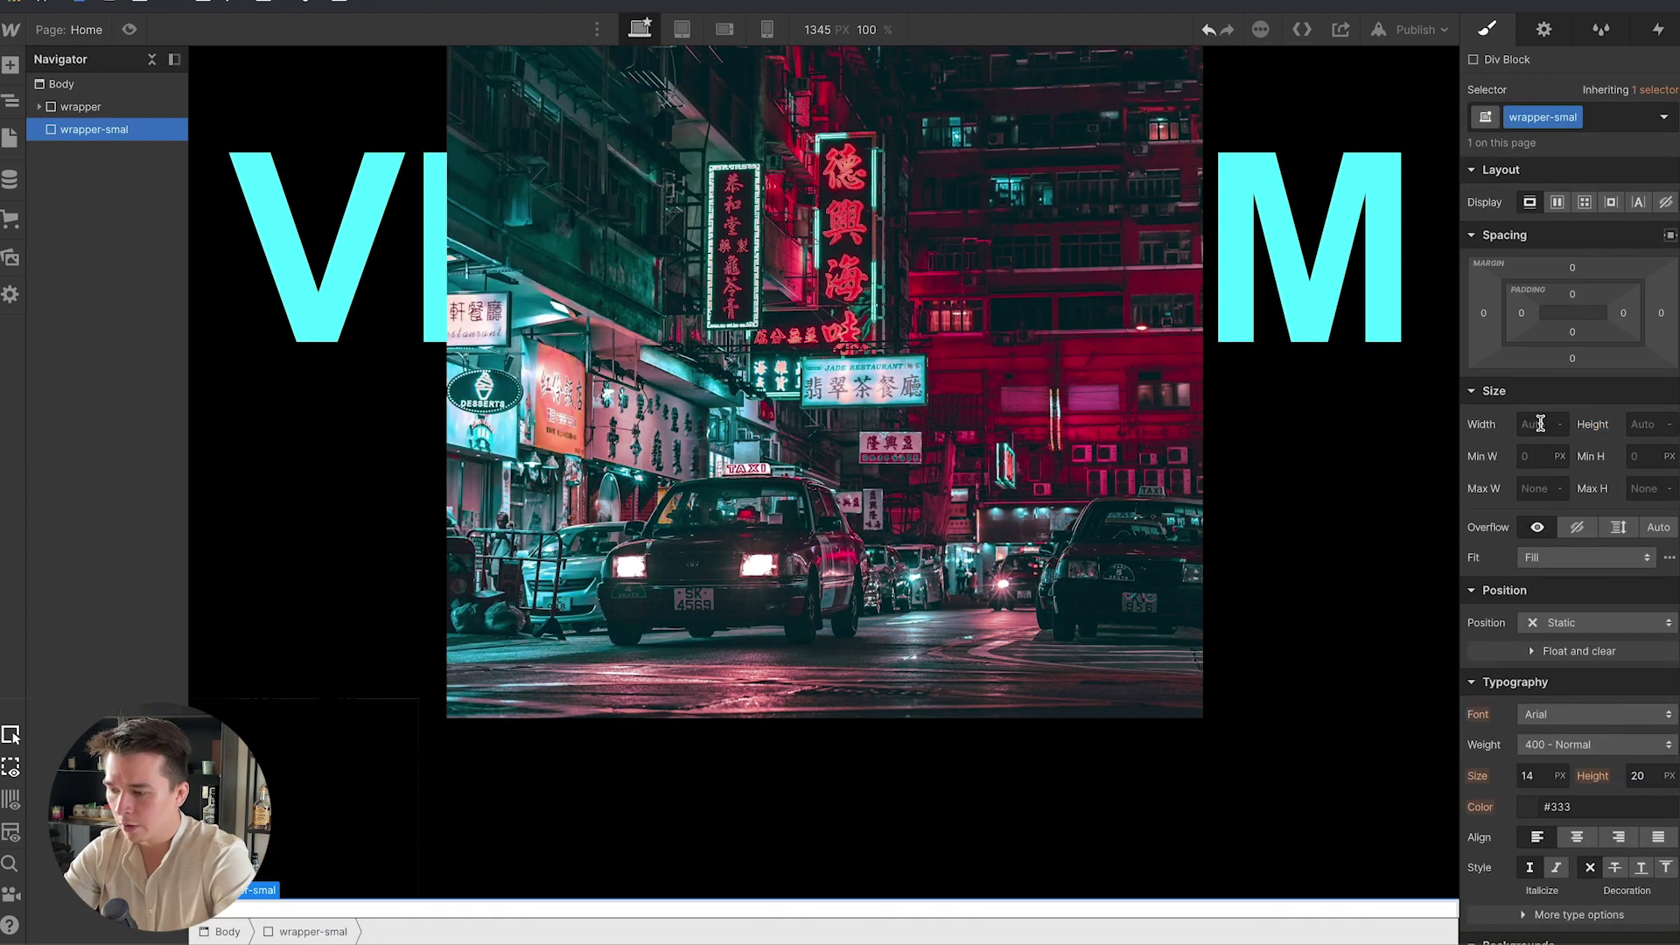
click(1541, 424)
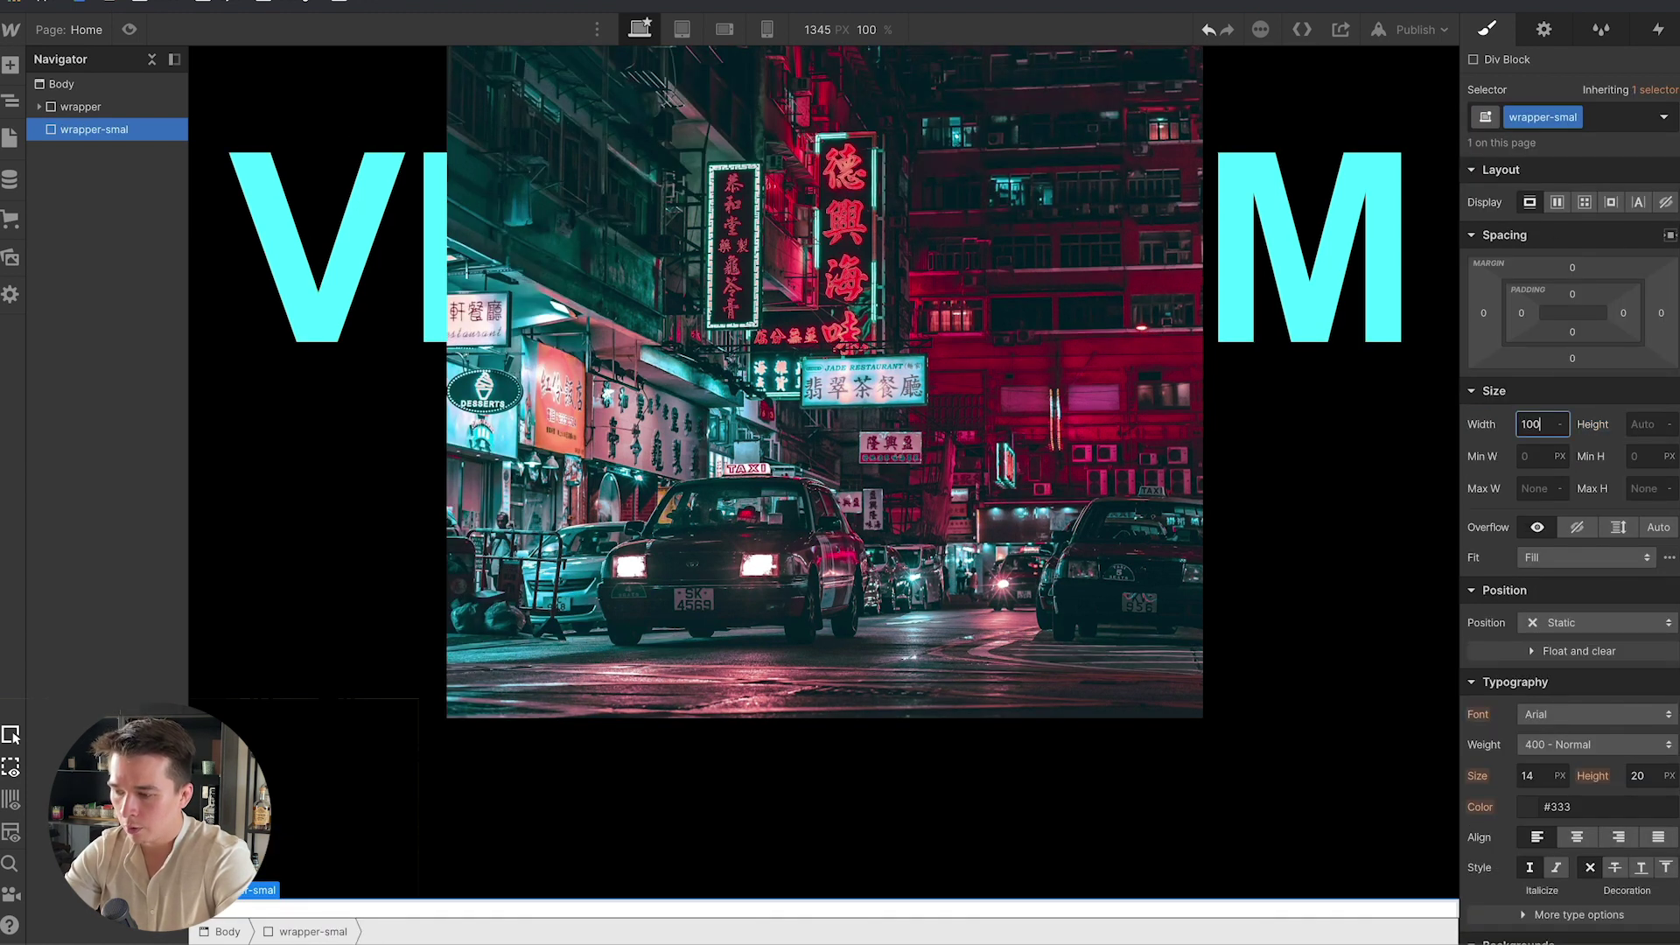
text(100vw)
key(Tab)
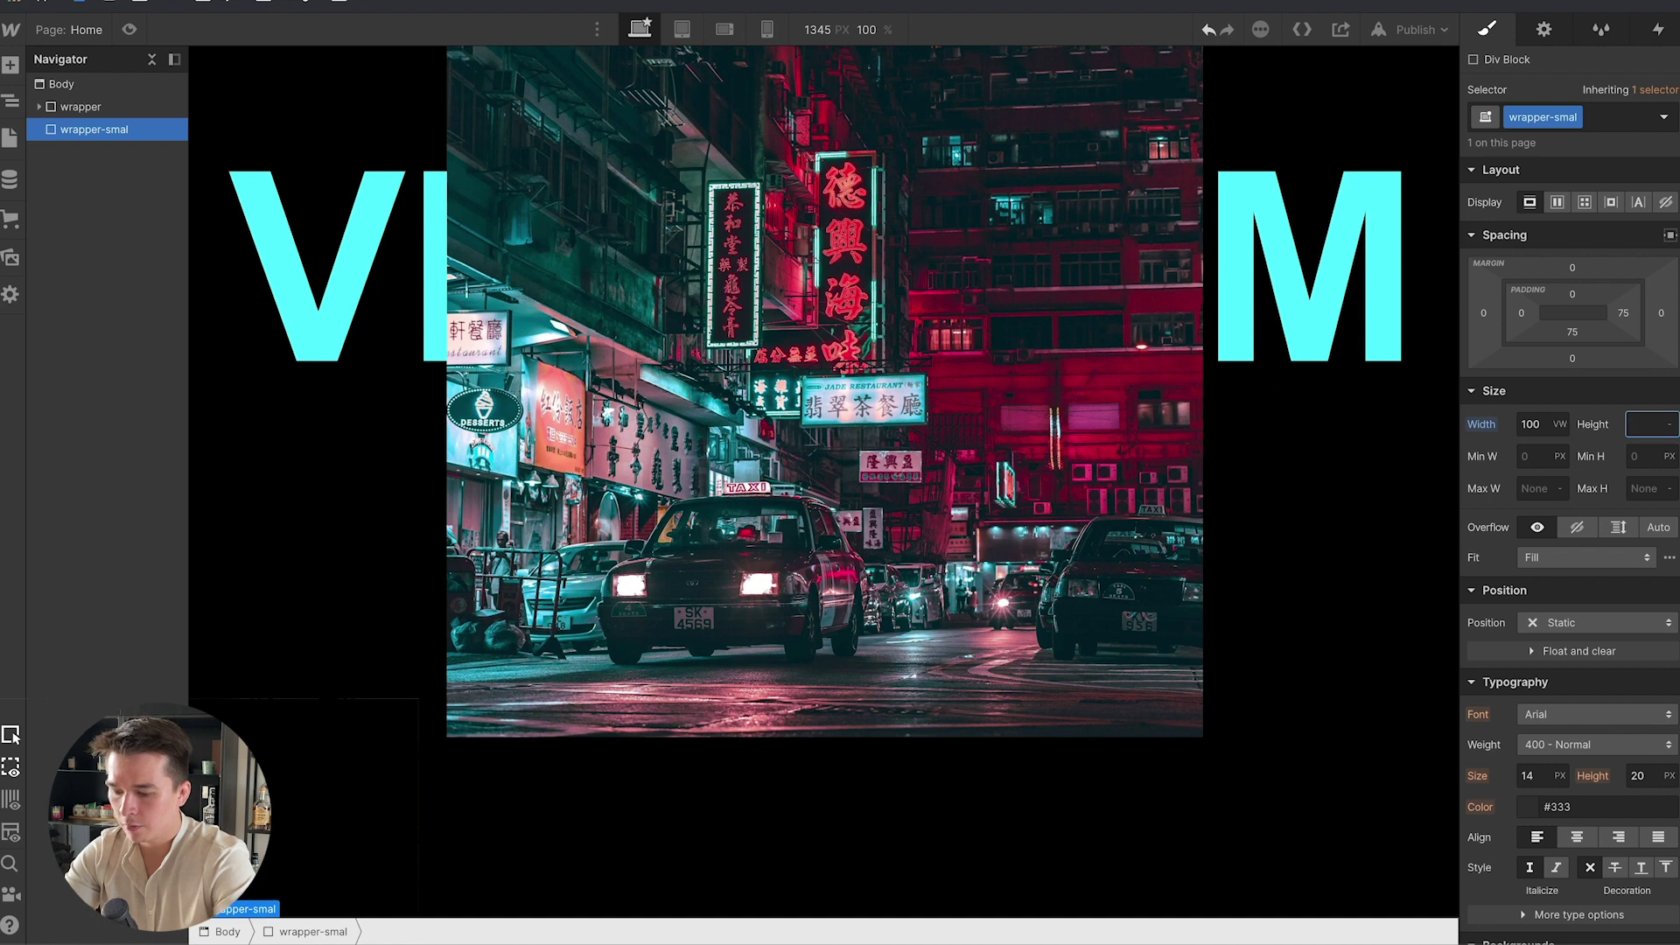
key(Return)
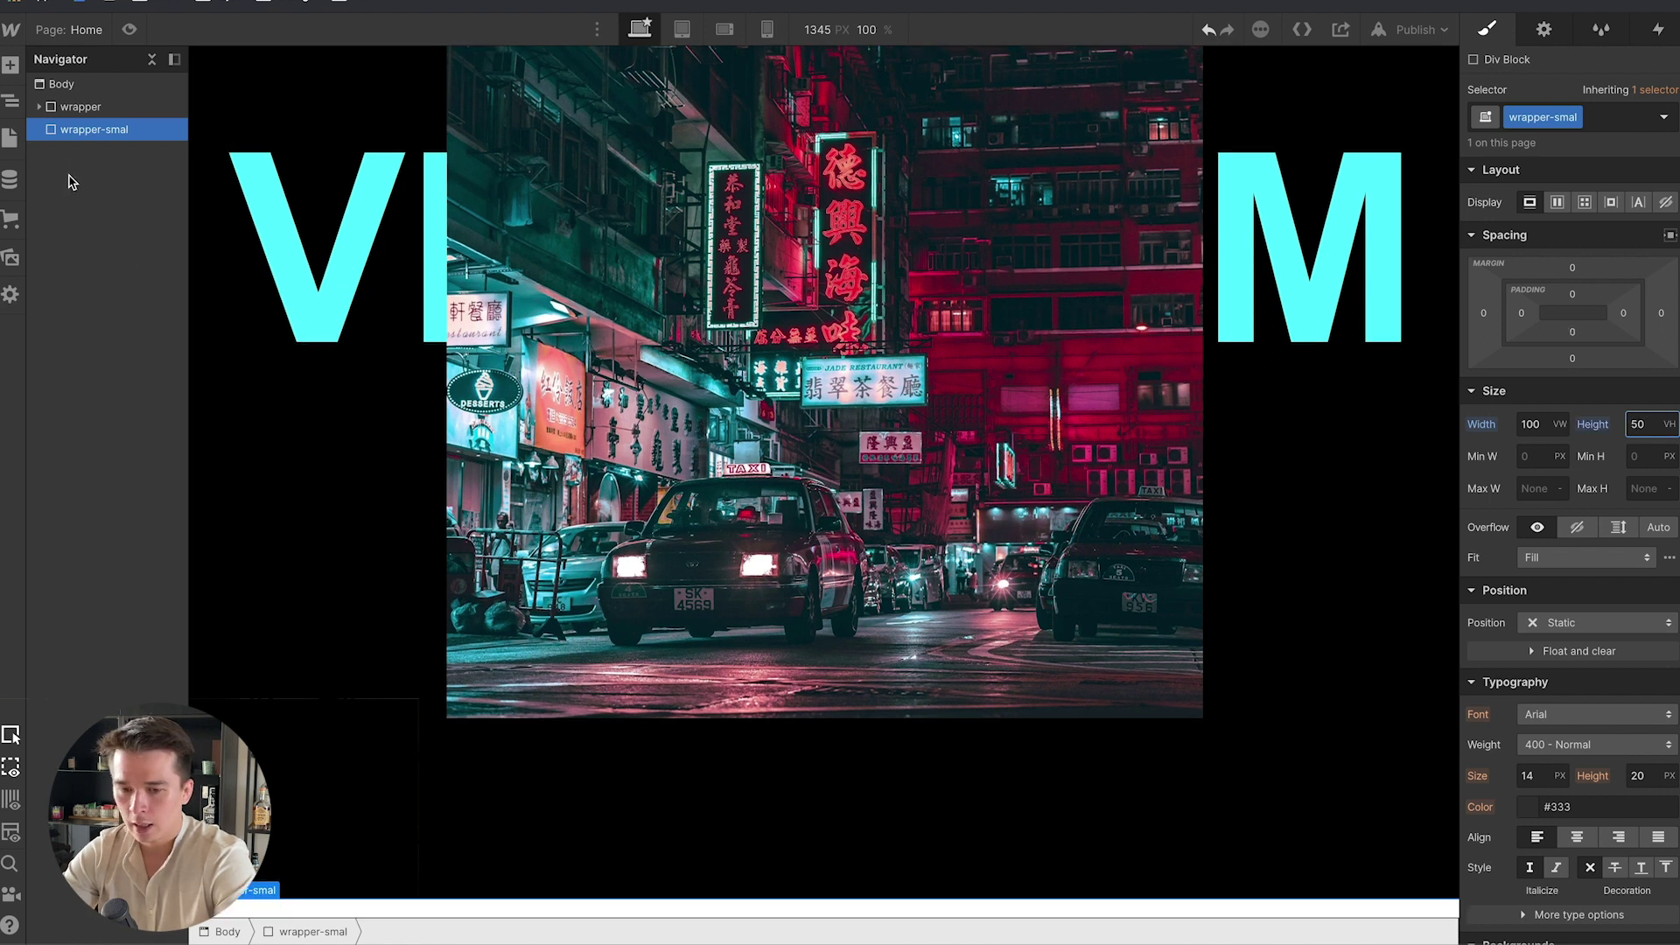
Duplicate the wrapper-smal block and place the copy above the main wrapper.
click(85, 136)
key(ctrl+c)
key(ctrl+v)
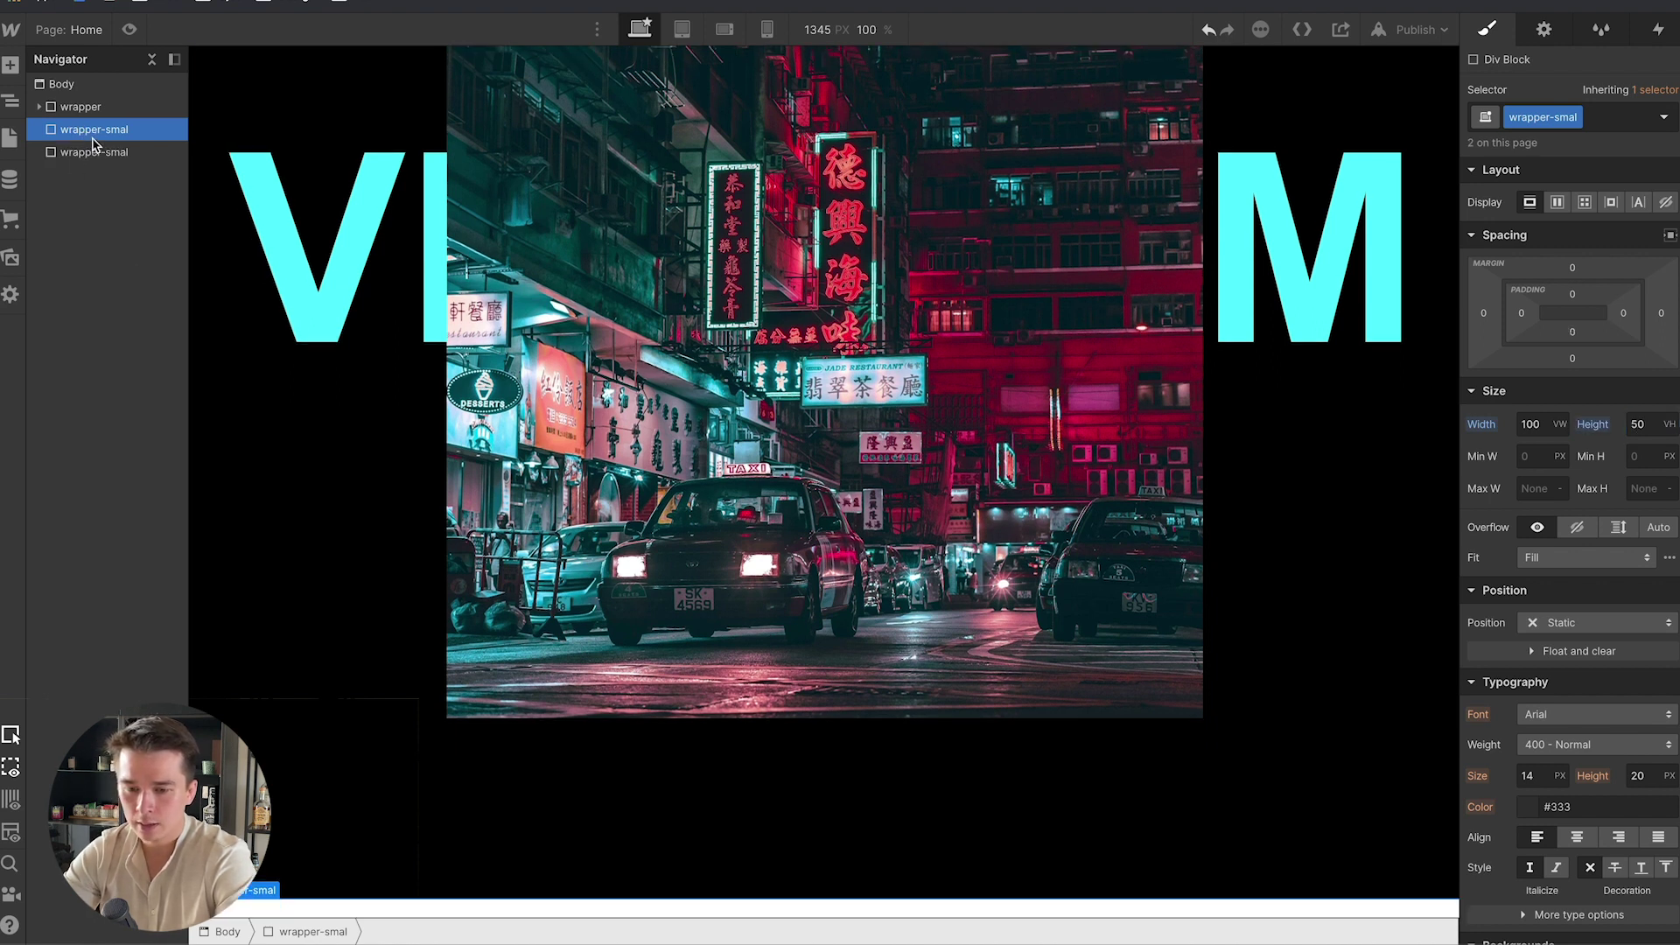
drag(83, 151, 64, 124)
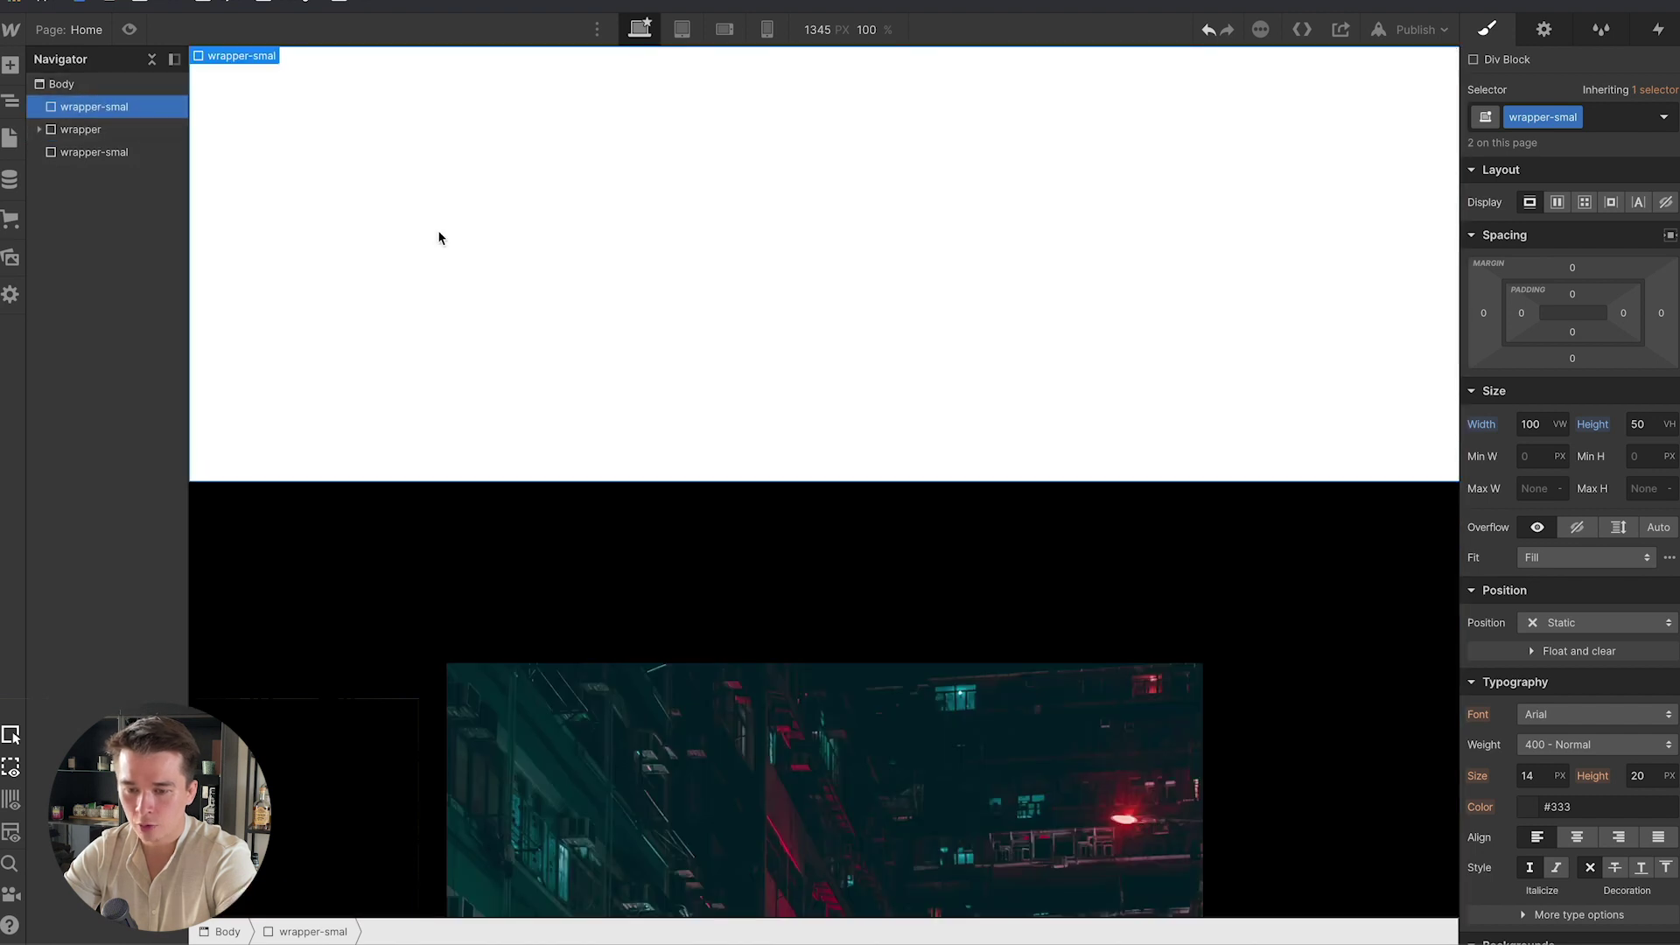
Set the wrapper-smal block's background colour to pure black.
scroll(1661, 799, down, 6)
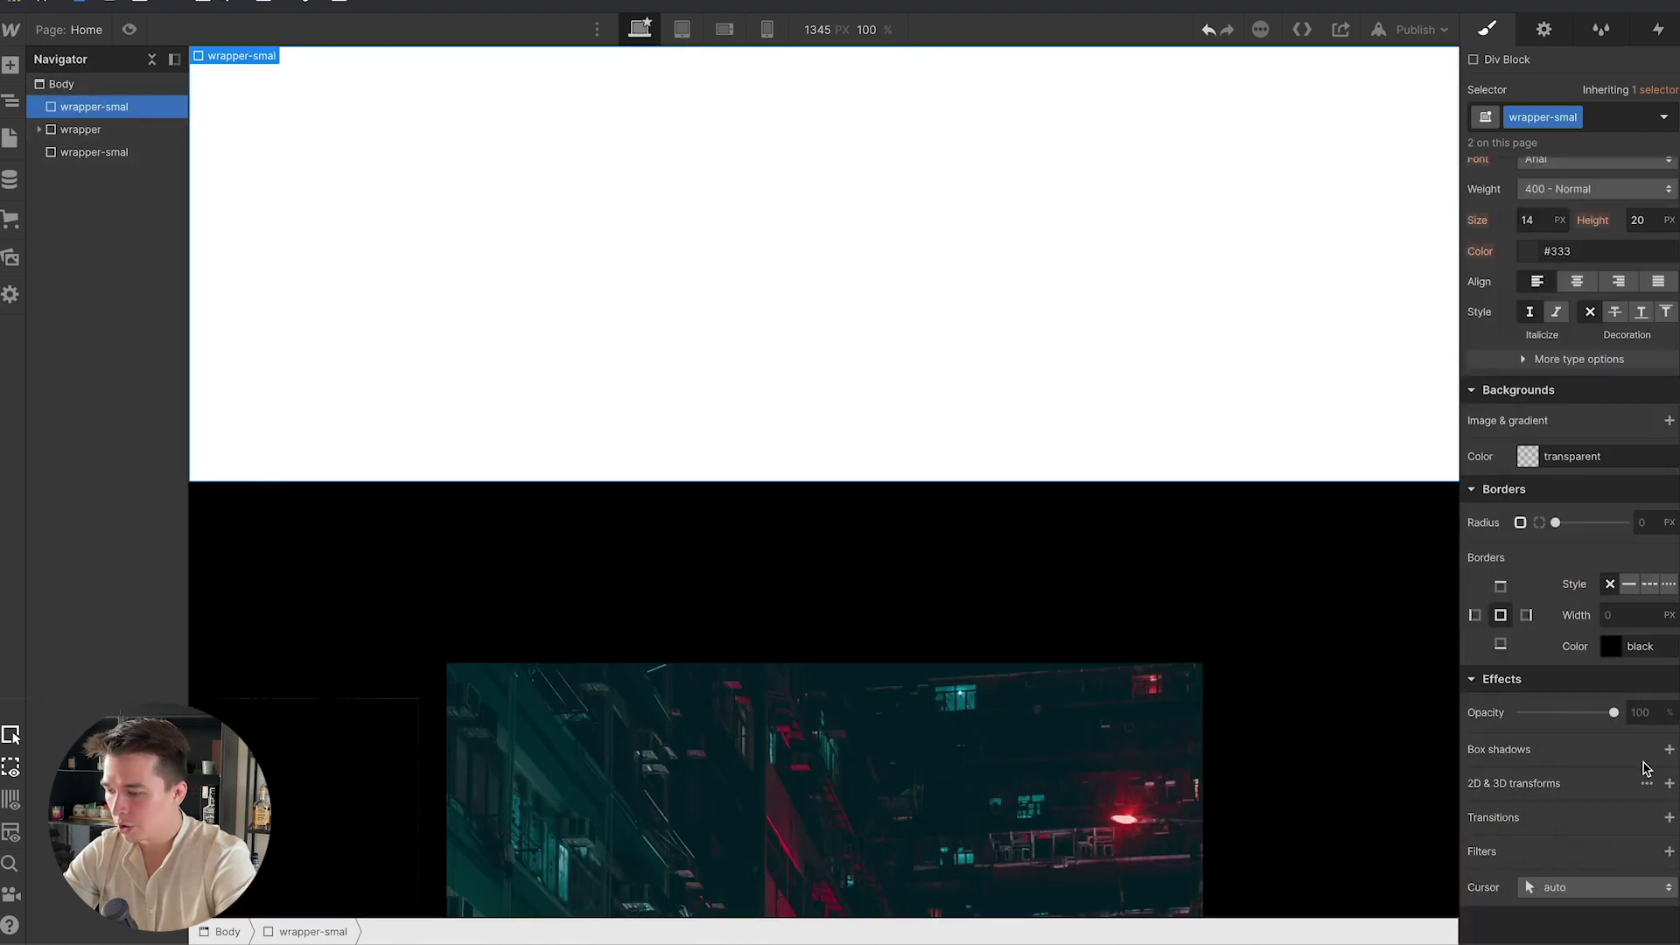
click(1528, 456)
click(1487, 593)
drag(1425, 652, 1260, 743)
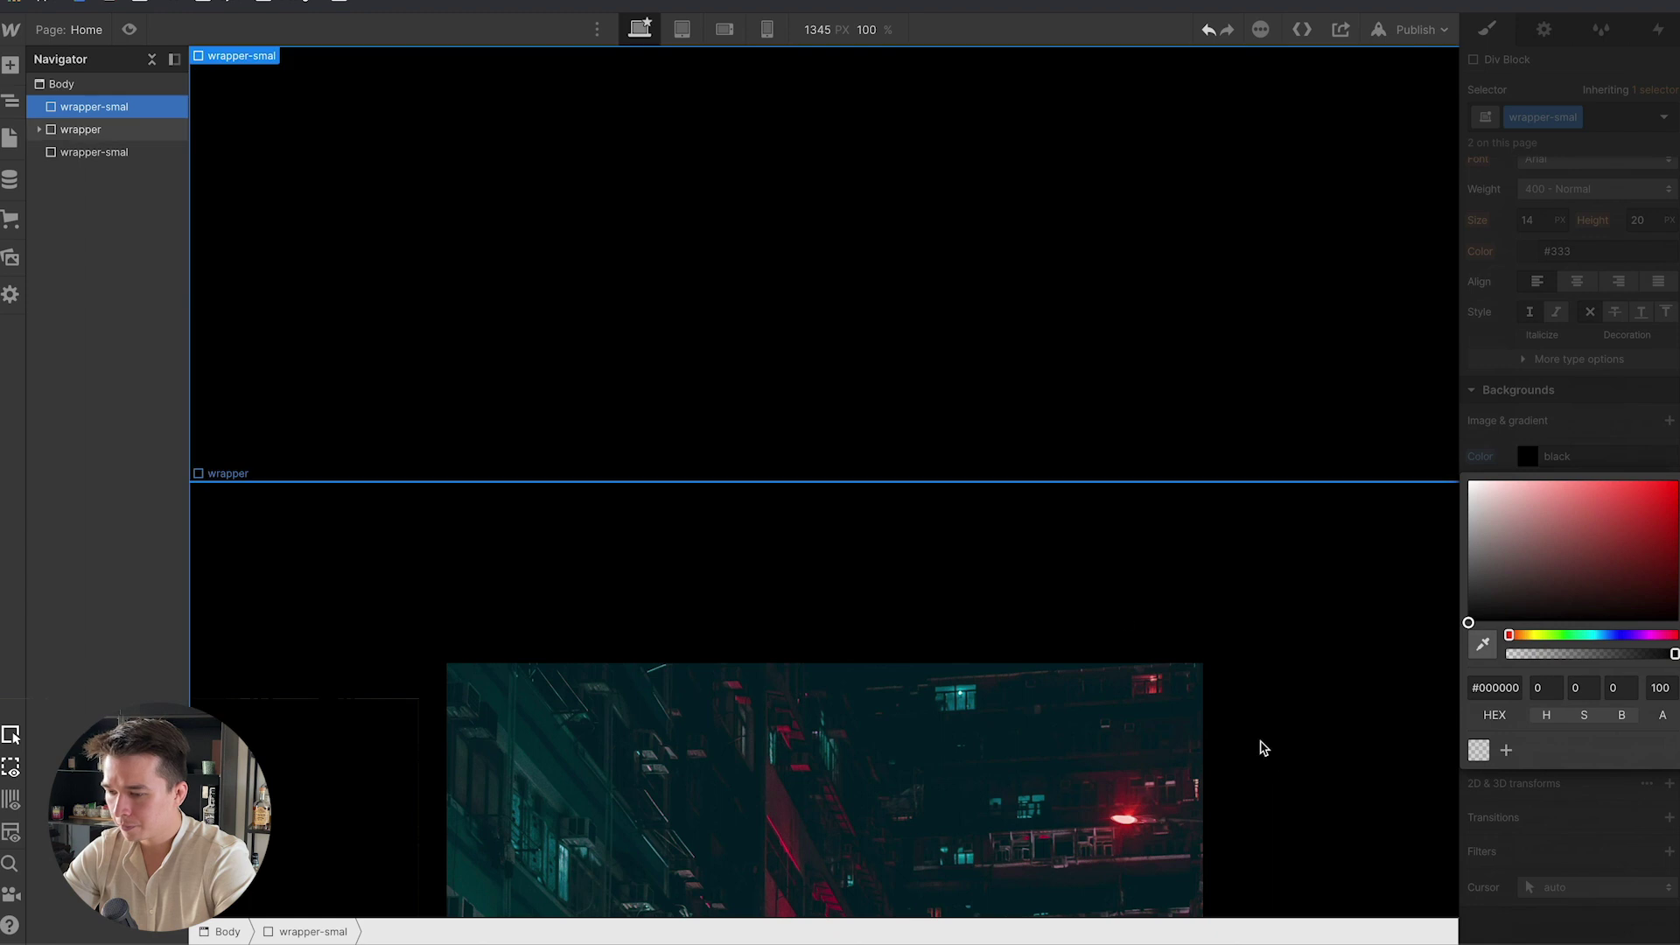
click(1260, 743)
scroll(222, 196, down, 5)
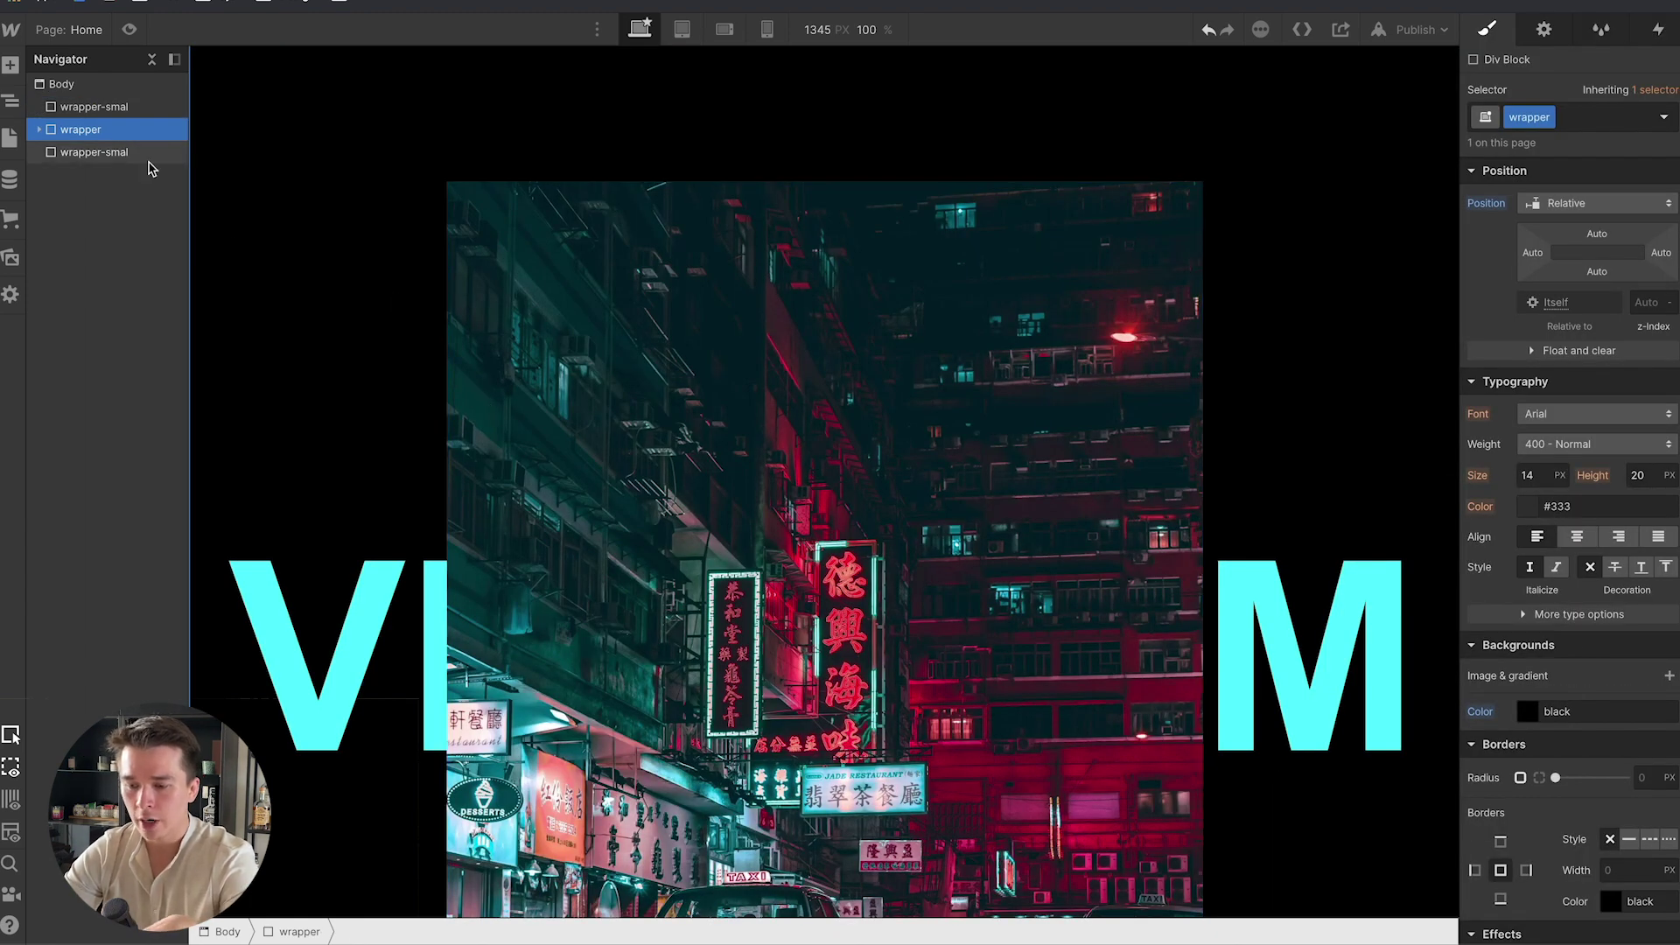
scroll(1069, 255, down, 1)
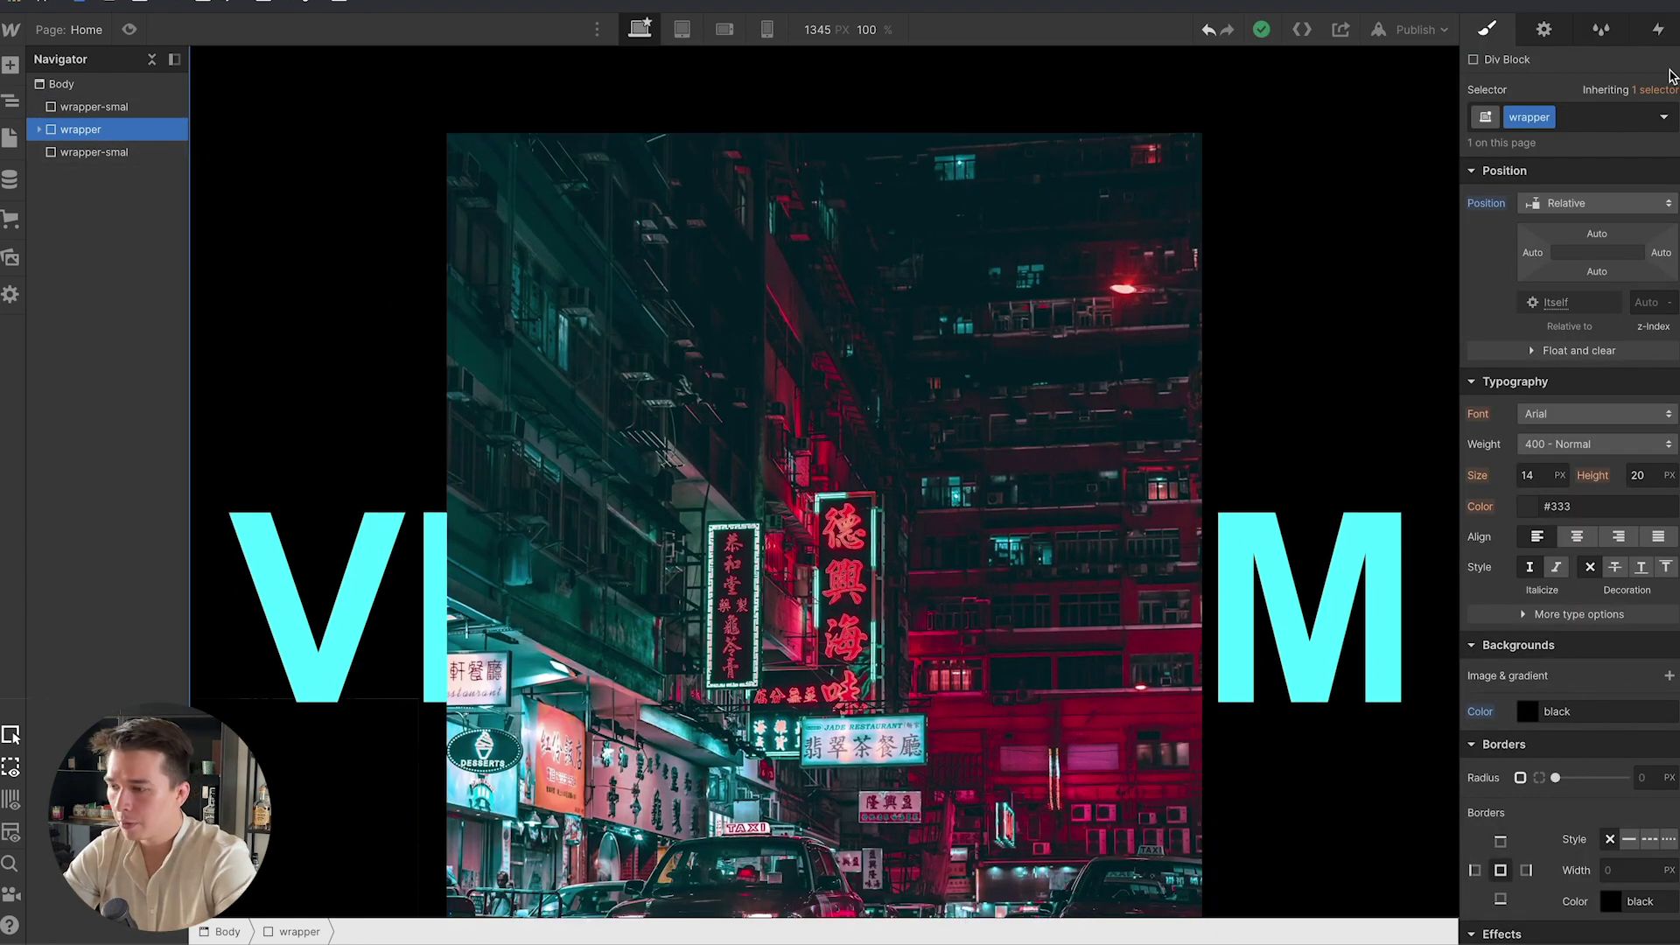
click(1656, 29)
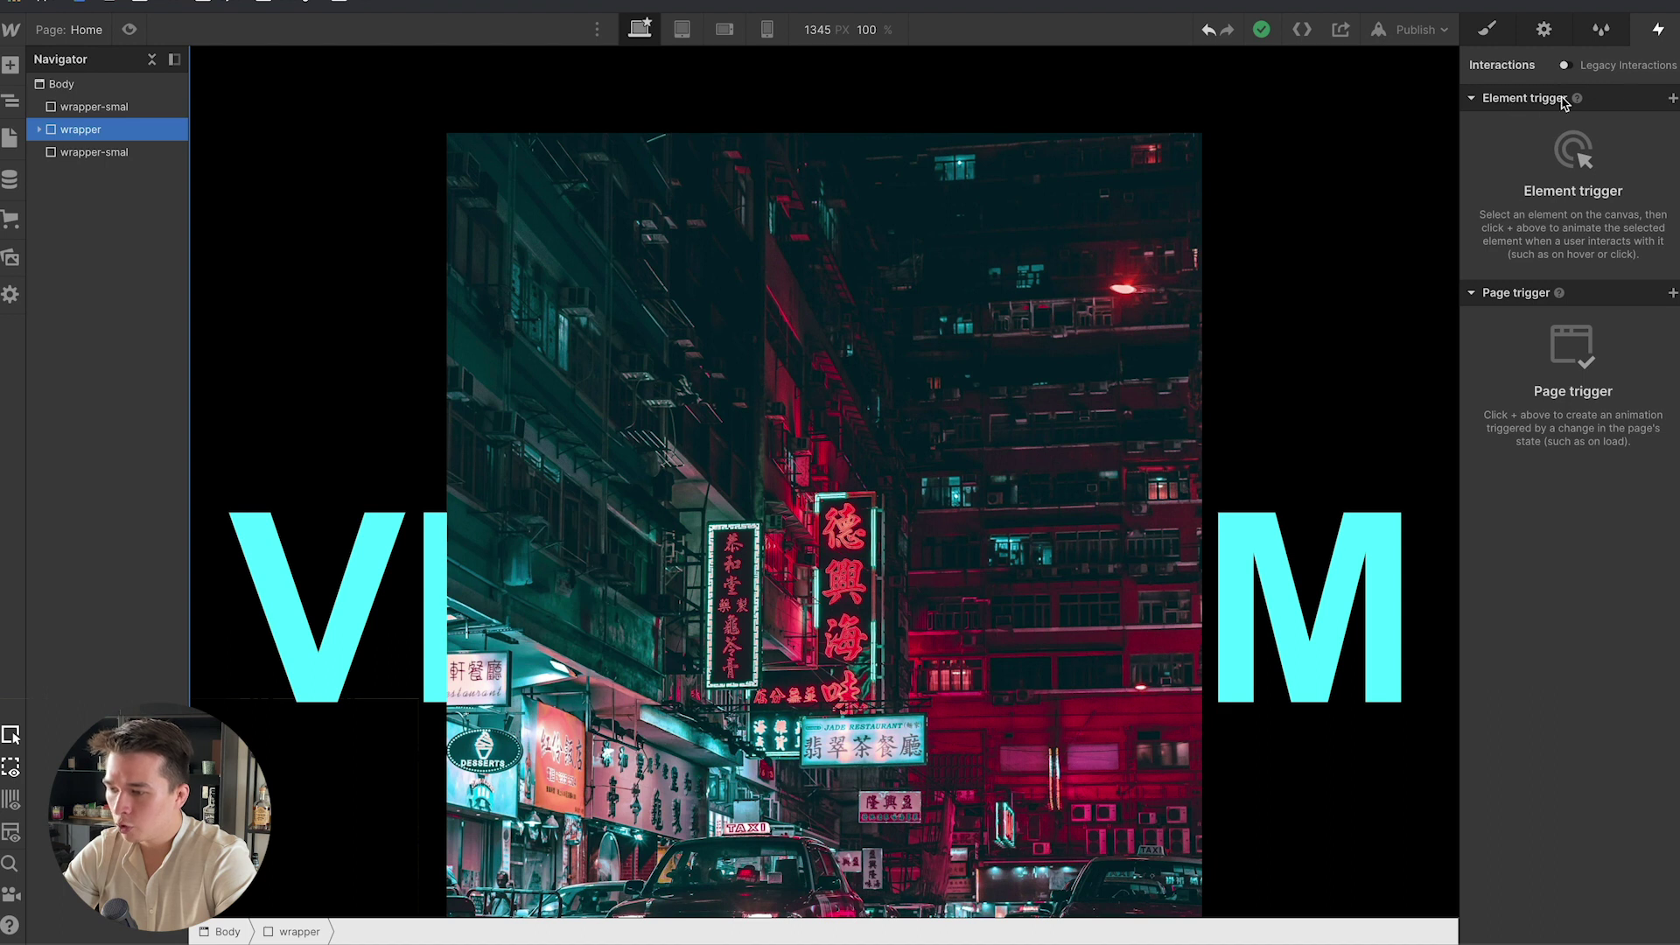
Add a 'While scrolling in view' trigger playing a new scroll animation named 'Scroll parallax effect'.
click(1672, 98)
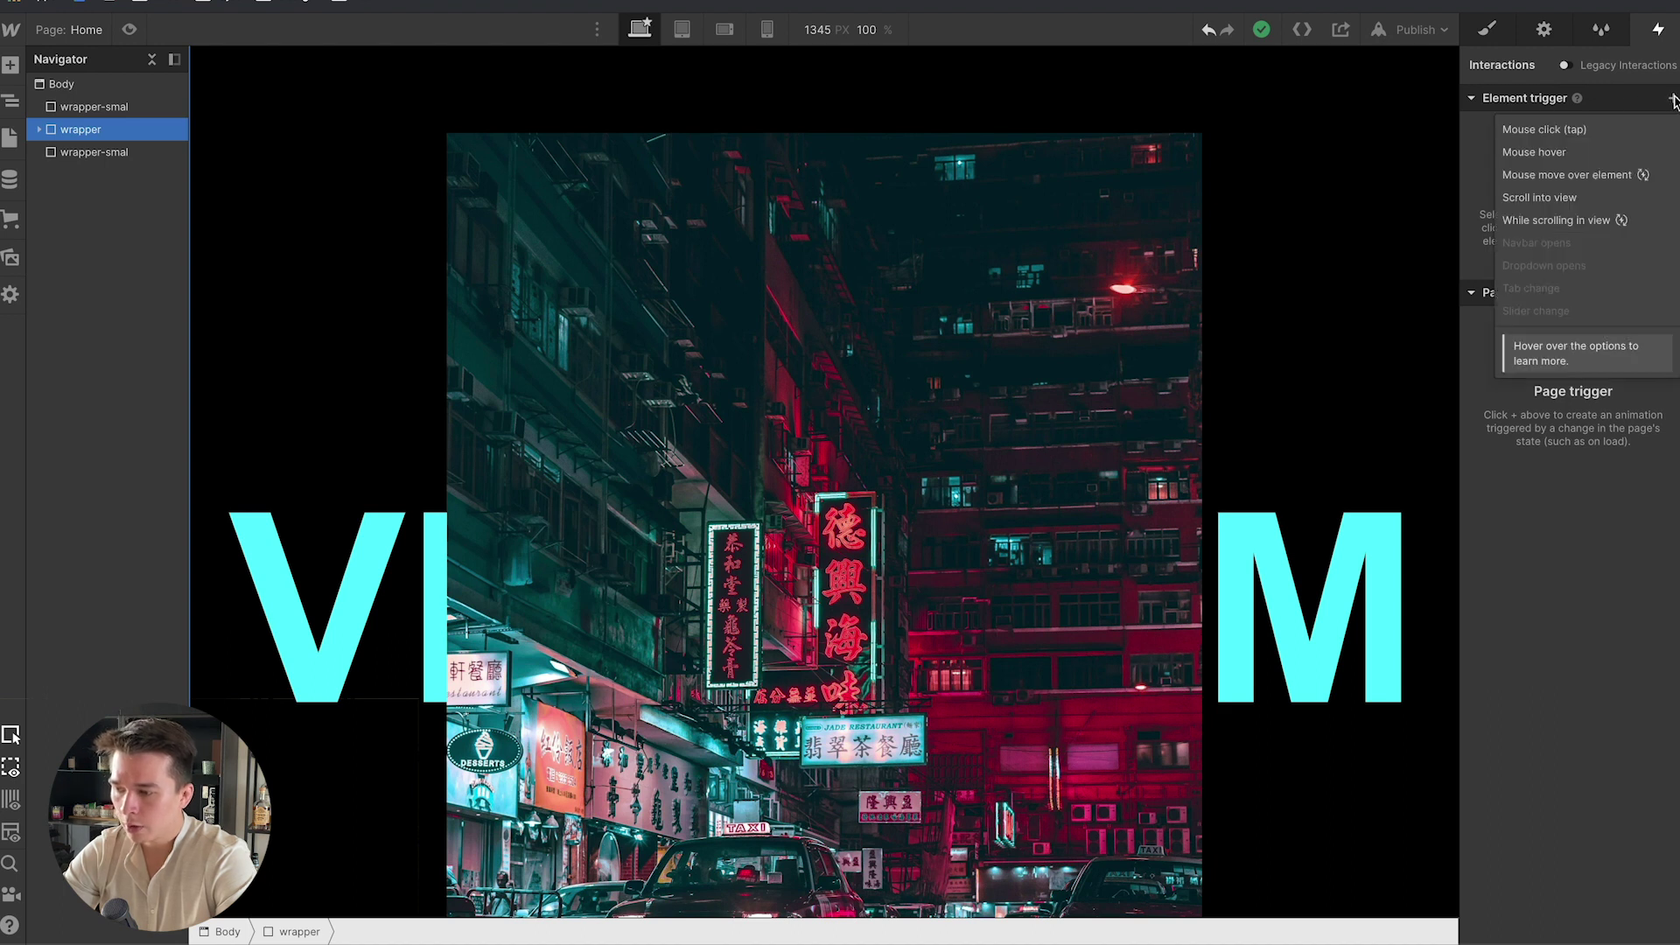
click(1533, 229)
click(1541, 201)
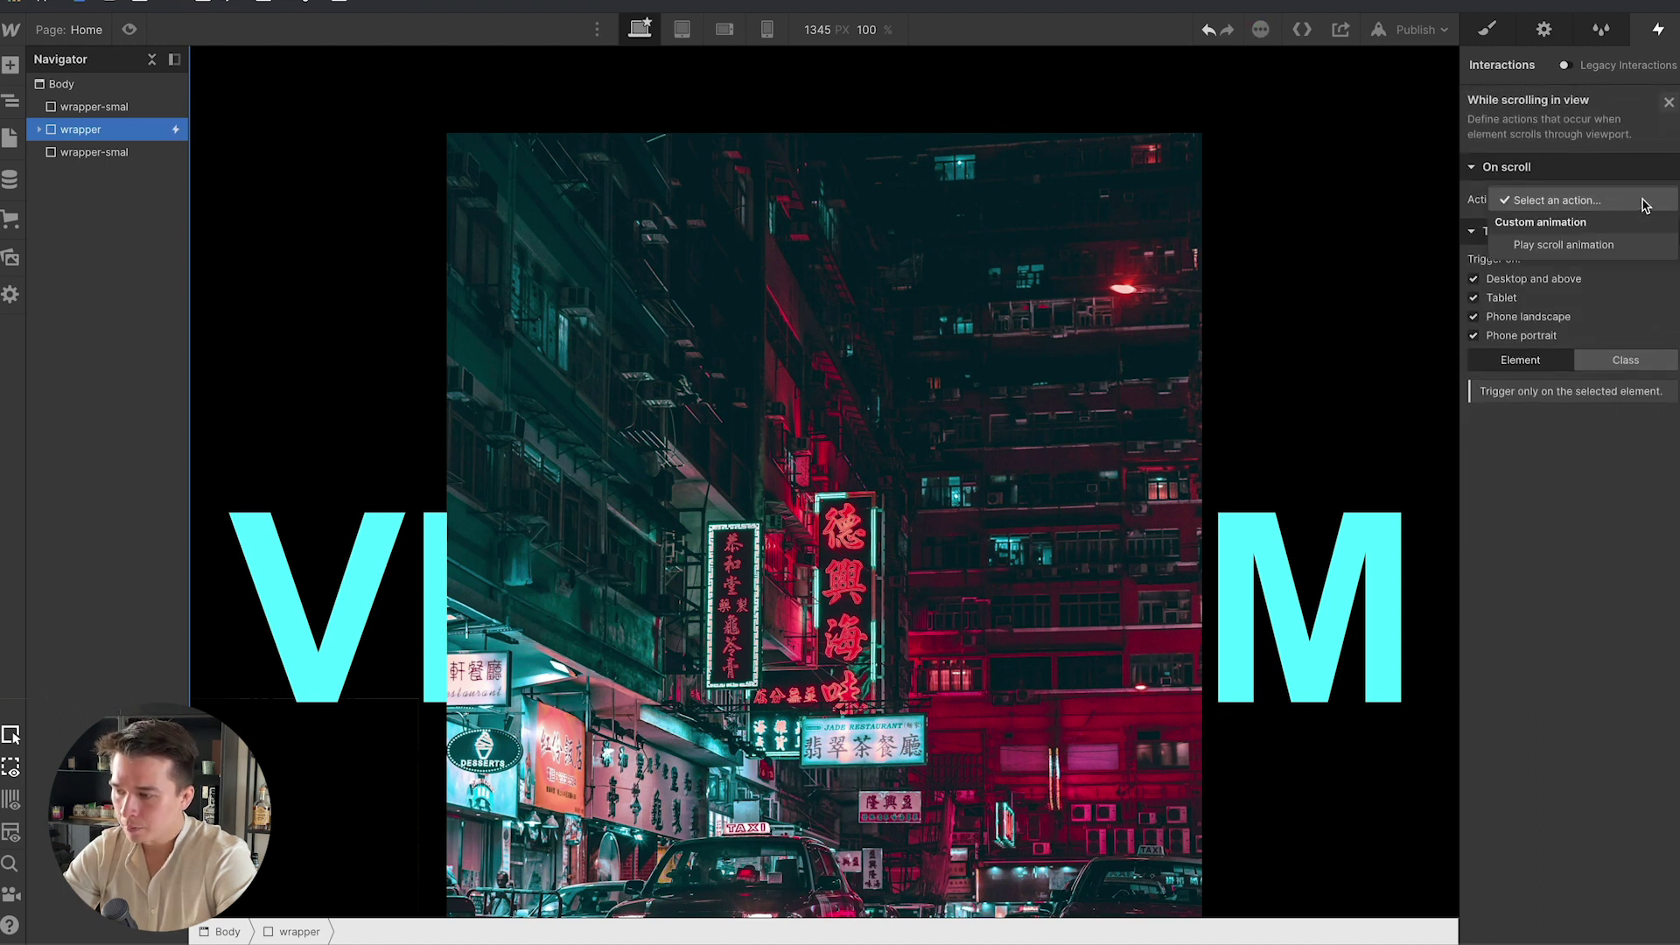
click(1557, 245)
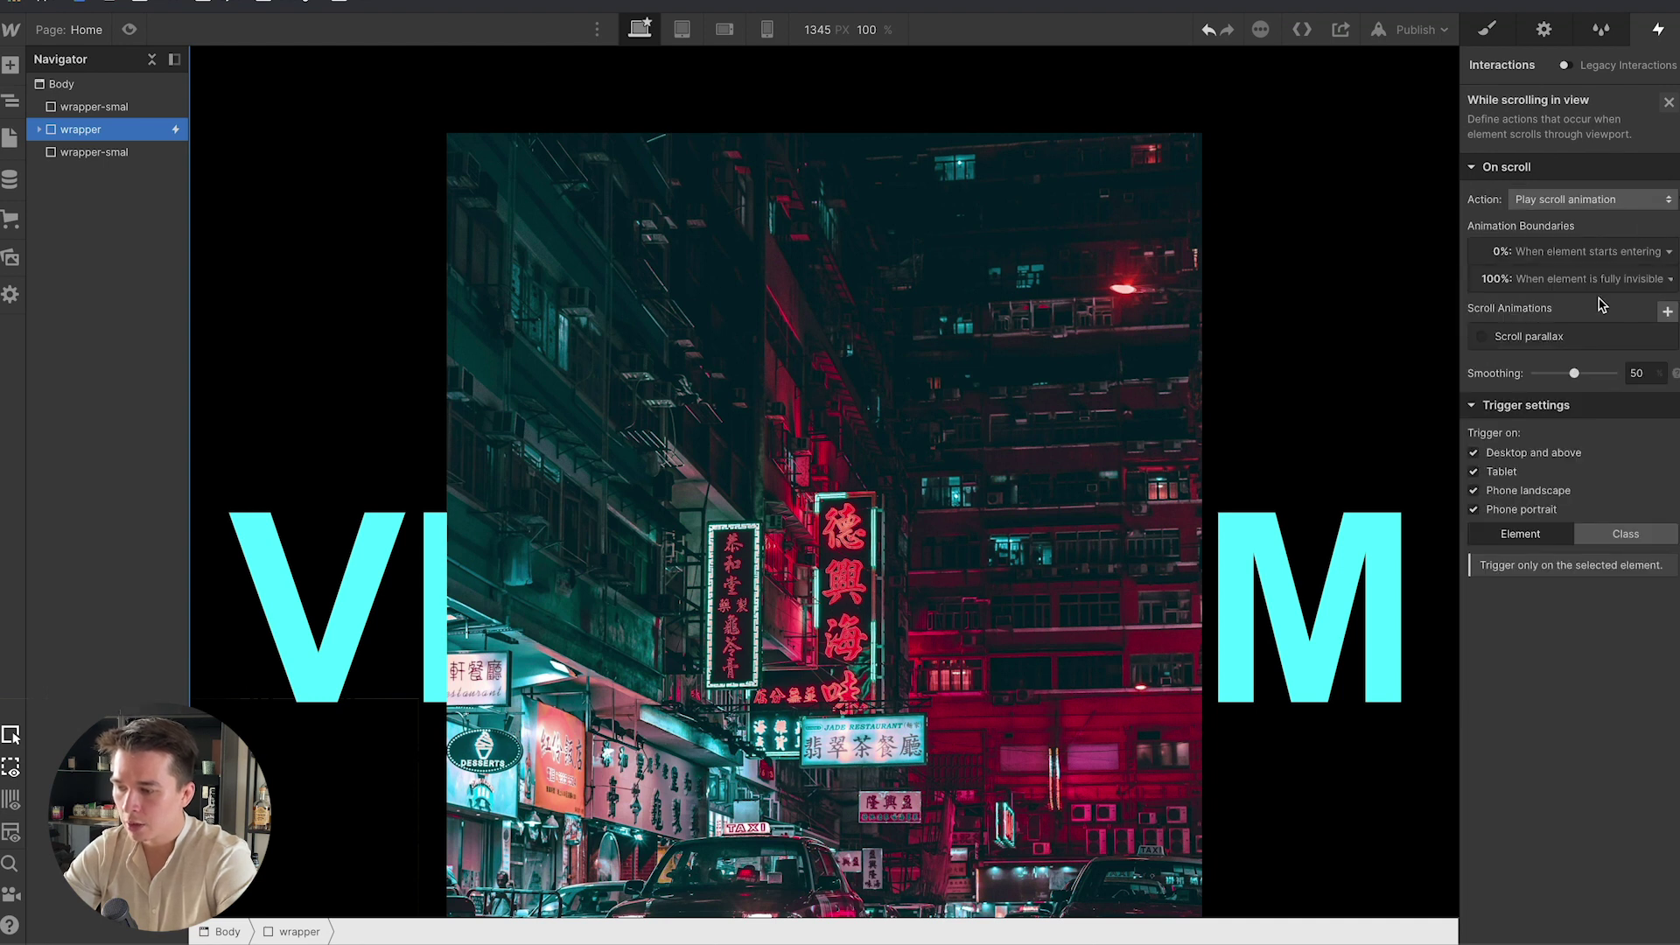
click(1667, 312)
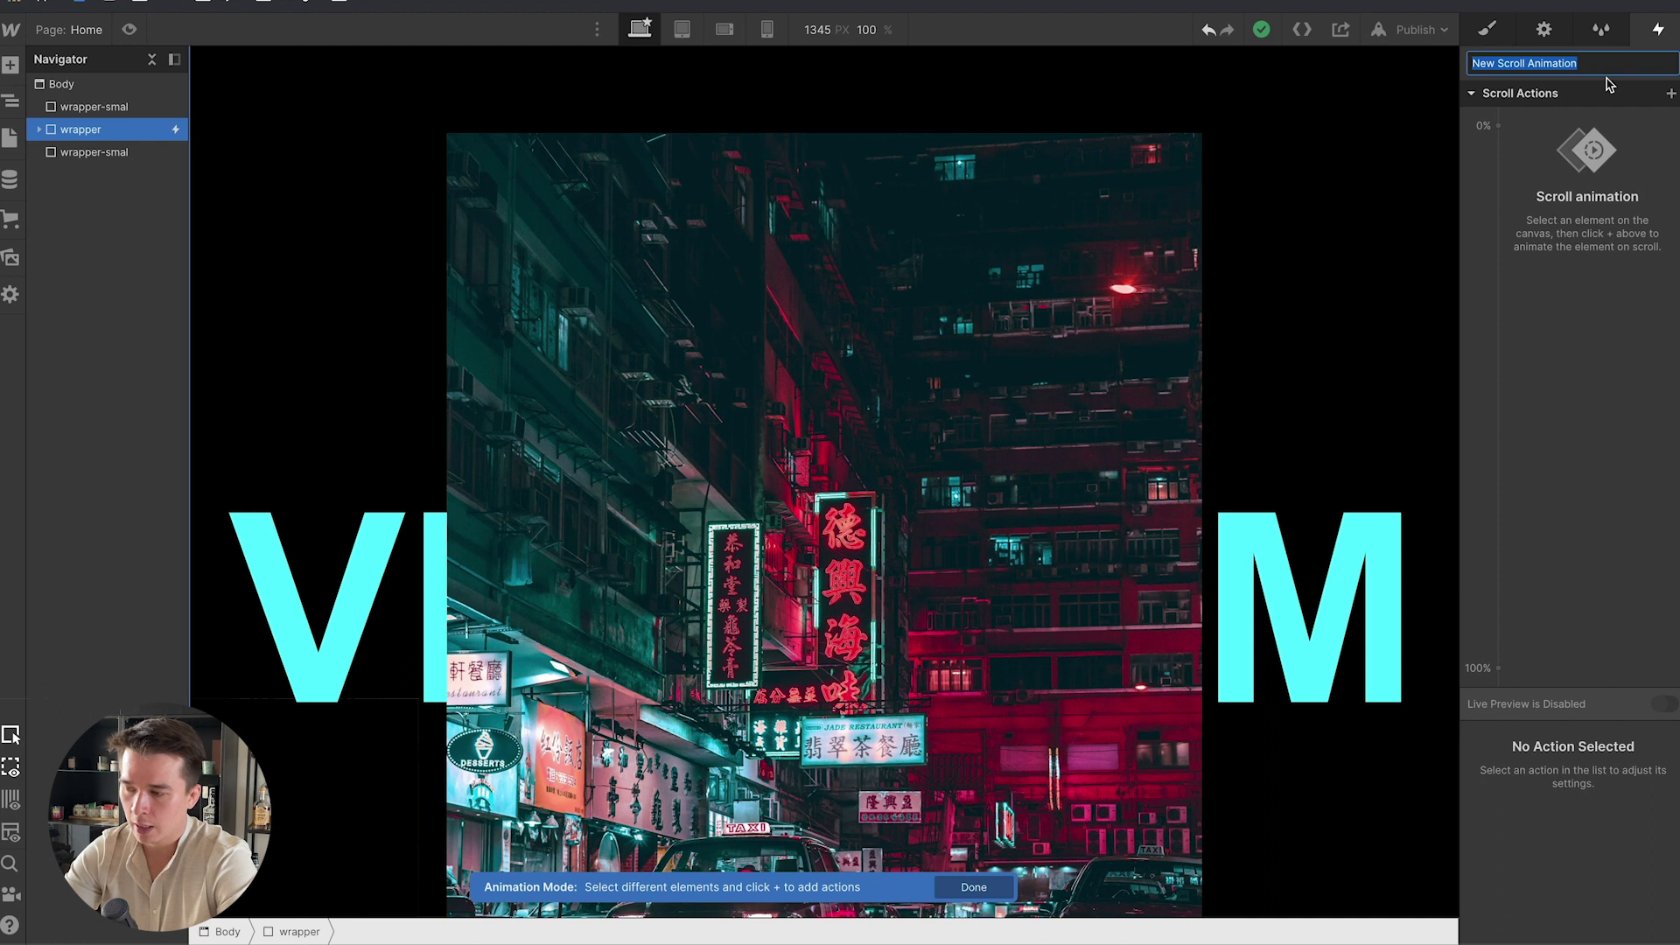
text(Scroll parallax effe)
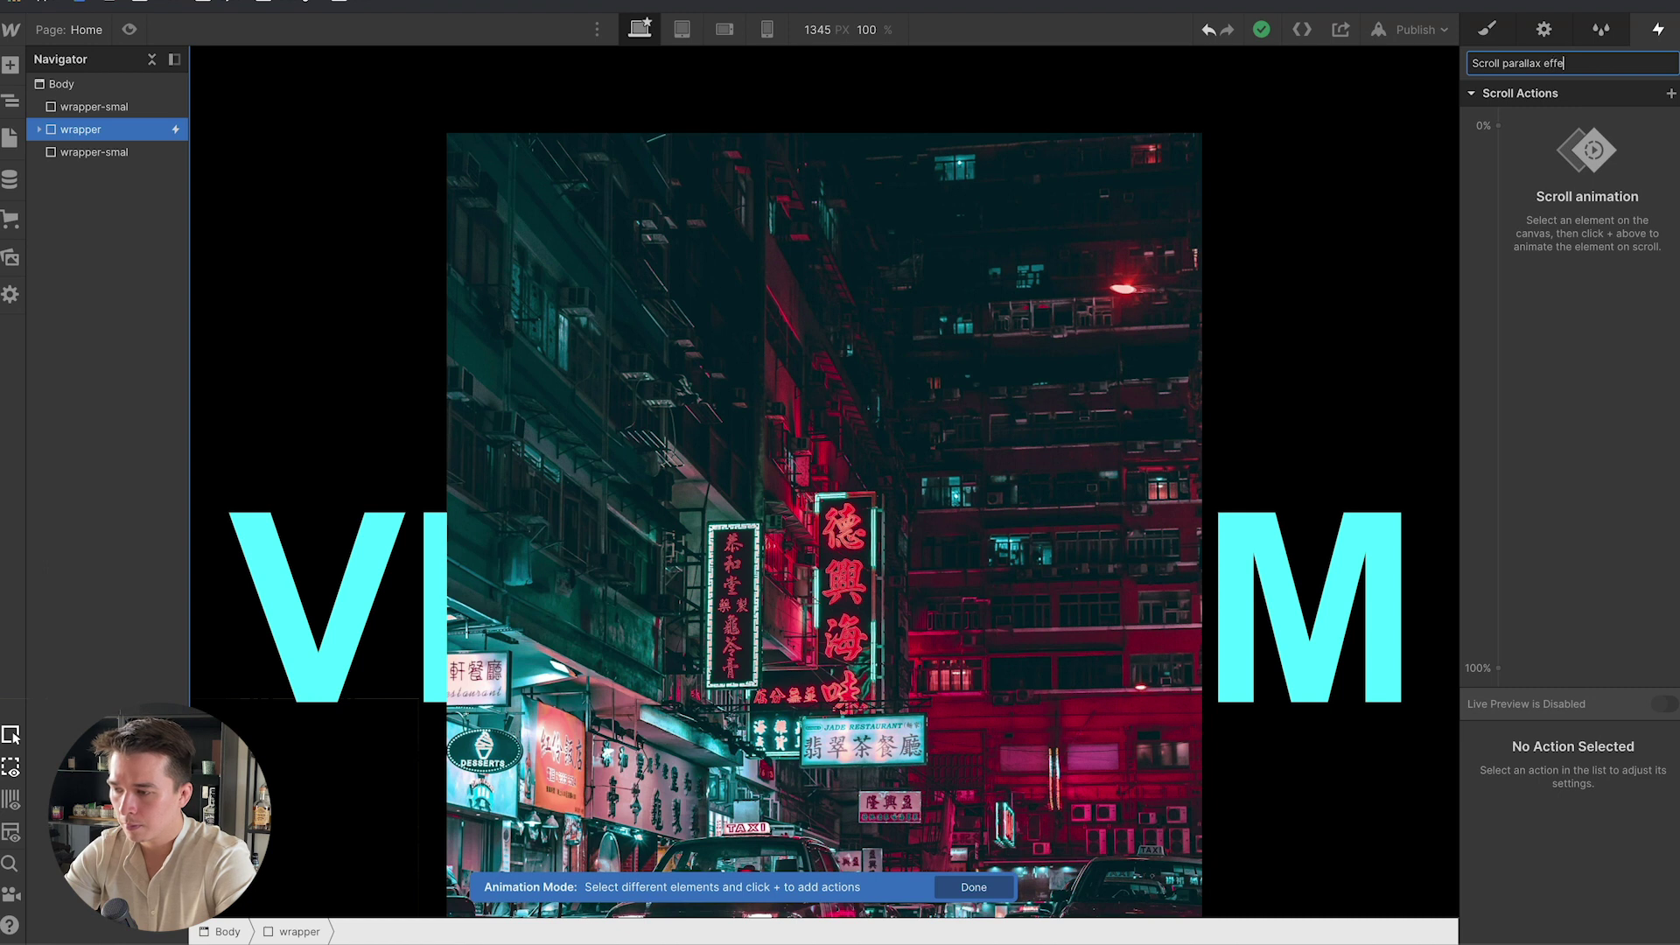
text(ct)
key(Return)
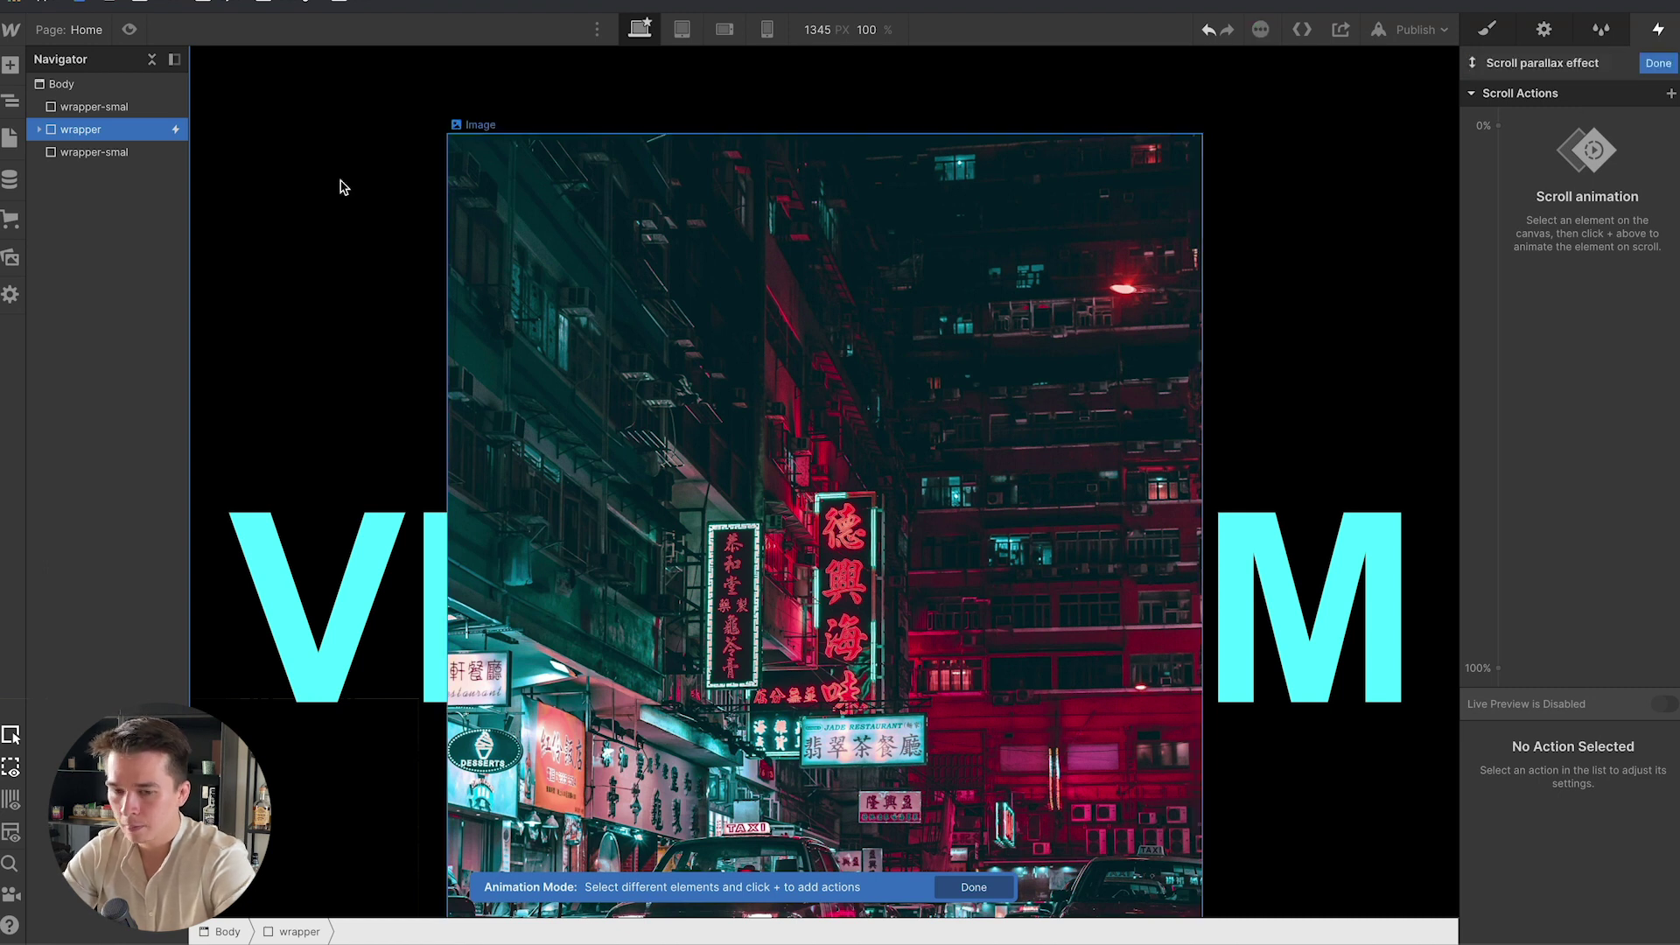
click(40, 129)
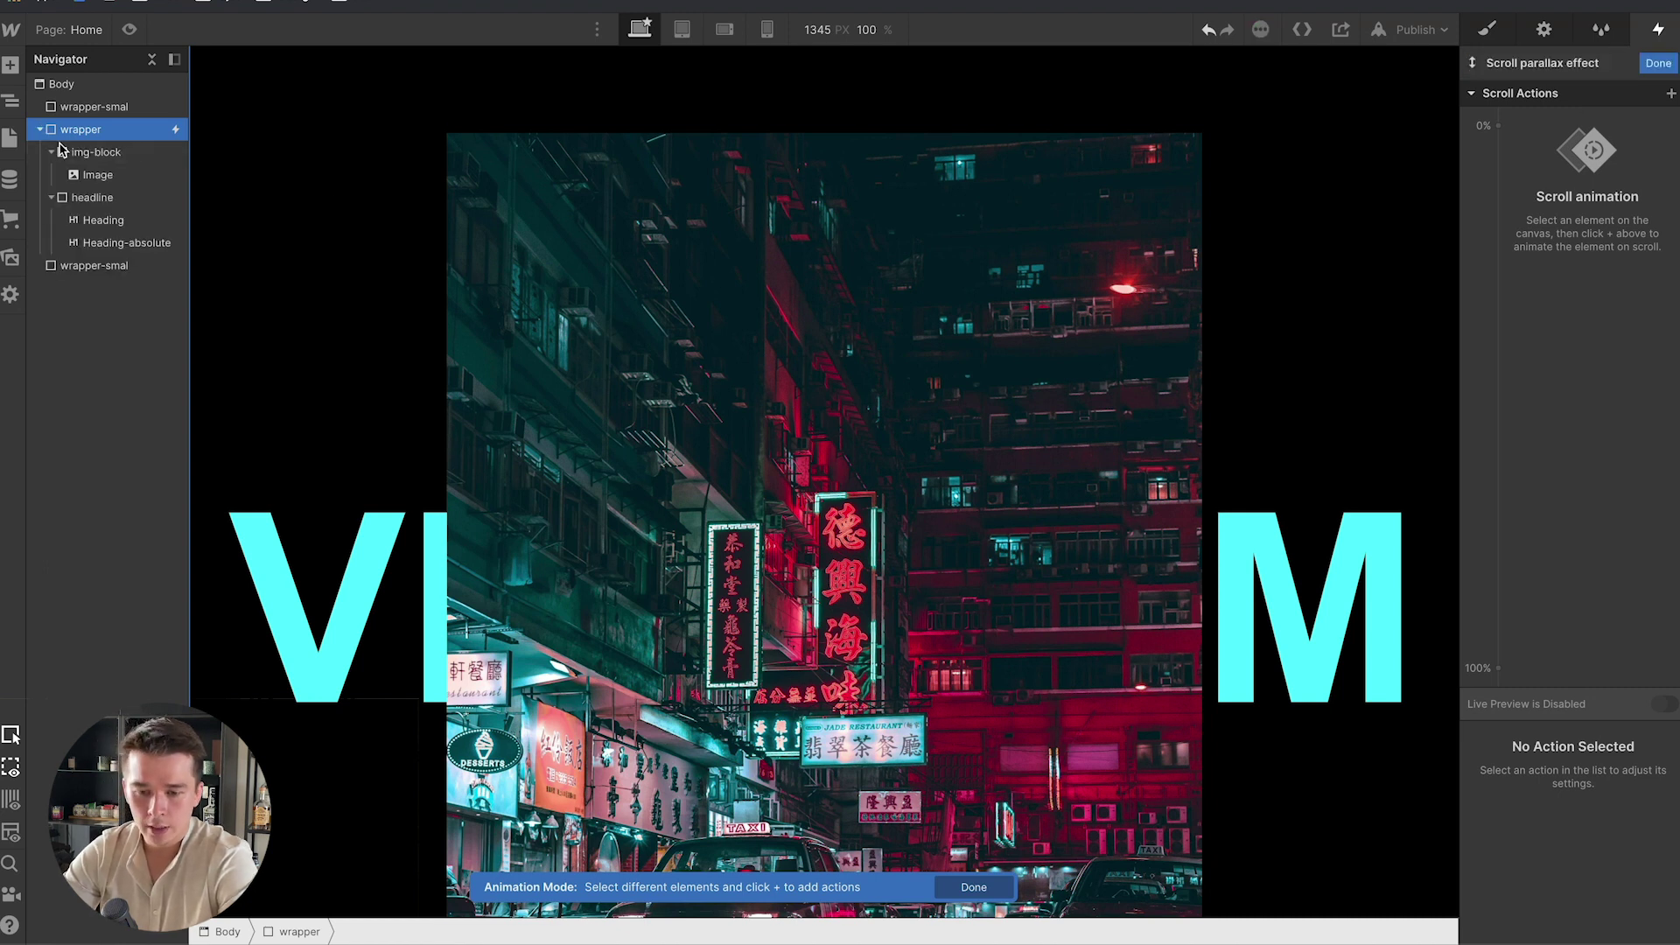
Animate the Heading's Move X from -50 px at 0% to 50 px at 100%.
click(94, 220)
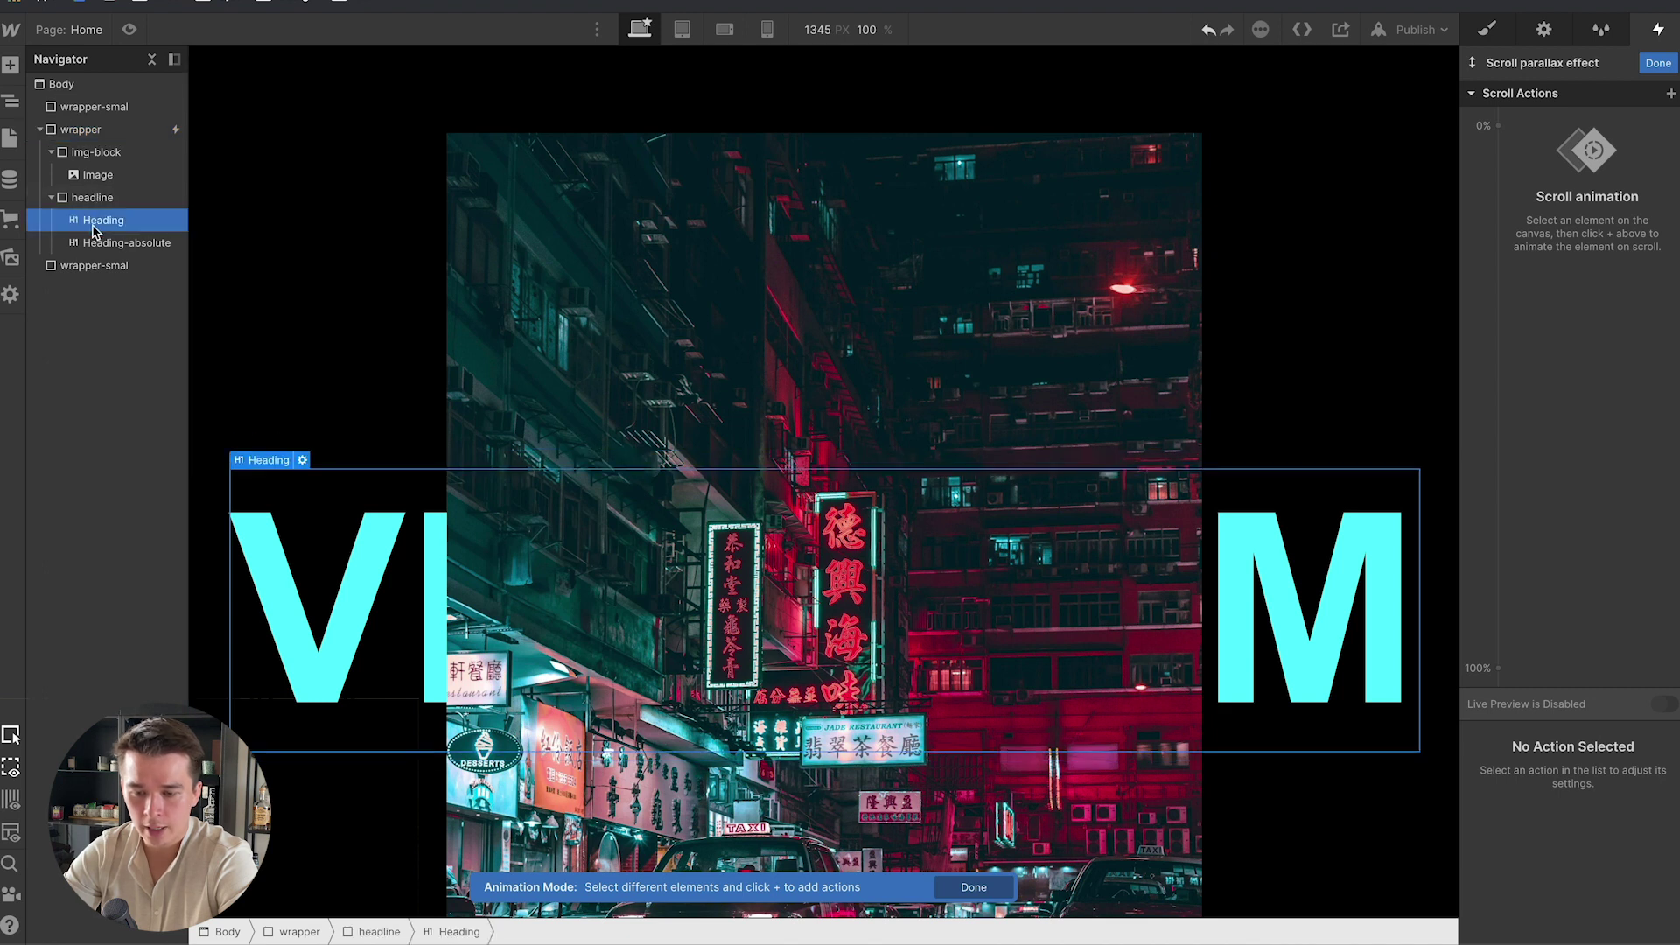
click(1502, 126)
click(1525, 187)
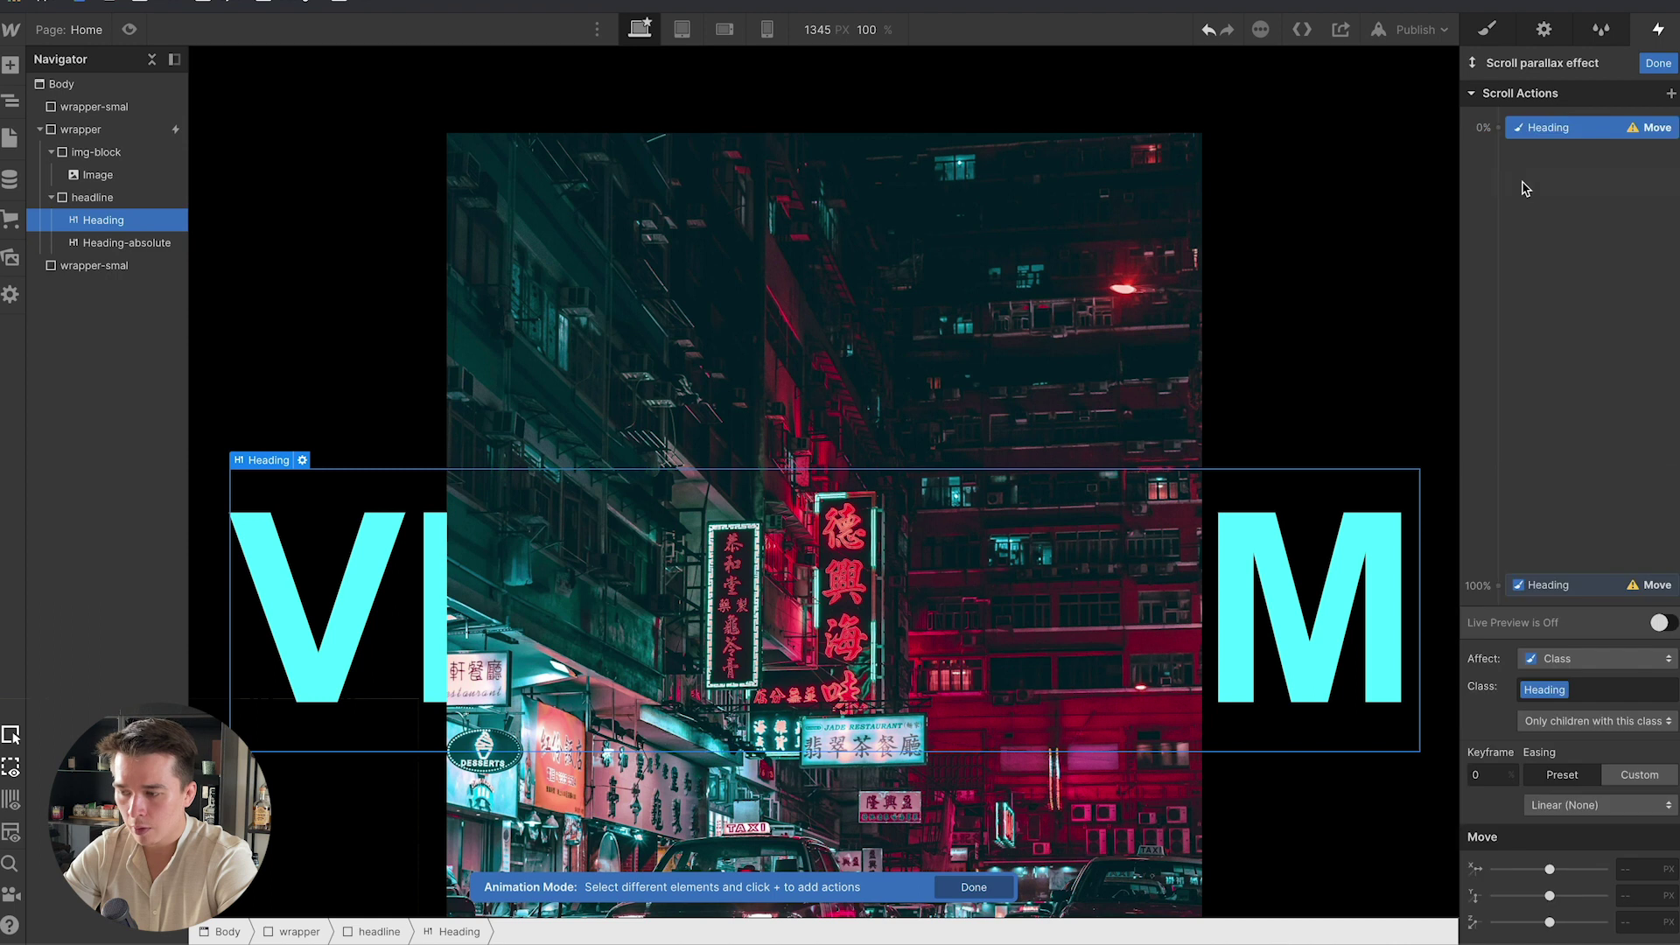
click(1633, 868)
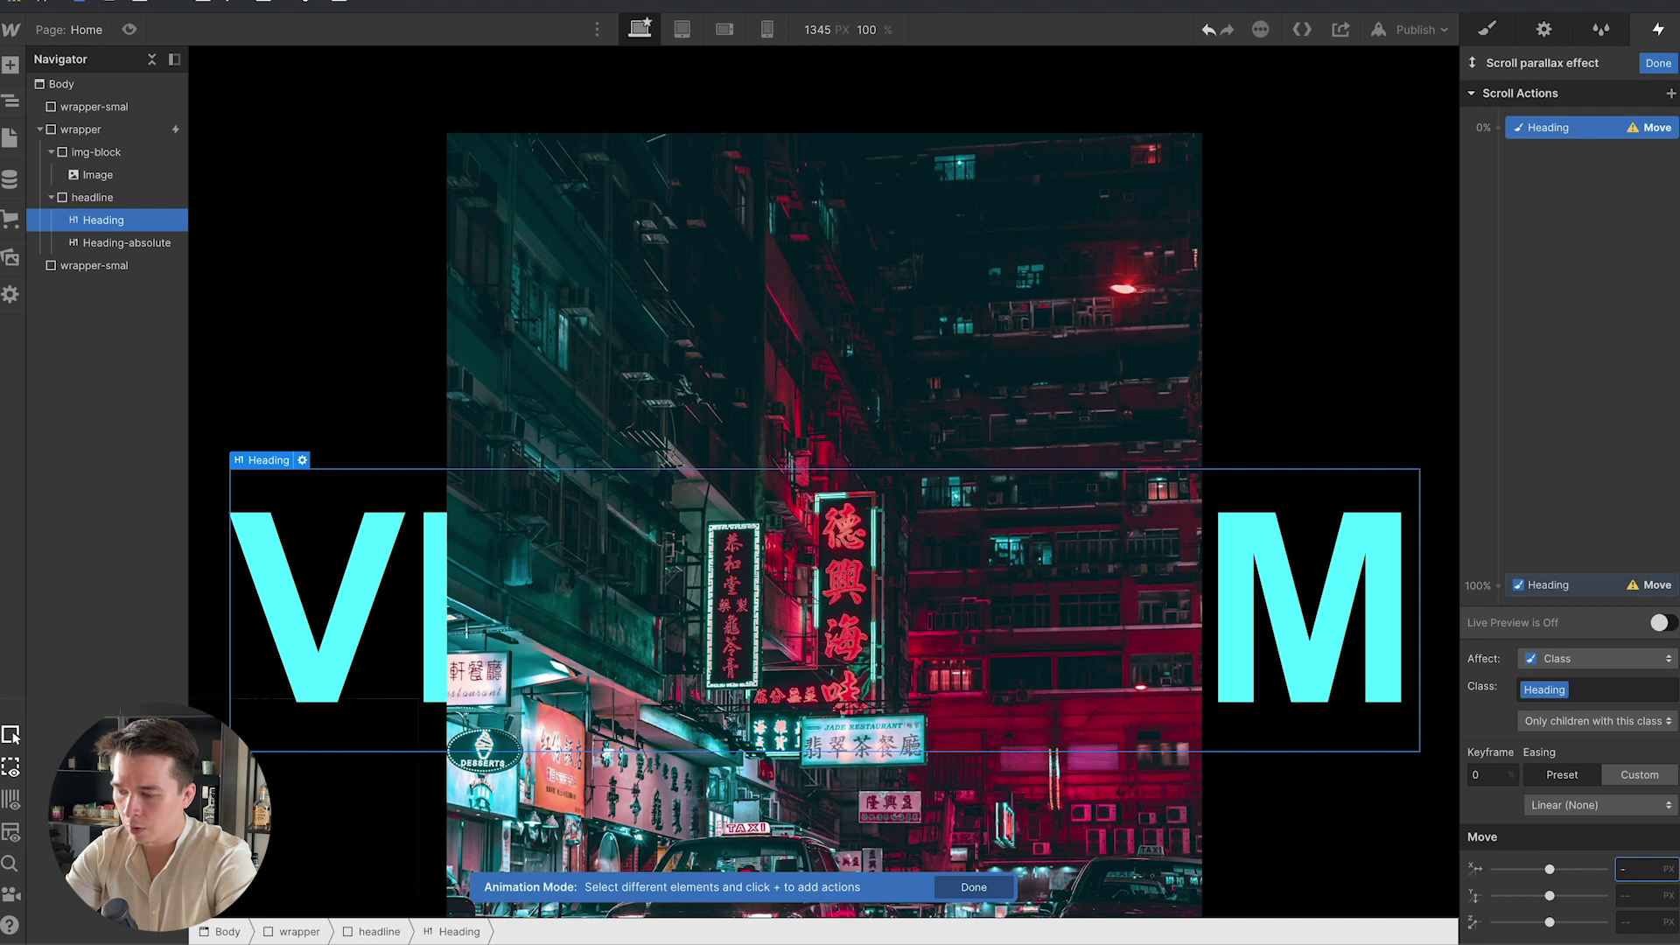
text(-50)
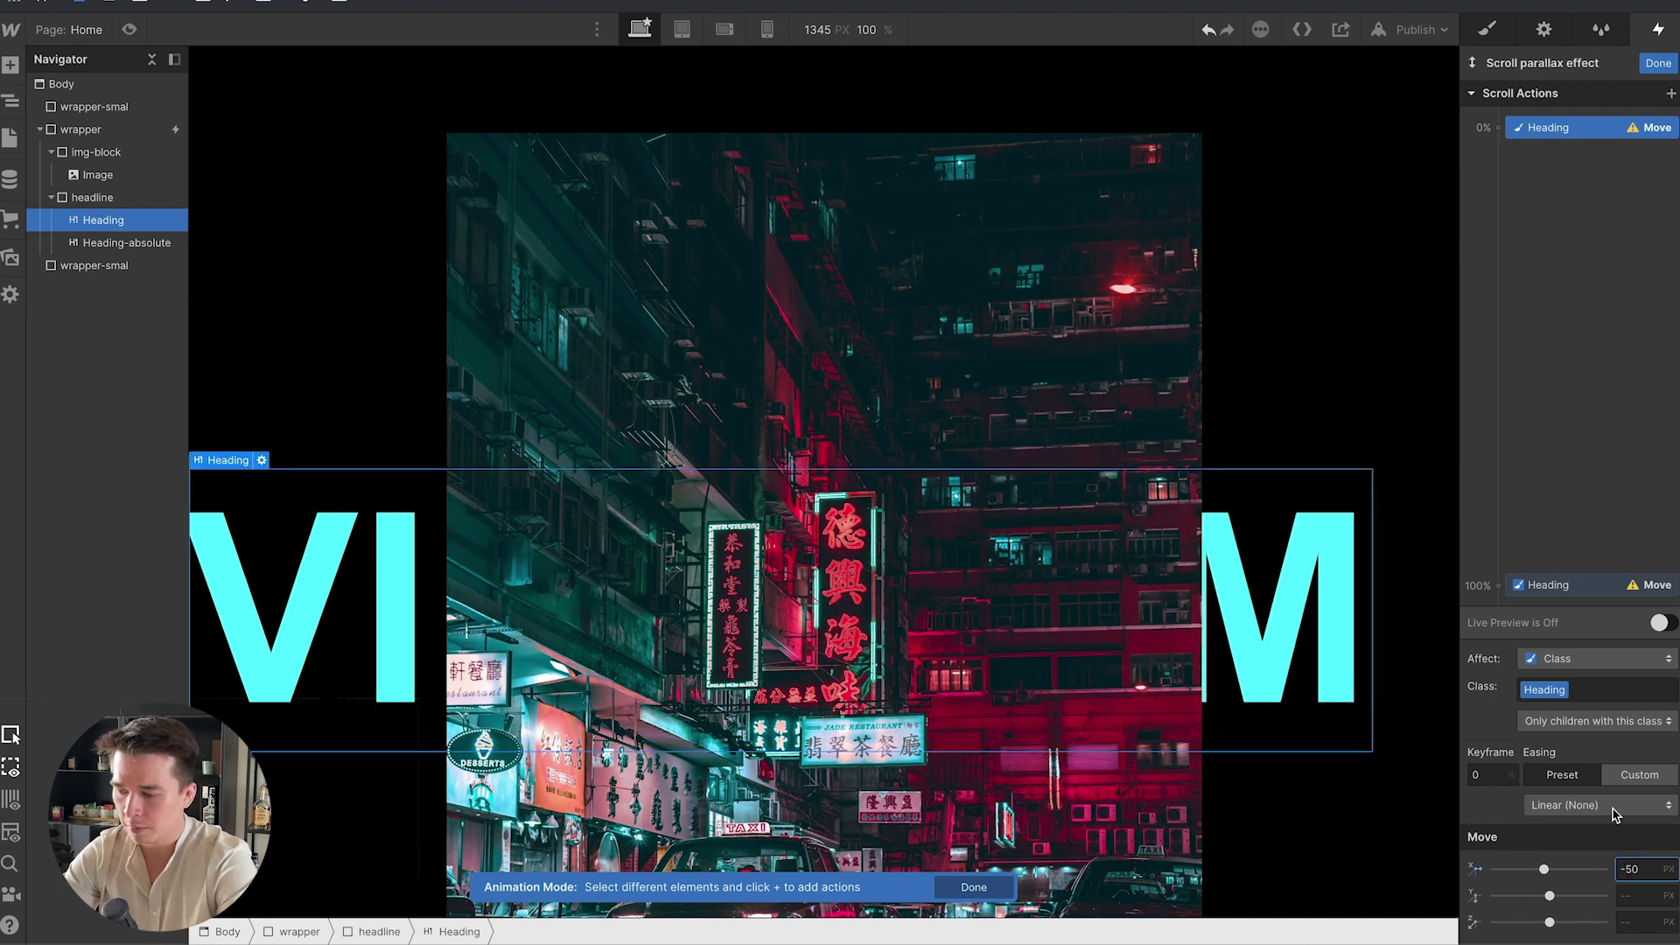
click(1567, 585)
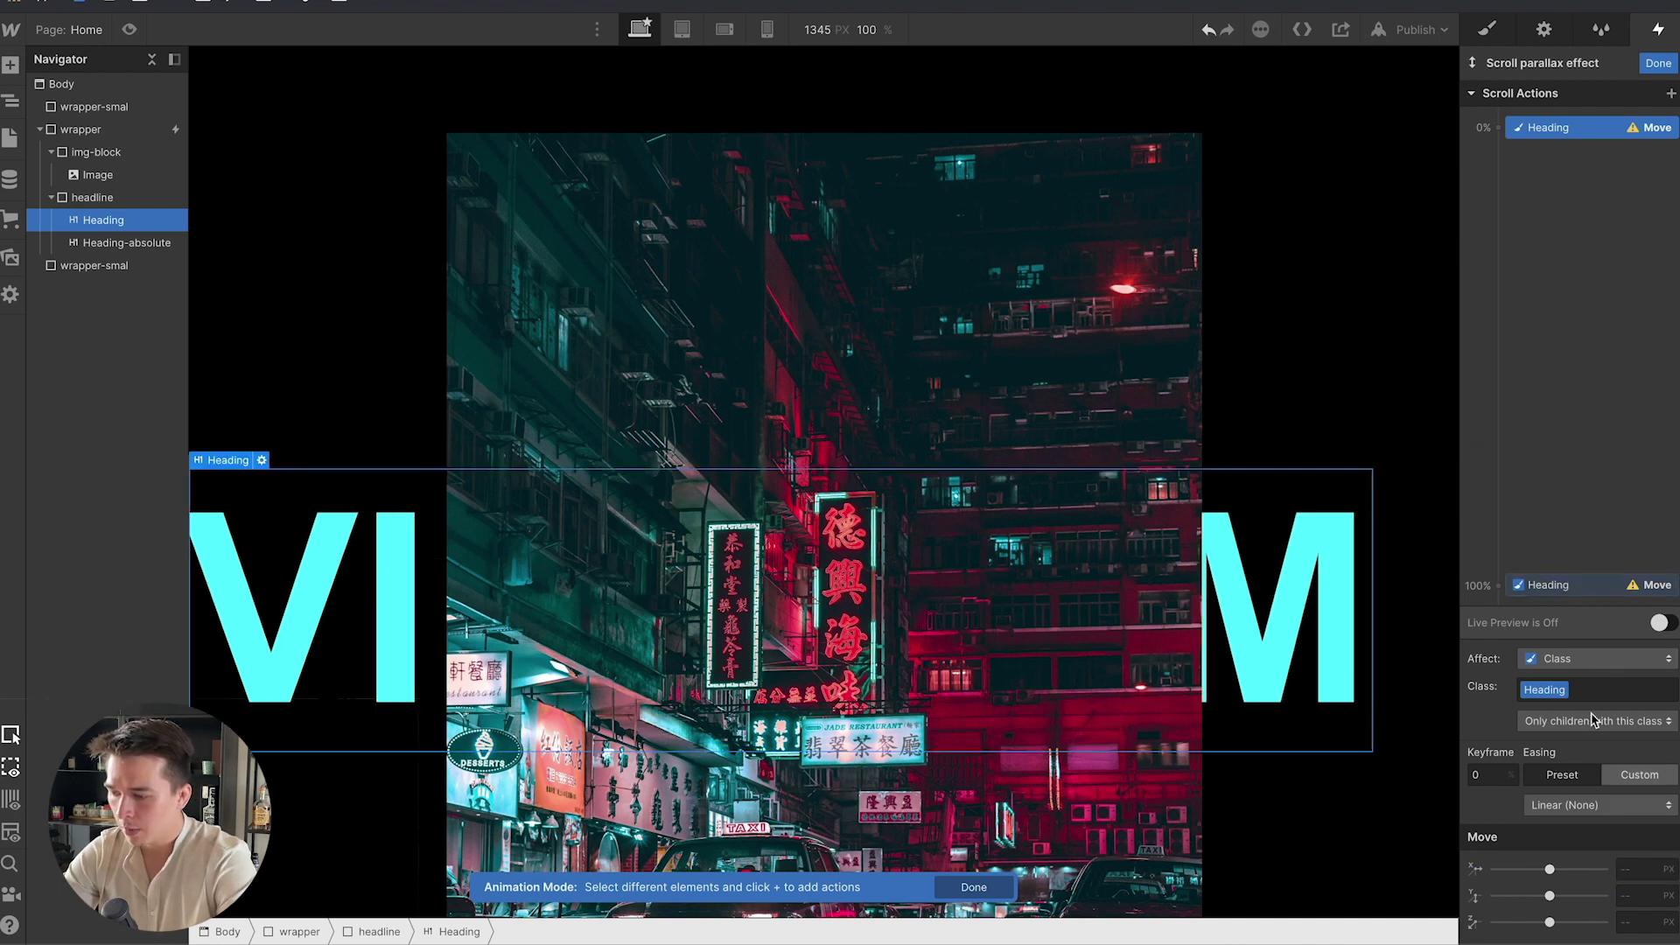
click(1575, 585)
click(1626, 870)
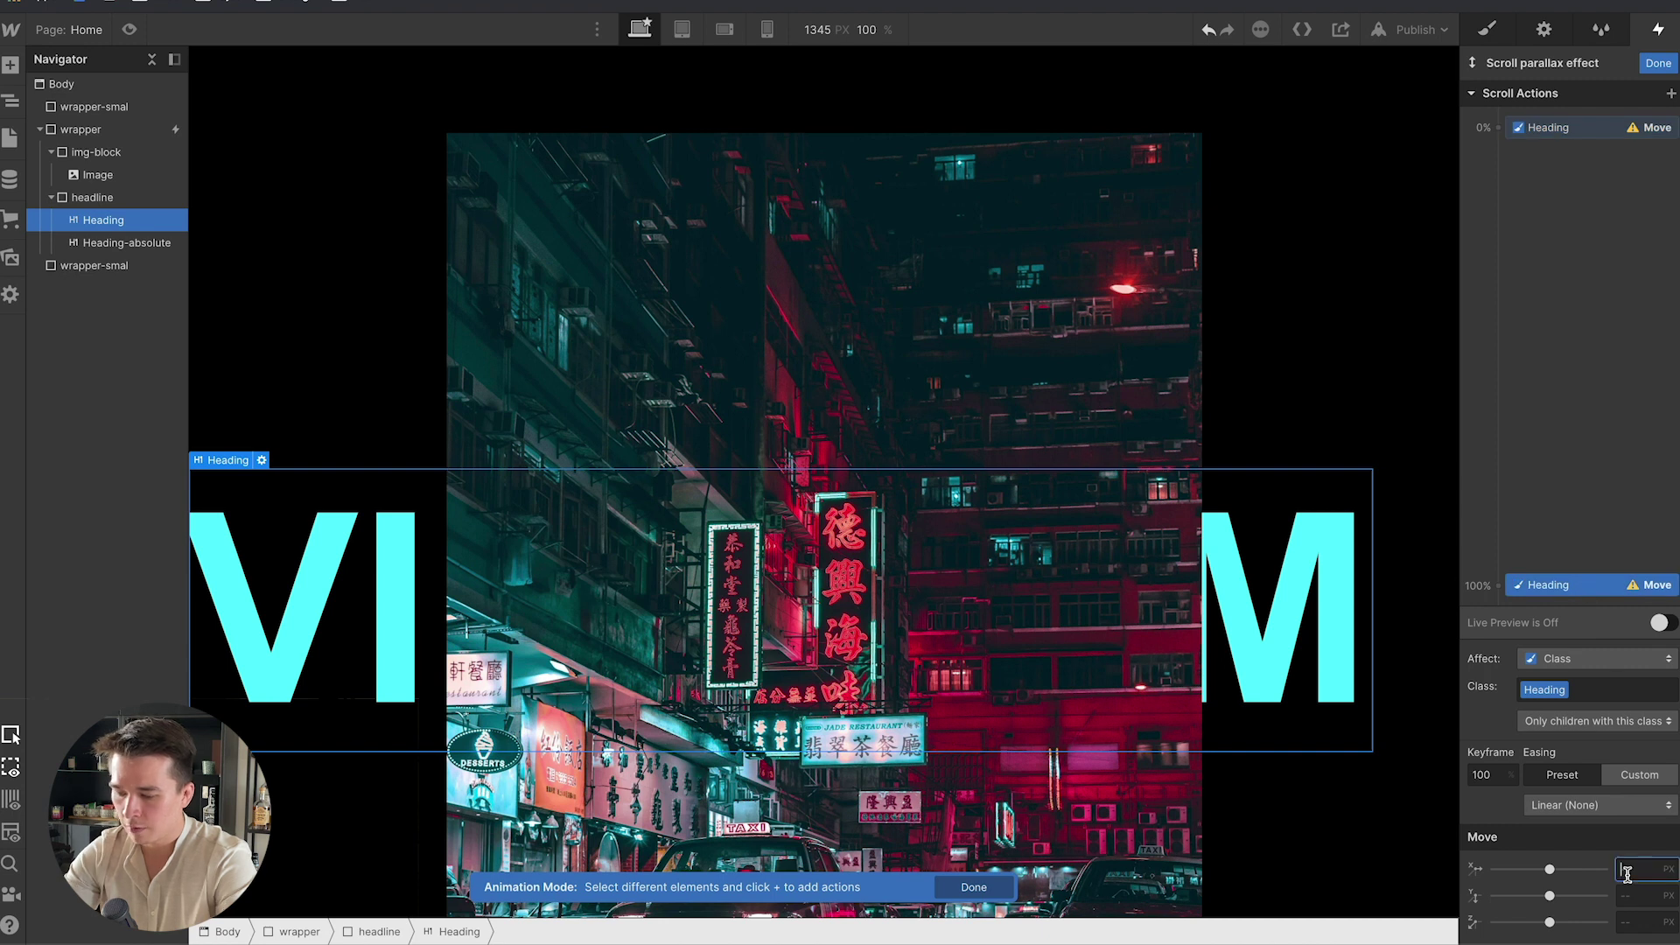
text(50)
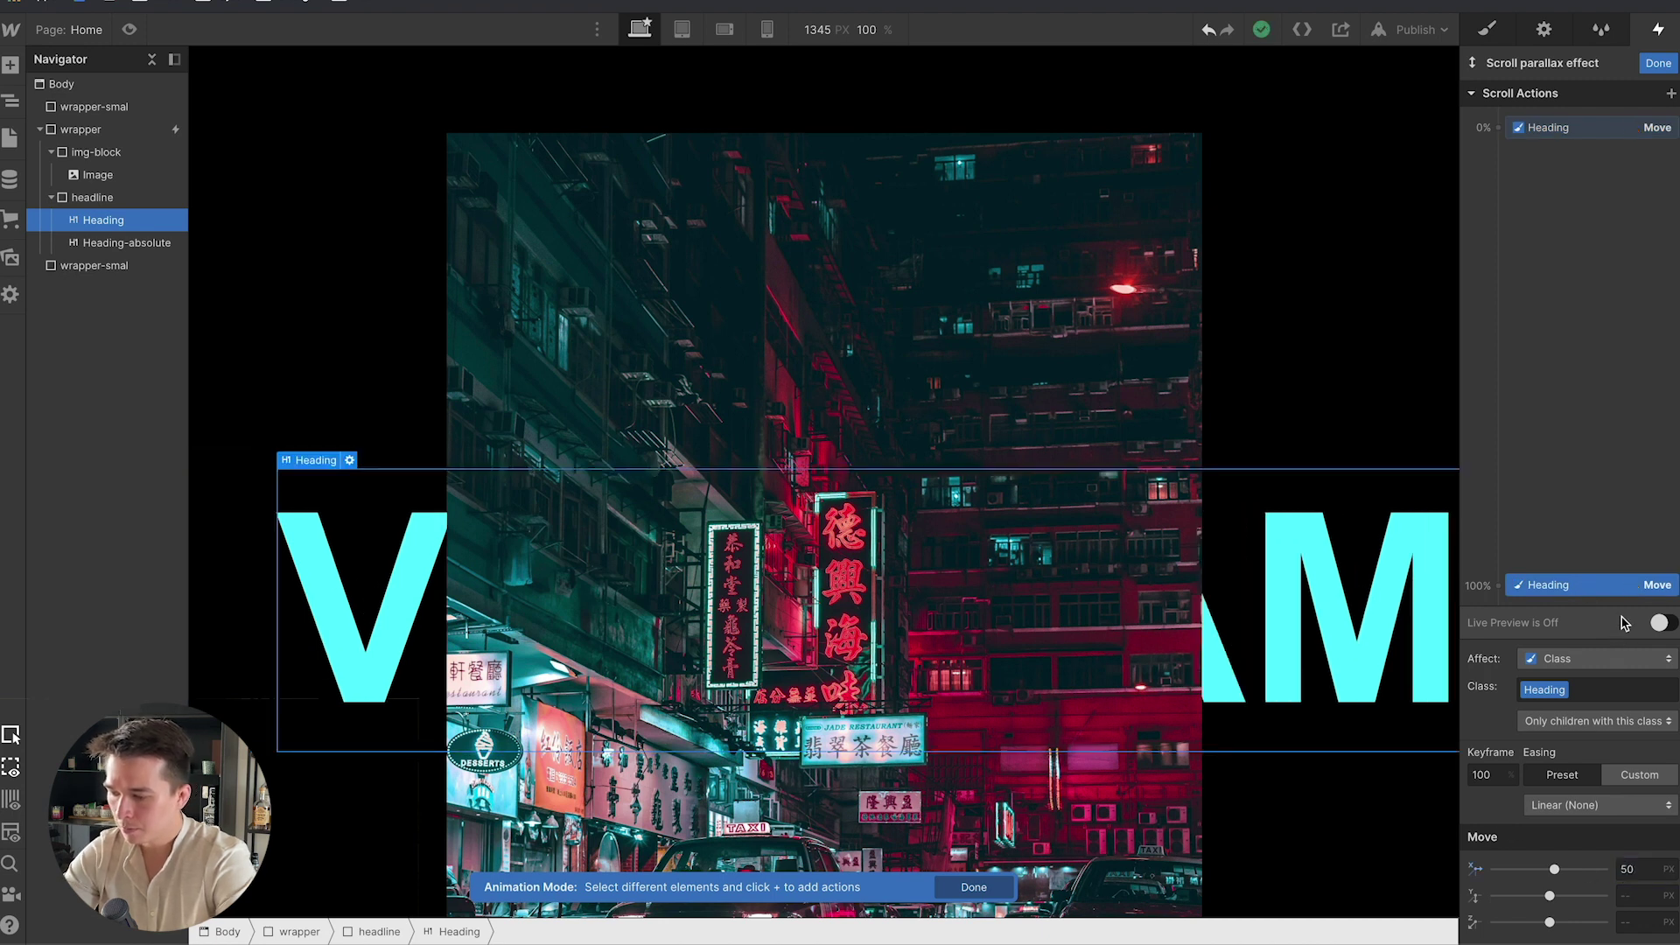
Add a 0% Move action on Heading-absolute with X at -50 px.
click(98, 248)
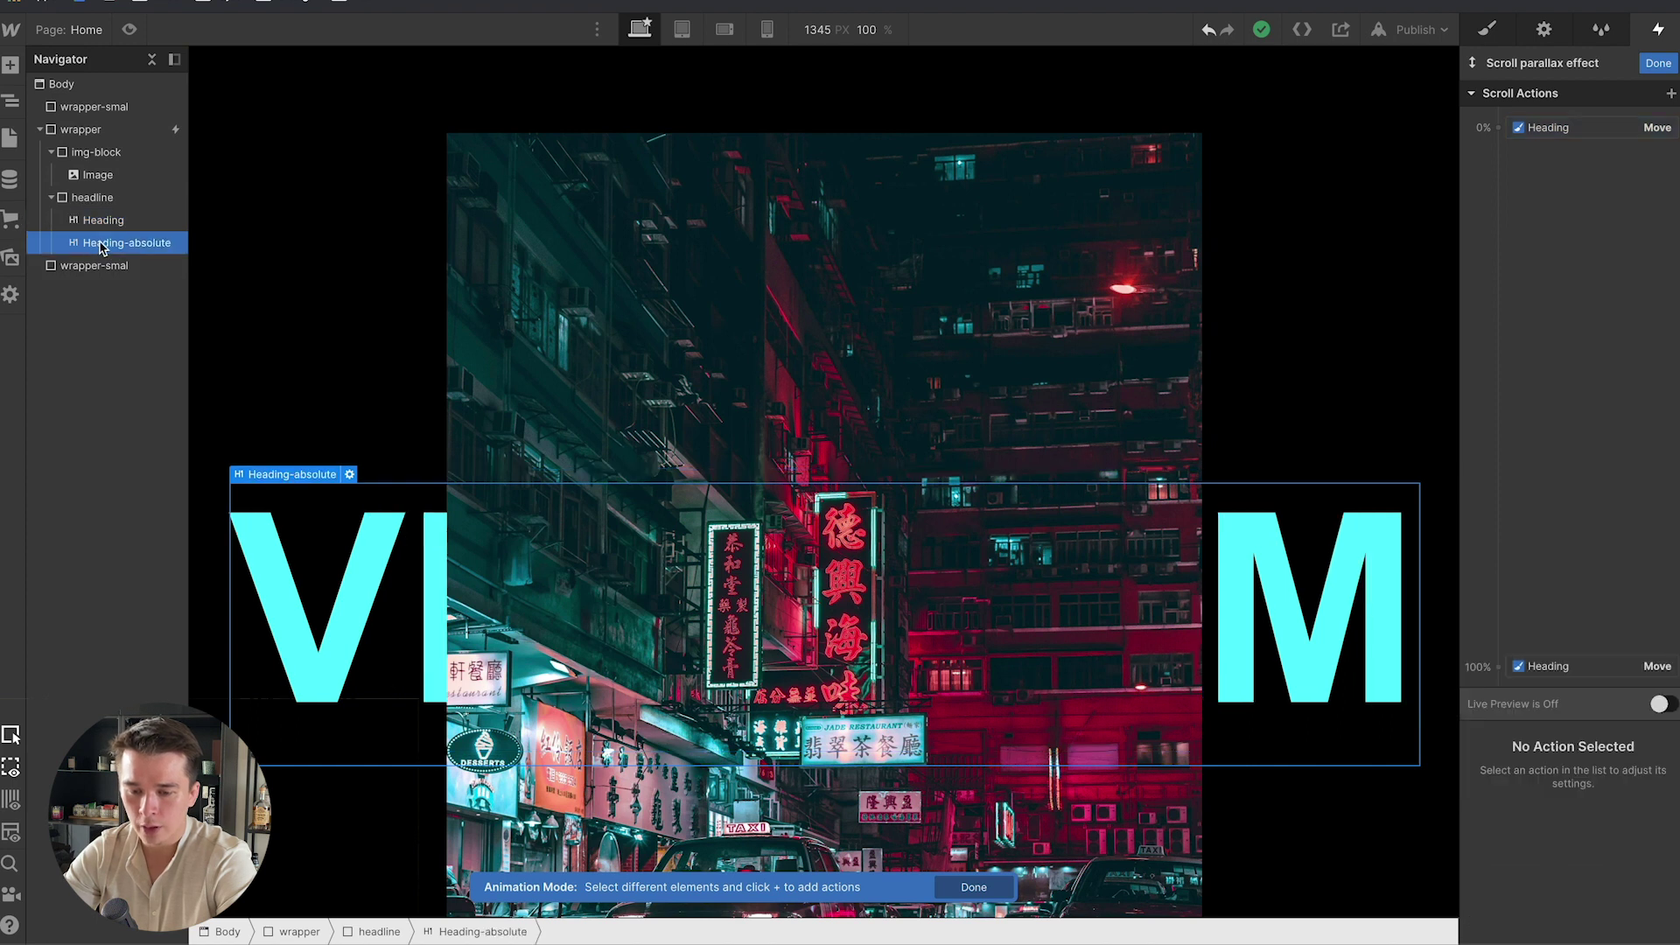
click(1500, 129)
click(1505, 185)
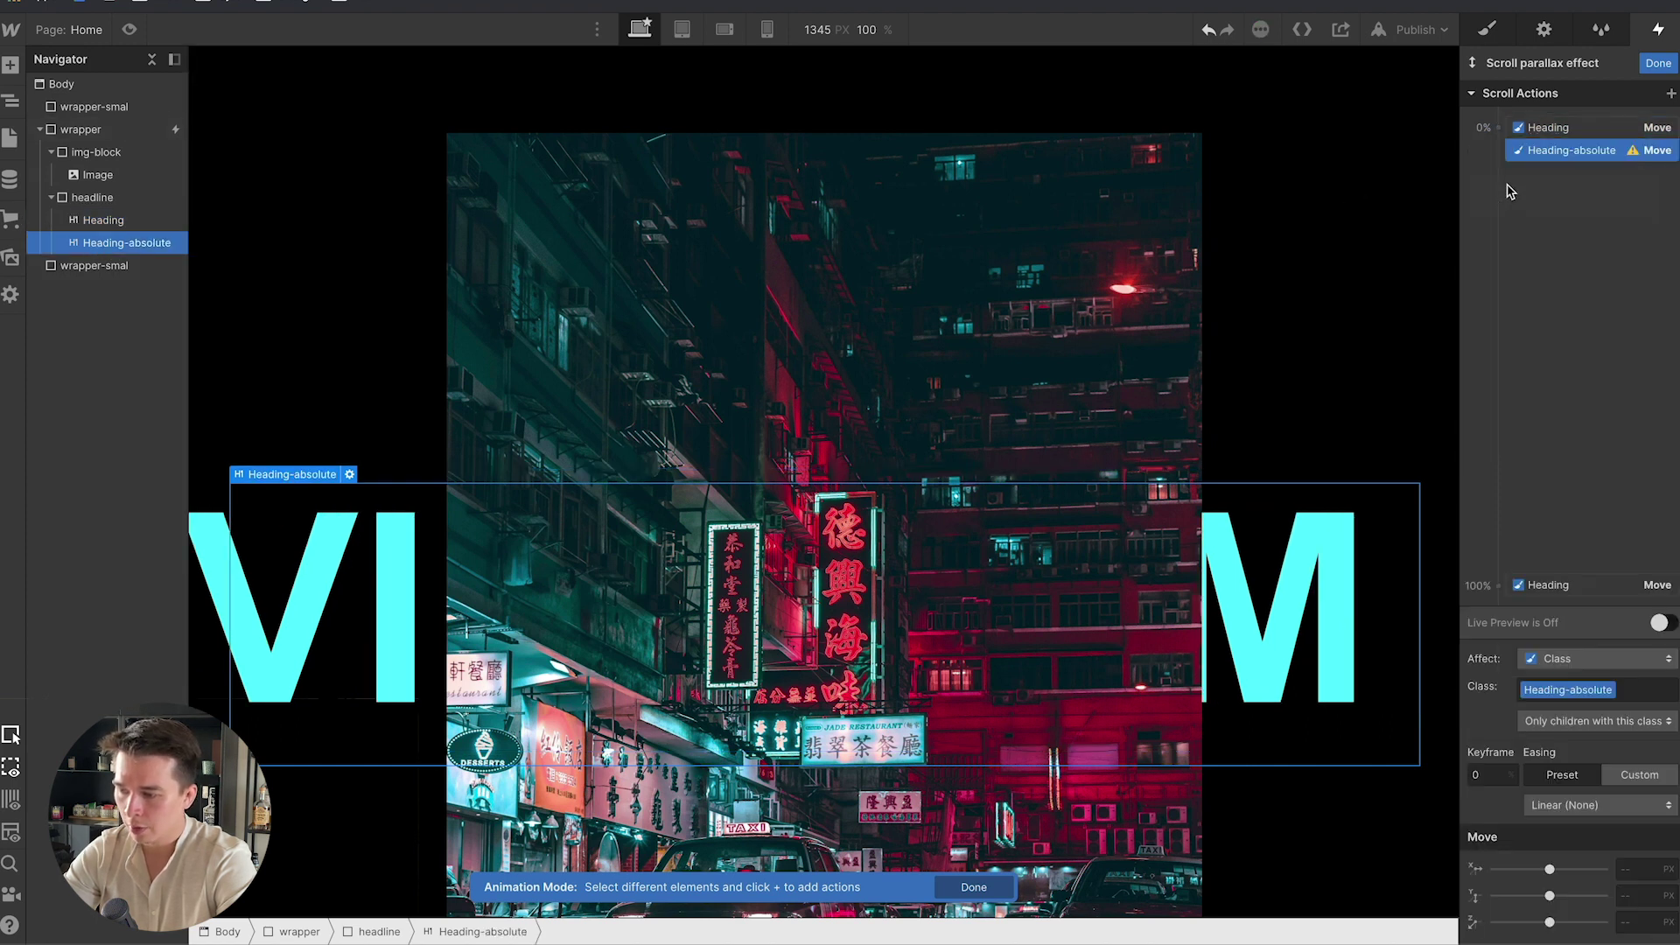
click(1629, 869)
text(-50)
key(Return)
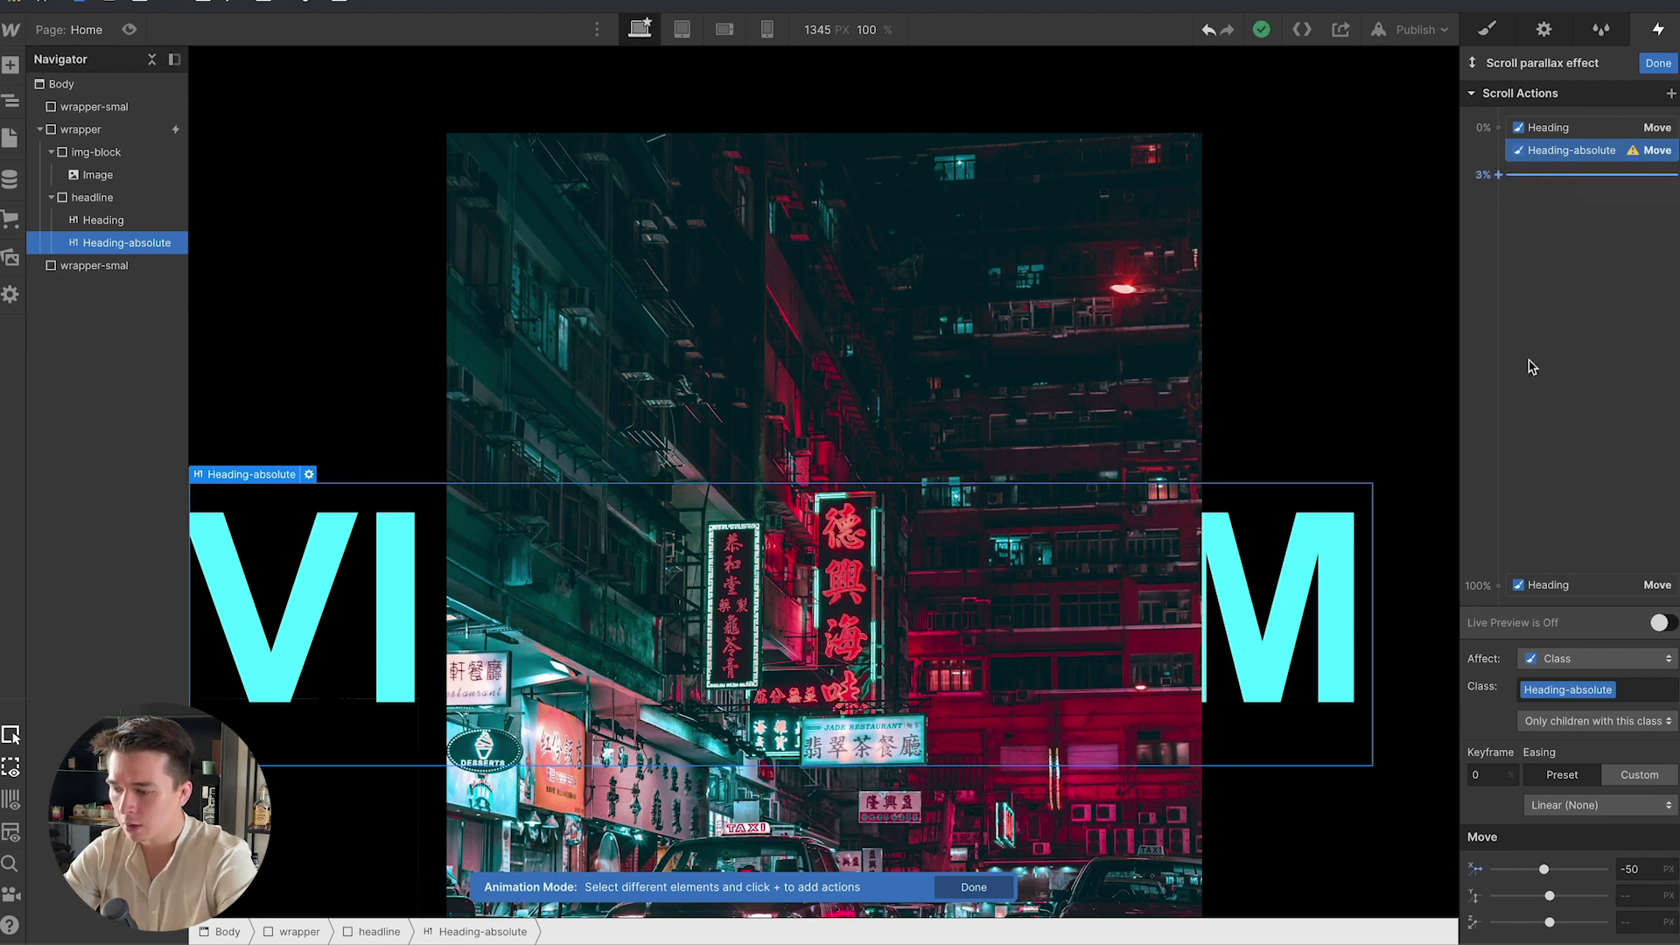
Add a 100% keyframe Move with X at 50 px, undoing an accidental scale action.
click(1497, 585)
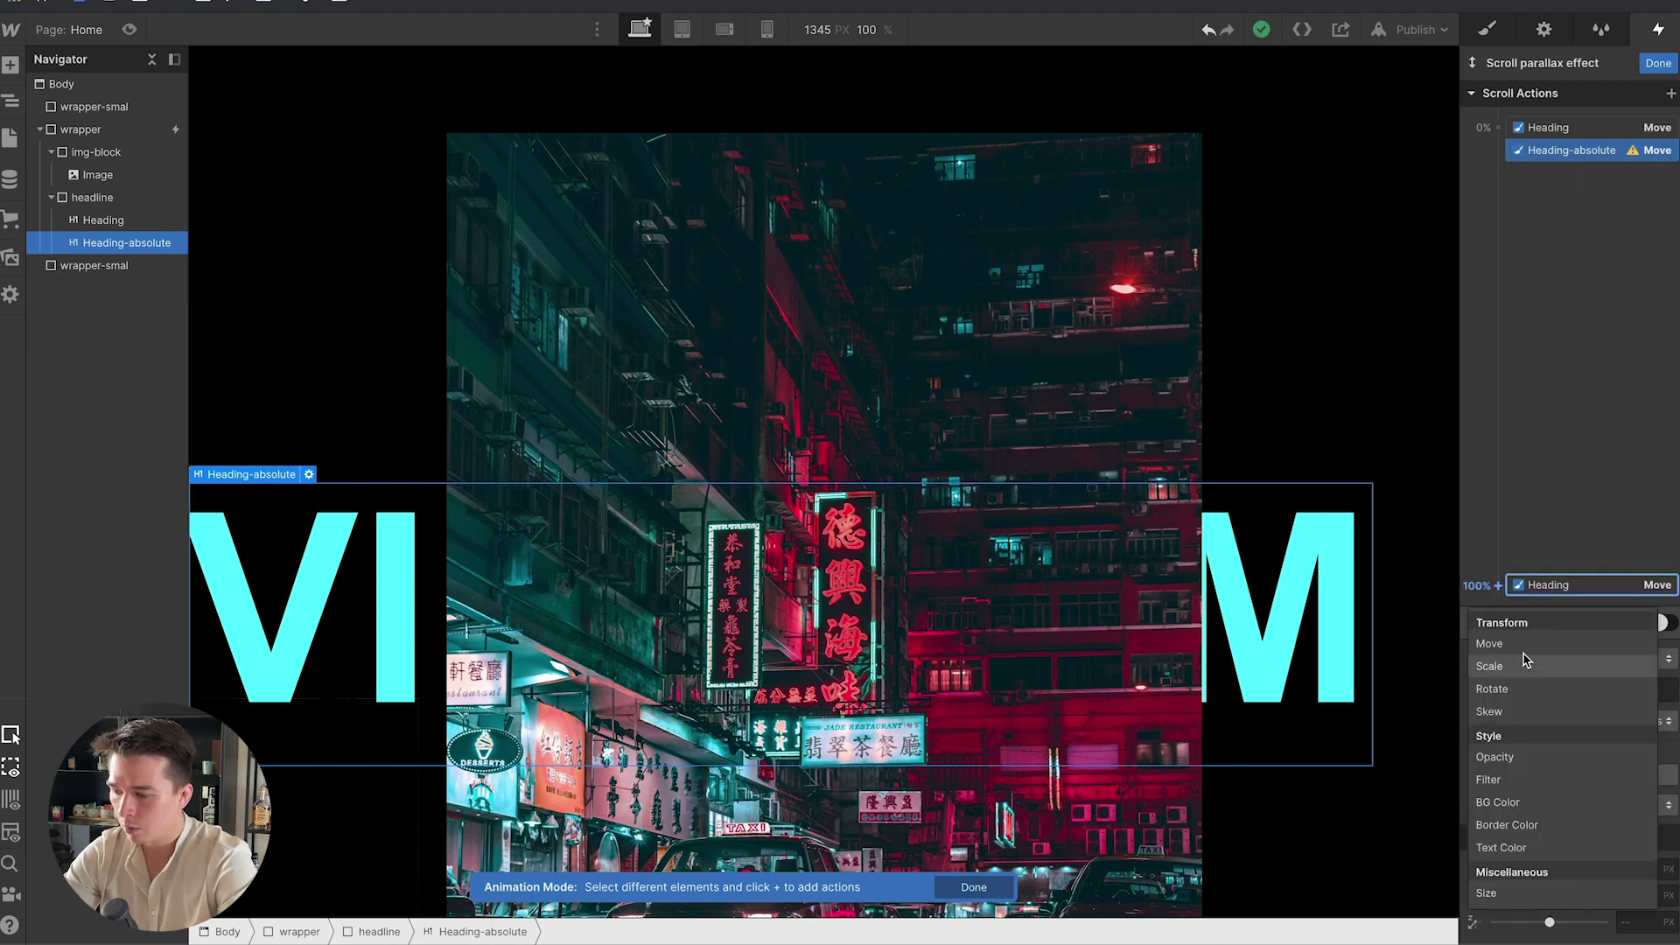
click(1527, 666)
key(ctrl+z)
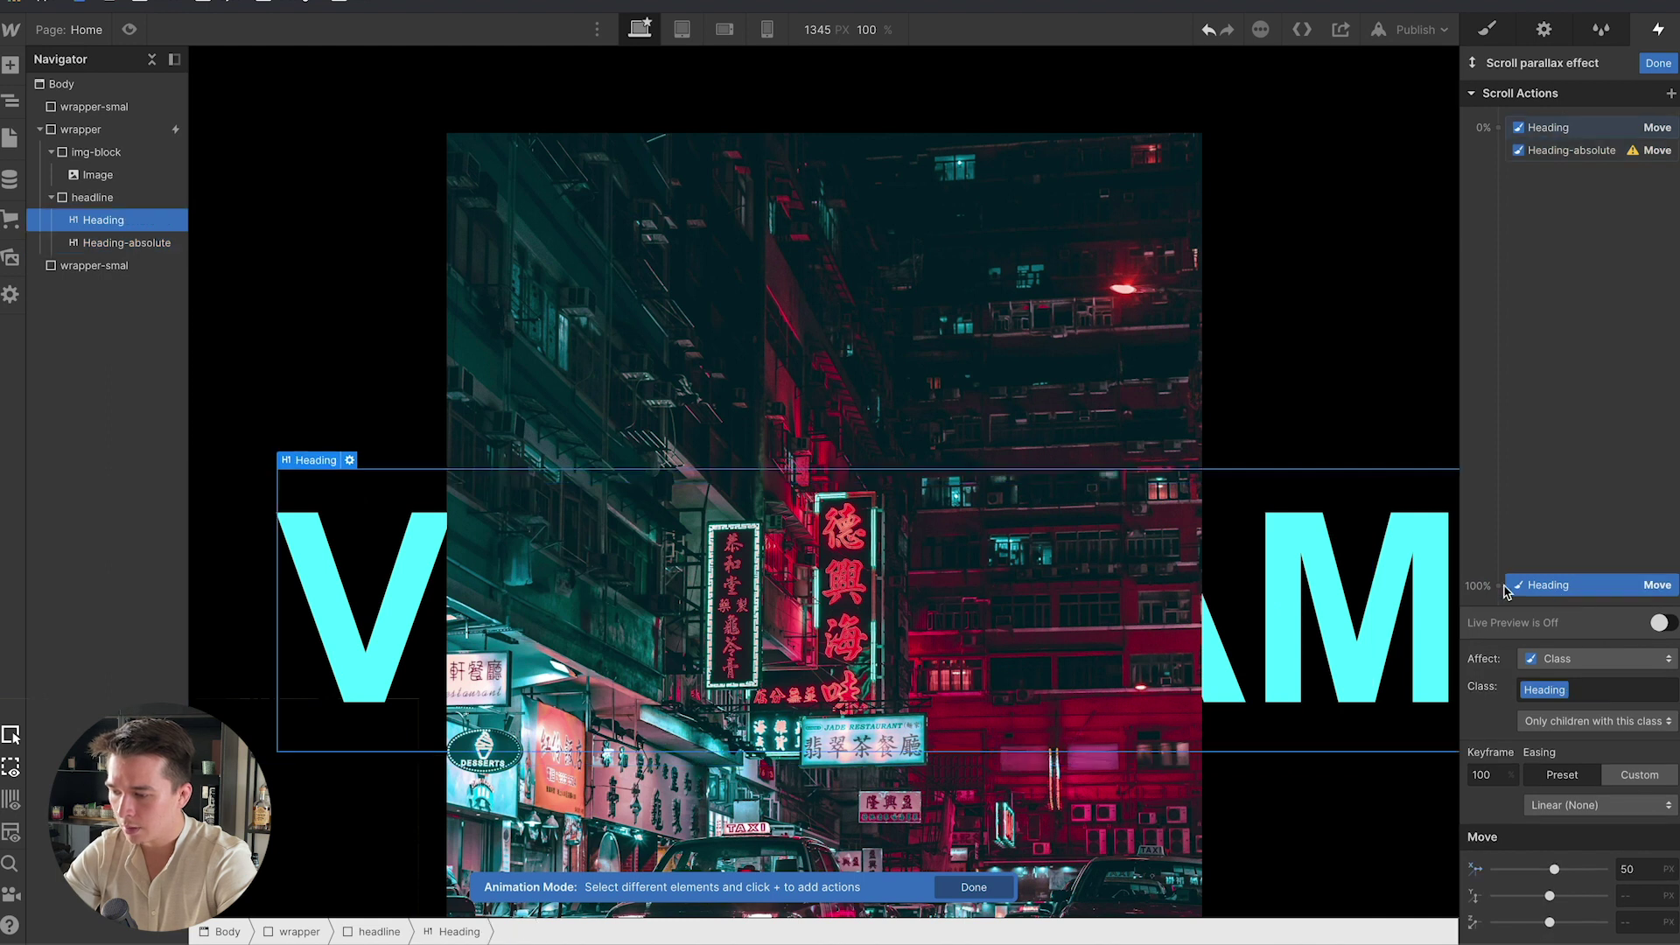
click(1497, 585)
click(1510, 648)
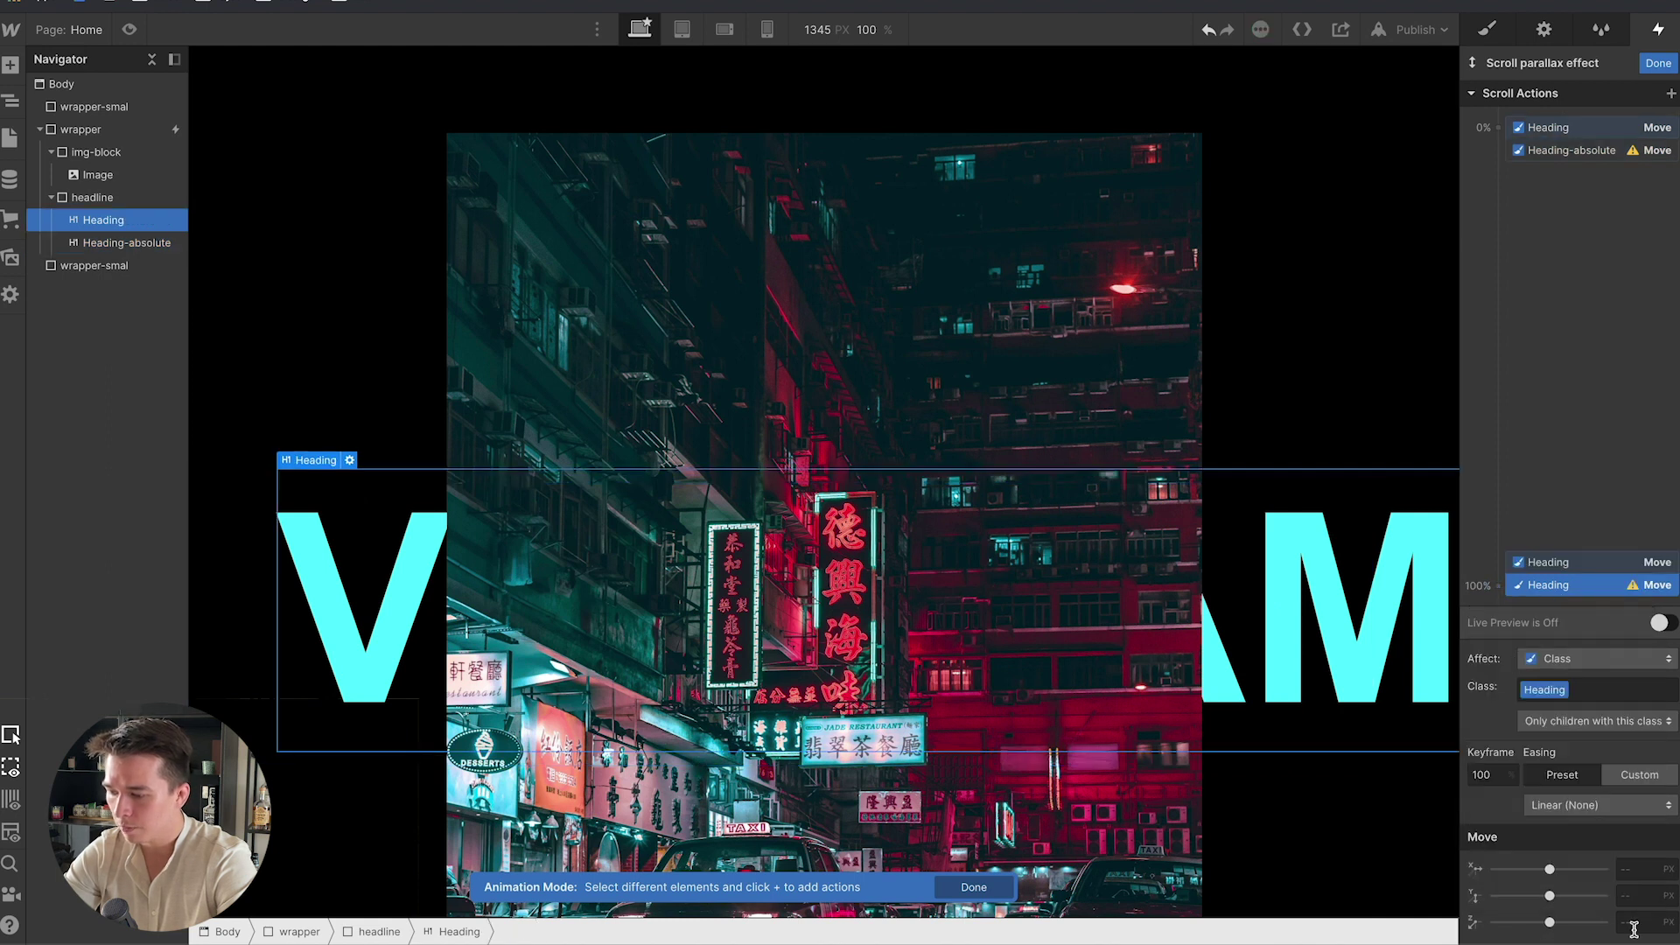
click(1636, 869)
text(50)
key(Return)
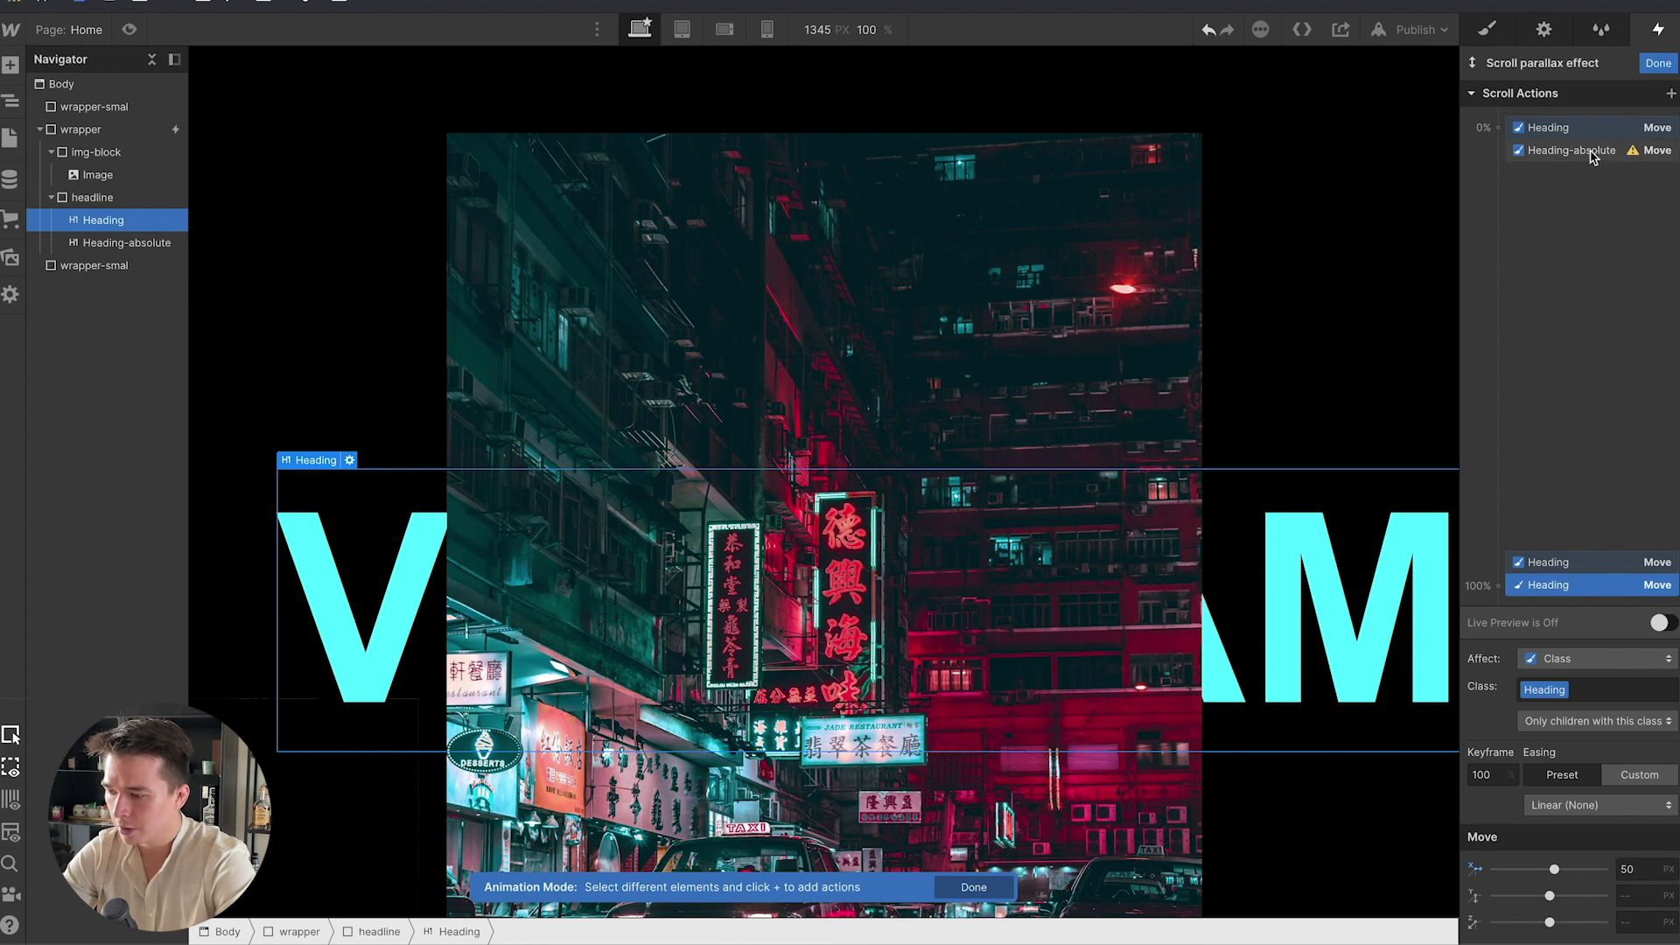
Retarget the 100% move action to Heading-absolute and finish editing the animation.
click(1575, 594)
click(1571, 634)
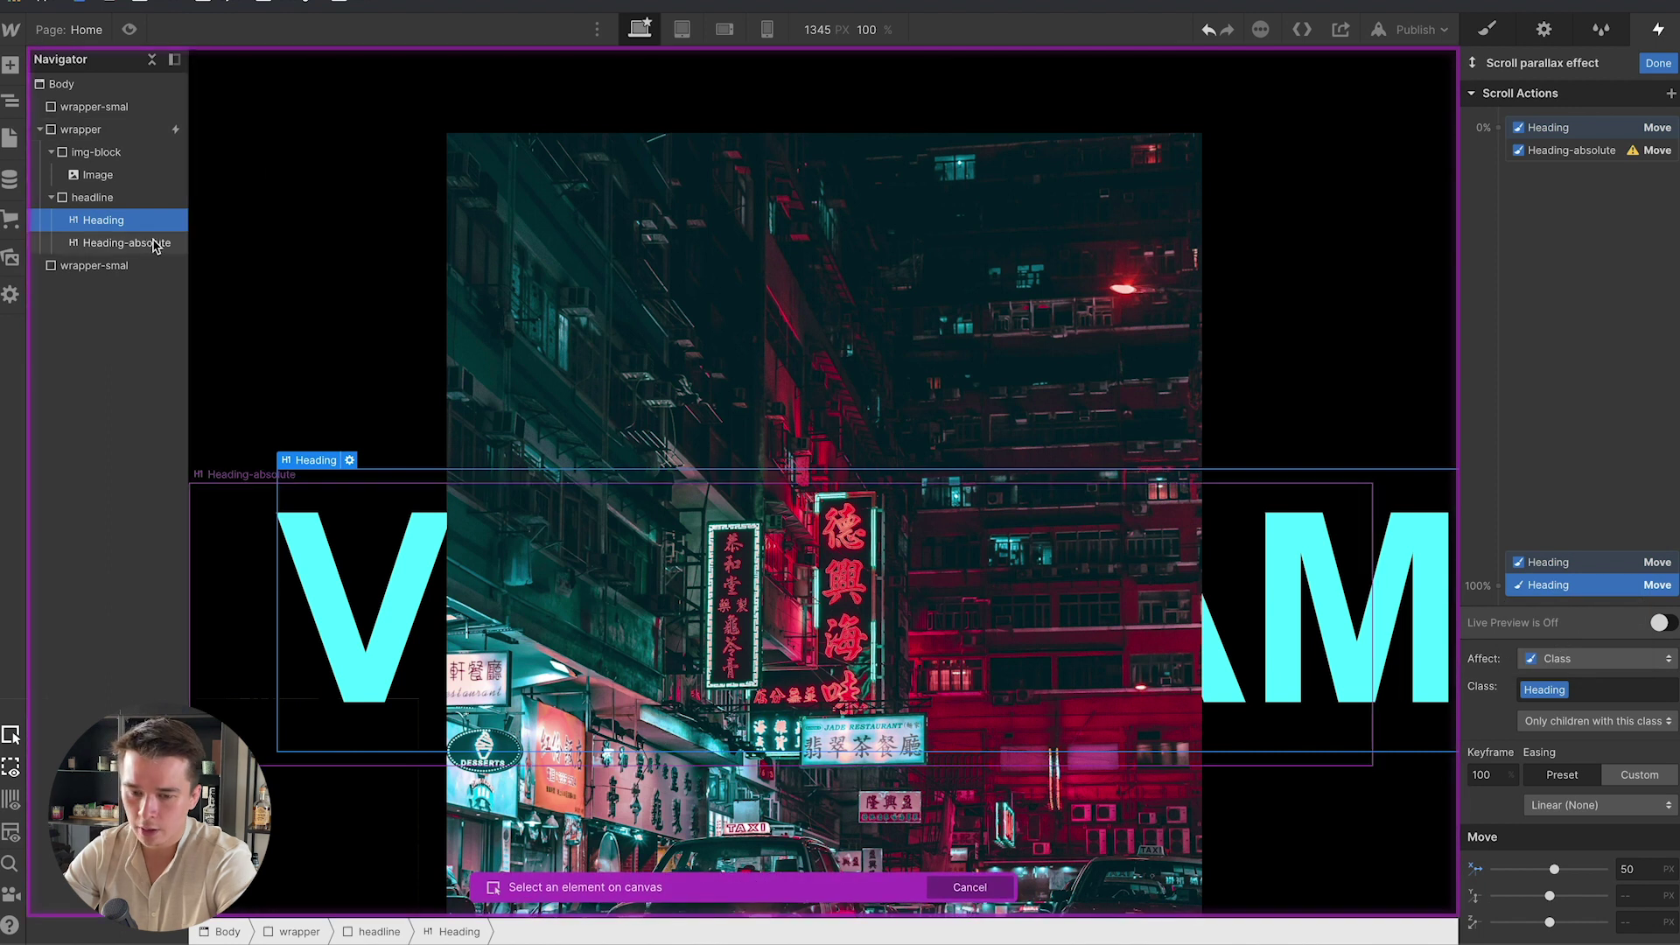
click(127, 242)
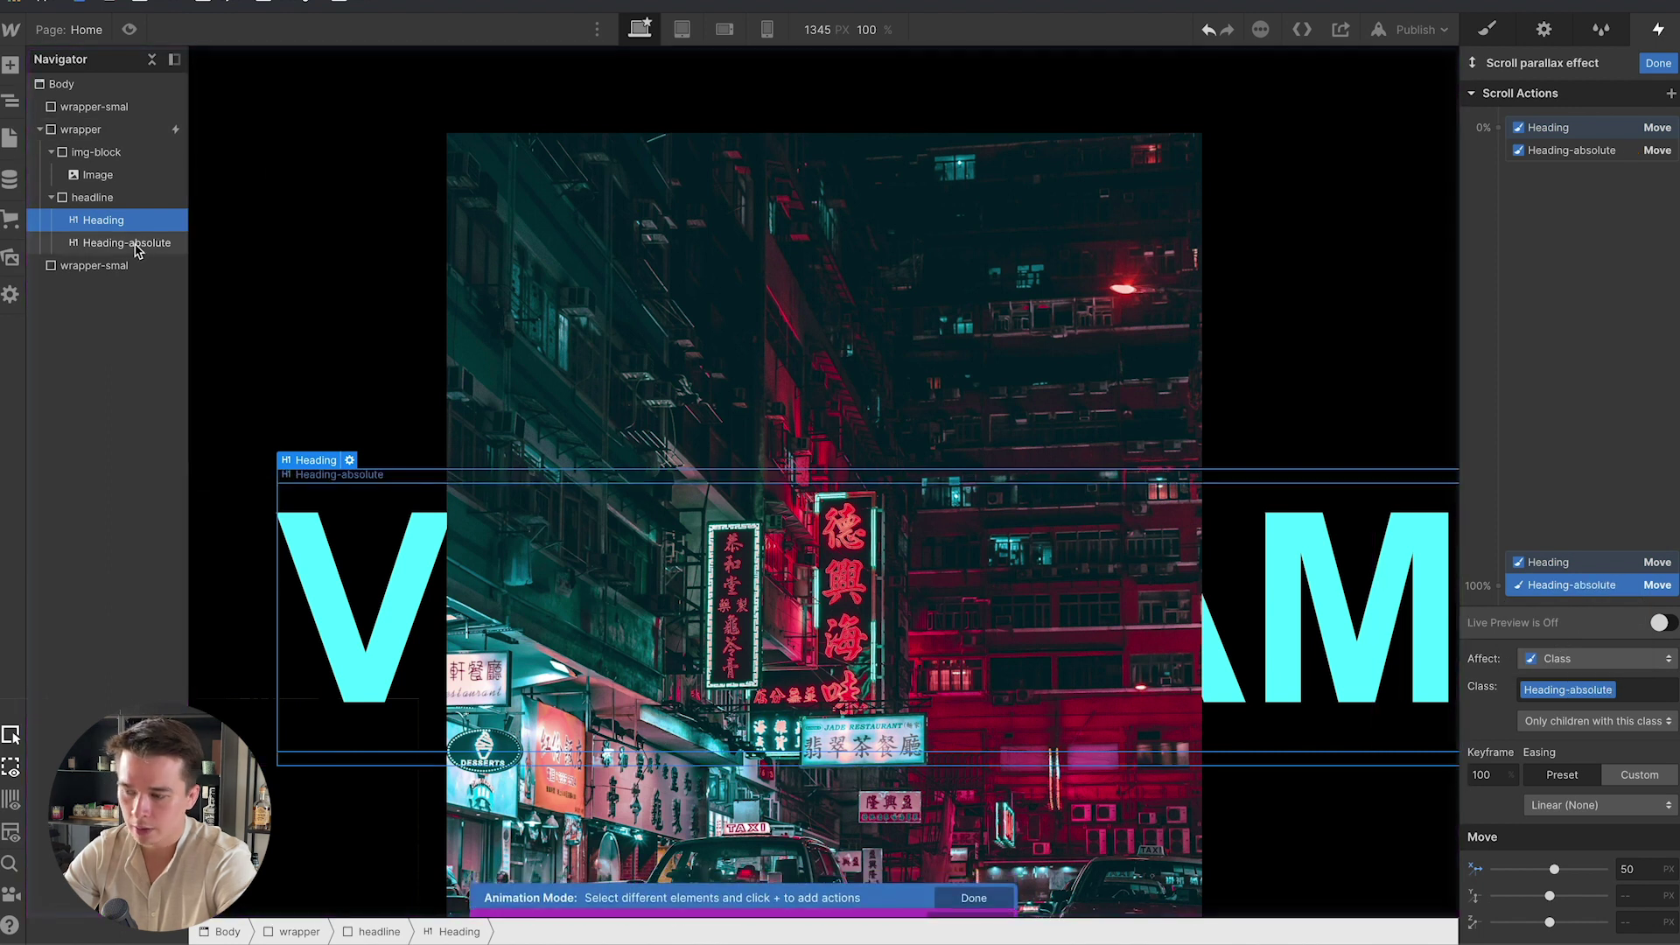
click(1658, 63)
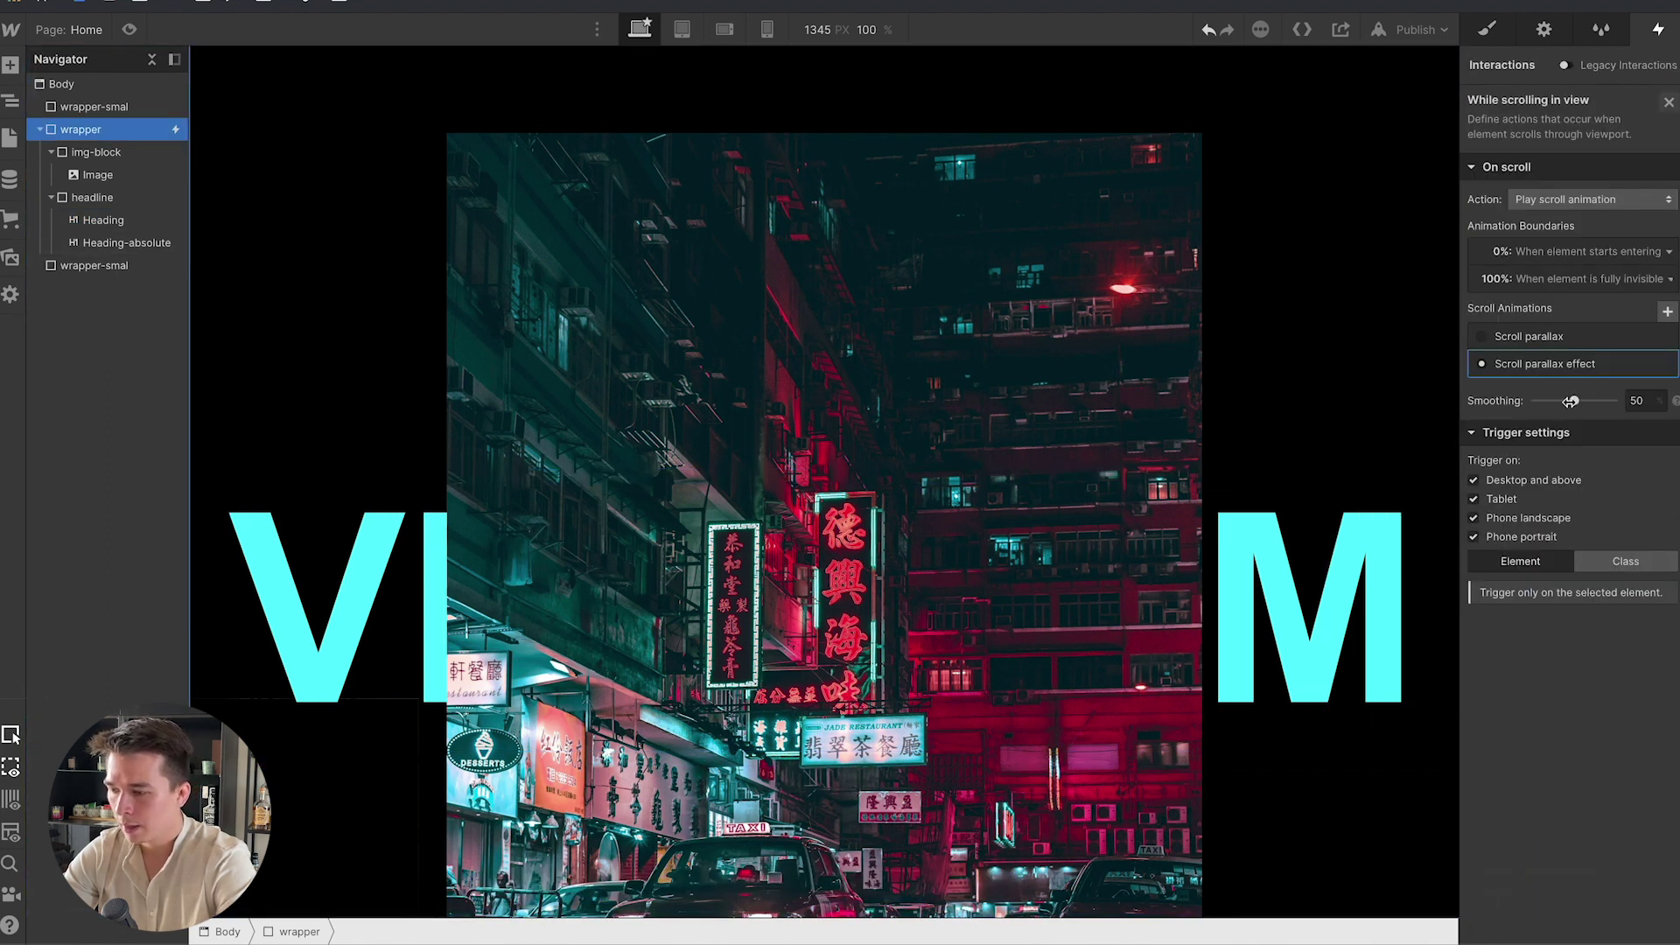
Delete the old Scroll parallax animation from the wrapper.
mouse_move(1576, 364)
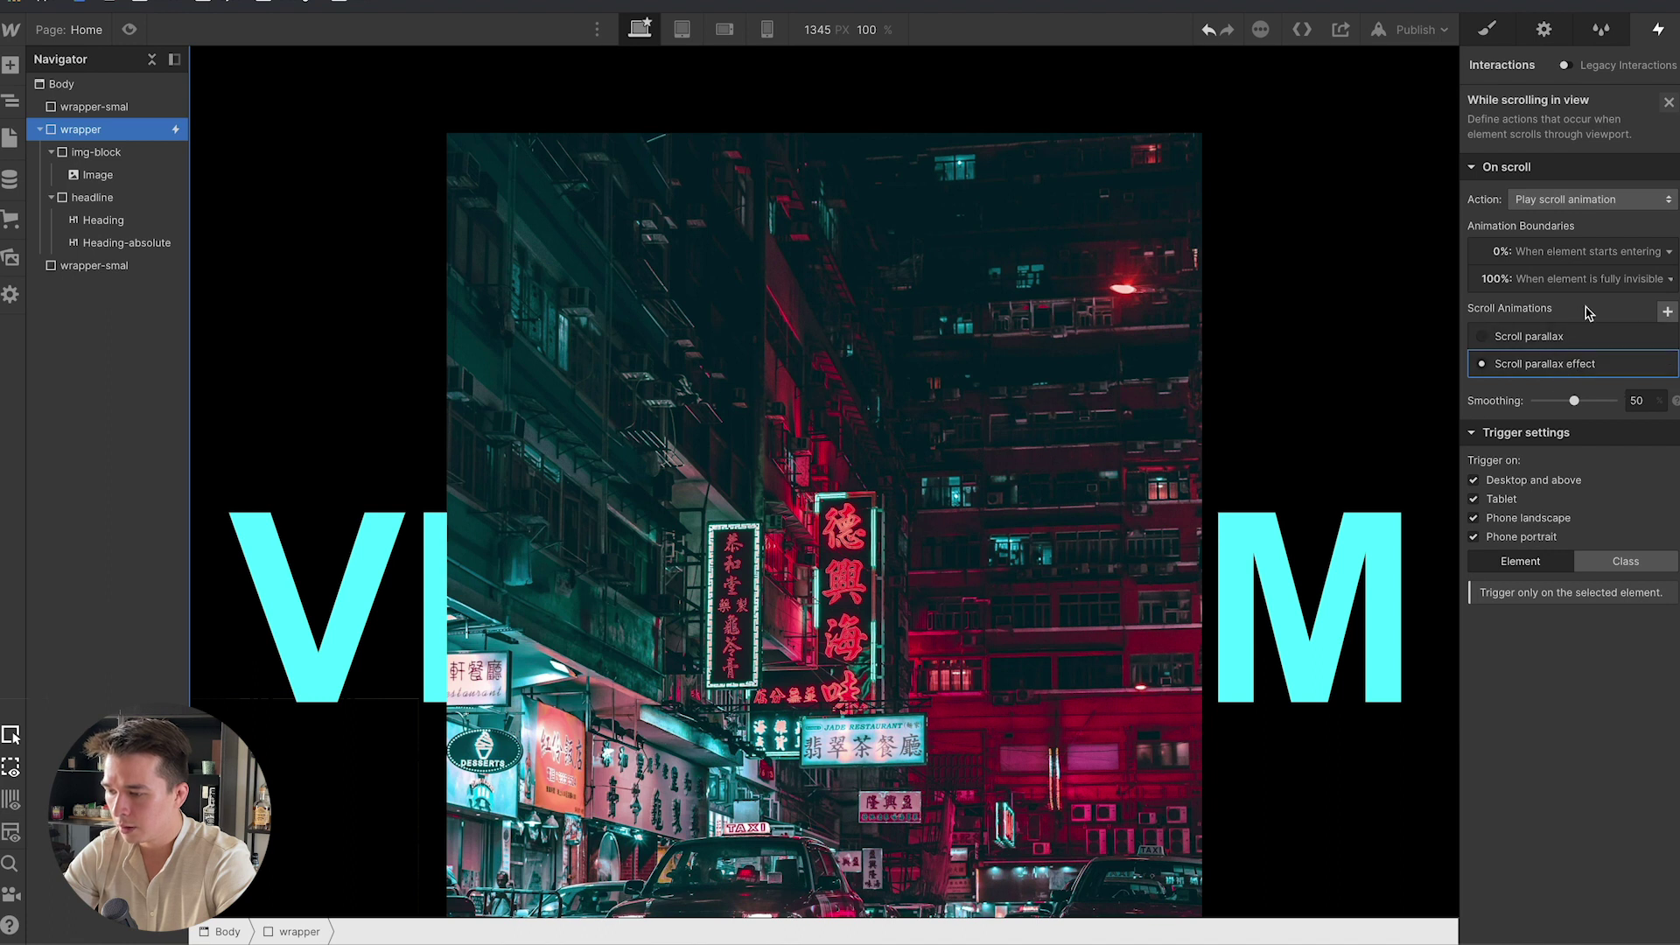
click(1664, 336)
click(1623, 432)
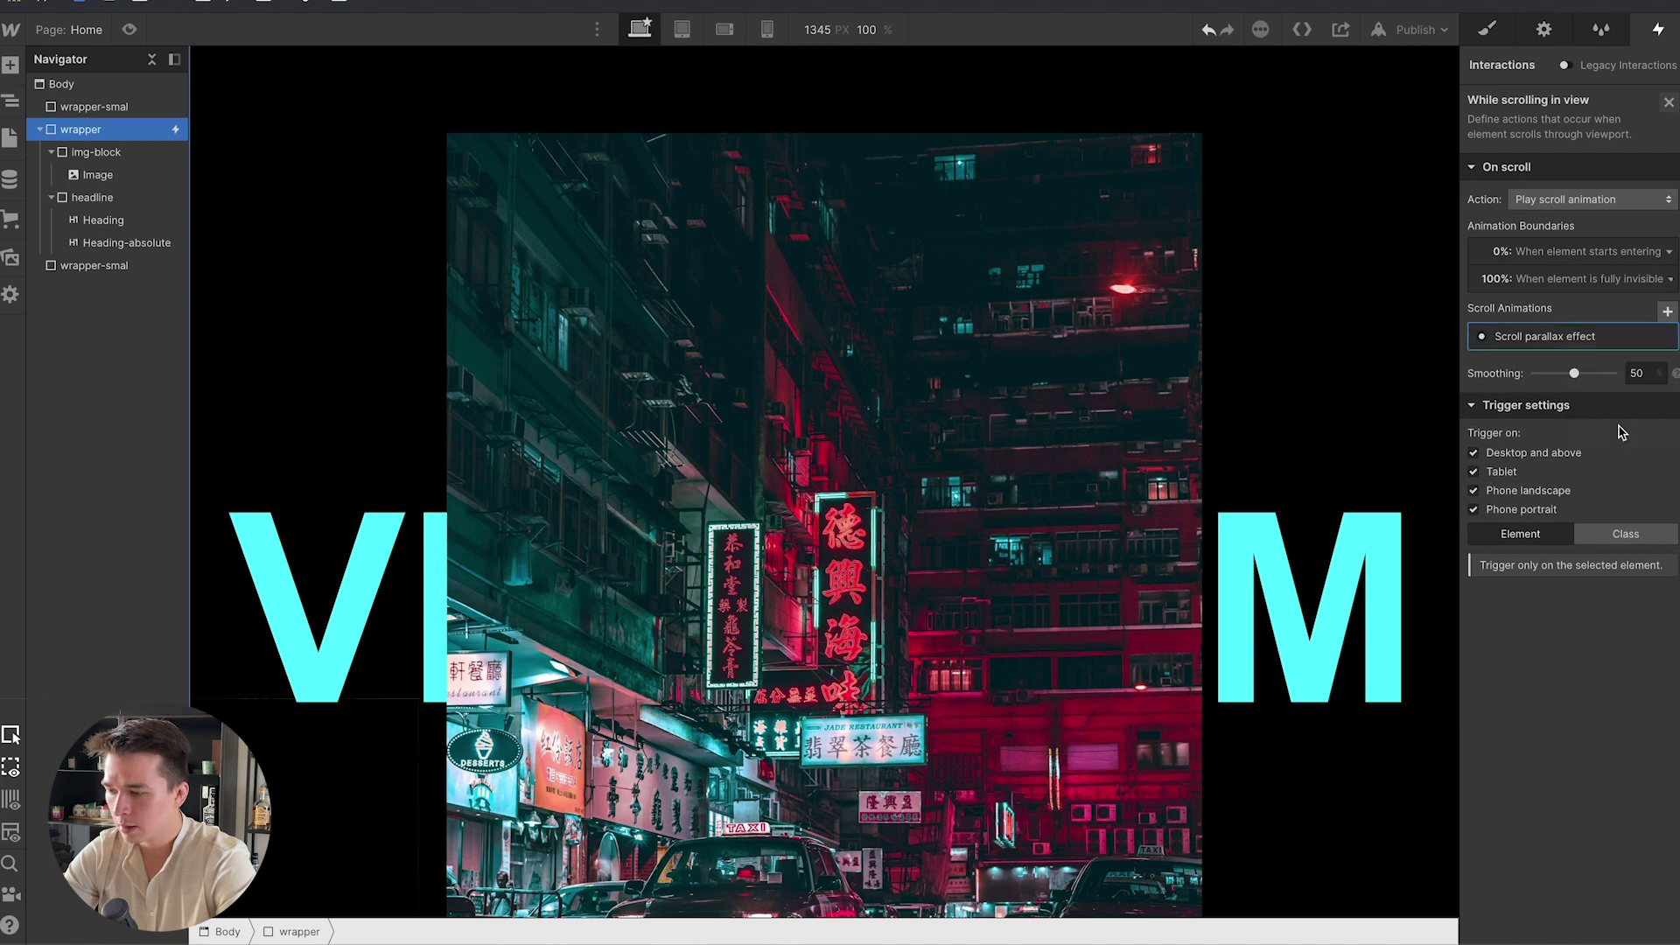
Add an offset of 40 to the animation's start boundary and review the end boundary.
click(1575, 253)
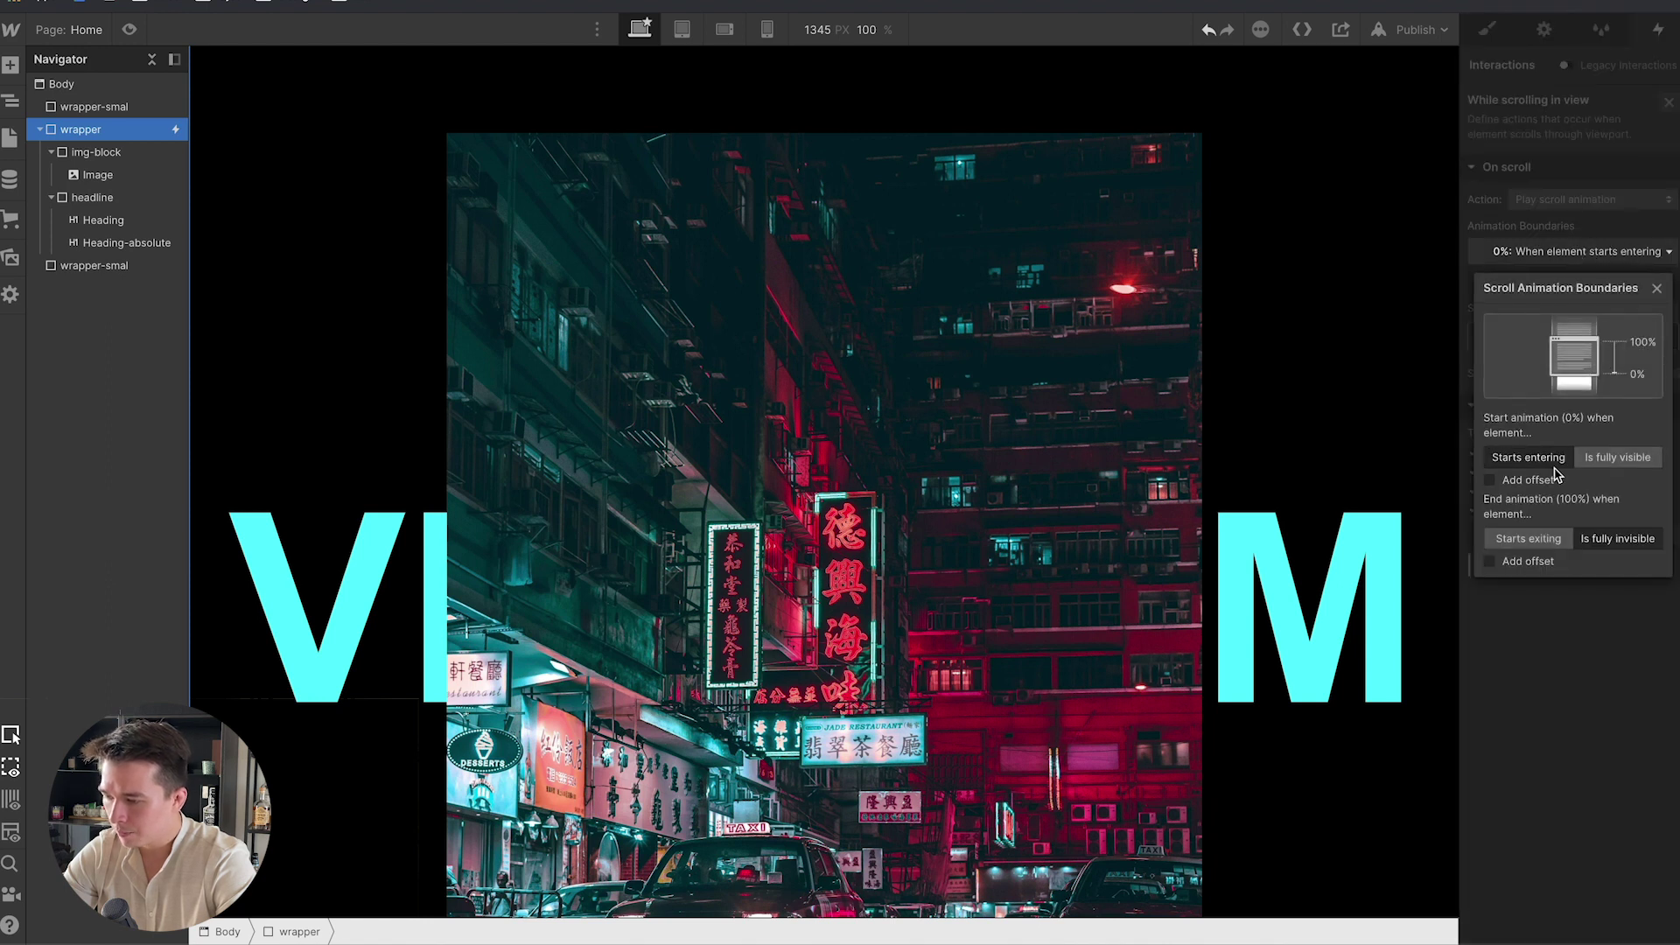
click(1505, 481)
click(1635, 498)
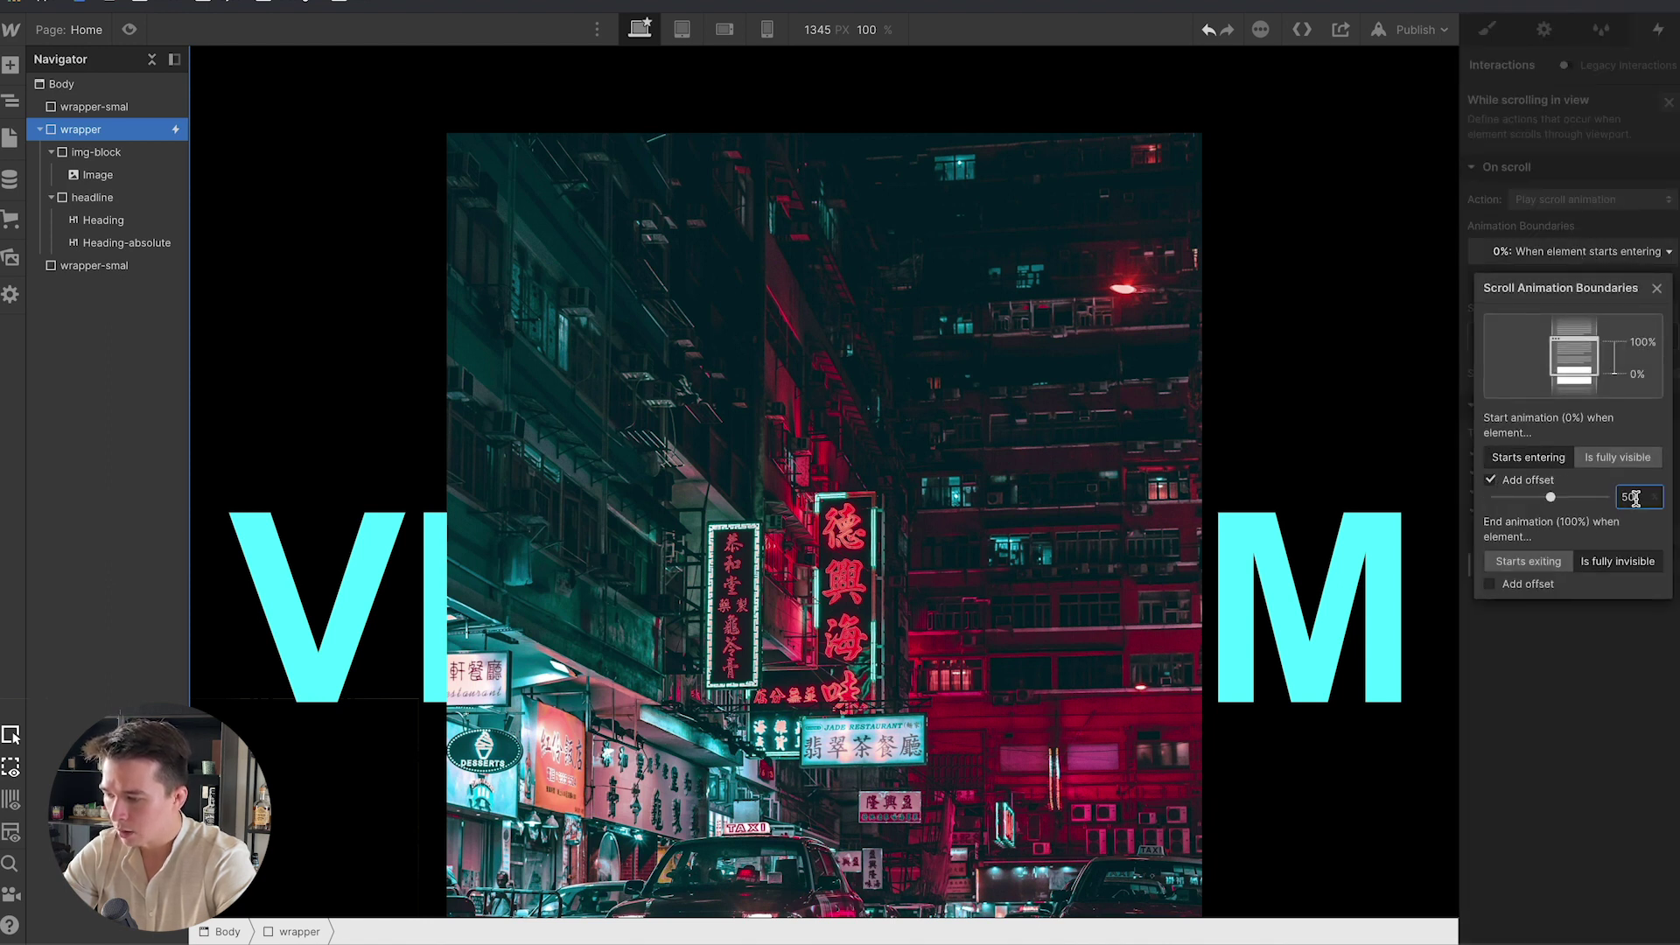
text(40)
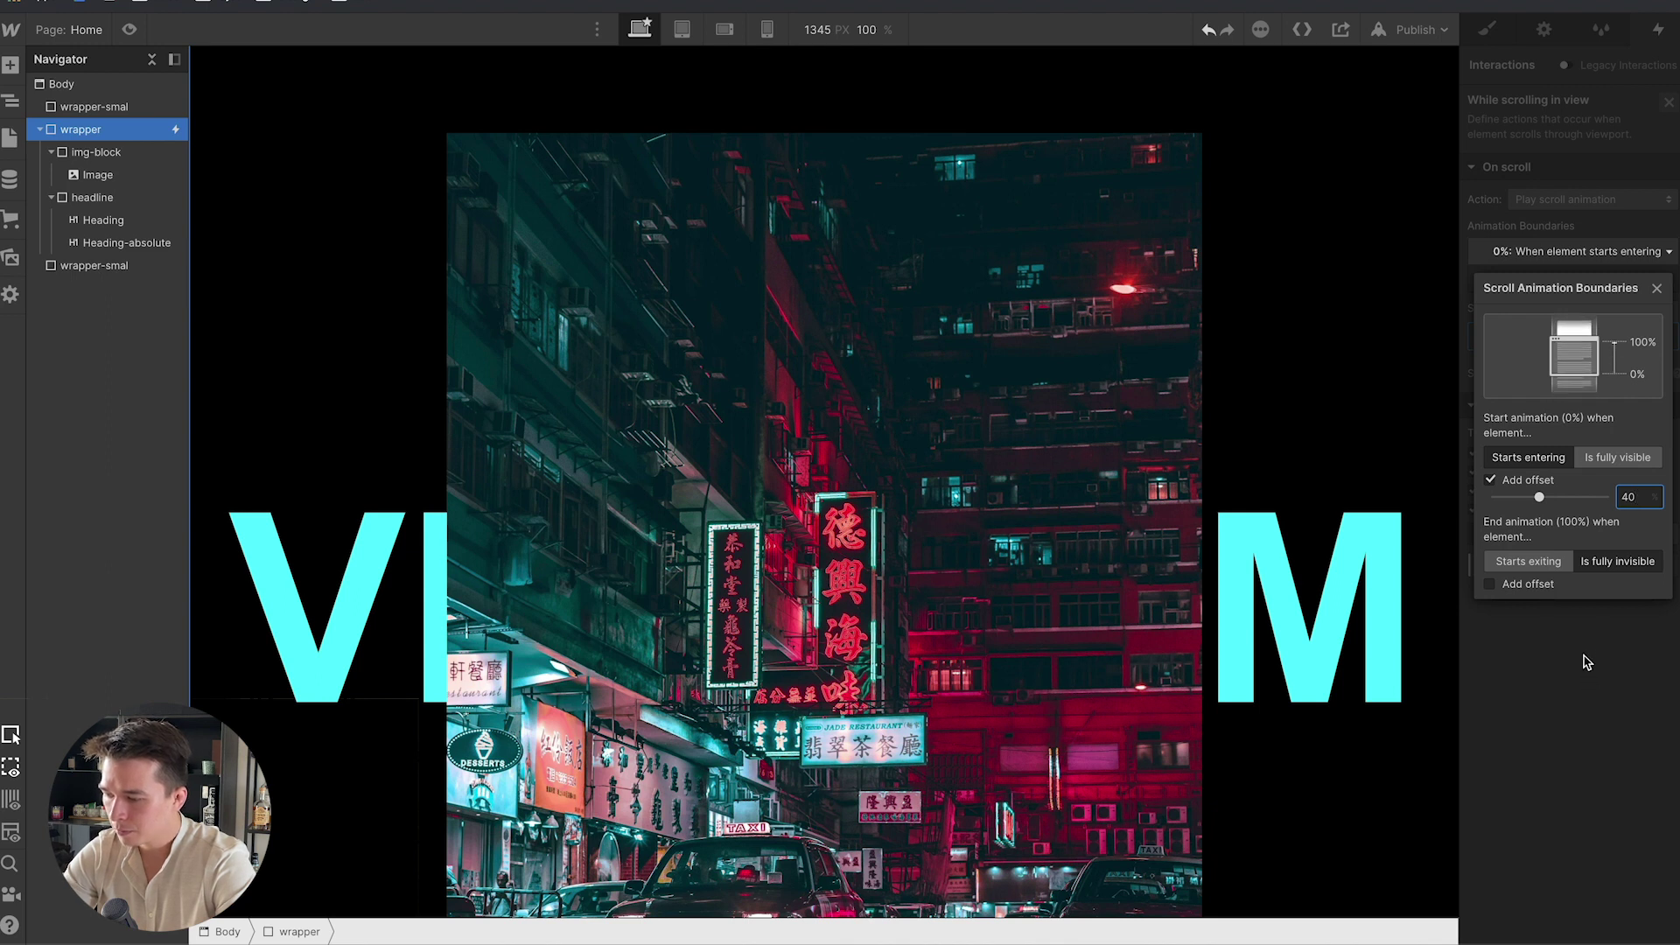
click(1584, 665)
click(1605, 279)
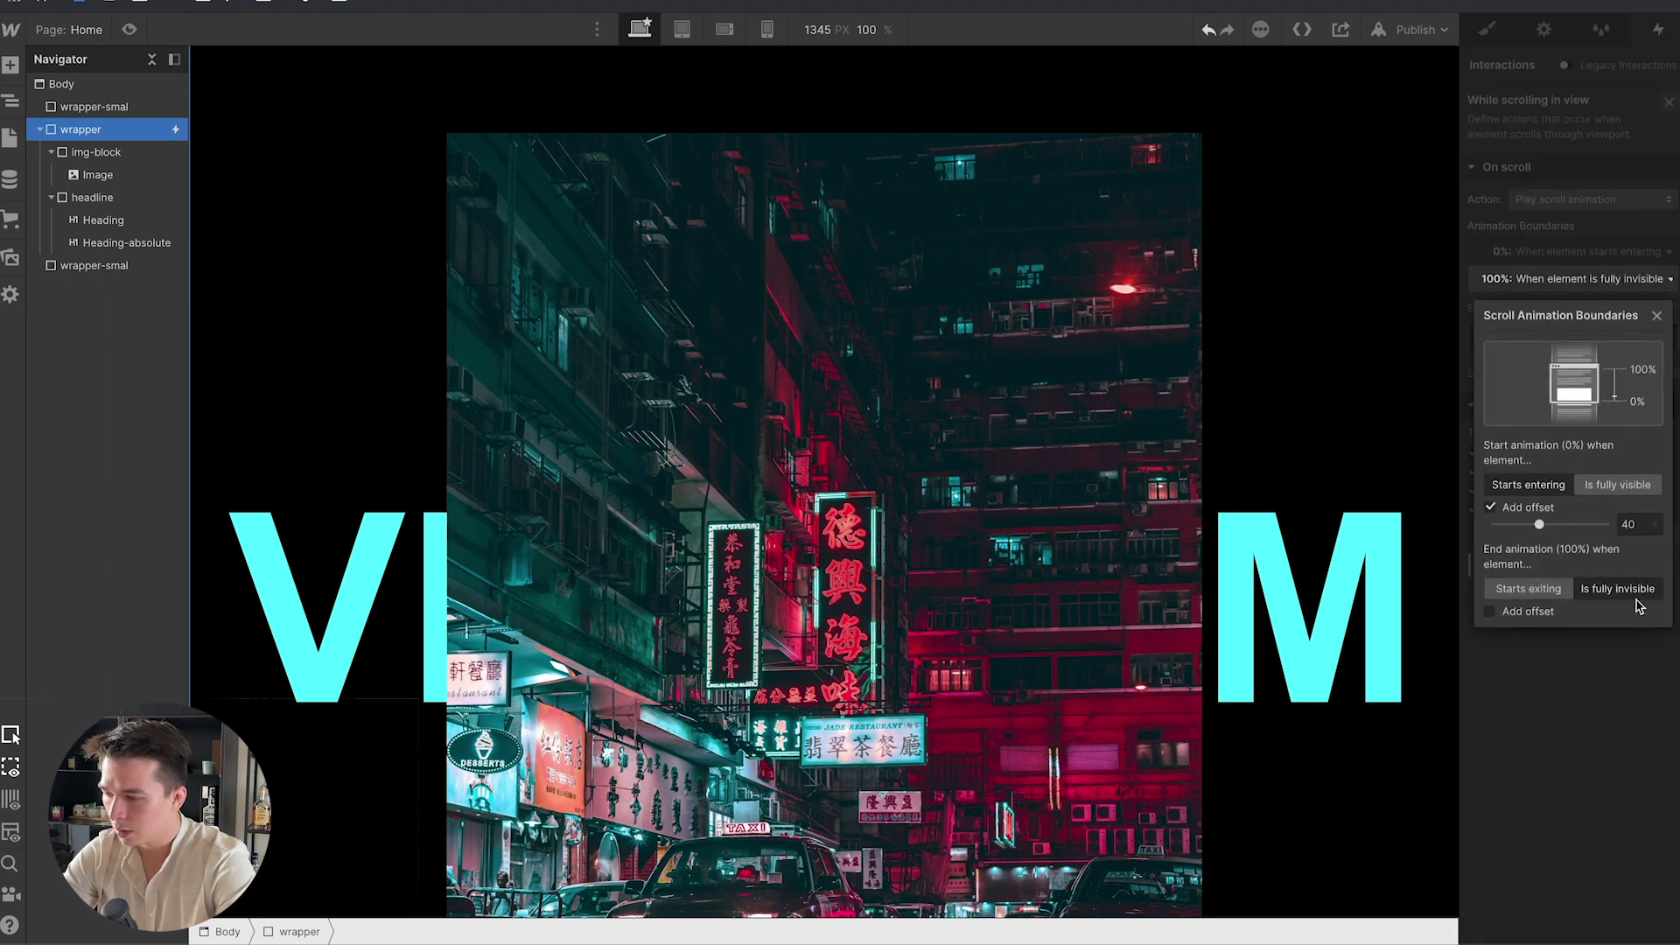
click(1606, 700)
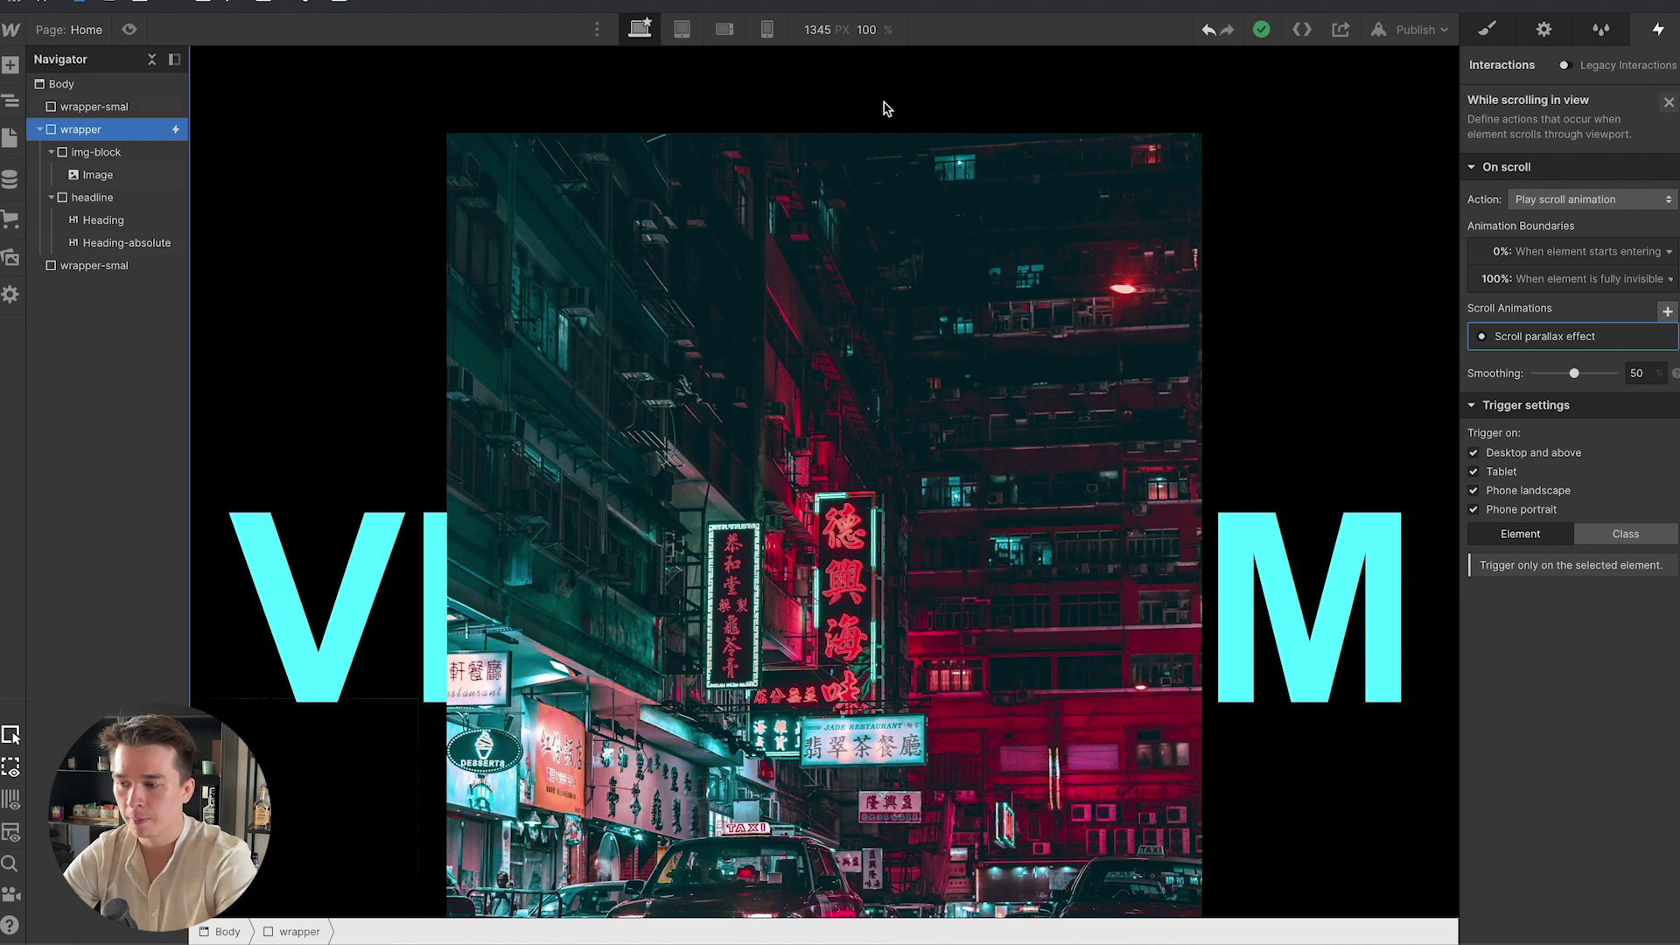
Publish to the selected domains and scroll the live page to test the VIETNAM parallax.
click(1418, 30)
click(1331, 267)
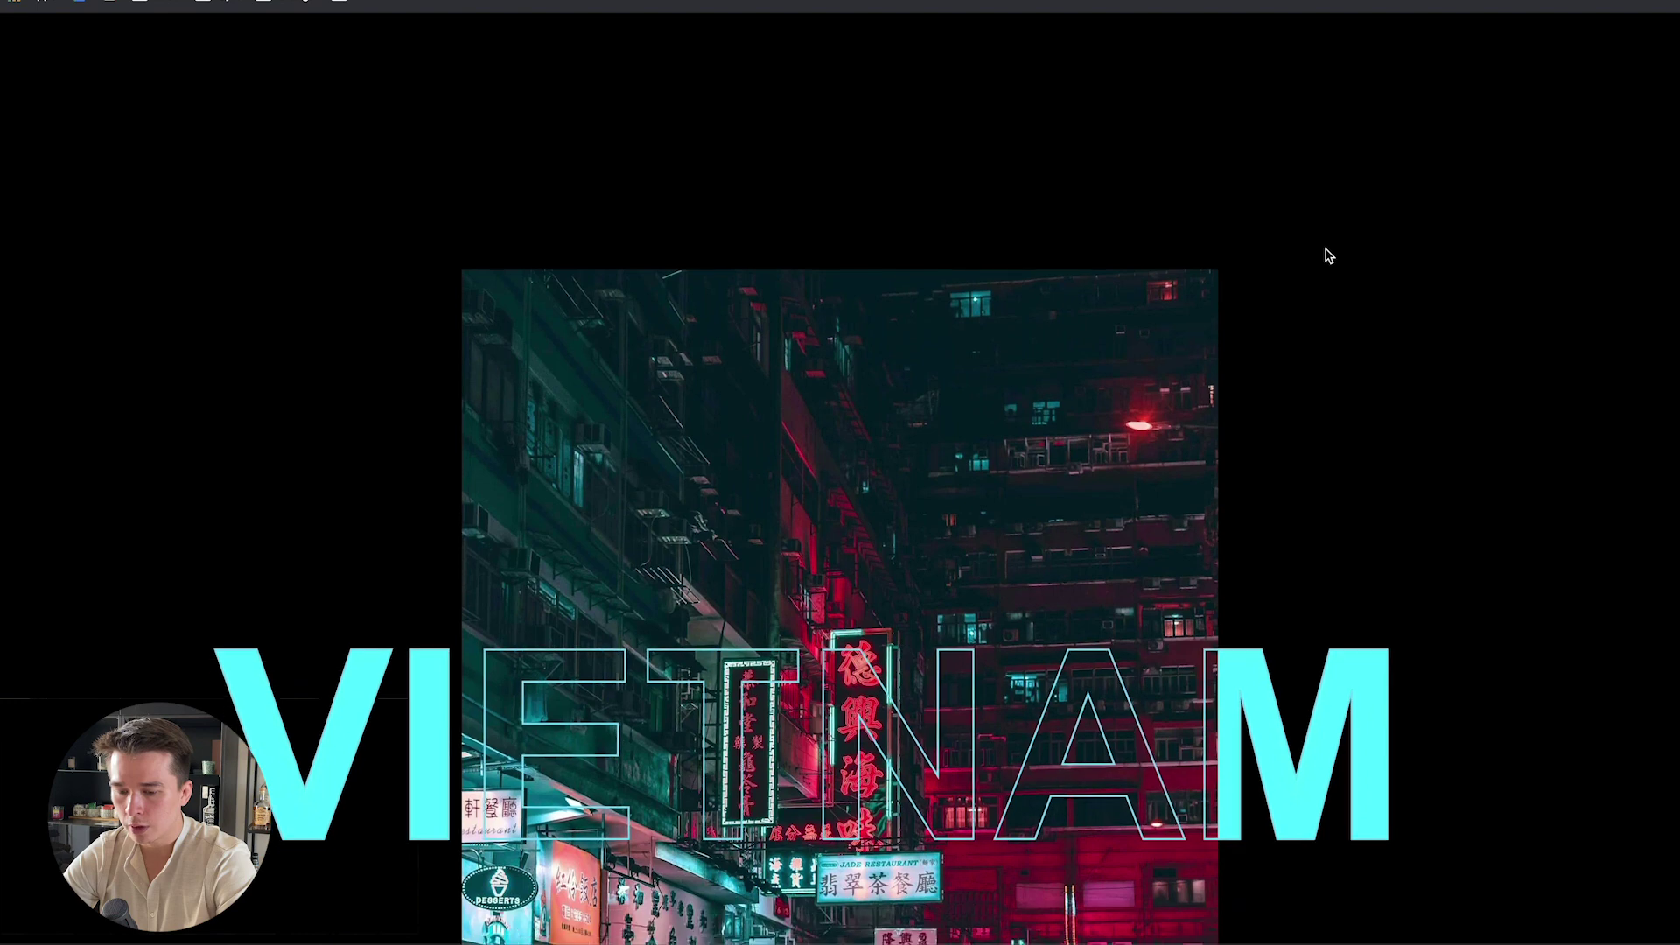
scroll(1327, 254, down, 5)
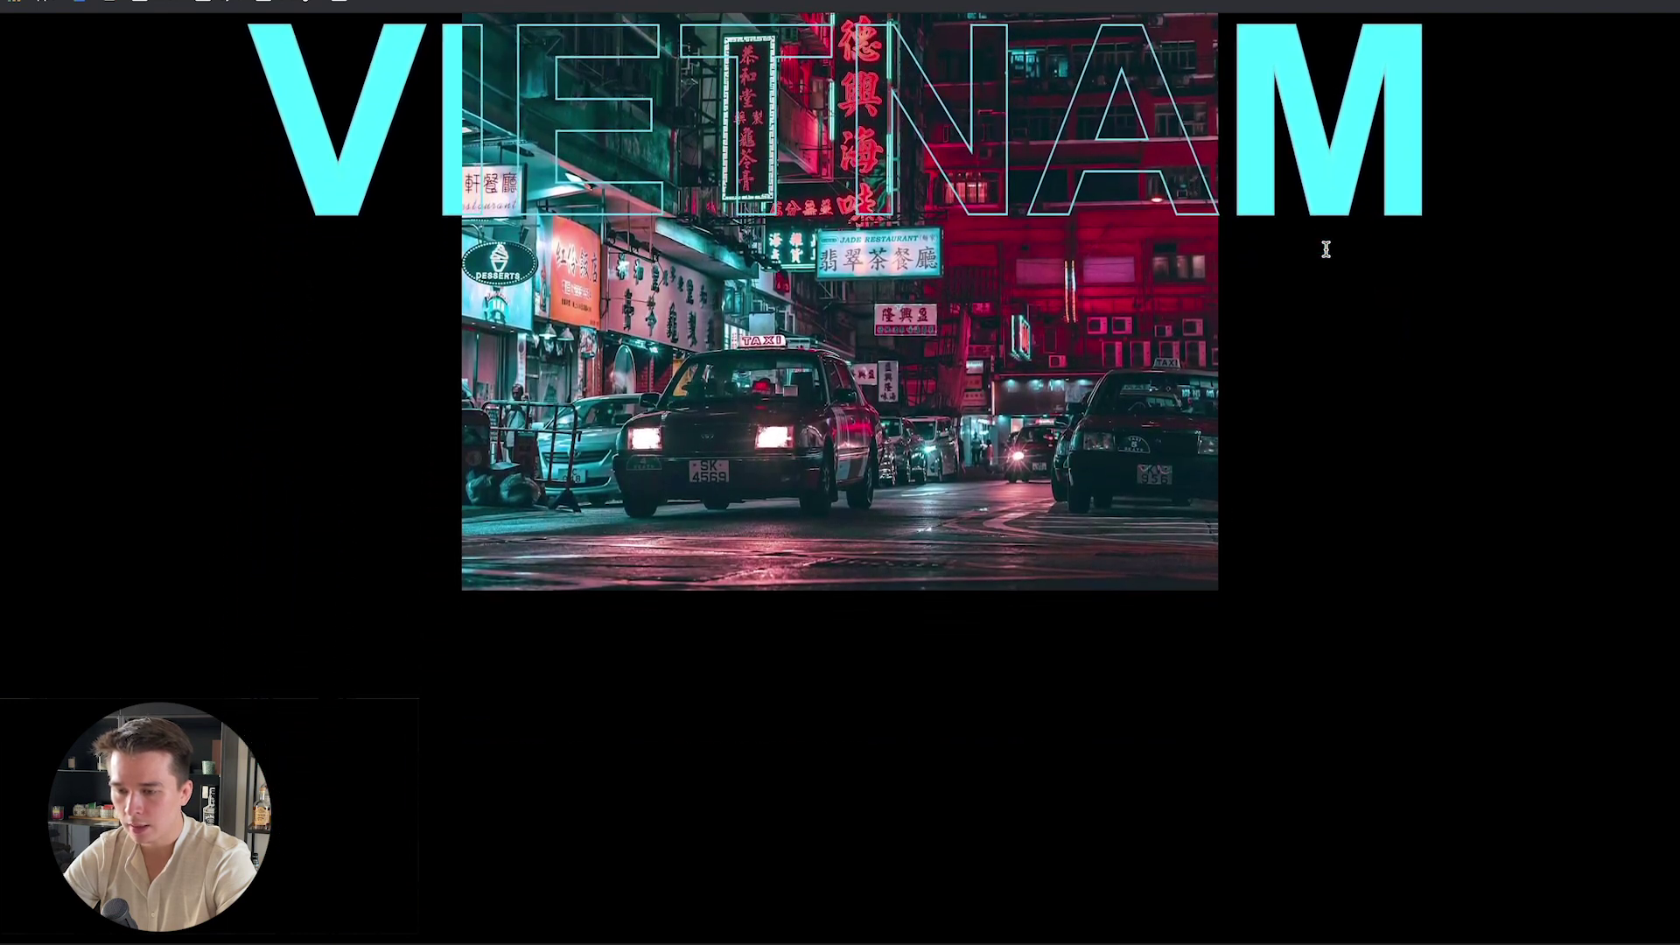
scroll(1327, 253, up, 3)
scroll(1328, 252, up, 4)
scroll(1328, 254, down, 7)
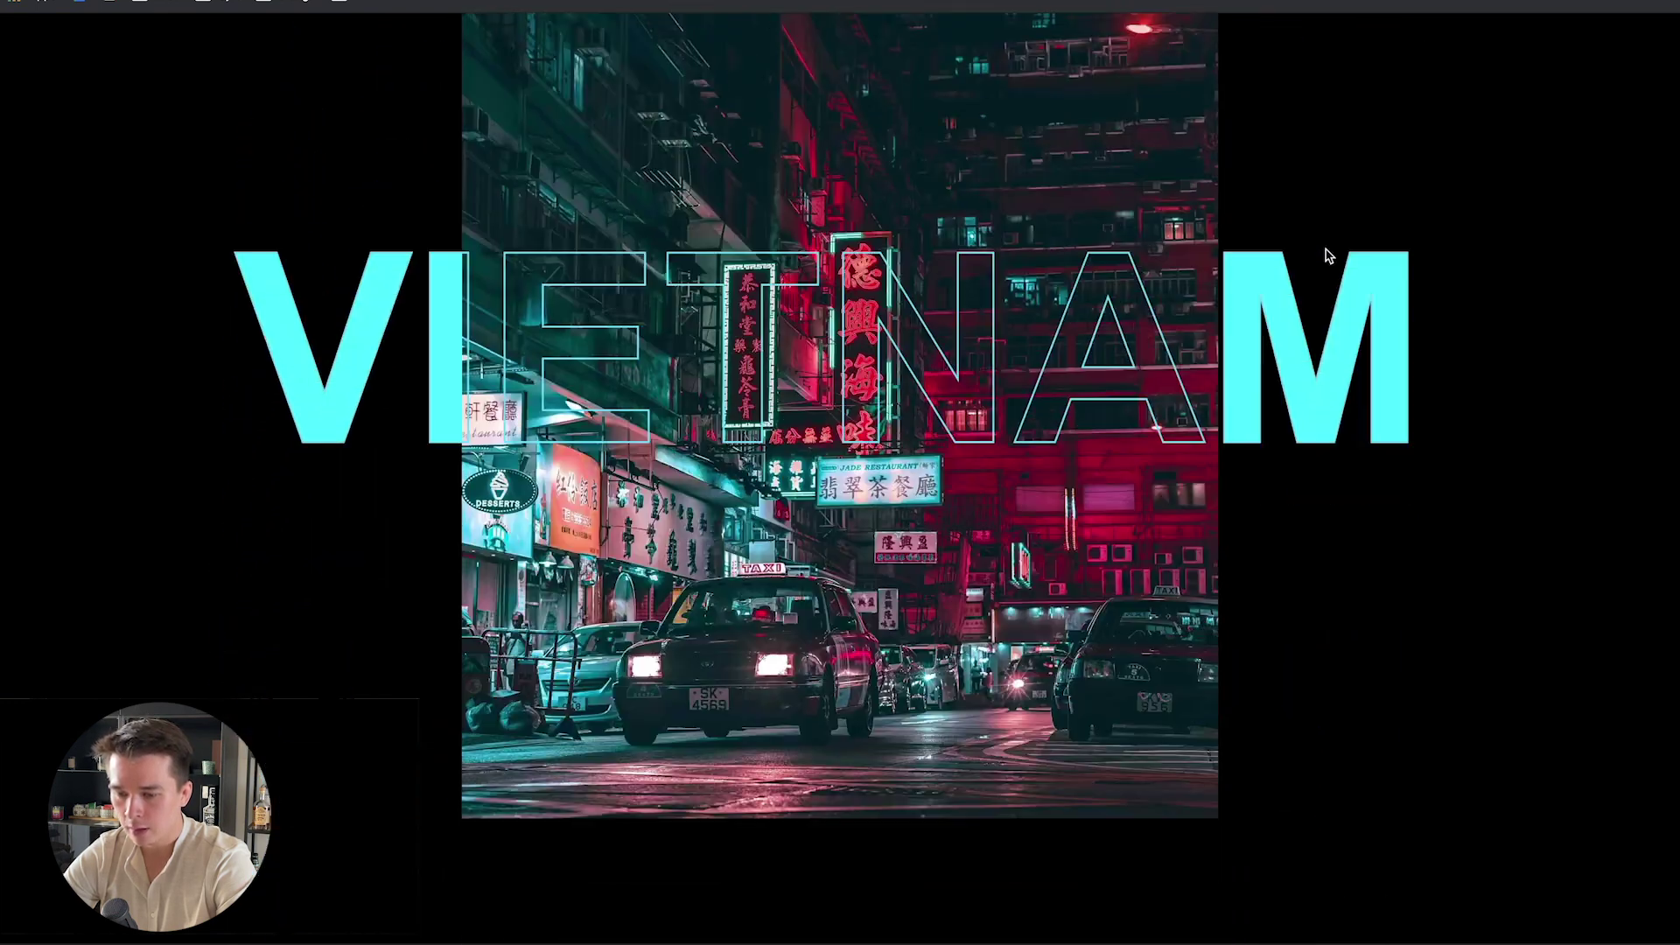
scroll(1327, 253, up, 4)
scroll(1328, 254, down, 4)
scroll(1328, 253, up, 5)
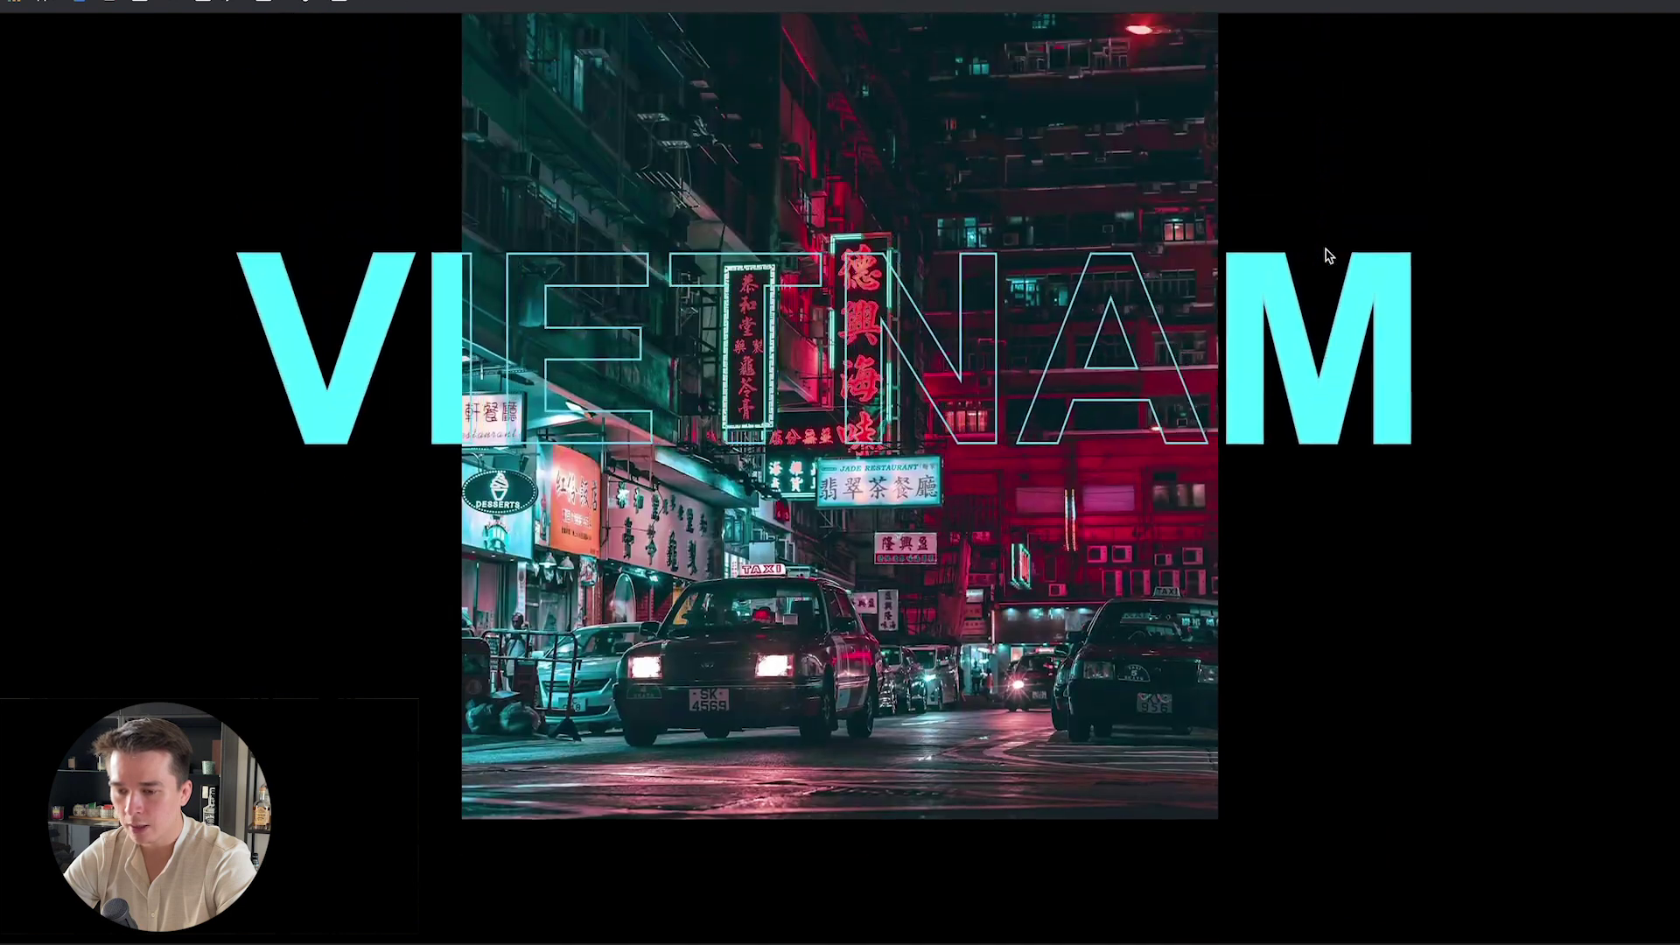
scroll(1328, 254, down, 4)
scroll(1327, 254, up, 3)
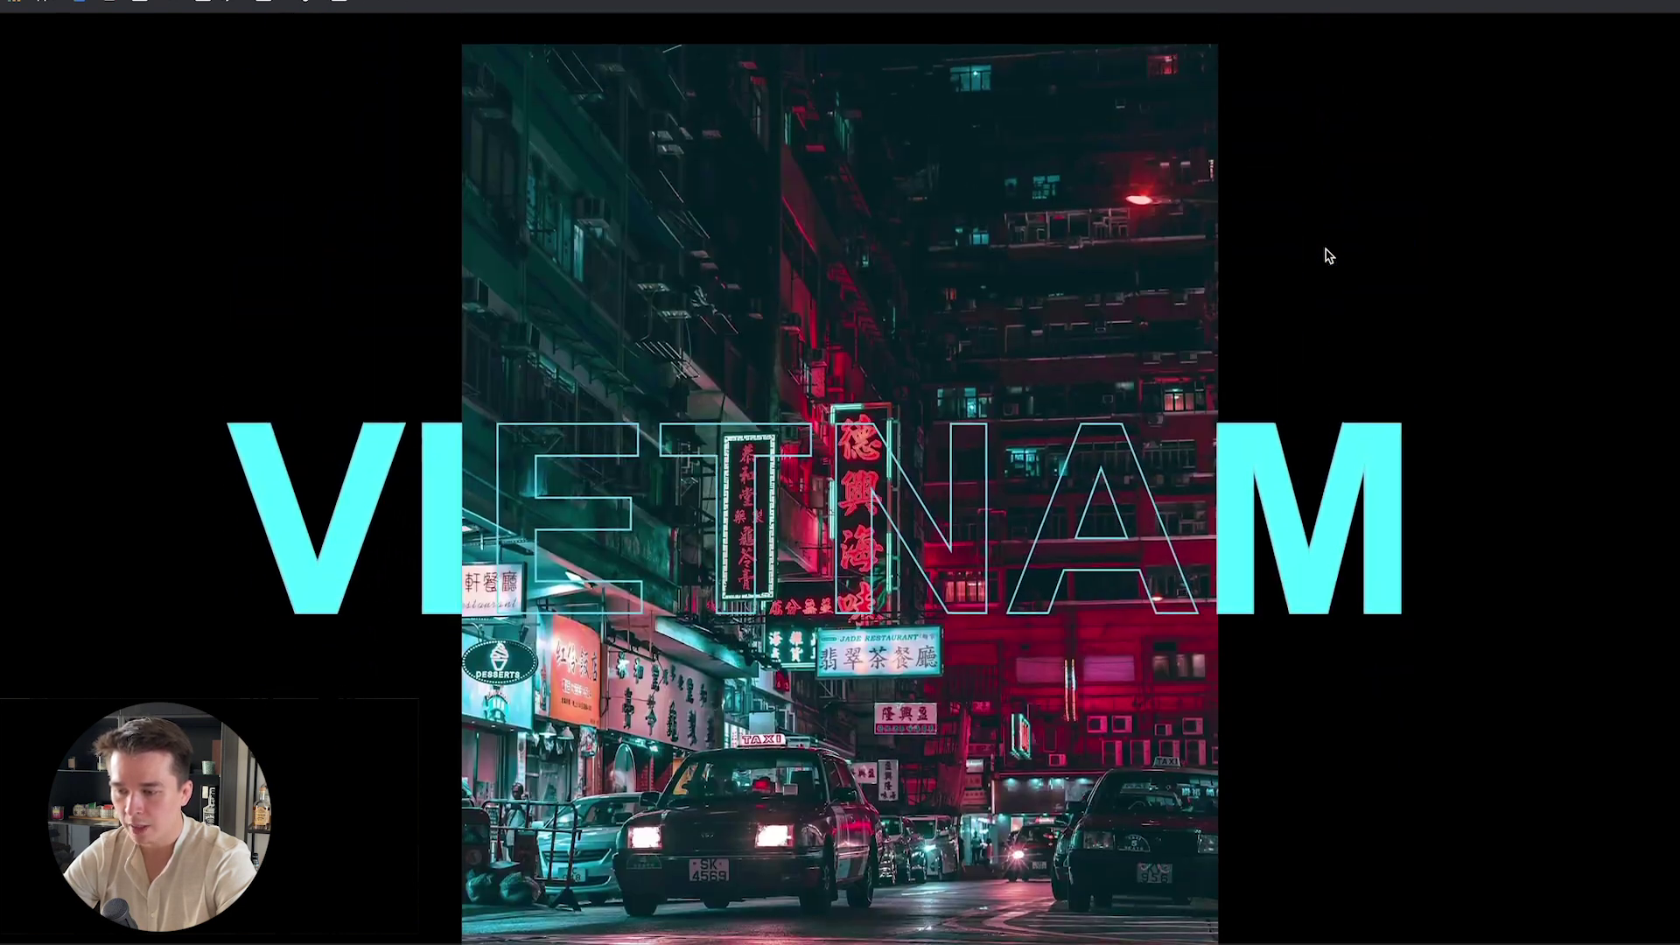
scroll(1328, 254, down, 3)
scroll(1328, 254, up, 1)
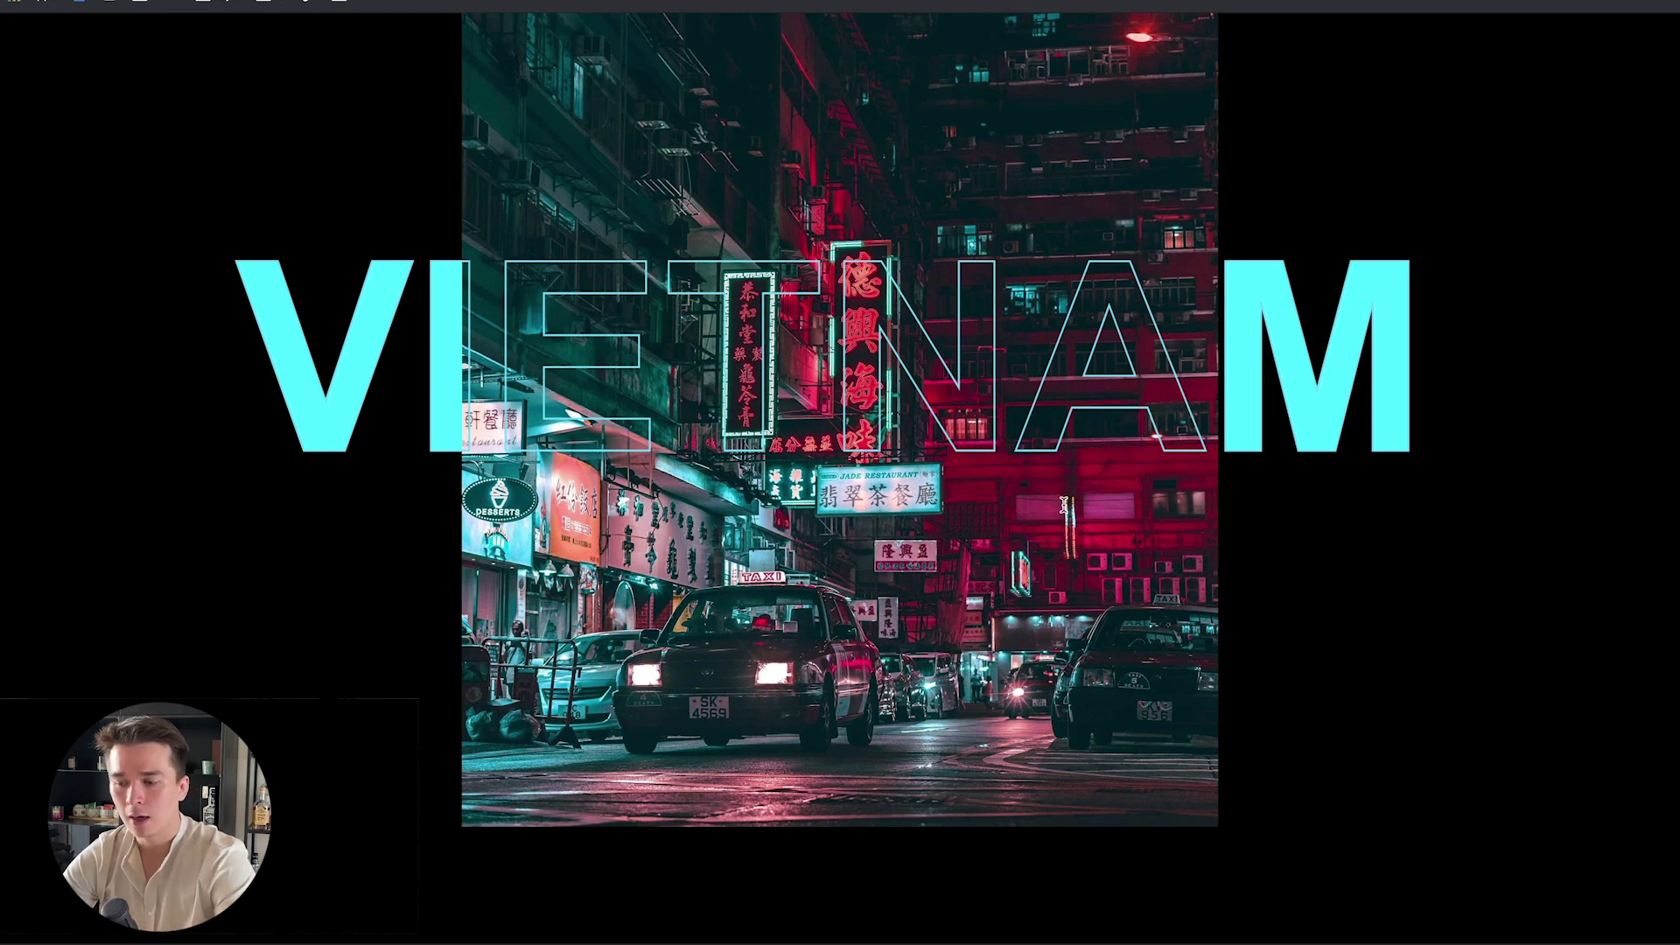
scroll(1037, 669, down, 2)
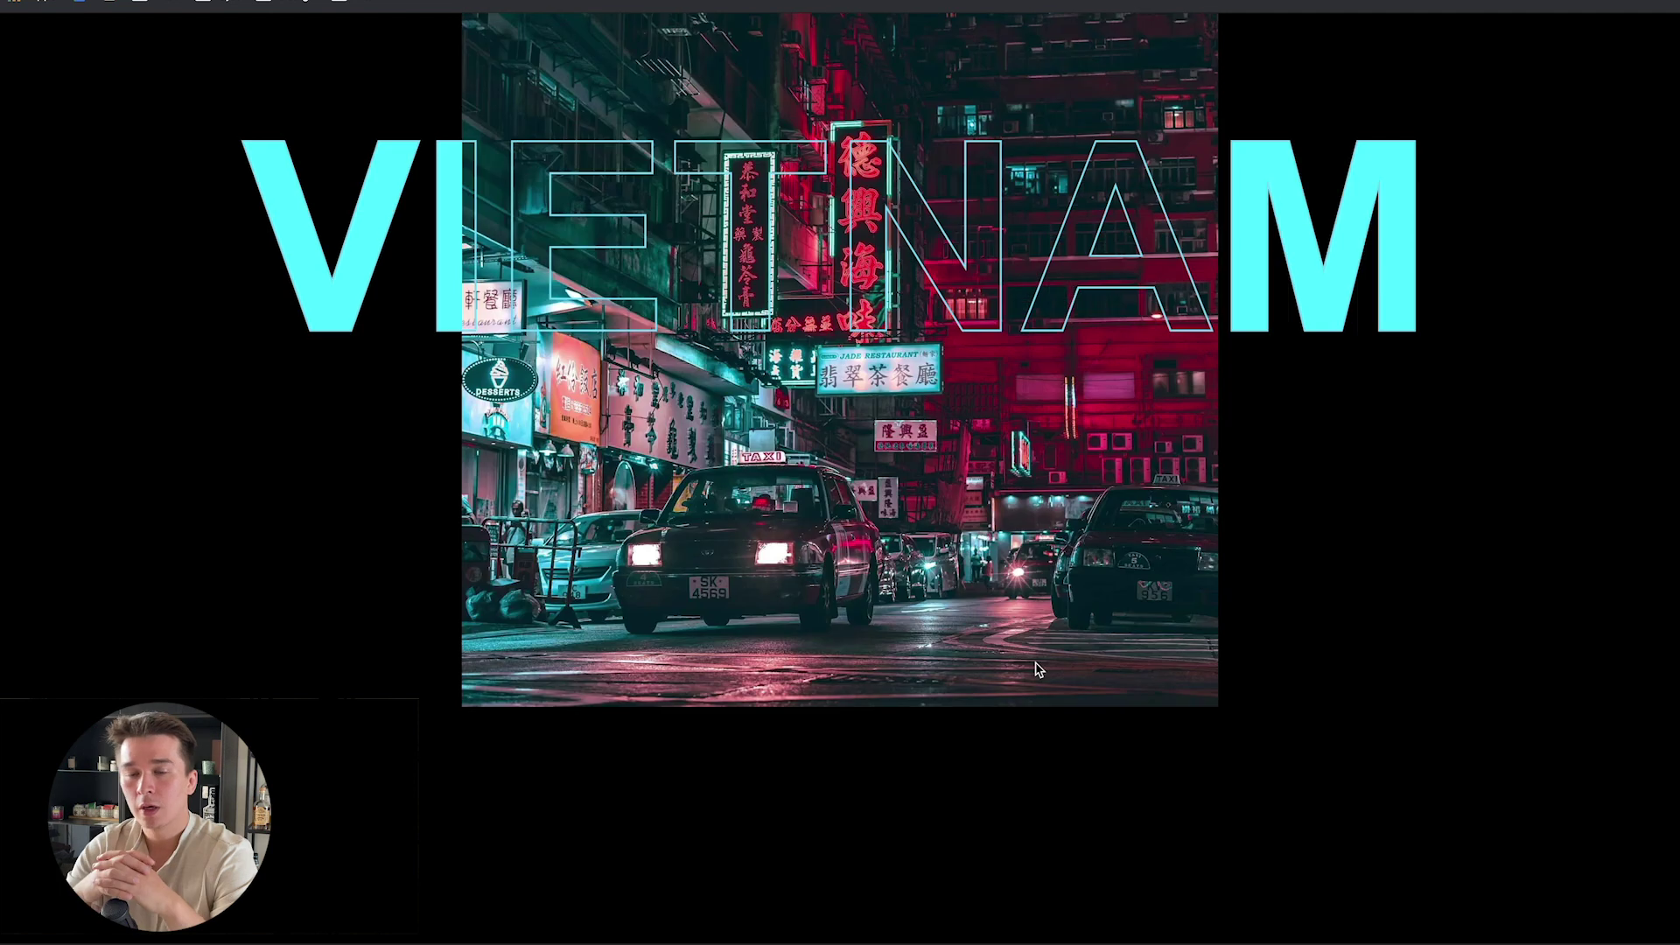